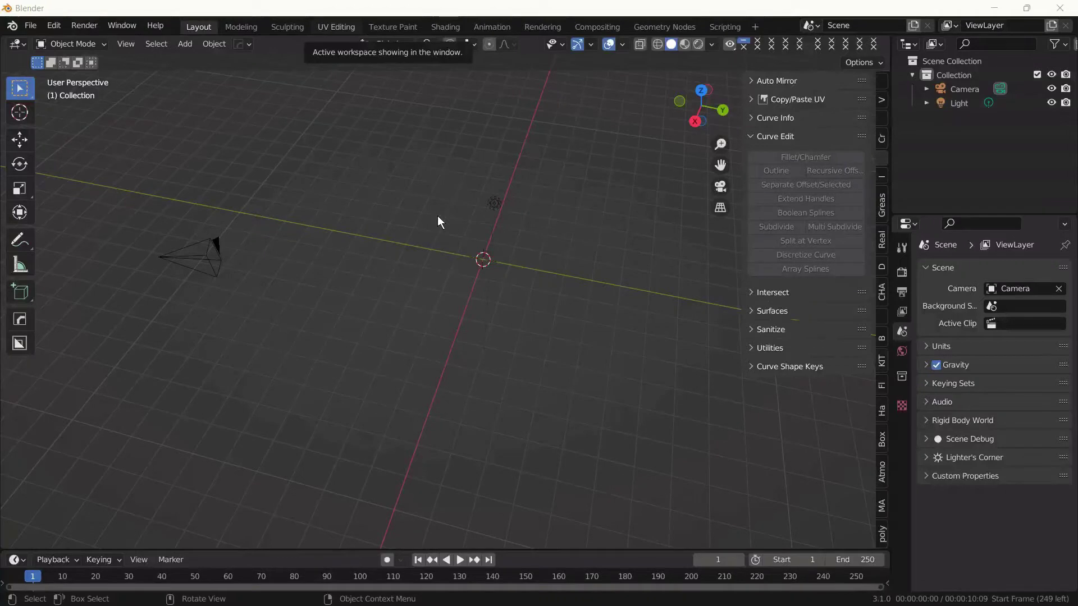
# Add a cube mesh at the 3D cursor
pyautogui.hotkey('shift', 'a')
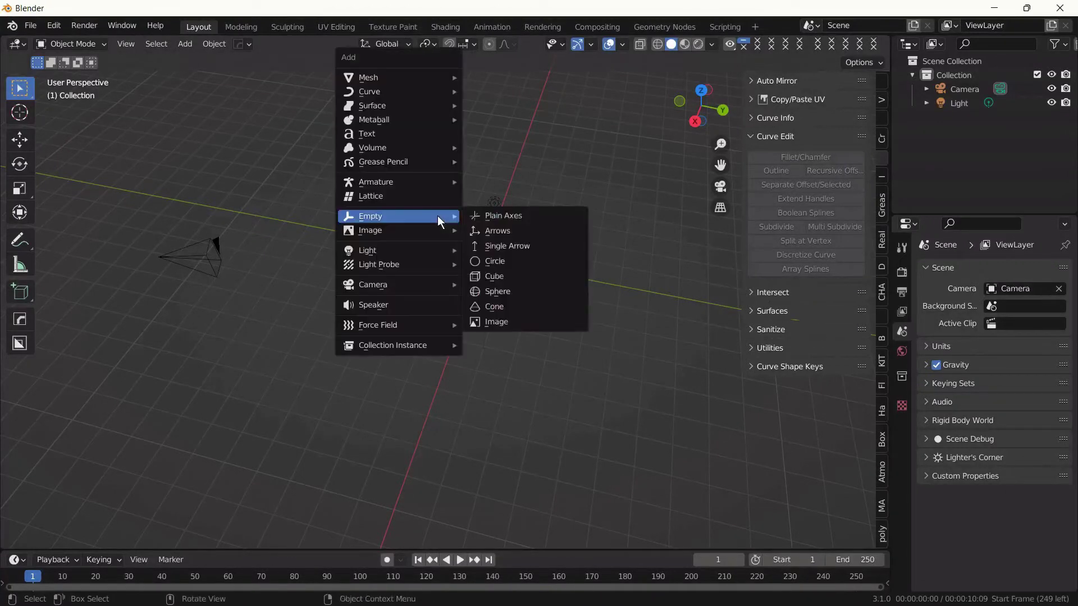
pyautogui.moveTo(412, 78)
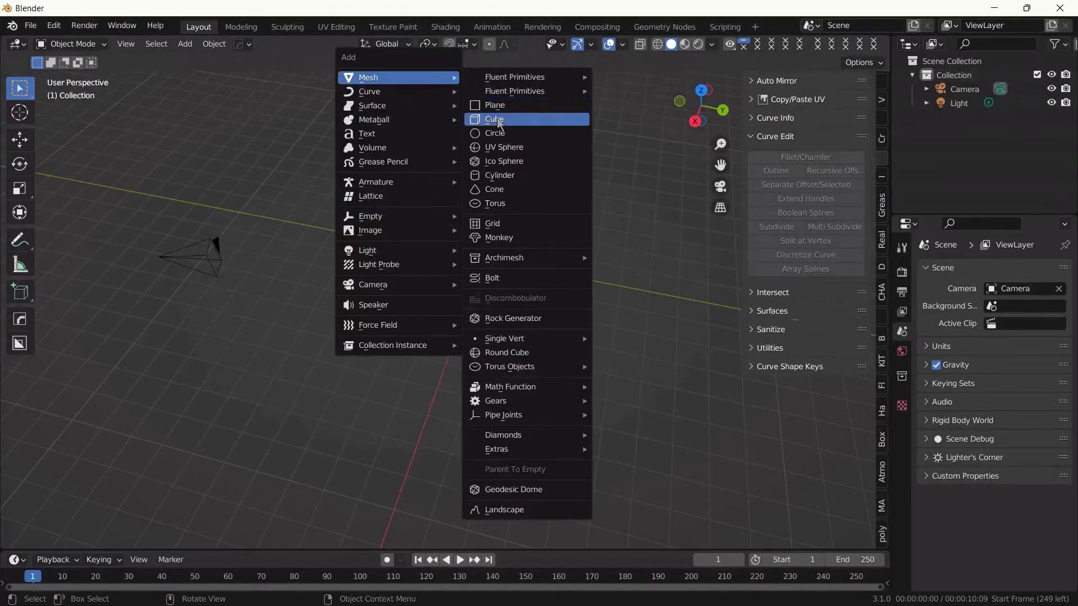
pyautogui.click(495, 119)
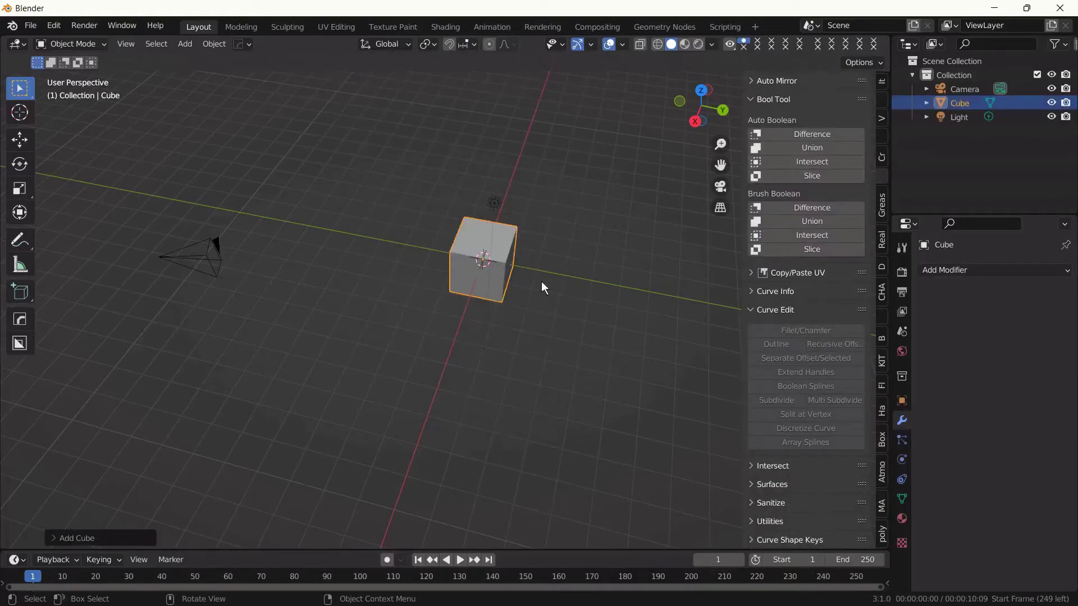
# Add a cylinder mesh and move it along the X axis until it stands clear in front of the cube
pyautogui.hotkey('shift', 'a')
pyautogui.moveTo(541, 281)
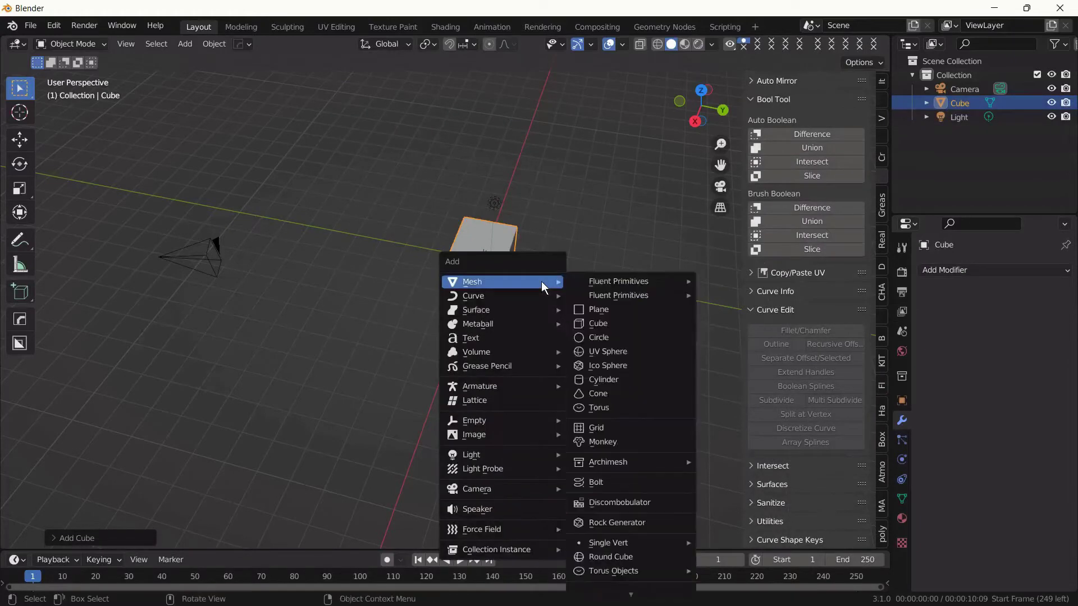
pyautogui.click(595, 380)
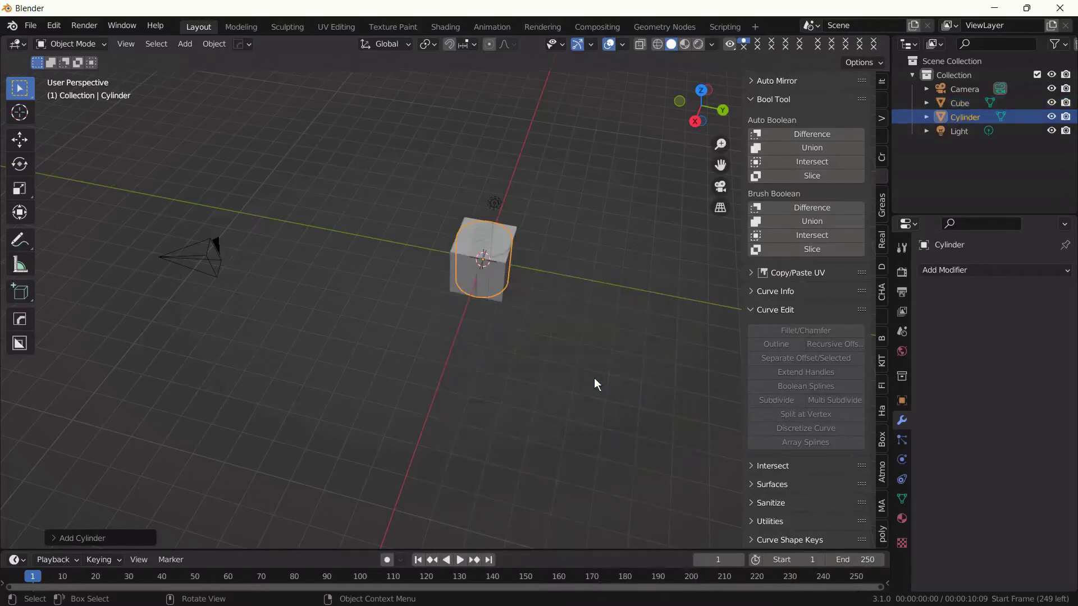
pyautogui.press('g')
pyautogui.press('x')
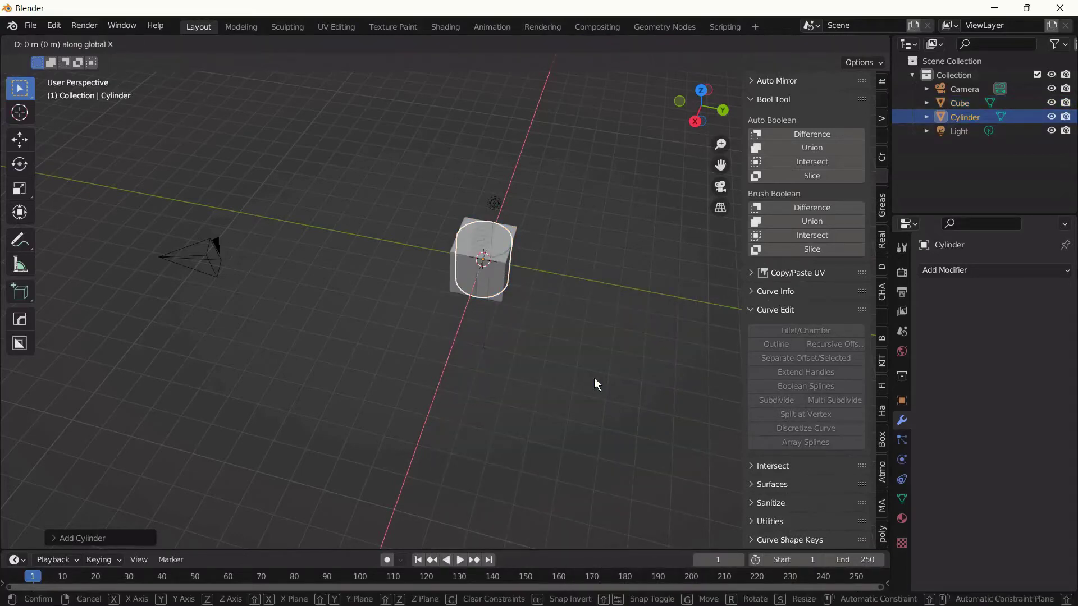
pyautogui.click(562, 460)
# Rotate the cylinder 90 degrees about the Y axis
pyautogui.write('r')
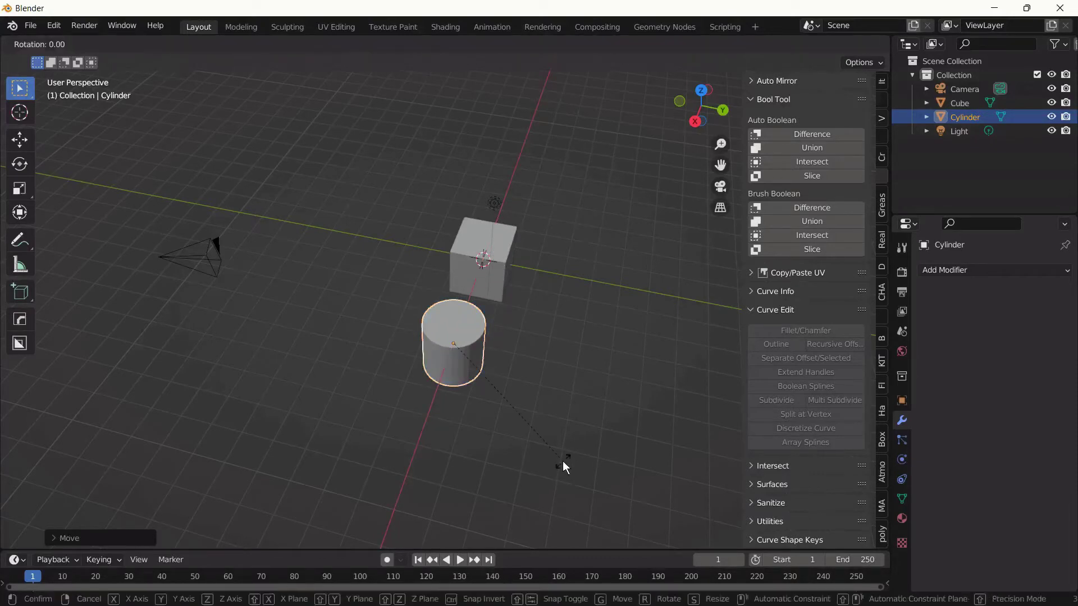
pyautogui.write('y90')
pyautogui.press('Return')
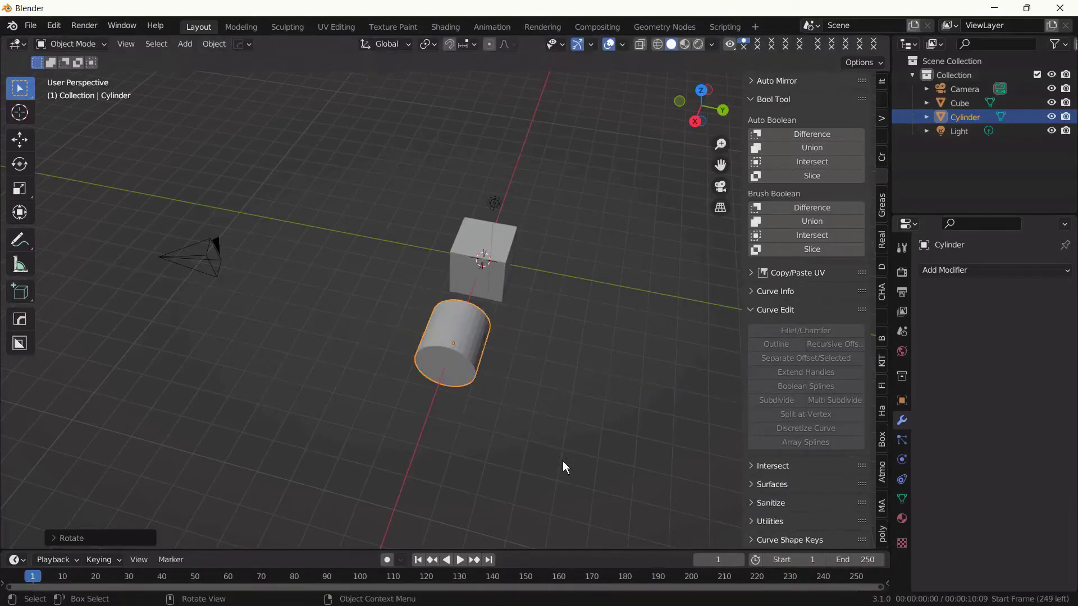
# Scale the cylinder down uniformly and stretch it along X into a long thin rod
pyautogui.press('s')
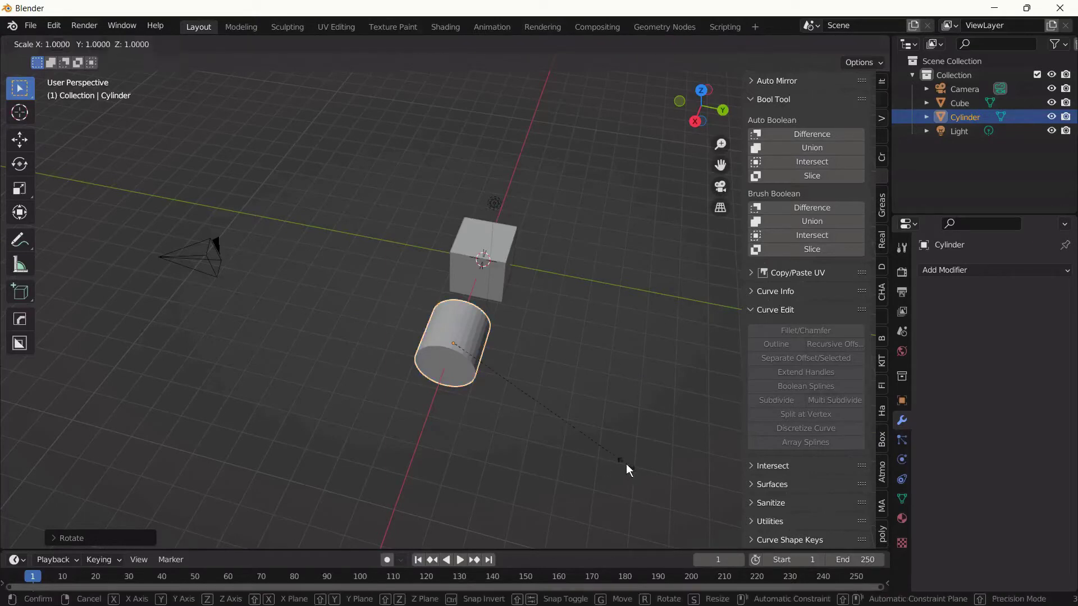
pyautogui.click(515, 389)
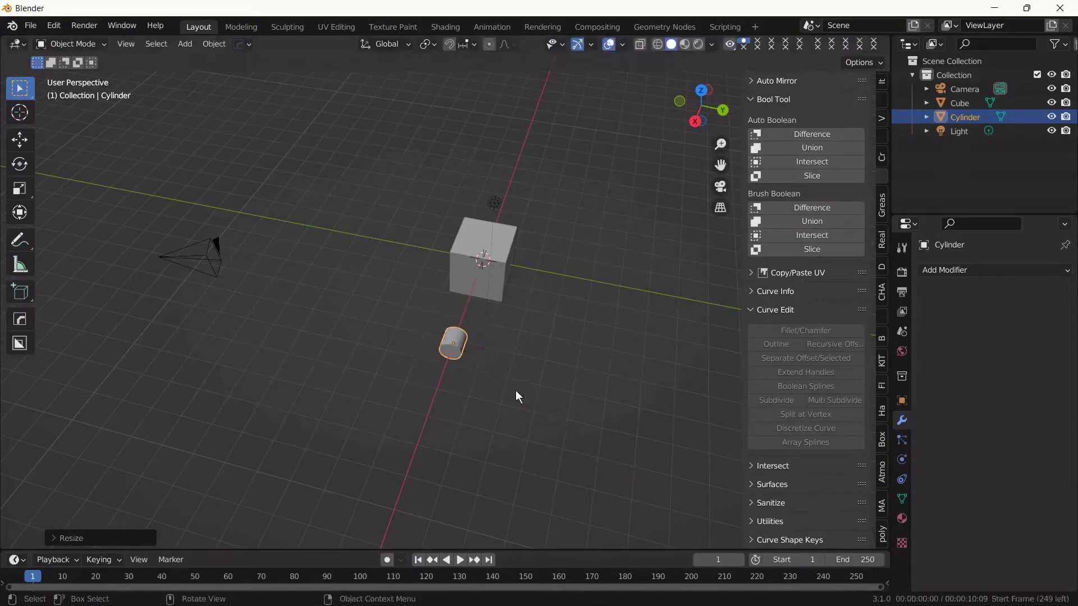
pyautogui.press('s')
pyautogui.press('z')
pyautogui.press('x')
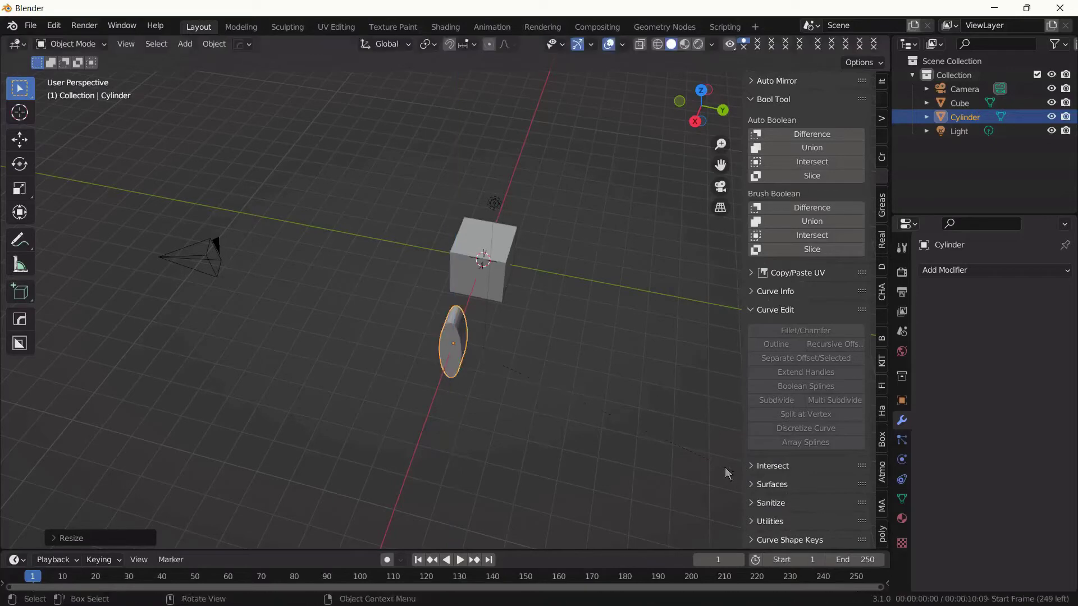
pyautogui.press('z')
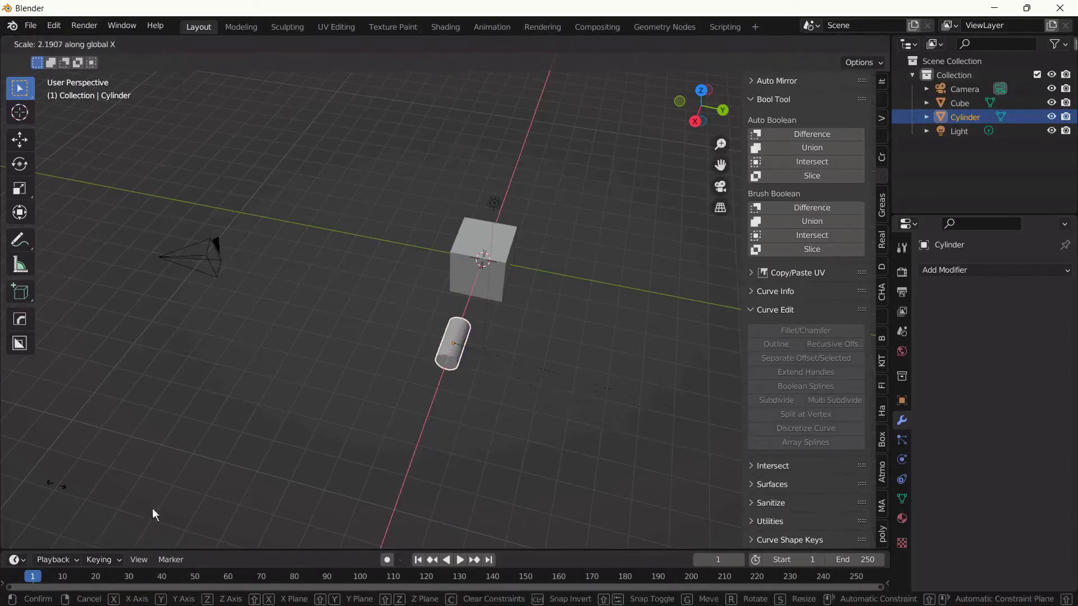
pyautogui.click(698, 246)
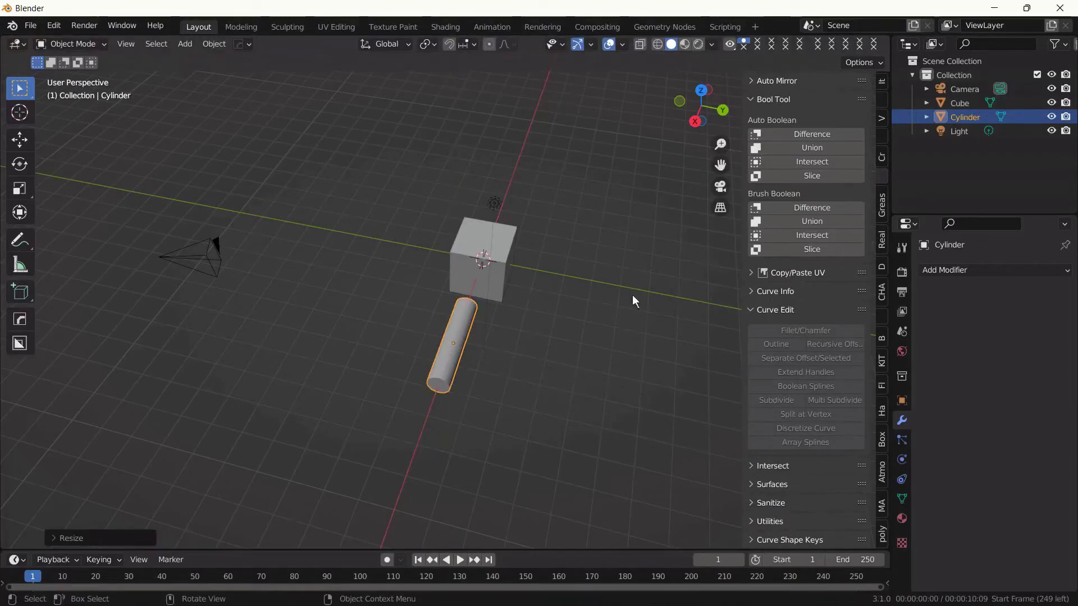
pyautogui.click(492, 279)
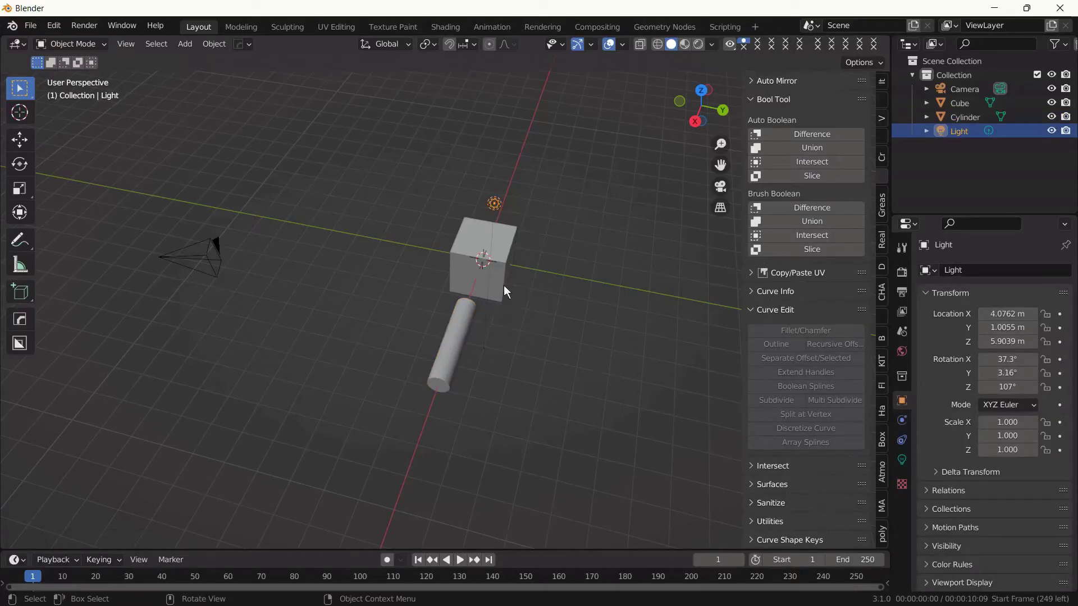
pyautogui.click(505, 288)
pyautogui.keyDown('shift'); pyautogui.click(470, 324); pyautogui.keyUp('shift')
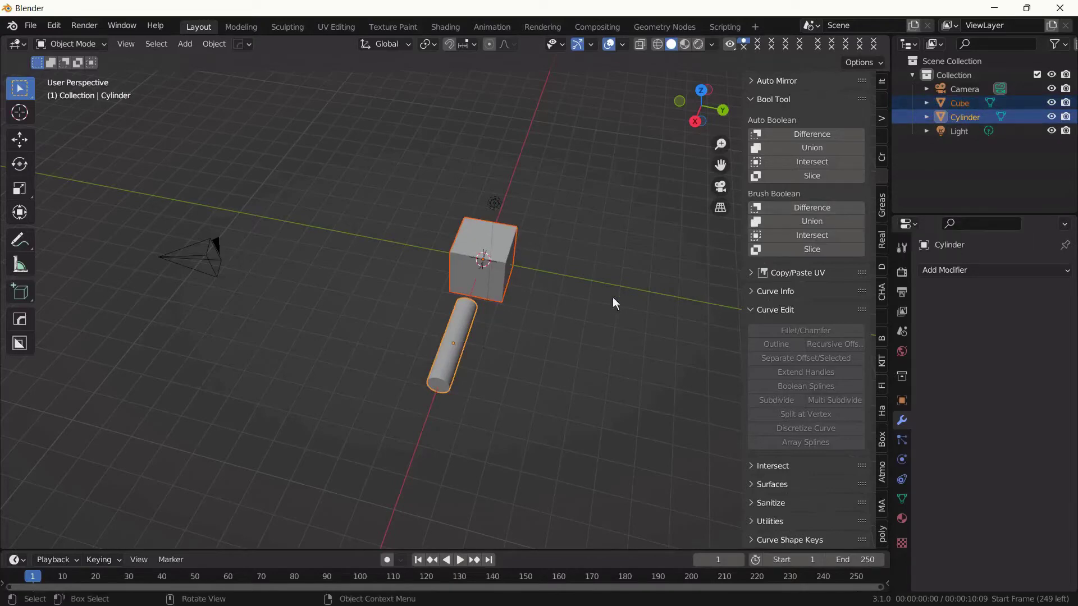
pyautogui.click(452, 315)
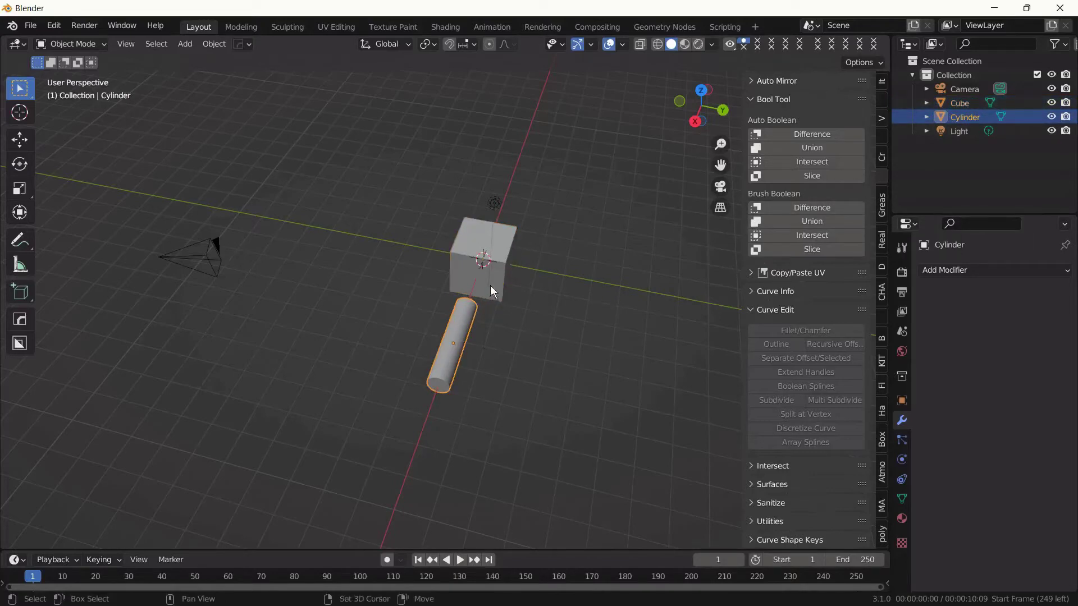
pyautogui.keyDown('shift'); pyautogui.click(494, 203); pyautogui.keyUp('shift')
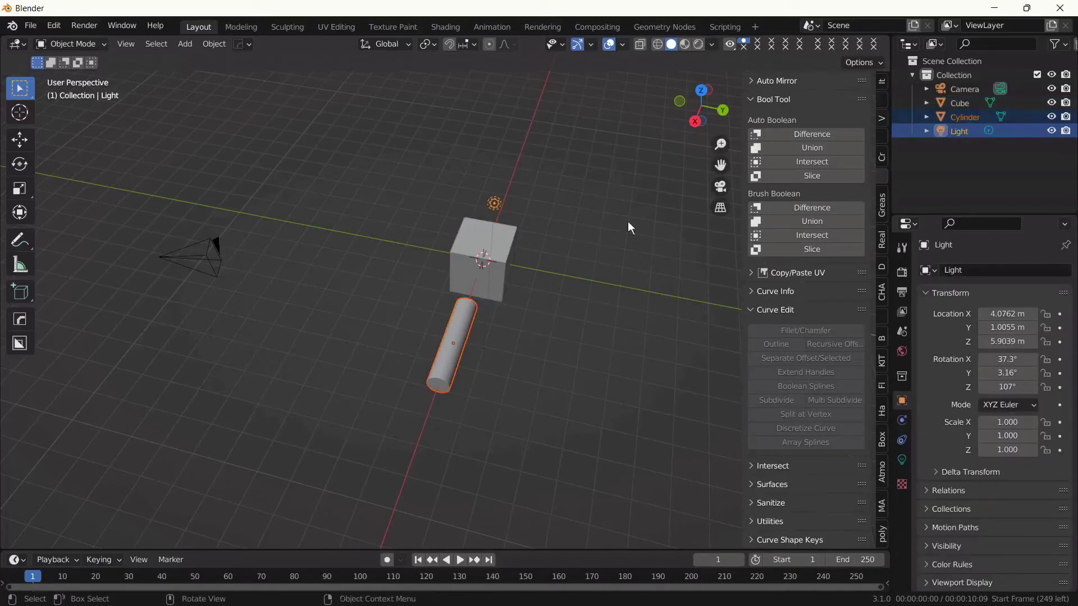
pyautogui.click(797, 210)
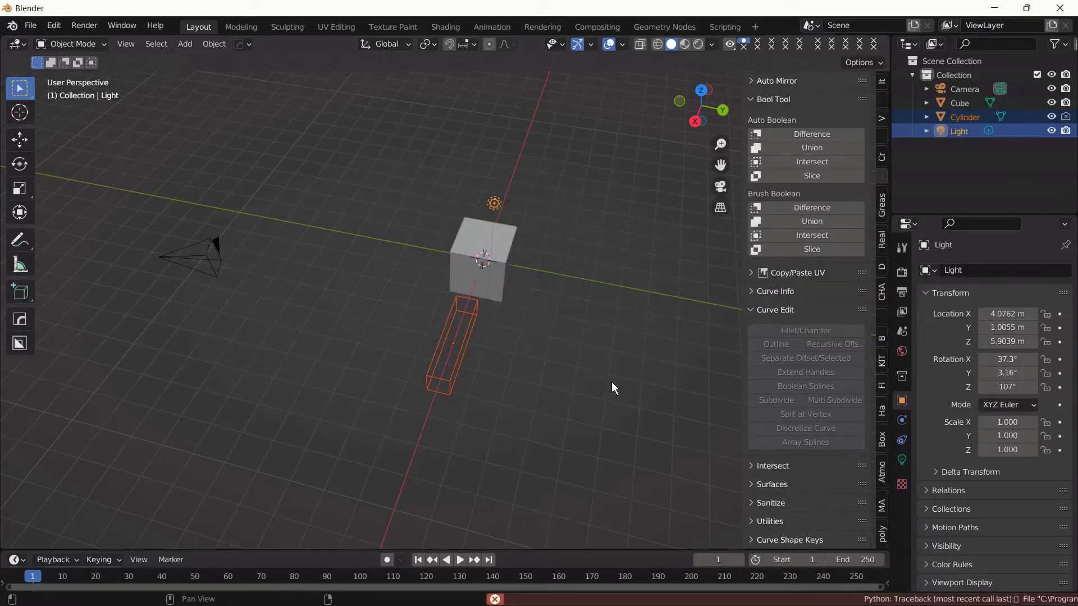
pyautogui.click(607, 378)
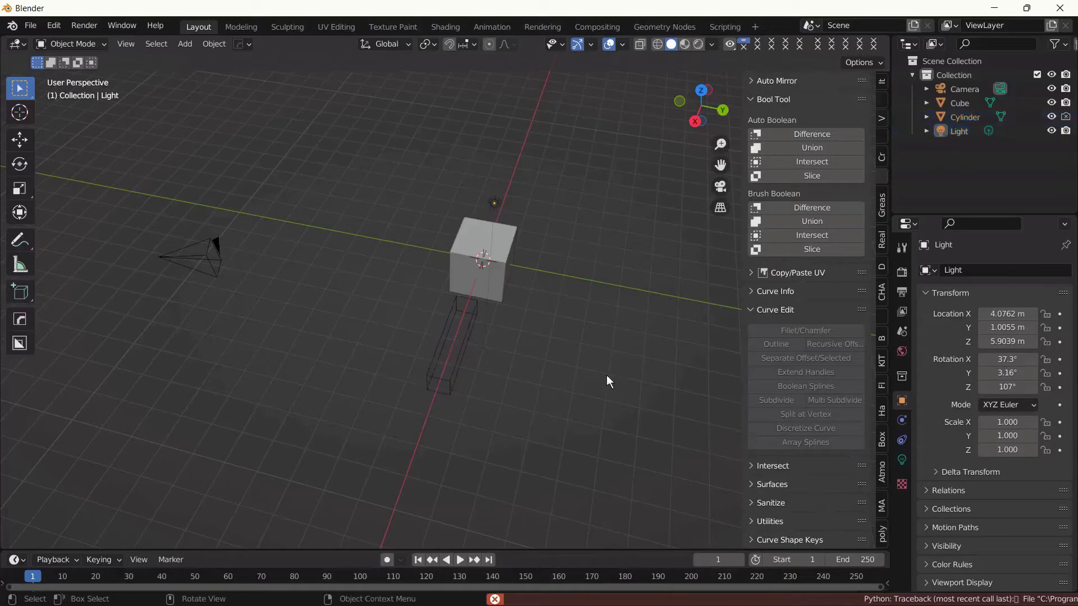
pyautogui.hotkey('ctrl', 'z')
pyautogui.hotkey('ctrl', 'z')
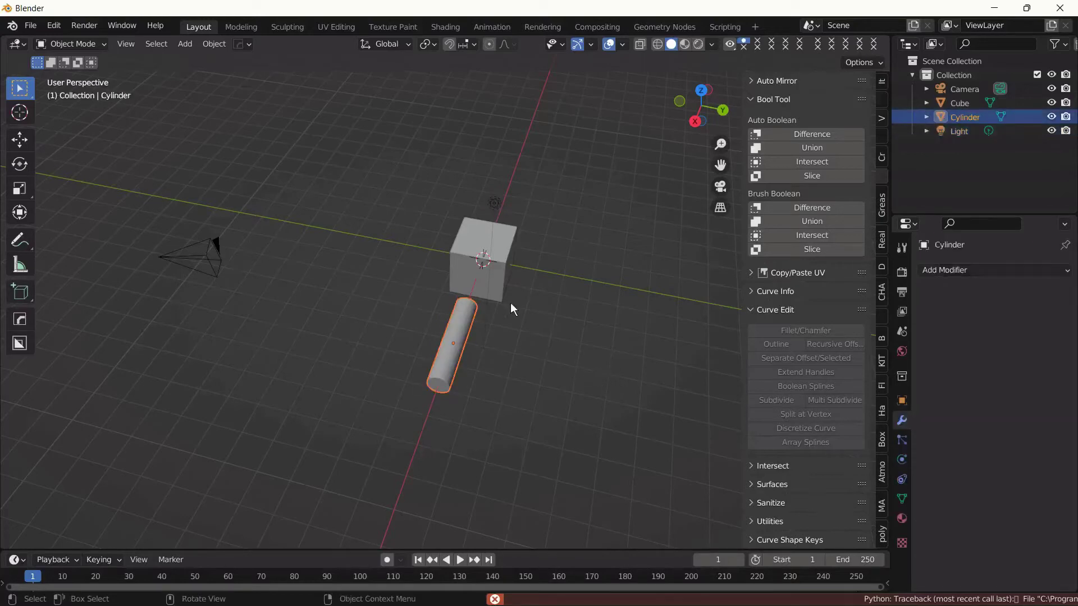
# Select the cylinder and the cube with the cube active, and subtract the cylinder using a Brush Boolean Difference
pyautogui.keyDown('shift'); pyautogui.click(506, 275); pyautogui.keyUp('shift')
pyautogui.keyDown('shift'); pyautogui.click(462, 330); pyautogui.keyUp('shift')
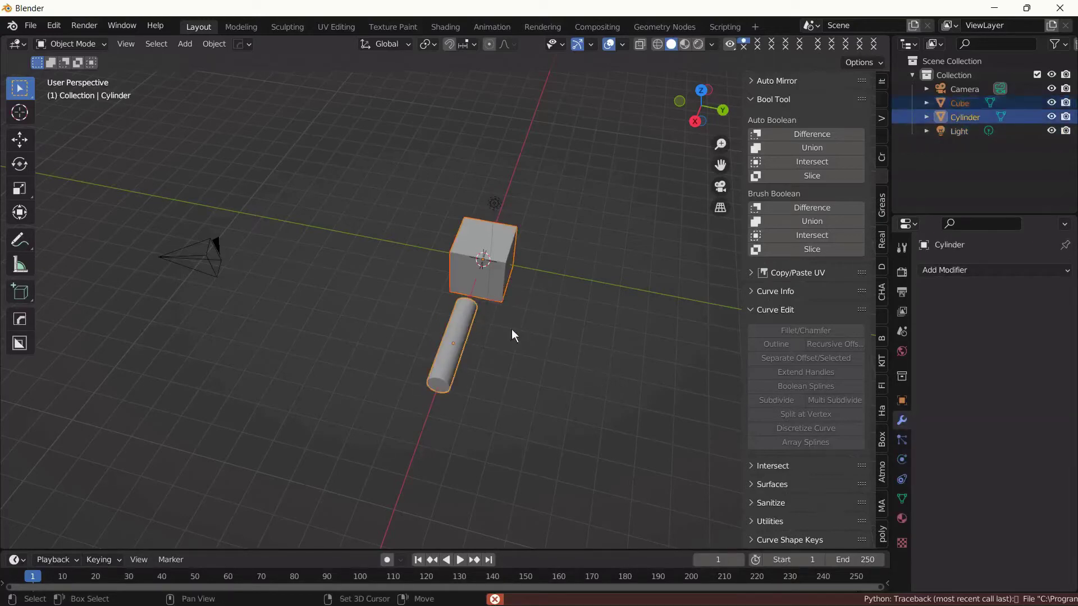
pyautogui.keyDown('shift'); pyautogui.click(470, 344); pyautogui.keyUp('shift')
pyautogui.keyDown('shift'); pyautogui.click(456, 347); pyautogui.keyUp('shift')
pyautogui.keyDown('shift'); pyautogui.click(511, 281); pyautogui.keyUp('shift')
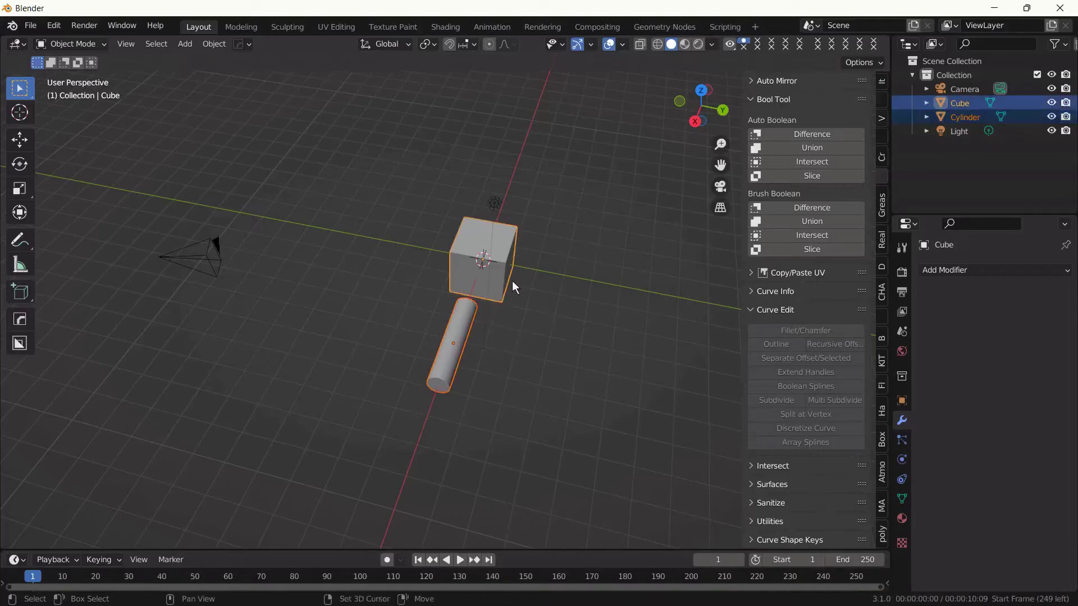
pyautogui.click(823, 208)
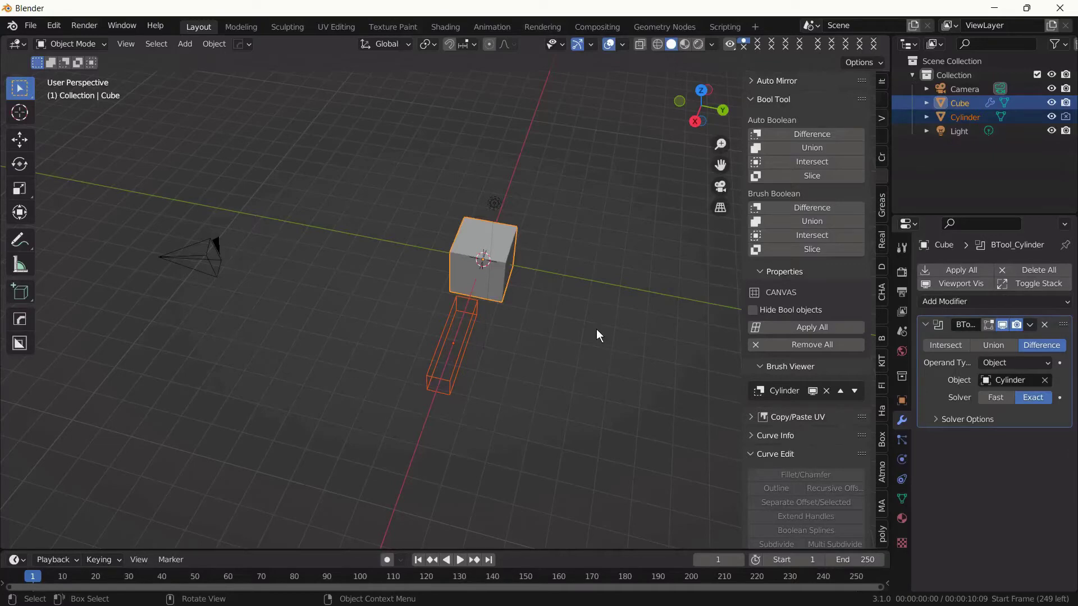
# In front view, move the cylinder brush about 4 m along negative X so it passes through the cube
pyautogui.press('KP_3')
pyautogui.press('KP_1')
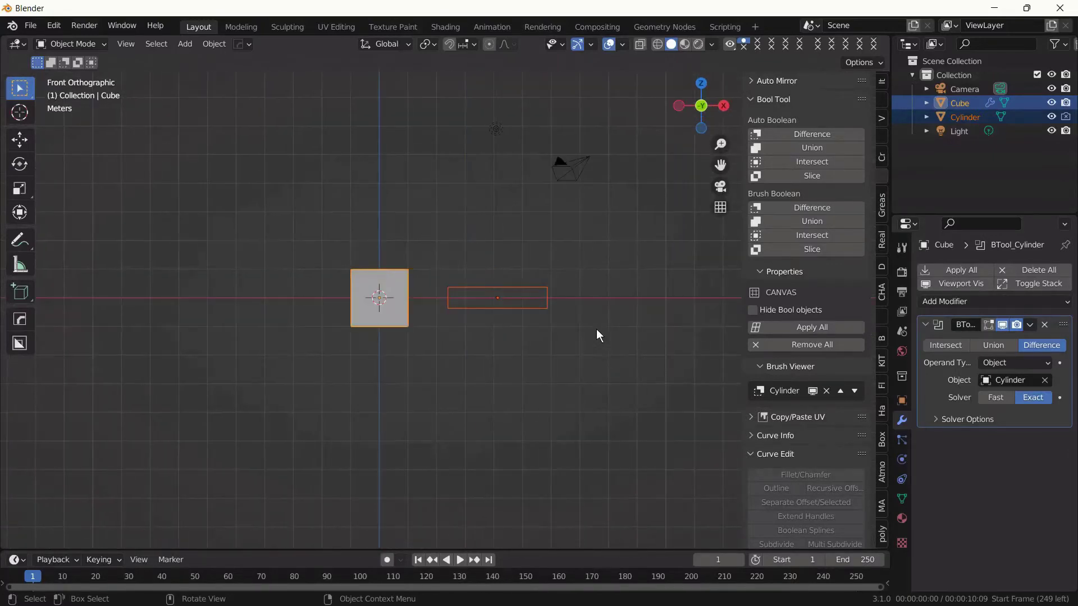
pyautogui.click(544, 308)
pyautogui.press('g')
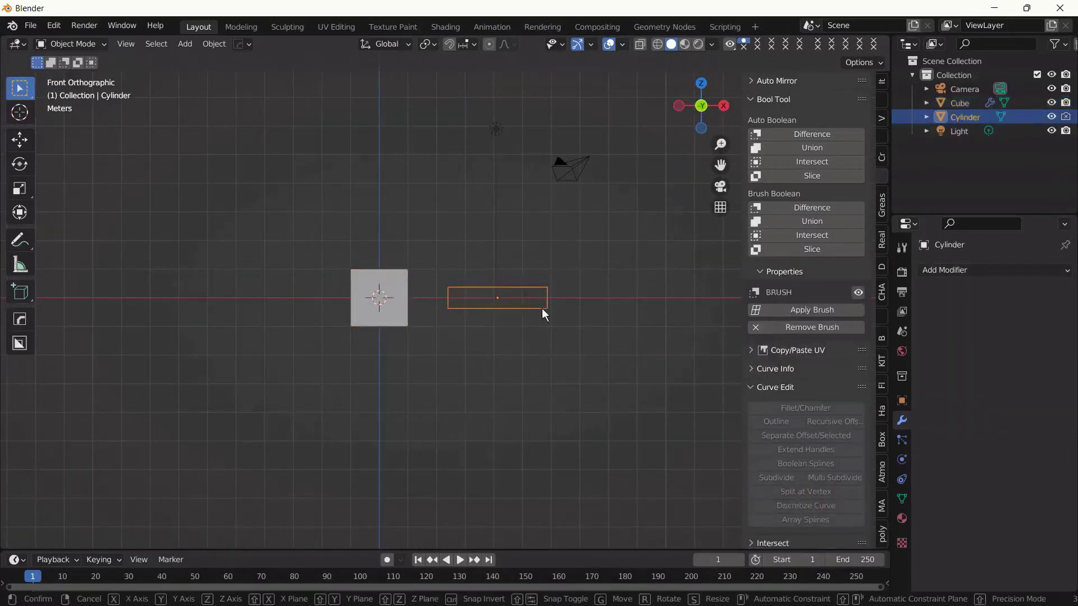
pyautogui.press('x')
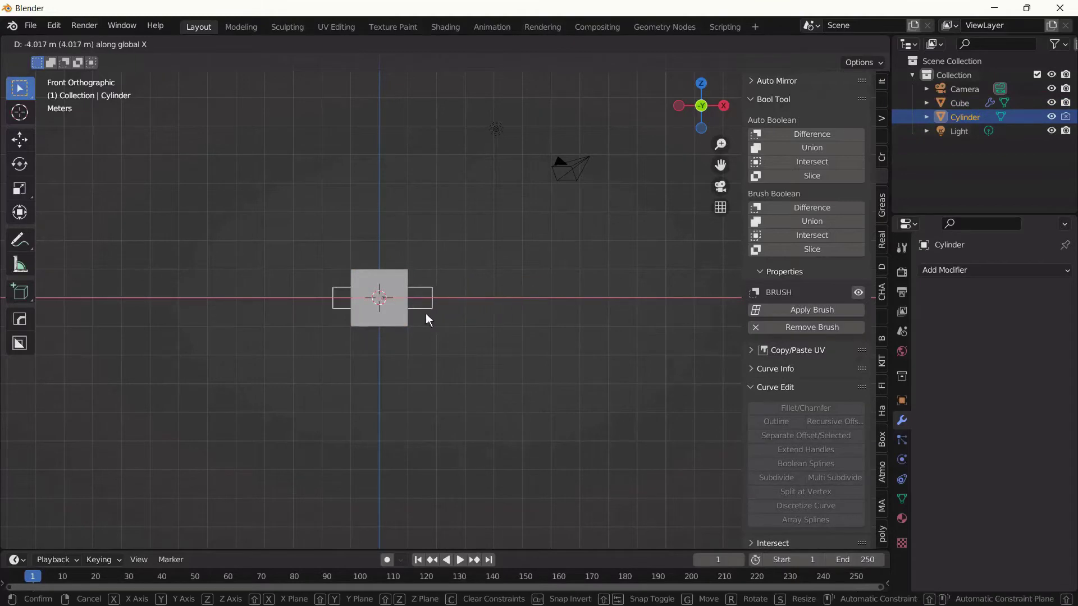
pyautogui.click(425, 314)
# Scale the cylinder brush up in two passes to widen the round hole through the cube
pyautogui.moveTo(469, 365); pyautogui.dragTo(301, 396, button='middle')
pyautogui.press('s')
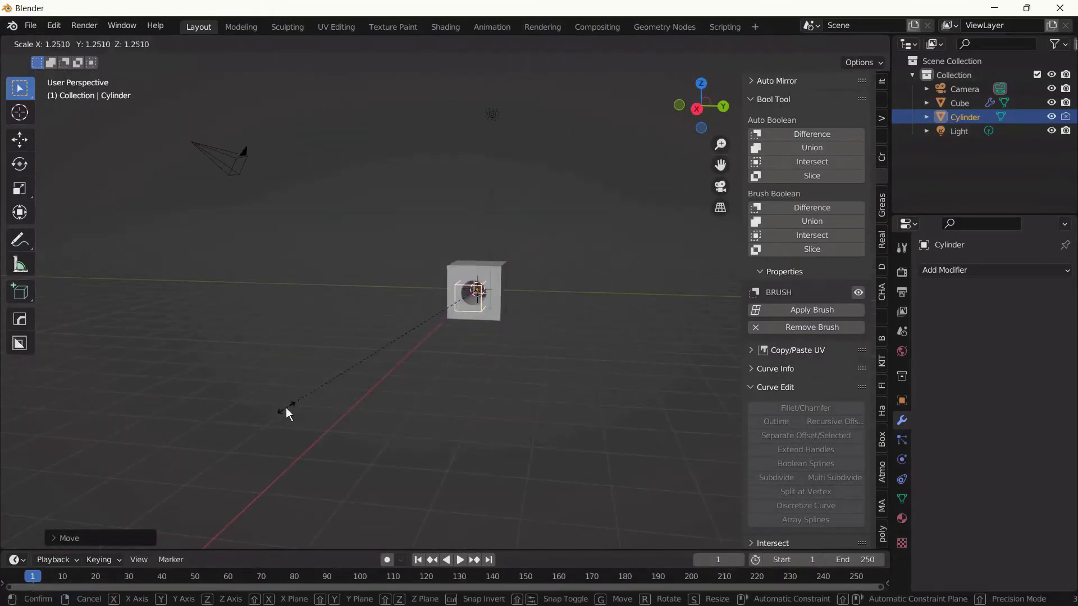
pyautogui.click(281, 407)
pyautogui.scroll(5, 578, 344)
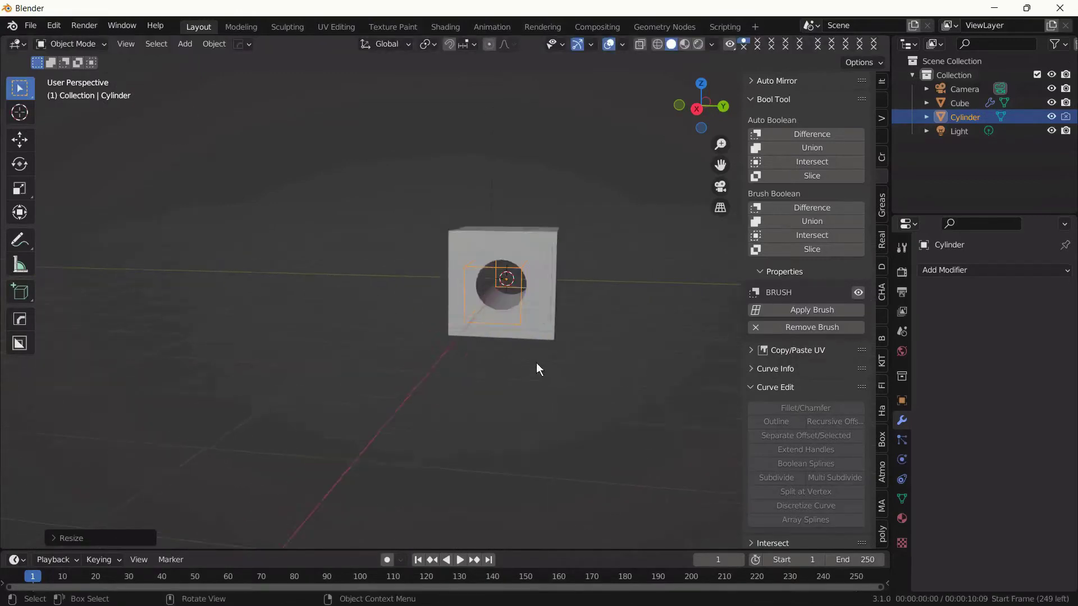
pyautogui.moveTo(681, 448); pyautogui.dragTo(695, 404, button='middle')
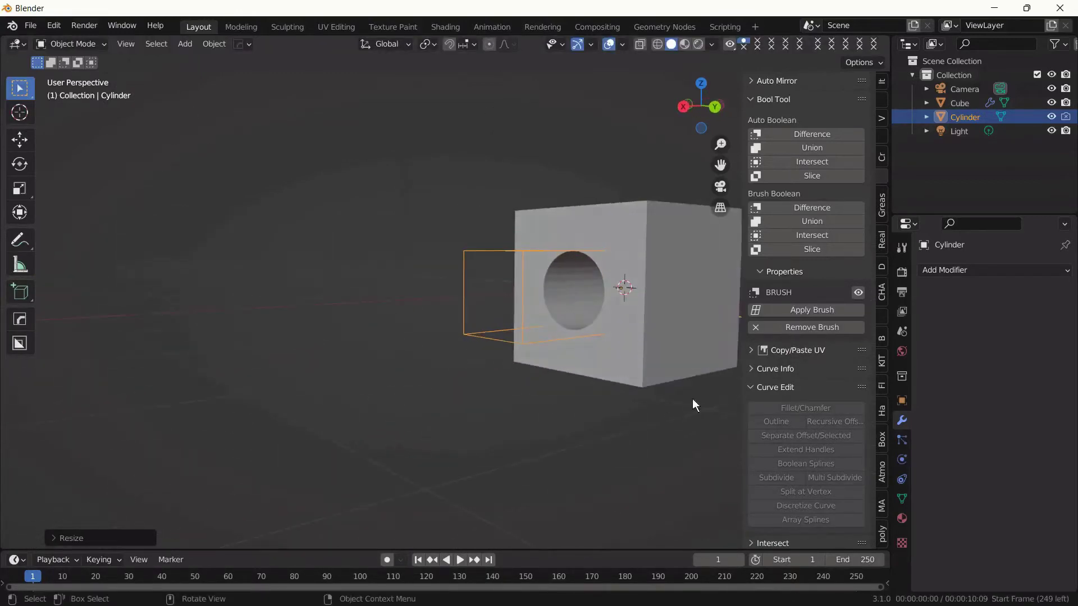
pyautogui.press('s')
pyautogui.click(752, 417)
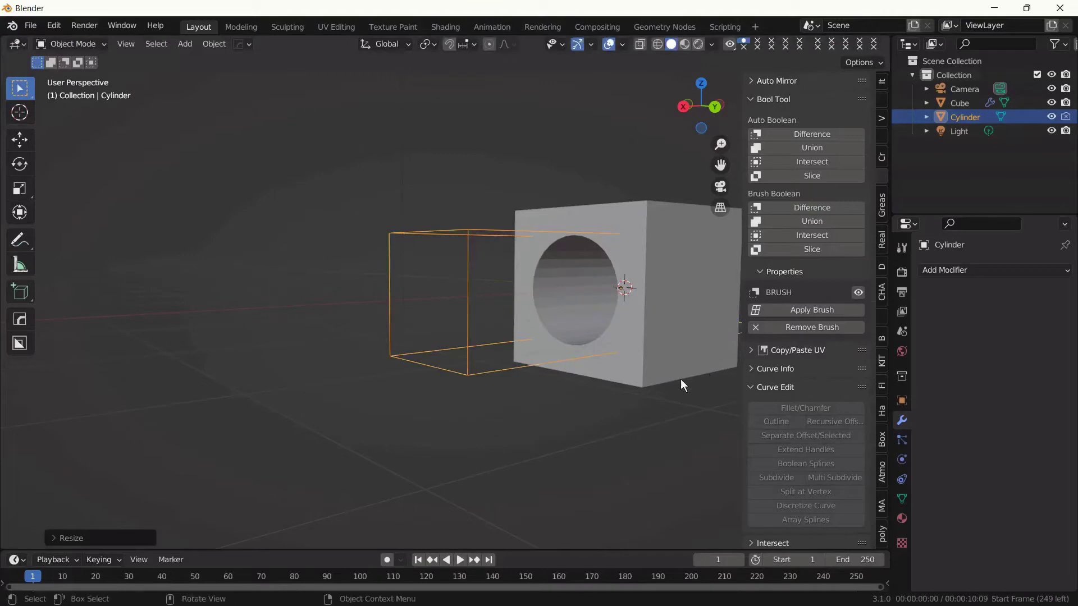
# Apply all booleans on the cube and delete the cylinder brush
pyautogui.keyDown('shift'); pyautogui.click(626, 332); pyautogui.keyUp('shift')
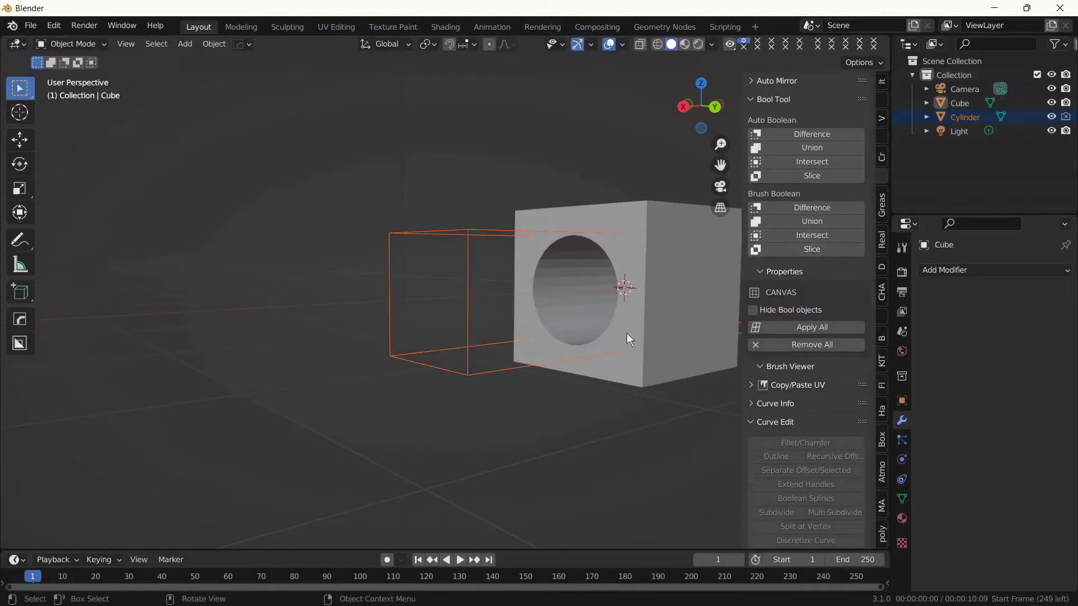
pyautogui.click(540, 365)
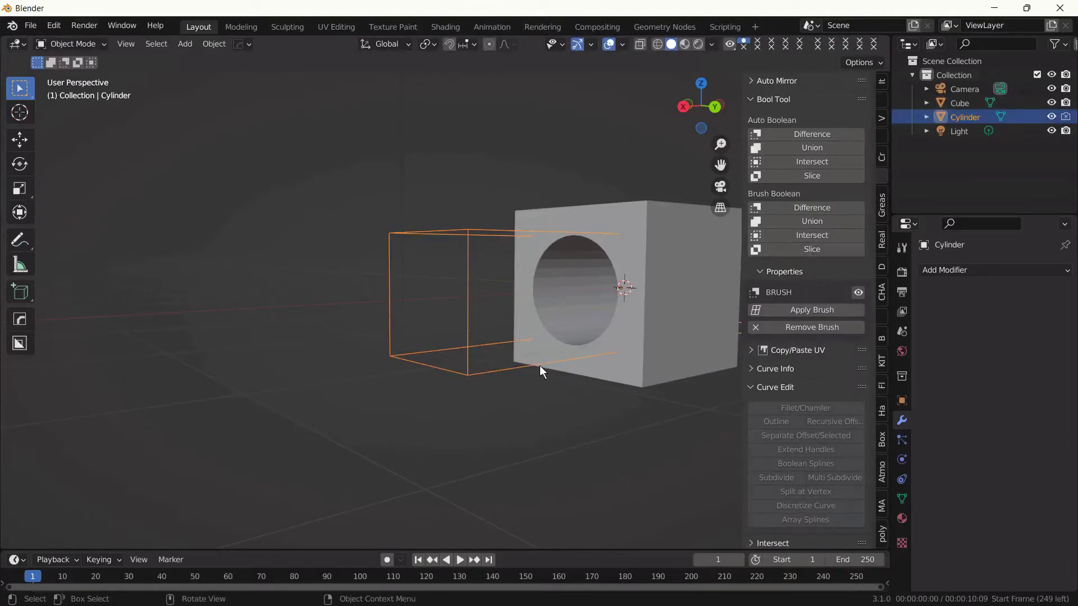
pyautogui.press('x')
pyautogui.click(540, 365)
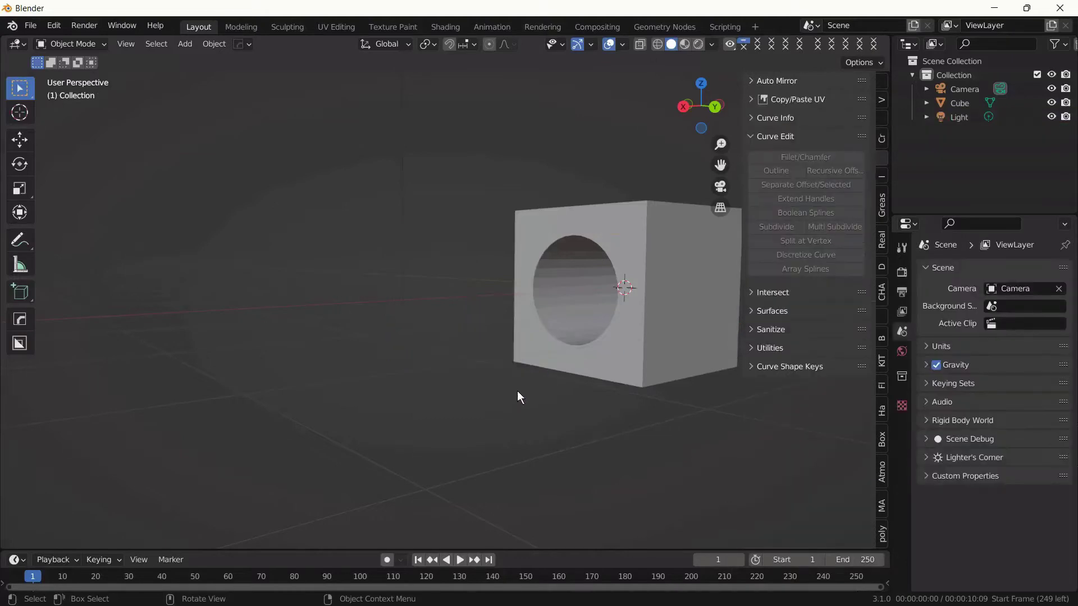
# Add a new cube and move it along negative Y until it stands clear of the cube with the hole
pyautogui.moveTo(517, 390); pyautogui.dragTo(584, 429, button='middle')
pyautogui.hotkey('shift', 'a')
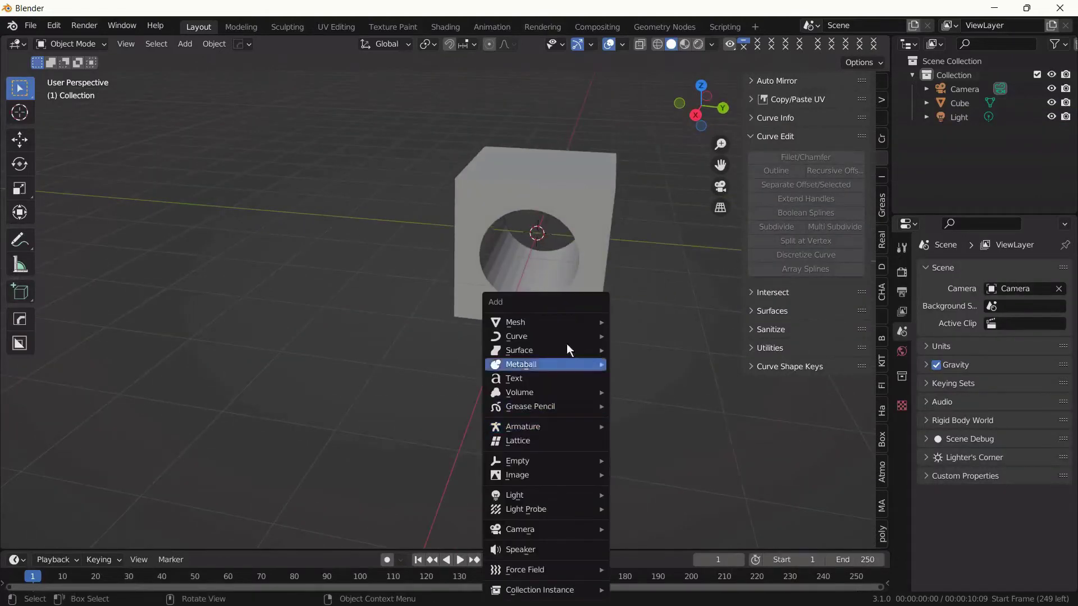
pyautogui.moveTo(566, 323)
pyautogui.scroll(5, 661, 34)
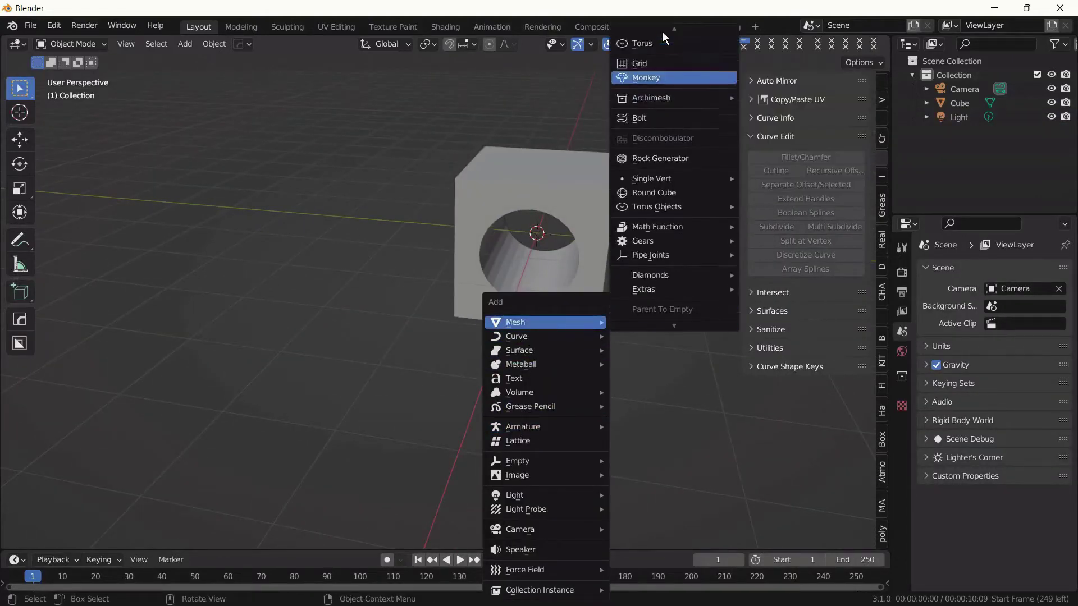
pyautogui.click(662, 79)
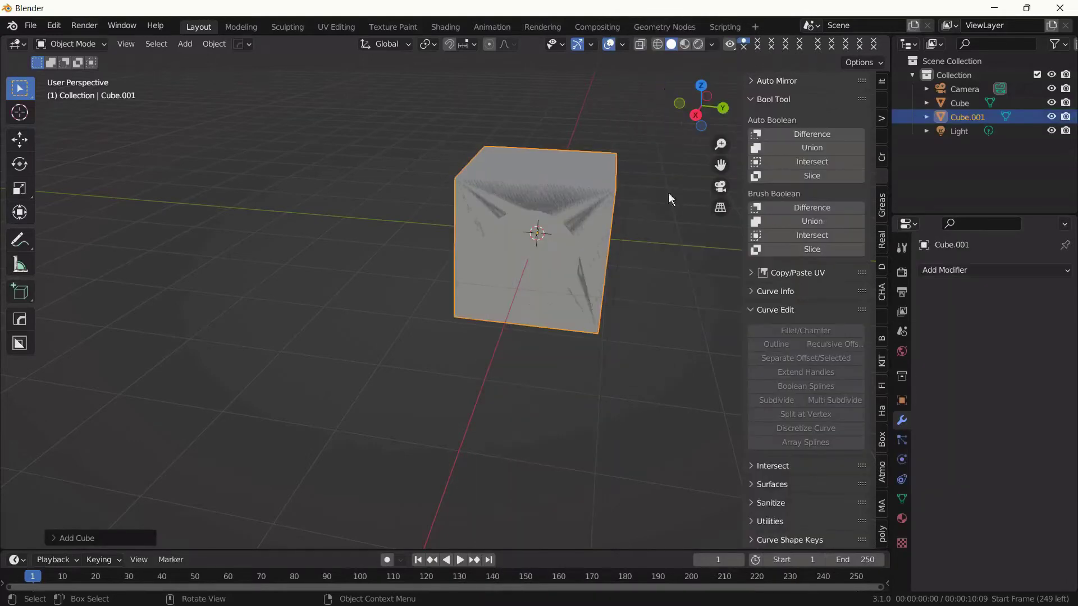
pyautogui.press('g')
pyautogui.press('y')
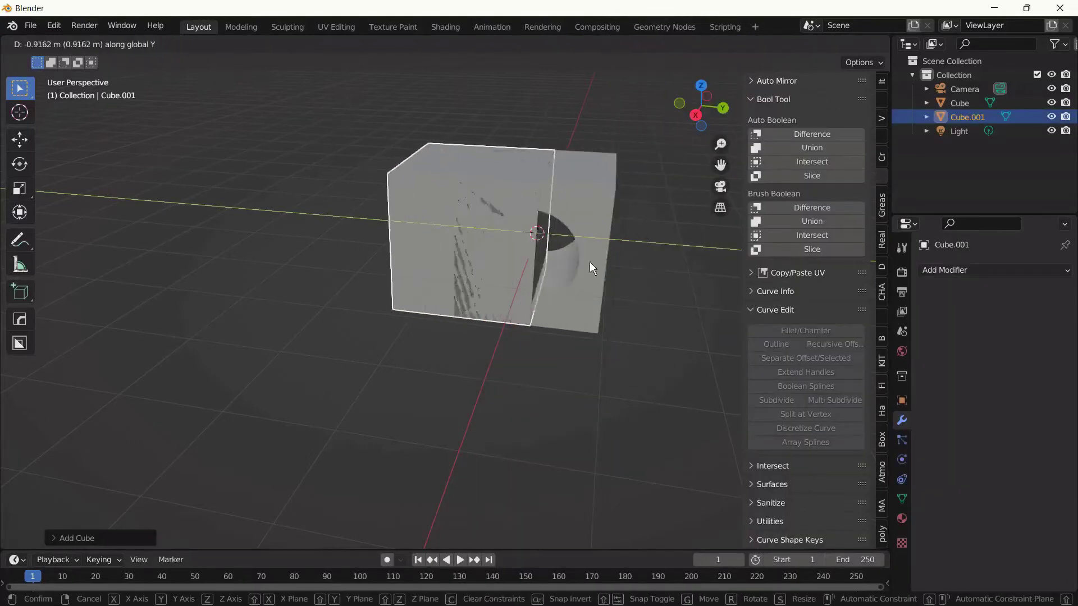
pyautogui.click(452, 262)
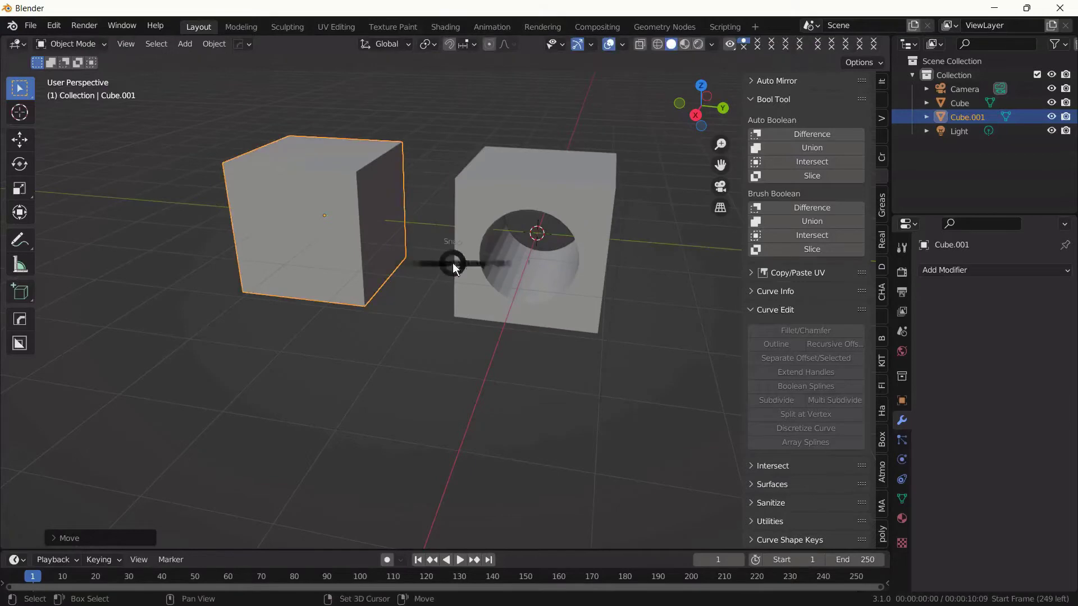
# Add a cylinder, move it about 3.5 m along negative Y and along positive X until it is clear of the new cube
pyautogui.hotkey('shift', 's')
pyautogui.hotkey('shift', 'a')
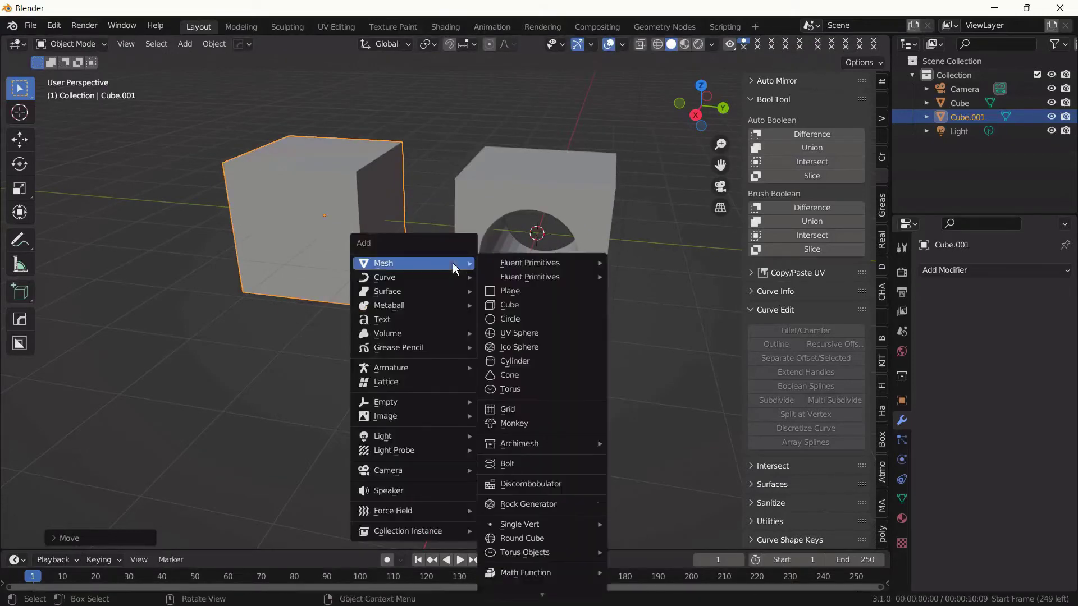
pyautogui.click(525, 365)
pyautogui.press('g')
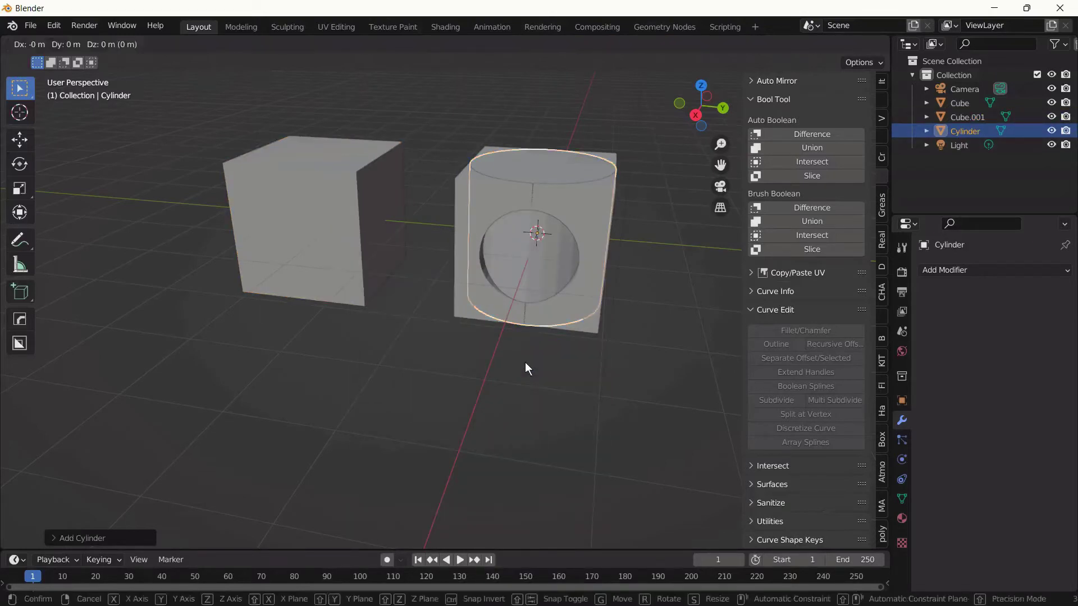
pyautogui.press('y')
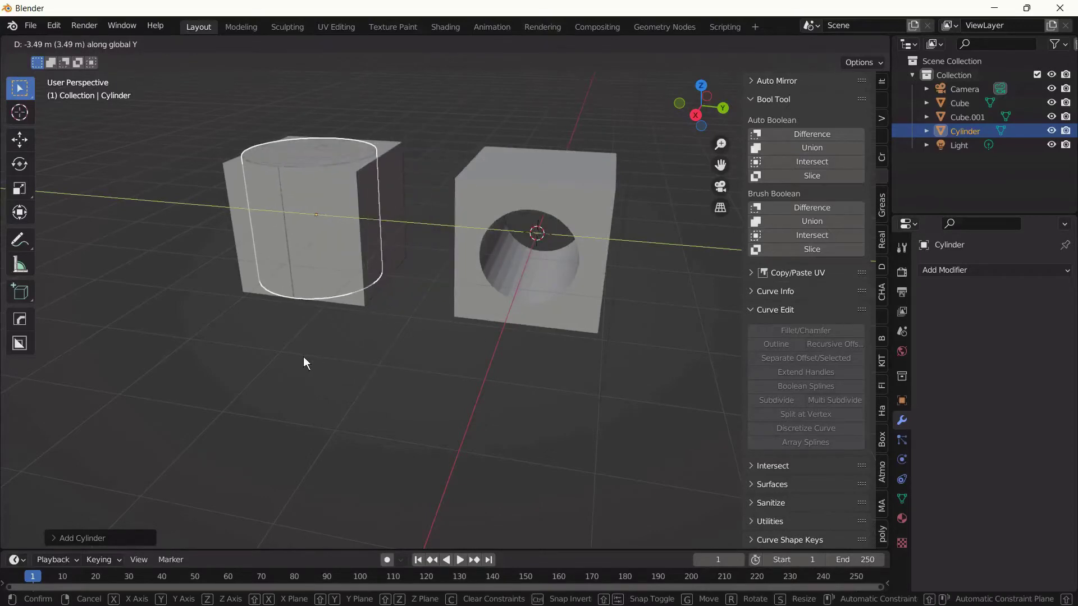
pyautogui.press('x')
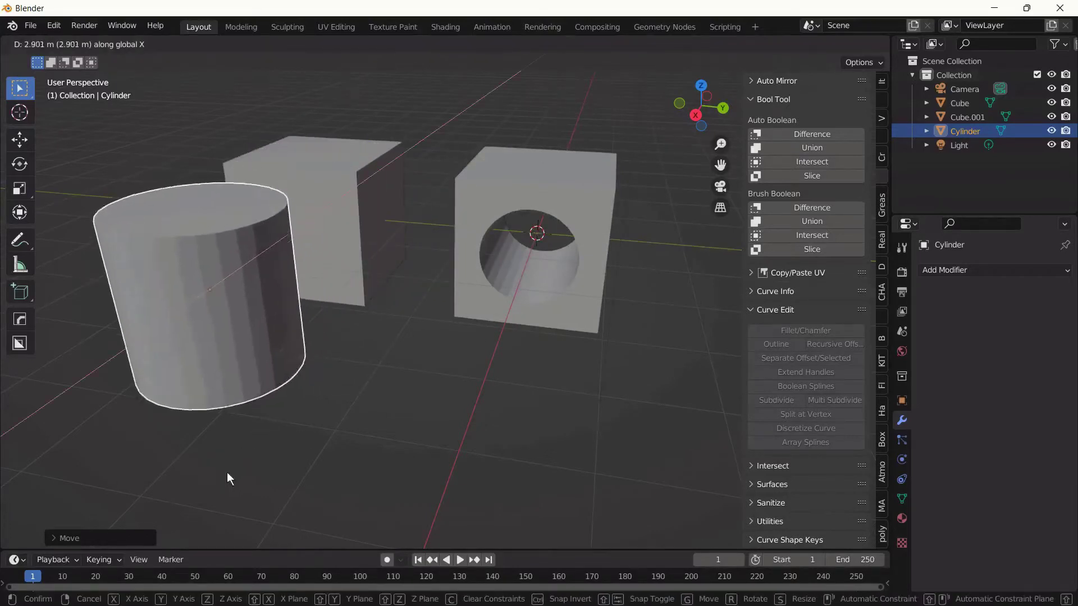
pyautogui.click(217, 493)
# Shrink the cylinder to a small size and scale it about 26 times along Z into a long thin rod
pyautogui.press('s')
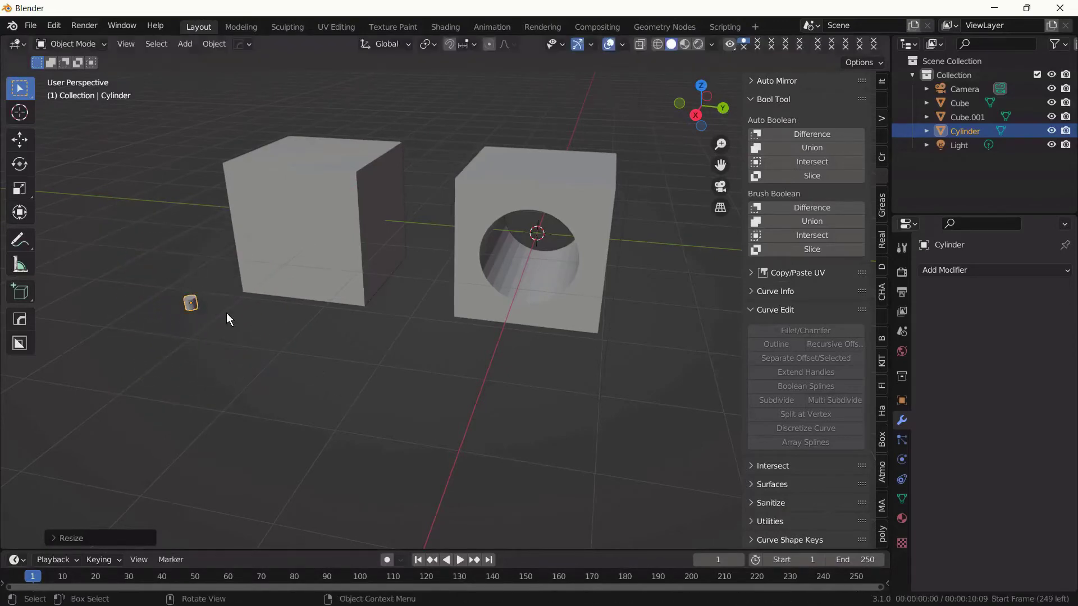
pyautogui.press('z')
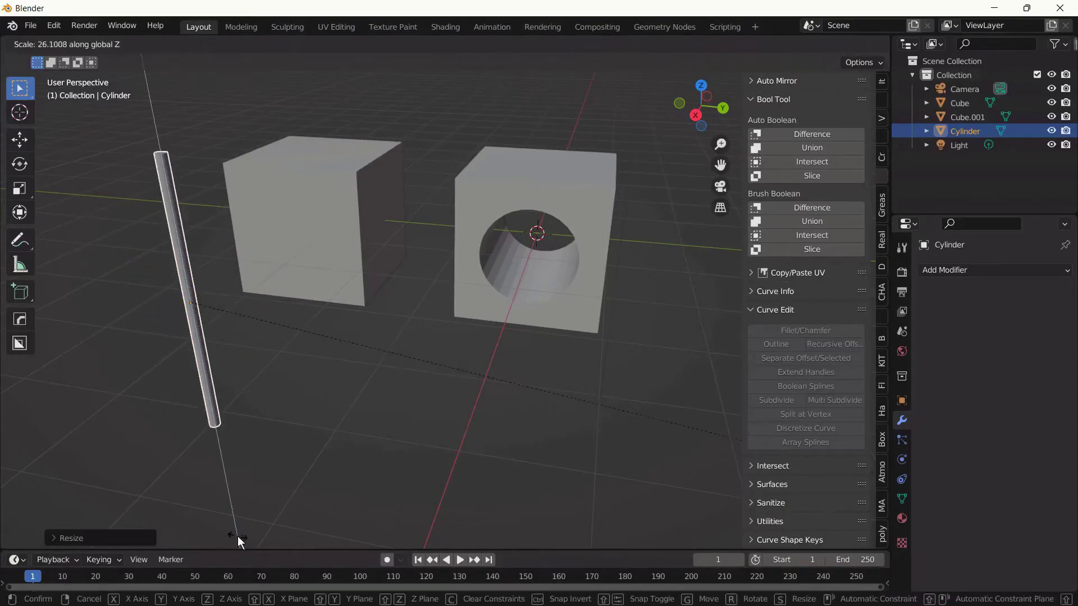
pyautogui.click(237, 536)
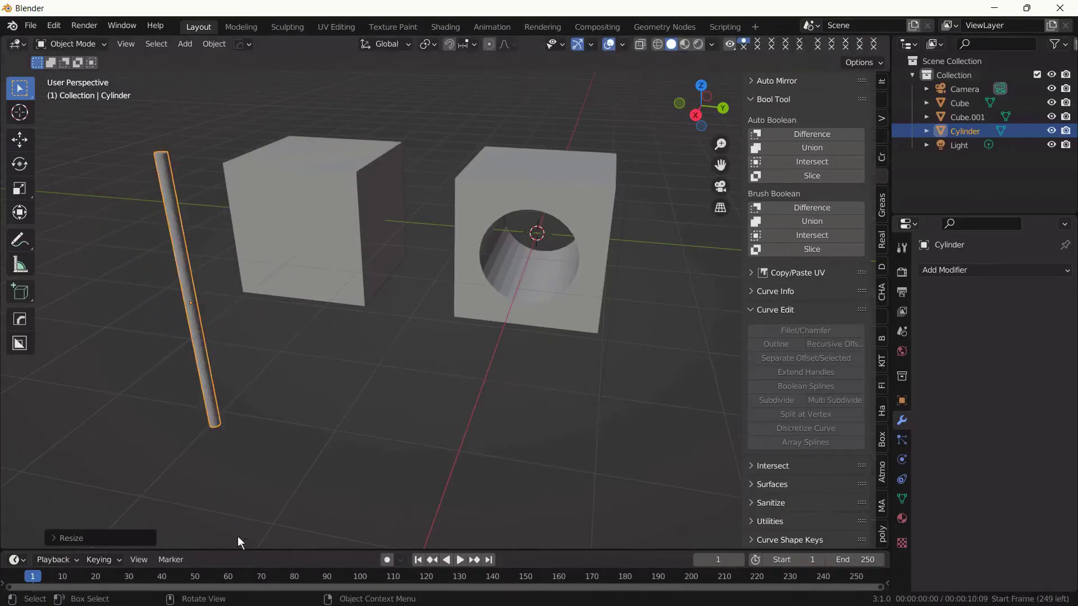
# Add an Array modifier to the thin rod with a count of 6 and a relative offset X factor of 2.2
pyautogui.click(981, 270)
pyautogui.click(817, 308)
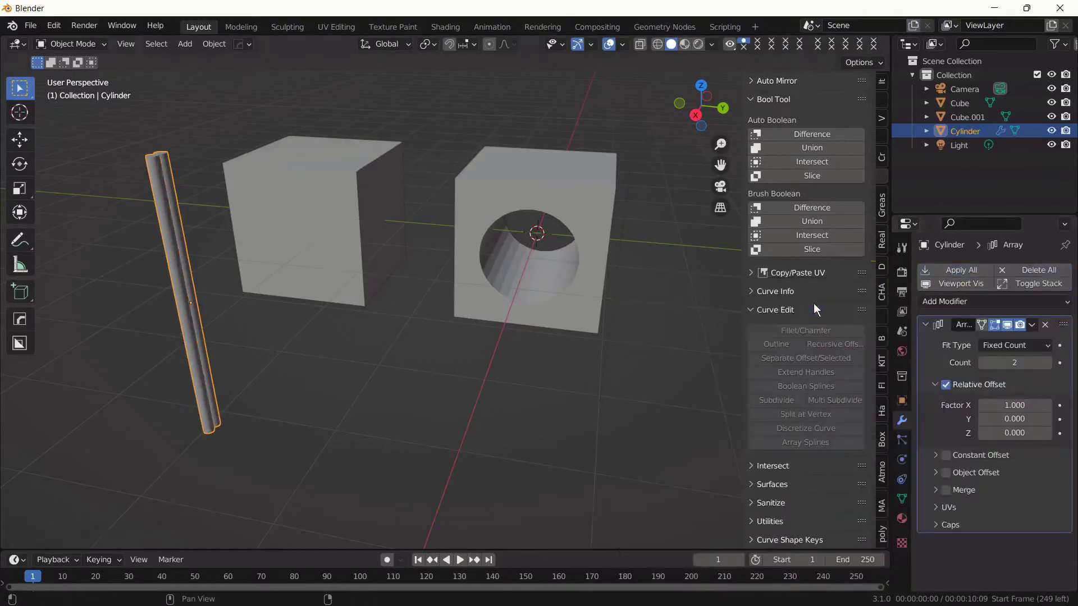
pyautogui.moveTo(1005, 358)
pyautogui.mouseDown()
pyautogui.moveTo(1017, 364)
pyautogui.moveTo(1006, 359)
pyautogui.mouseUp()
pyautogui.click(1047, 362)
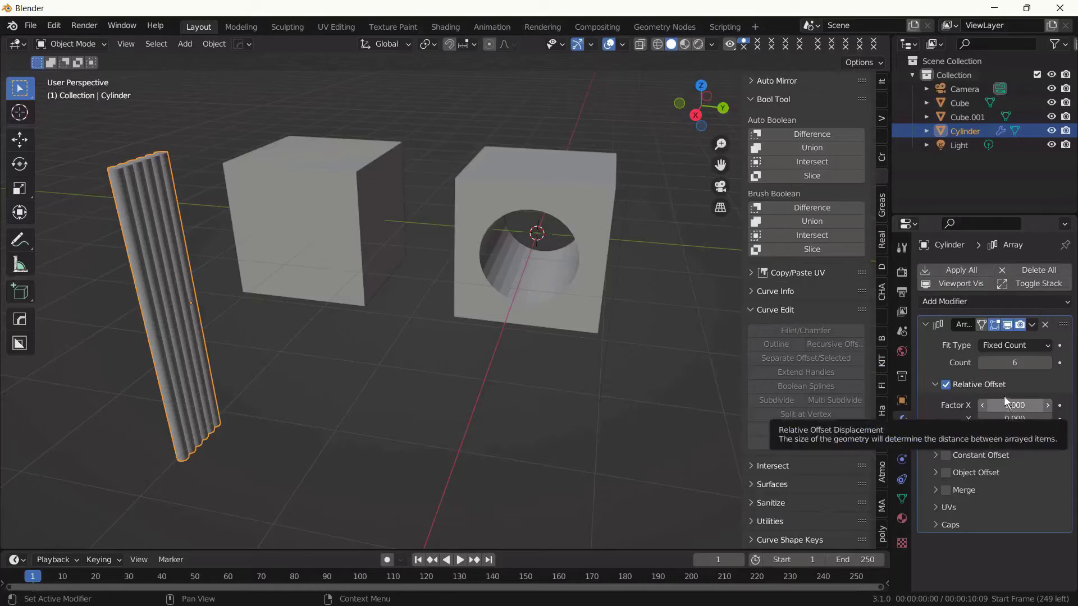
pyautogui.moveTo(1005, 404); pyautogui.dragTo(1019, 408)
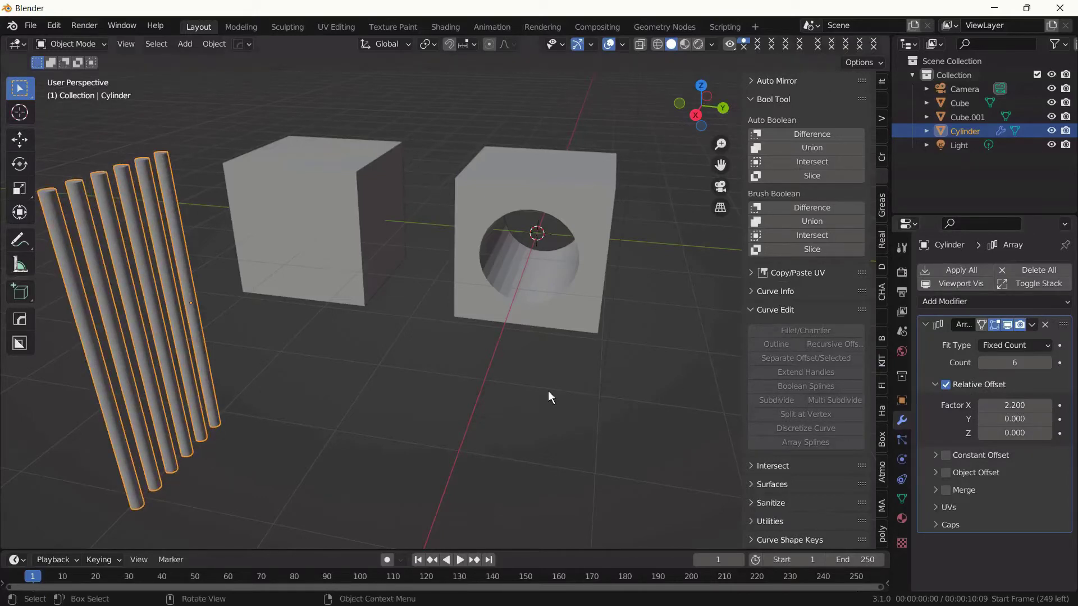
# In front view, try an array count of 7, restore it to 6, and set the relative offset X factor to 2.3
pyautogui.press('KP_1')
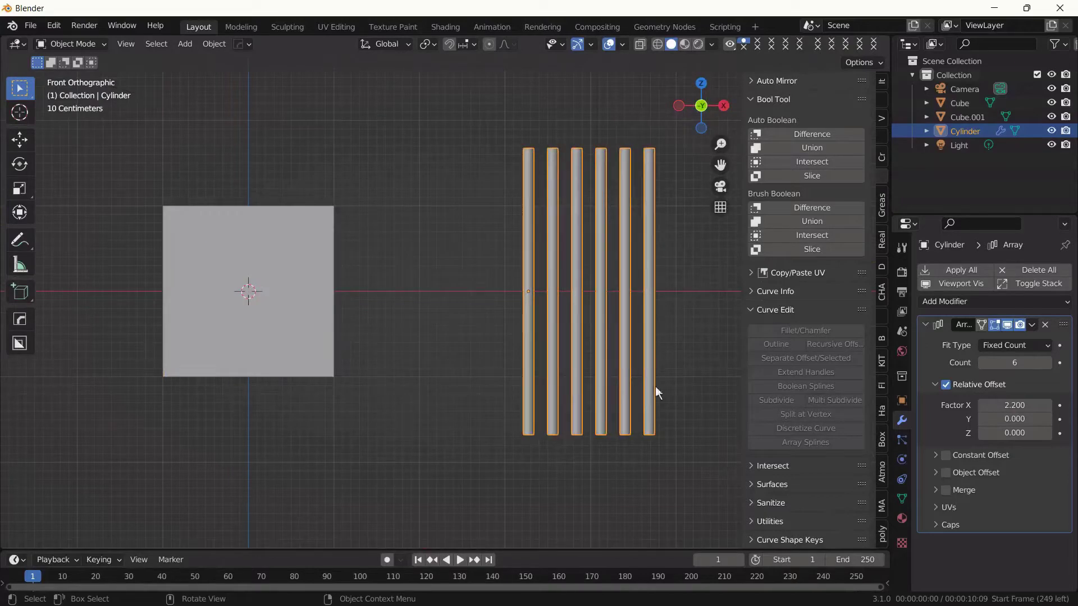
pyautogui.moveTo(1029, 365); pyautogui.dragTo(1032, 366)
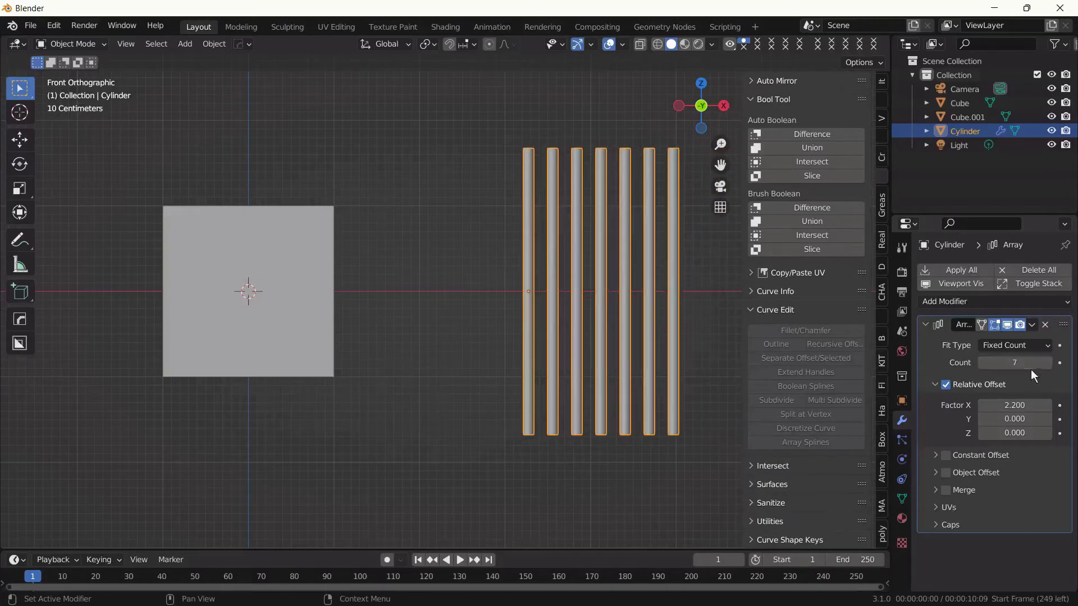
pyautogui.click(983, 362)
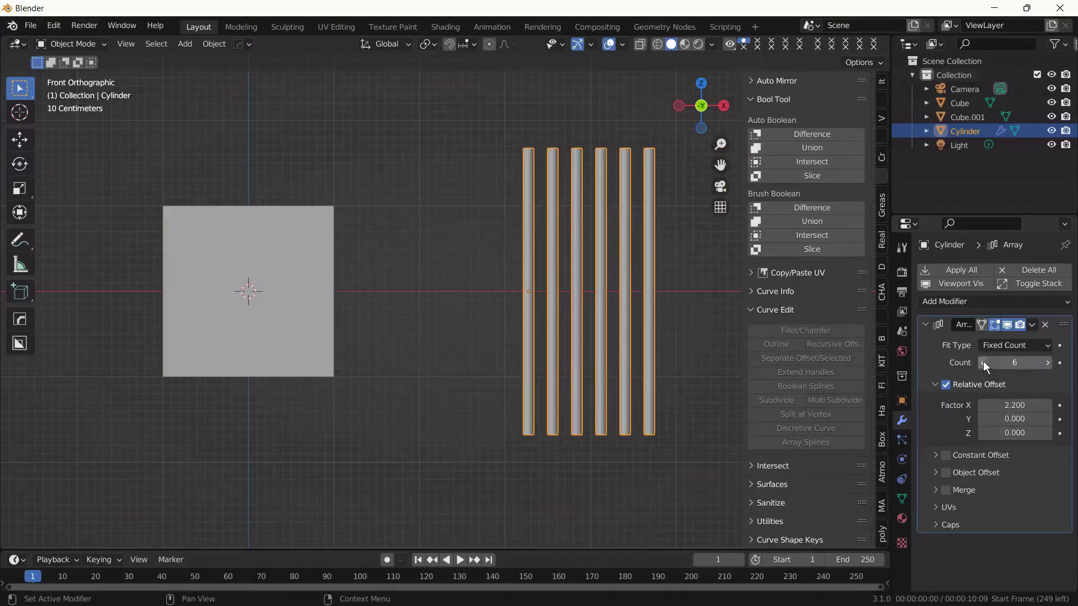
pyautogui.click(1047, 405)
pyautogui.click(1047, 405)
pyautogui.click(1048, 405)
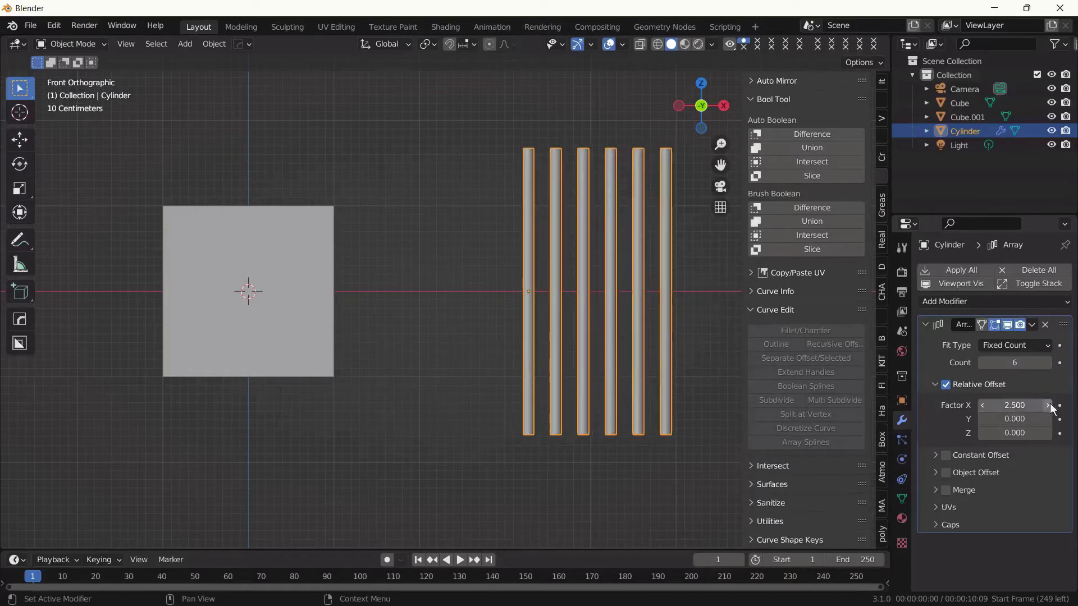
pyautogui.click(984, 403)
pyautogui.click(984, 402)
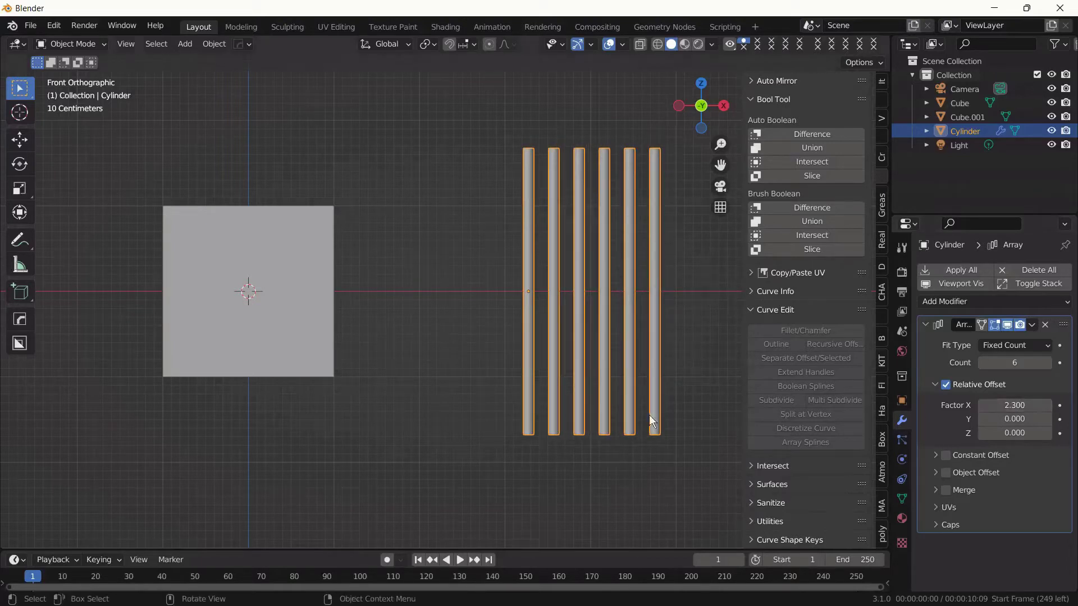
# Add a Simple Deform modifier to the rod array and set it to Bend about the Z axis
pyautogui.click(947, 303)
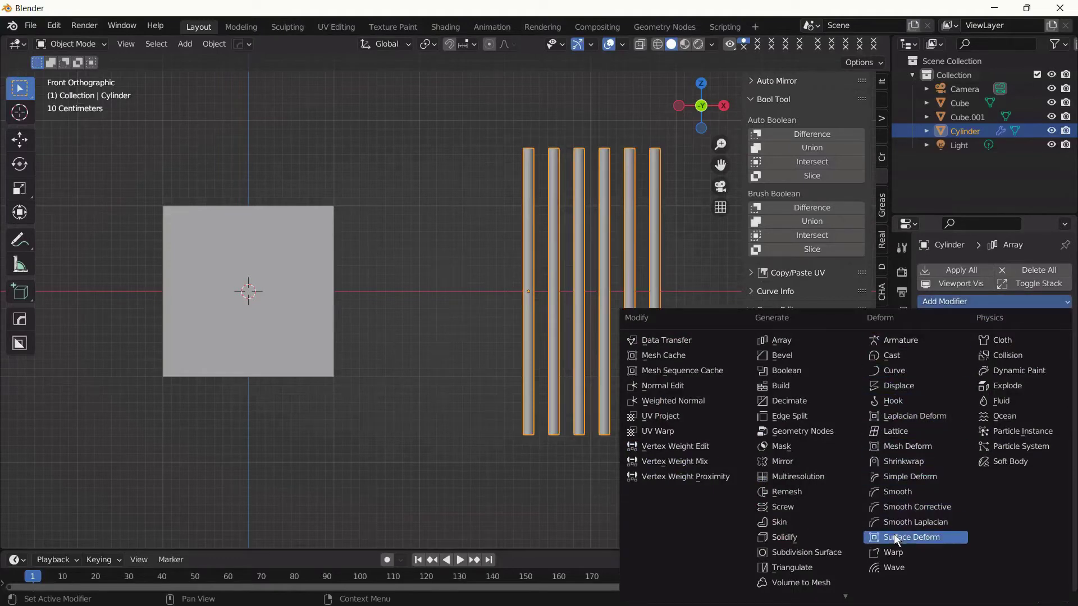
pyautogui.click(911, 477)
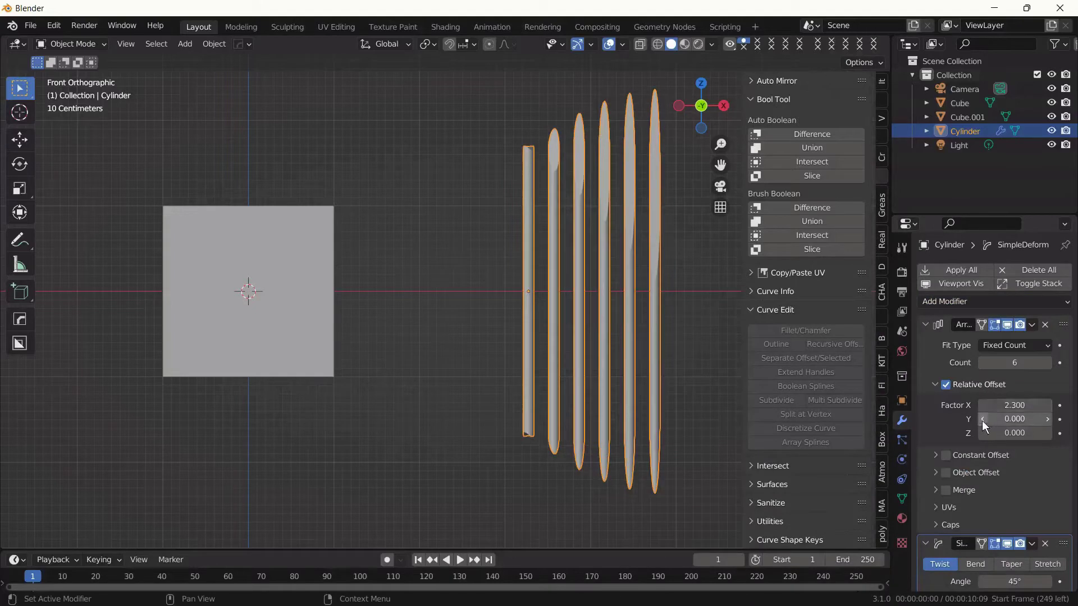
pyautogui.scroll(-3, 981, 490)
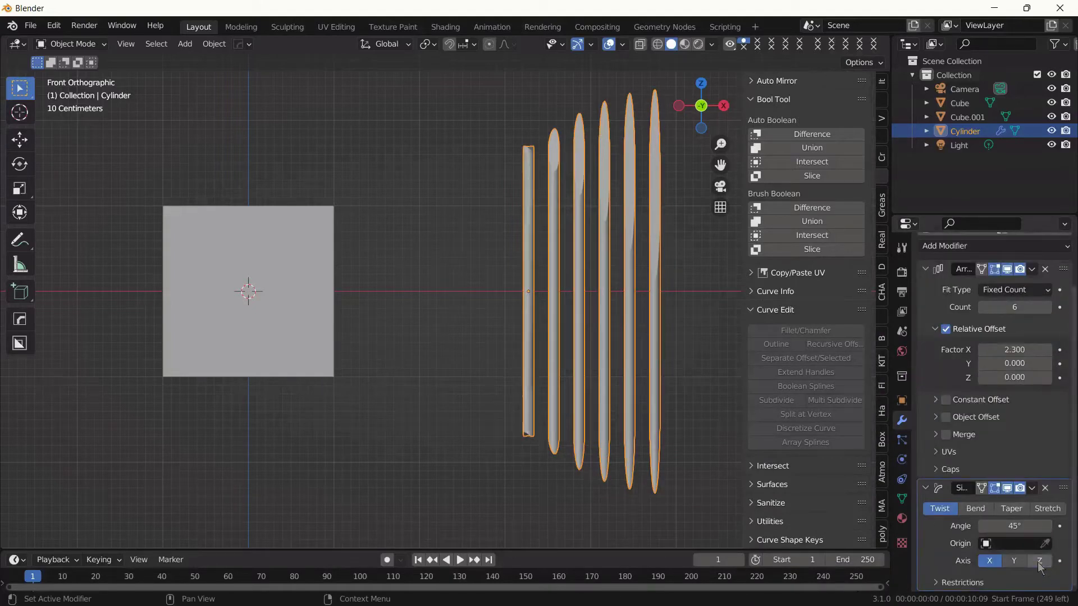
pyautogui.click(1038, 561)
pyautogui.click(979, 512)
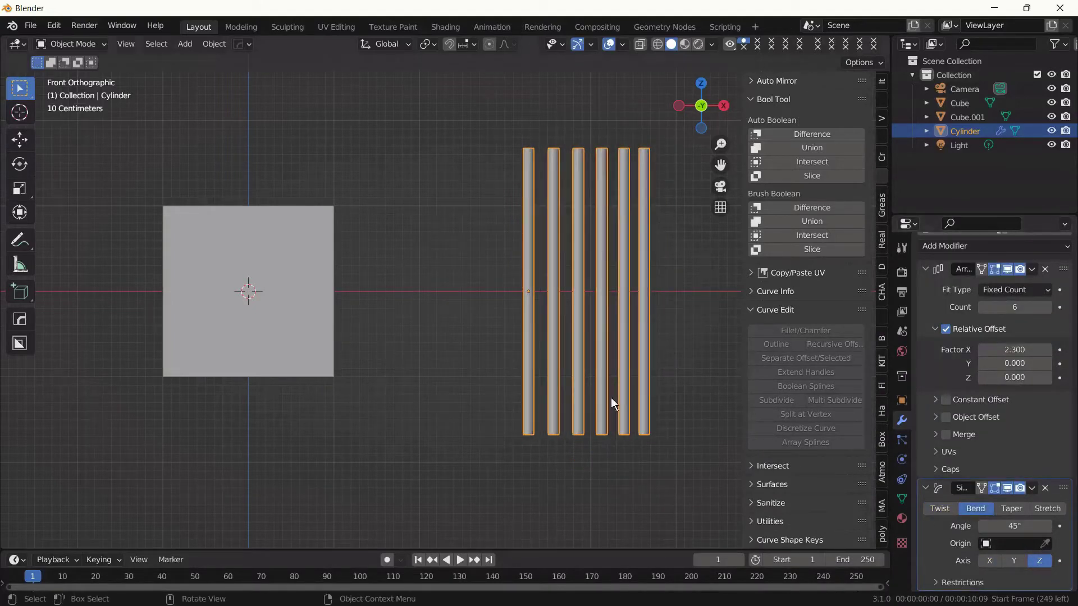
# Set the bend angle to 330° so the six rods form an evenly spaced ring in top view
pyautogui.moveTo(1017, 528); pyautogui.dragTo(410, 299)
pyautogui.moveTo(413, 235); pyautogui.dragTo(369, 359, button='middle')
pyautogui.press('KP_7')
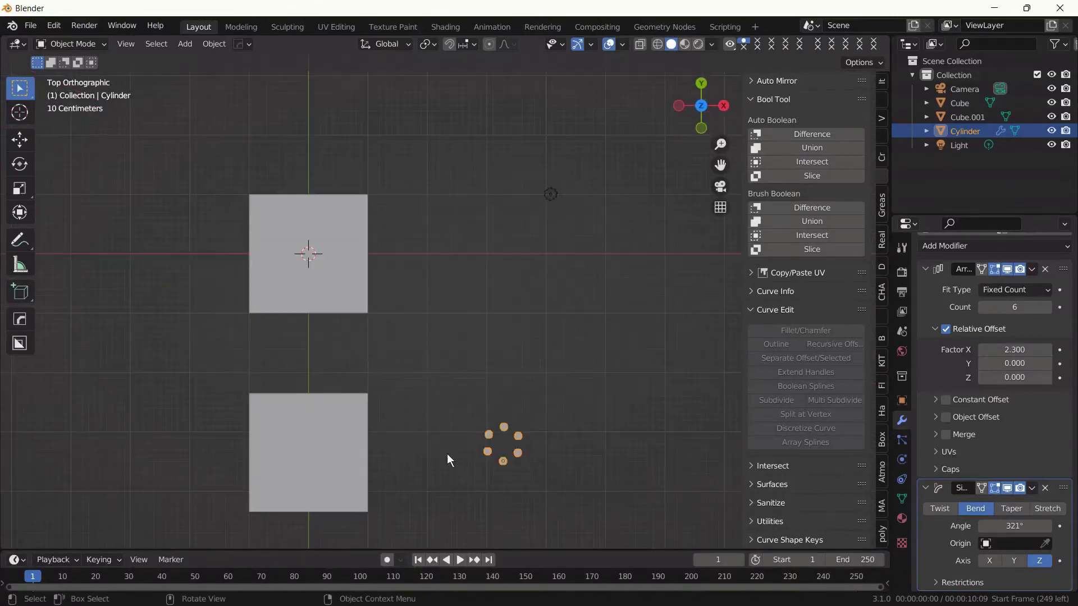
pyautogui.scroll(2, 448, 458)
pyautogui.keyDown('shift'); pyautogui.moveTo(450, 460); pyautogui.dragTo(403, 389, button='middle'); pyautogui.keyUp('shift')
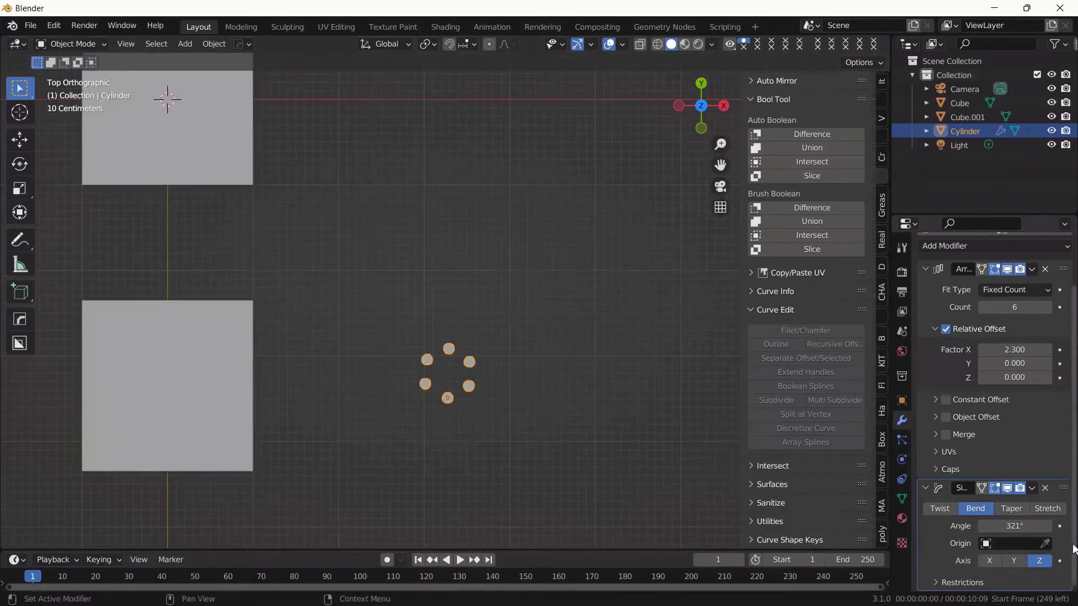
pyautogui.moveTo(1045, 531); pyautogui.dragTo(1074, 534)
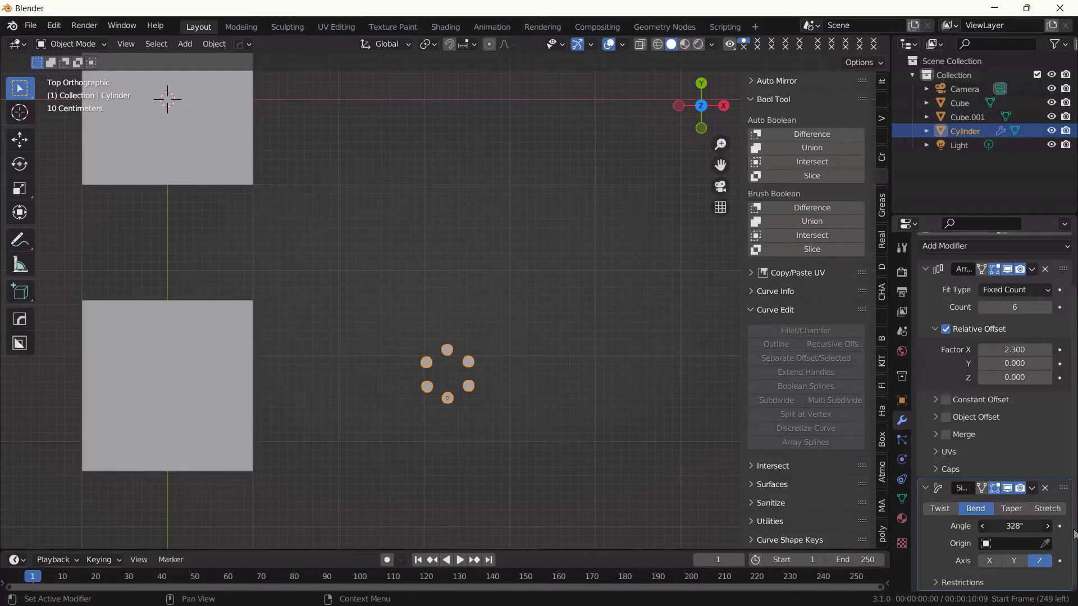
pyautogui.moveTo(1074, 533); pyautogui.dragTo(10, 536)
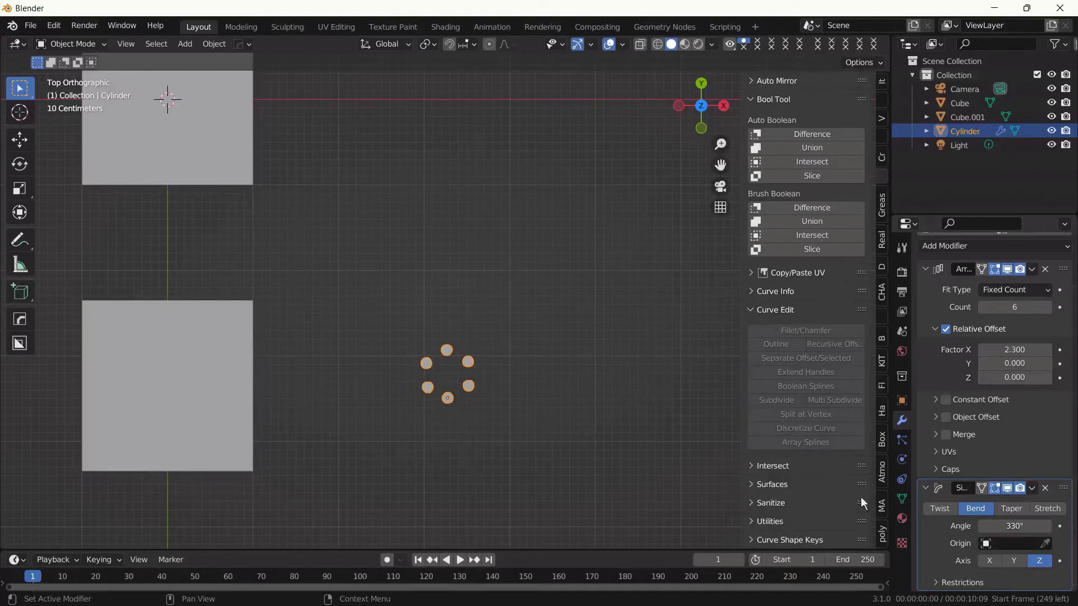
# Try applying all object transforms to the bent rod array, and undo it
pyautogui.click(648, 447)
pyautogui.moveTo(649, 448); pyautogui.dragTo(401, 334, button='middle')
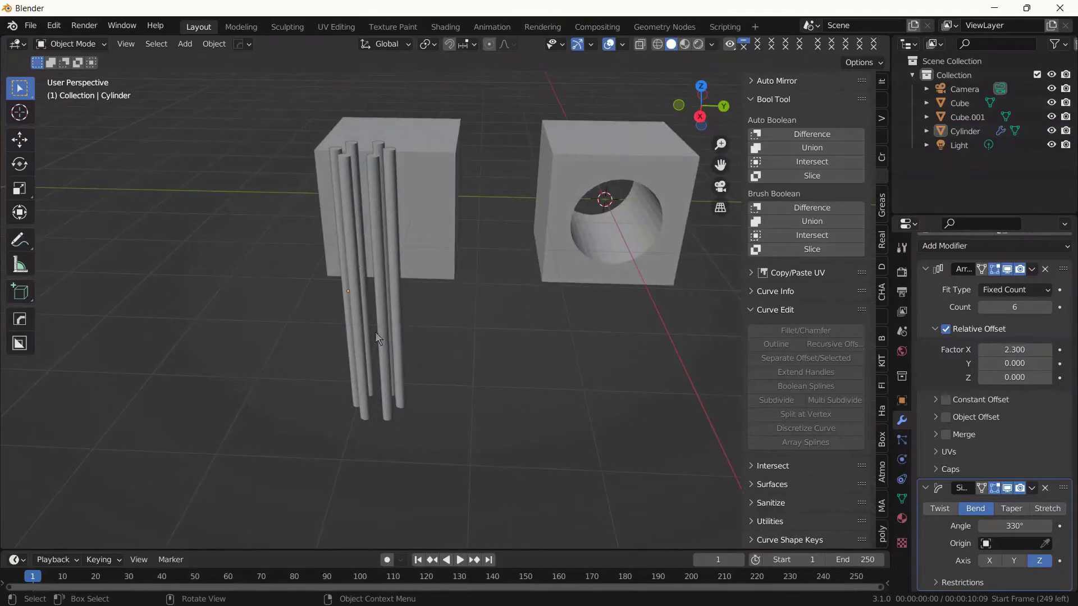
pyautogui.click(378, 337)
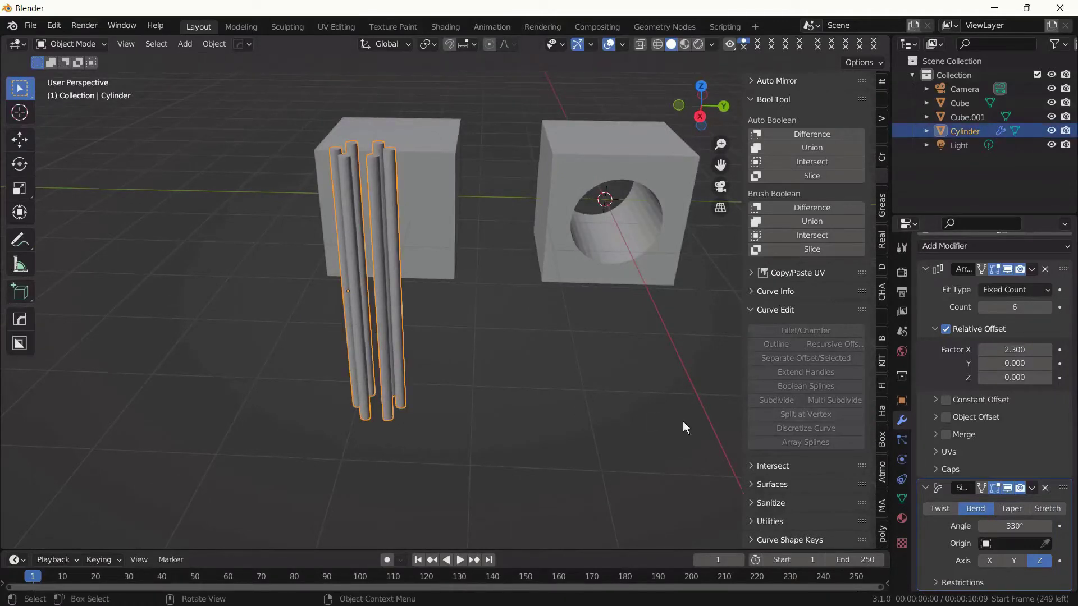
pyautogui.hotkey('ctrl', 'a')
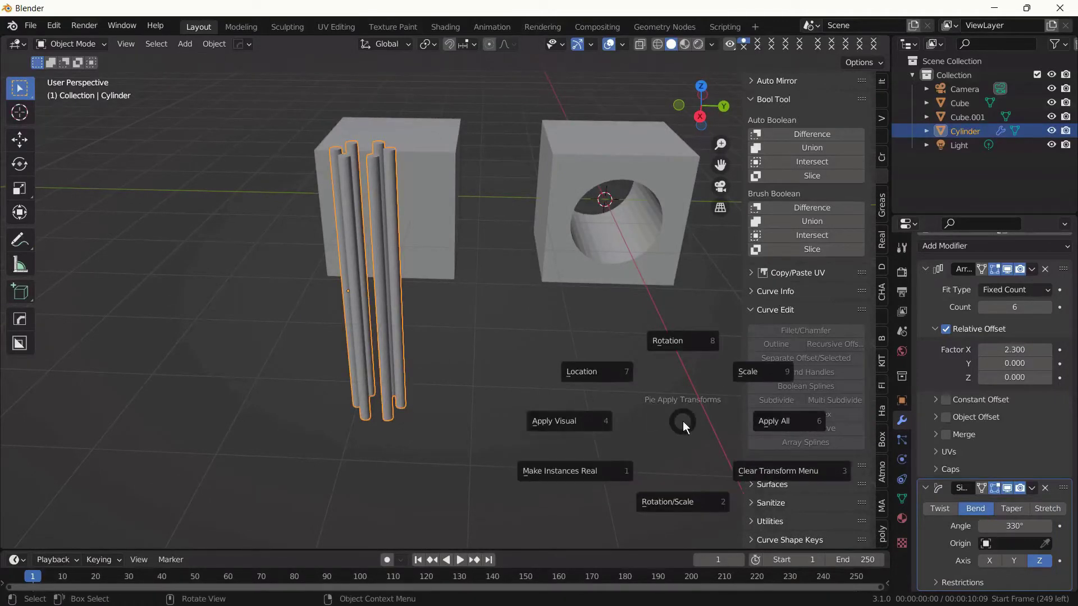
pyautogui.click(453, 361)
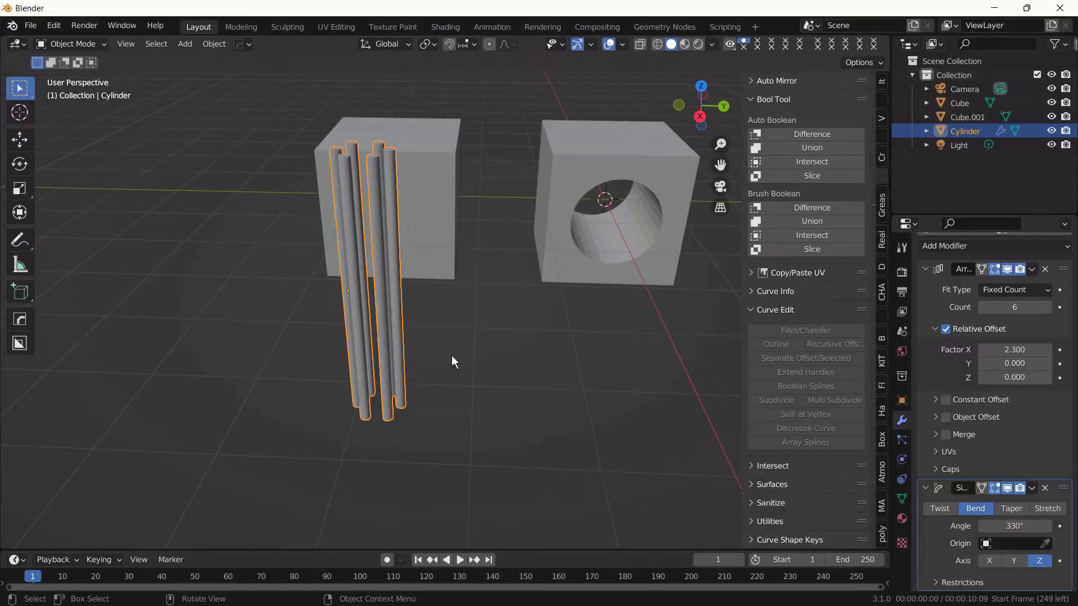
pyautogui.hotkey('ctrl', 'a')
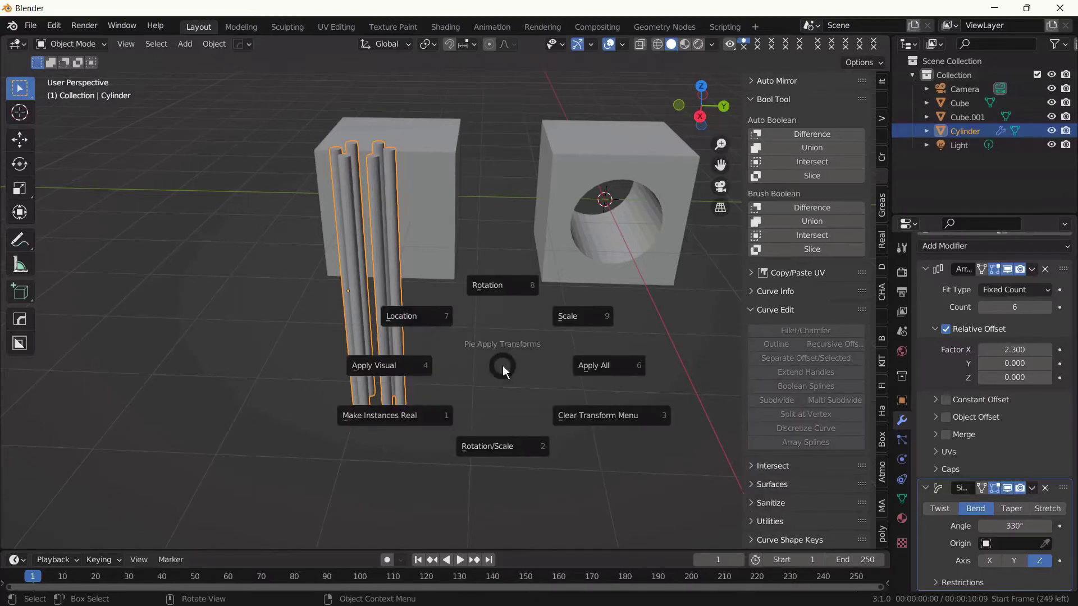
pyautogui.click(633, 368)
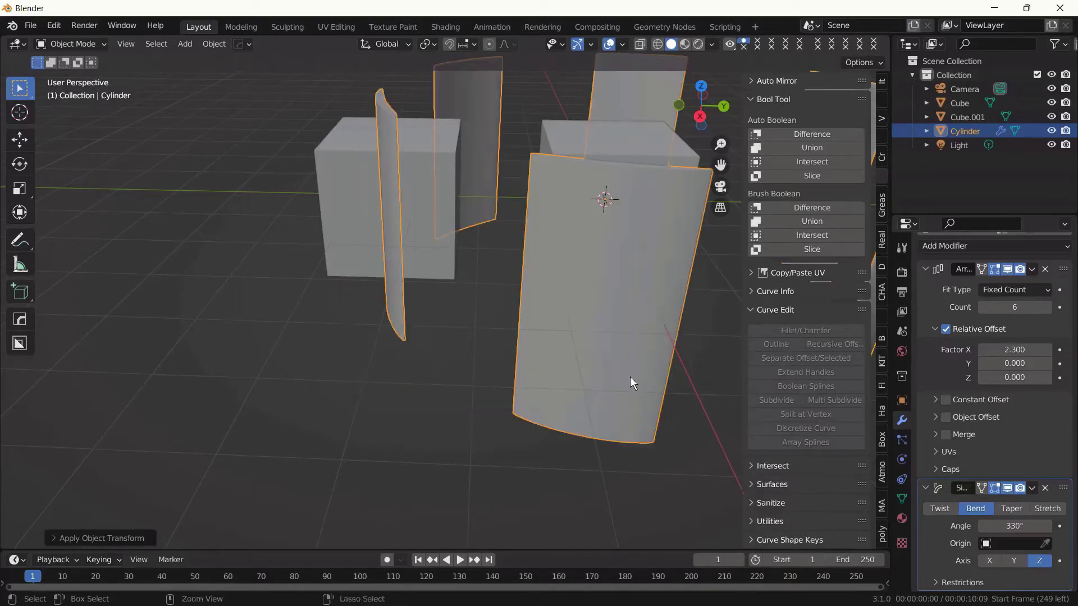
pyautogui.hotkey('ctrl', 'z')
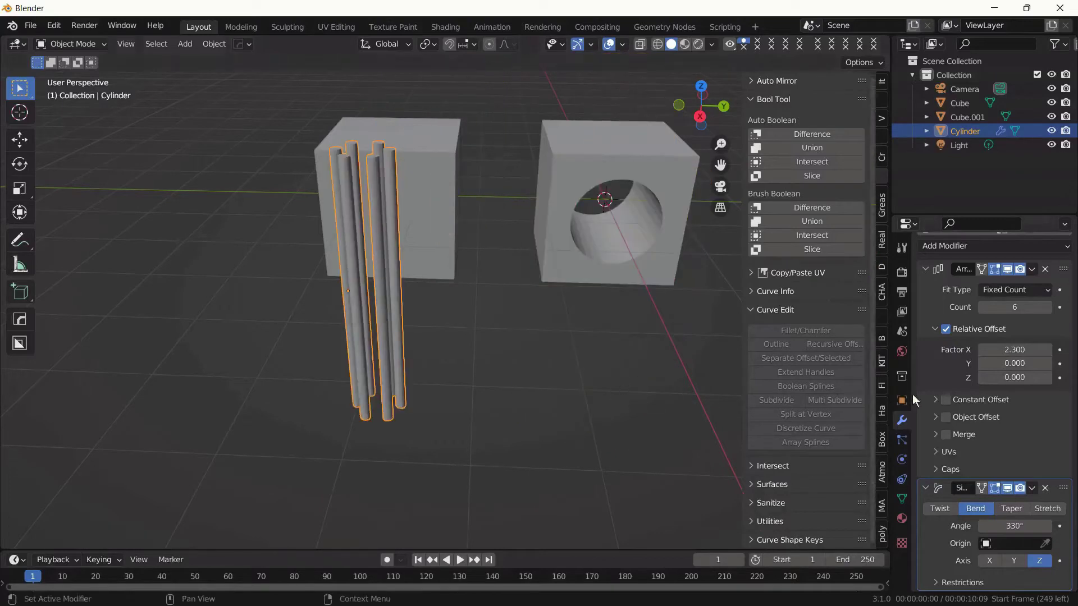
# Apply the Array modifier and the Simple Deform modifier on the rod ring
pyautogui.click(601, 426)
pyautogui.hotkey('ctrl', 'z')
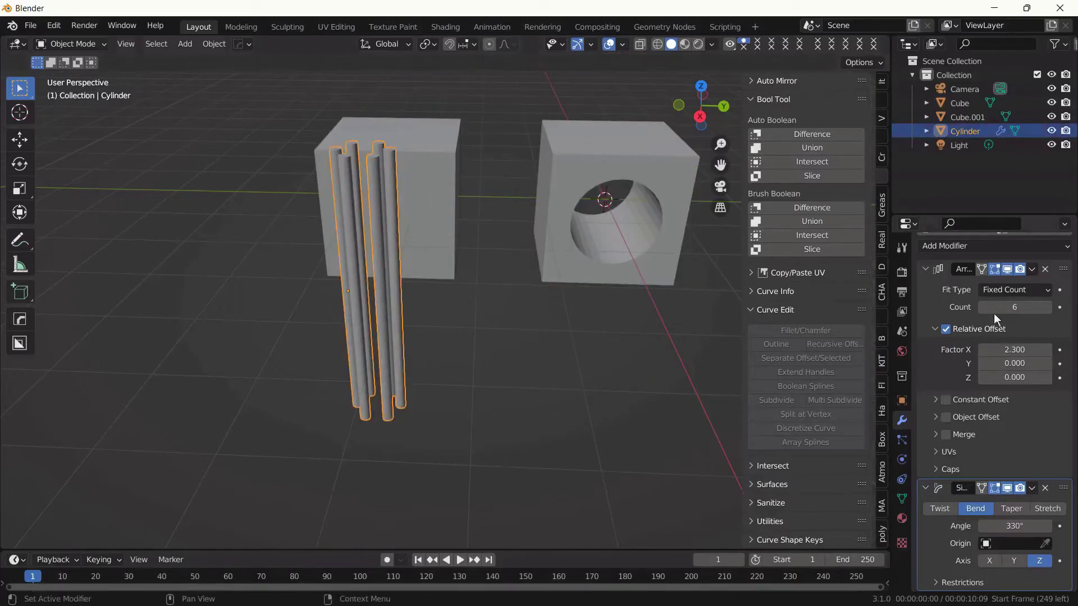
pyautogui.scroll(3, 1033, 271)
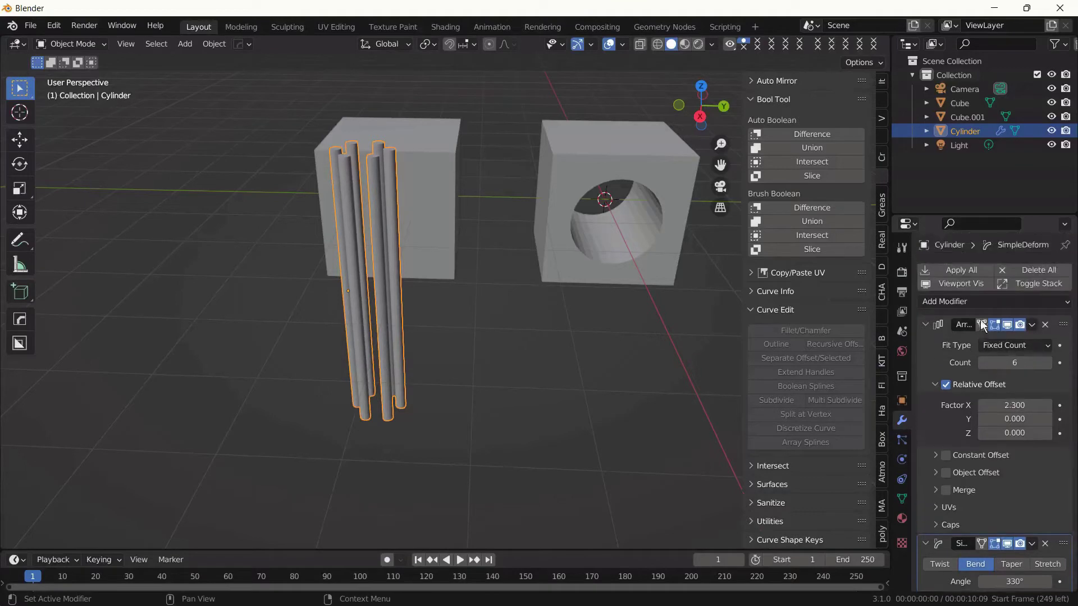
pyautogui.click(1031, 326)
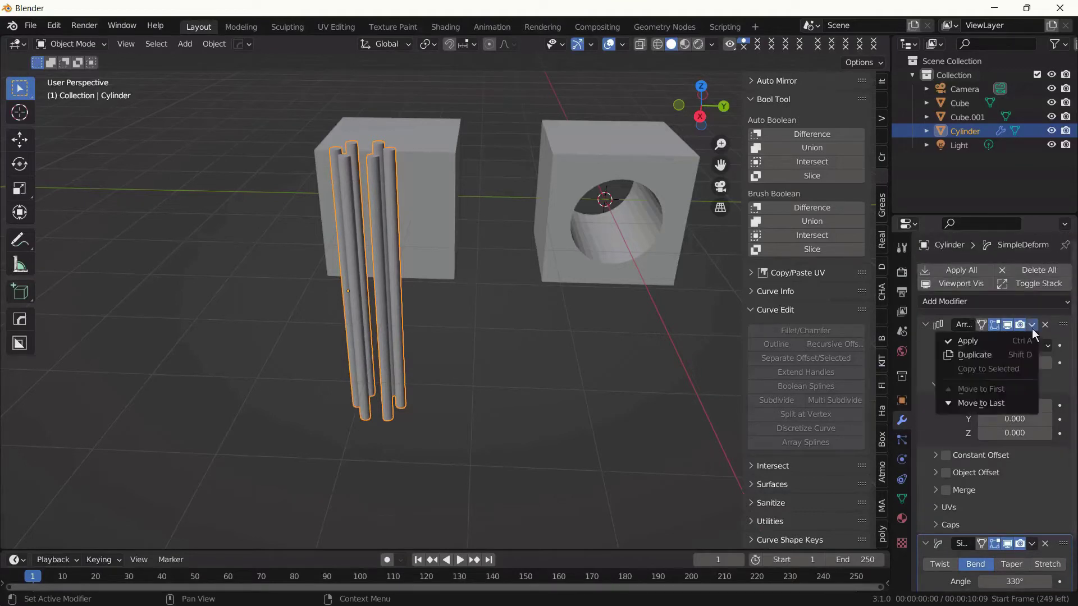
pyautogui.click(976, 340)
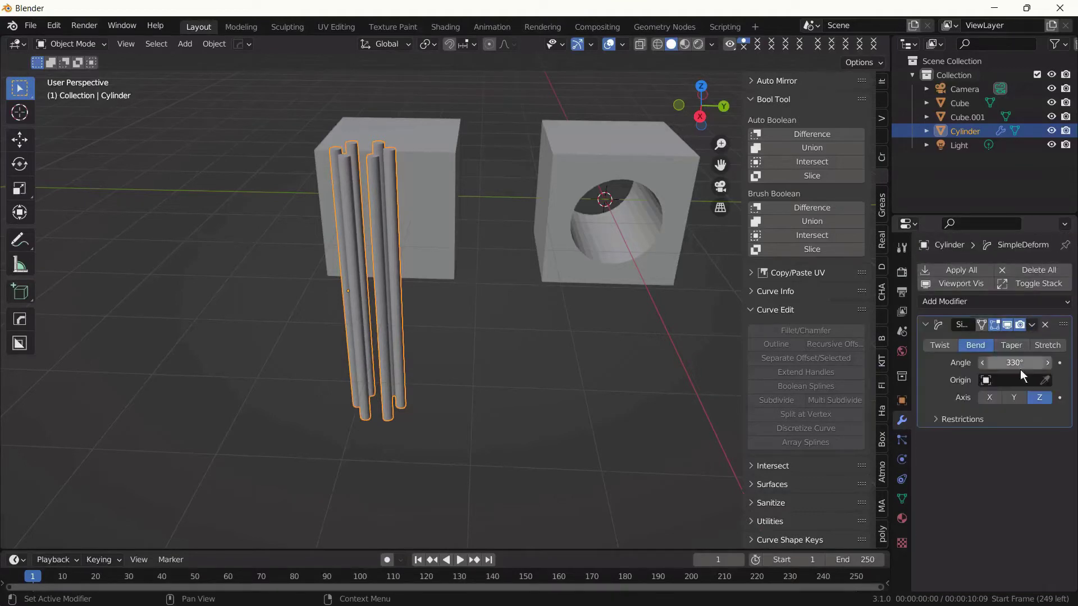
pyautogui.click(1031, 324)
pyautogui.click(1020, 340)
pyautogui.click(611, 359)
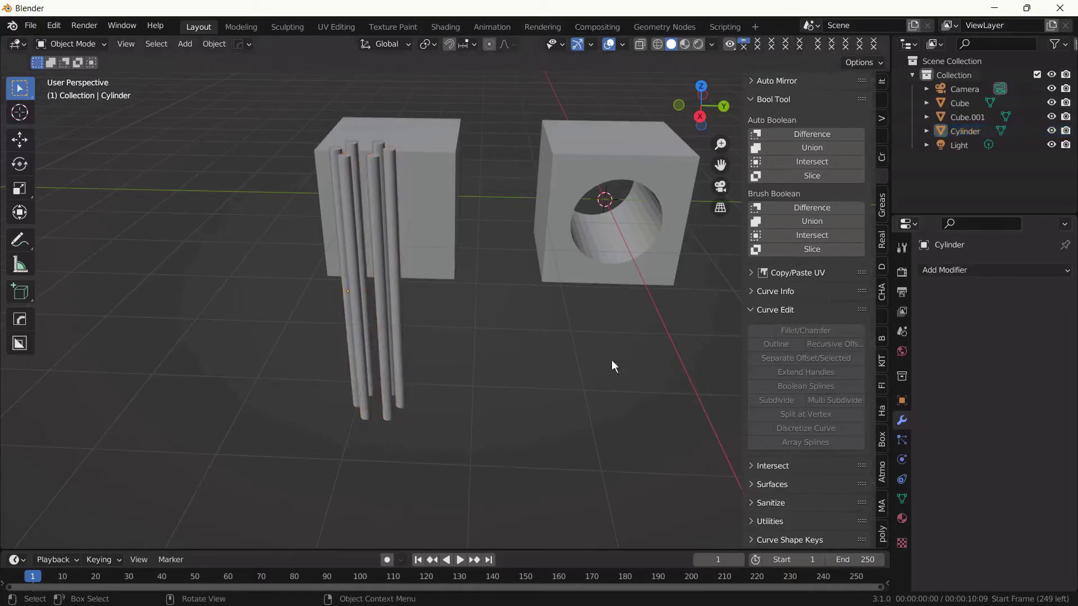
# Rotate the ring of rods 90° about the Y axis
pyautogui.moveTo(611, 359); pyautogui.dragTo(460, 325, button='middle')
pyautogui.click(457, 325)
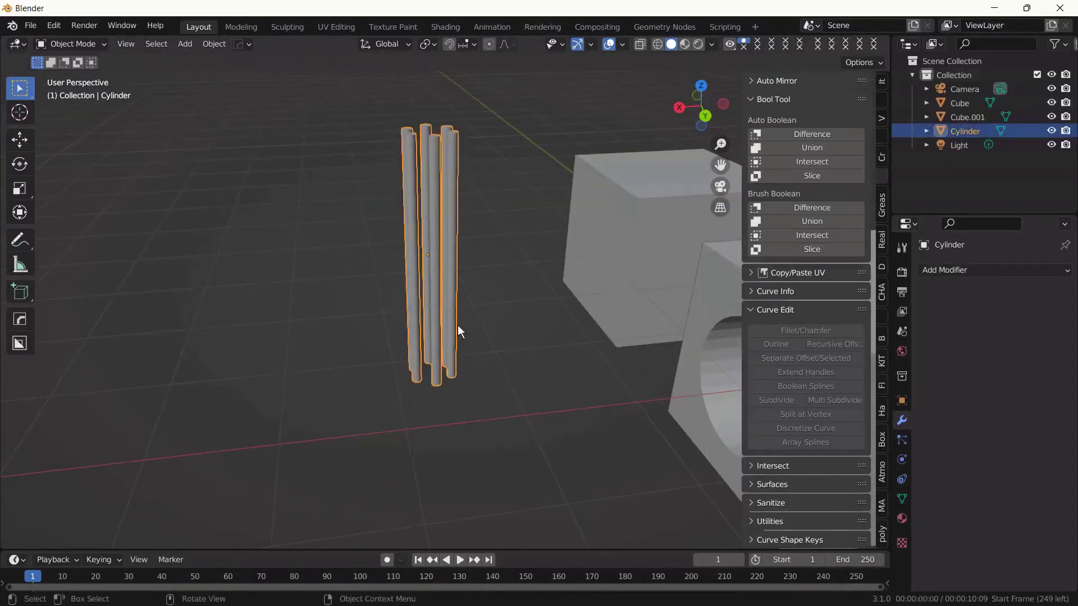
pyautogui.write('ry90')
pyautogui.press('Return')
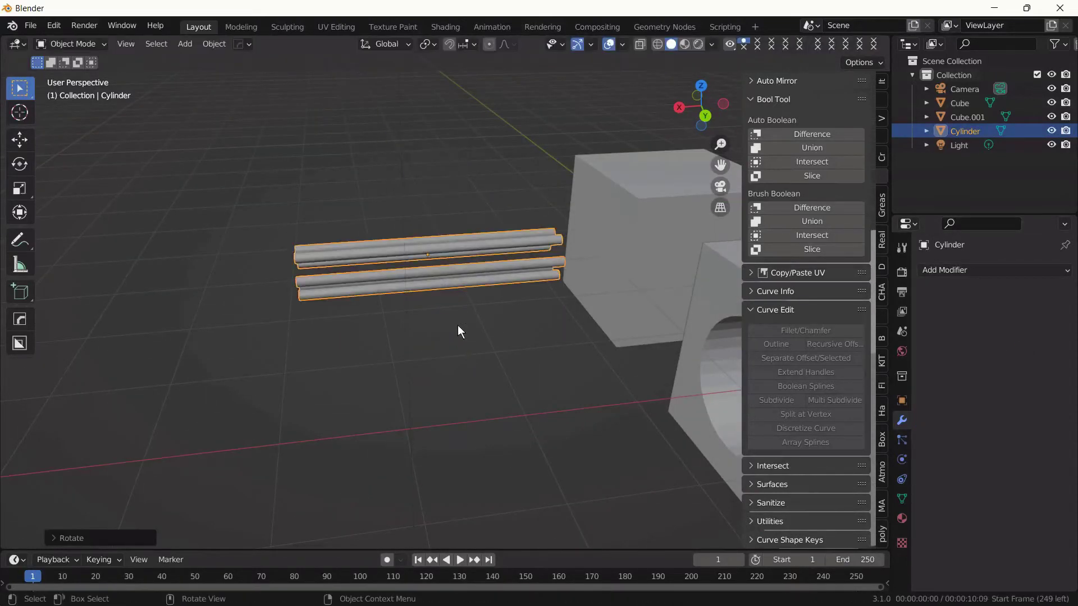
# Subtract the rods from the uncut cube with a Brush Boolean Difference and select the rod brush
pyautogui.keyDown('shift'); pyautogui.click(617, 244); pyautogui.keyUp('shift')
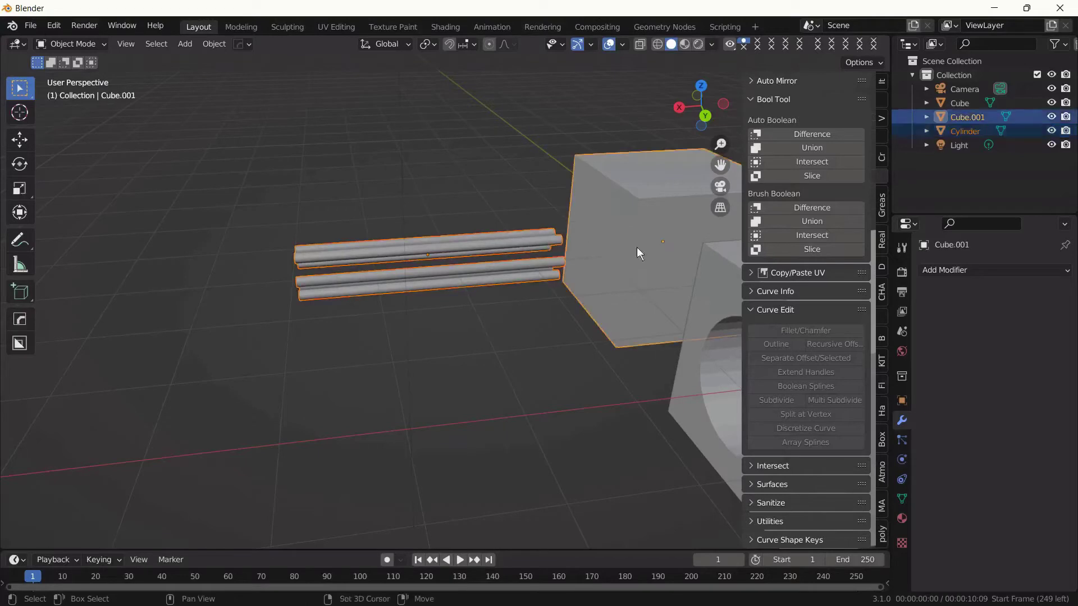
pyautogui.click(789, 208)
pyautogui.click(484, 289)
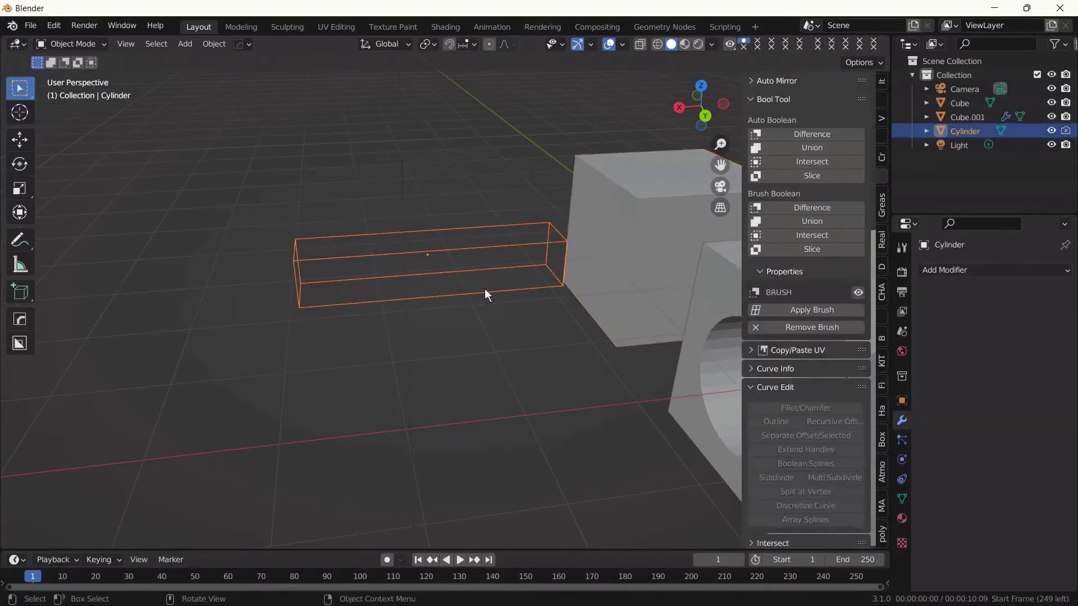
# Try stretching the rod brush to about 2.05 times its length along the X axis, and undo it
pyautogui.press('s')
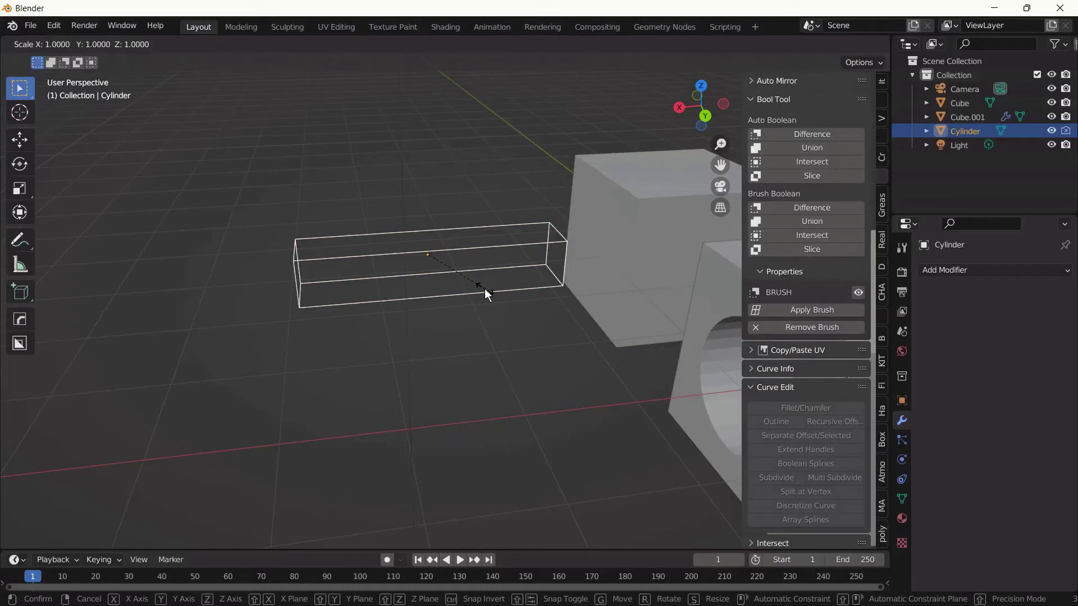
pyautogui.press('x')
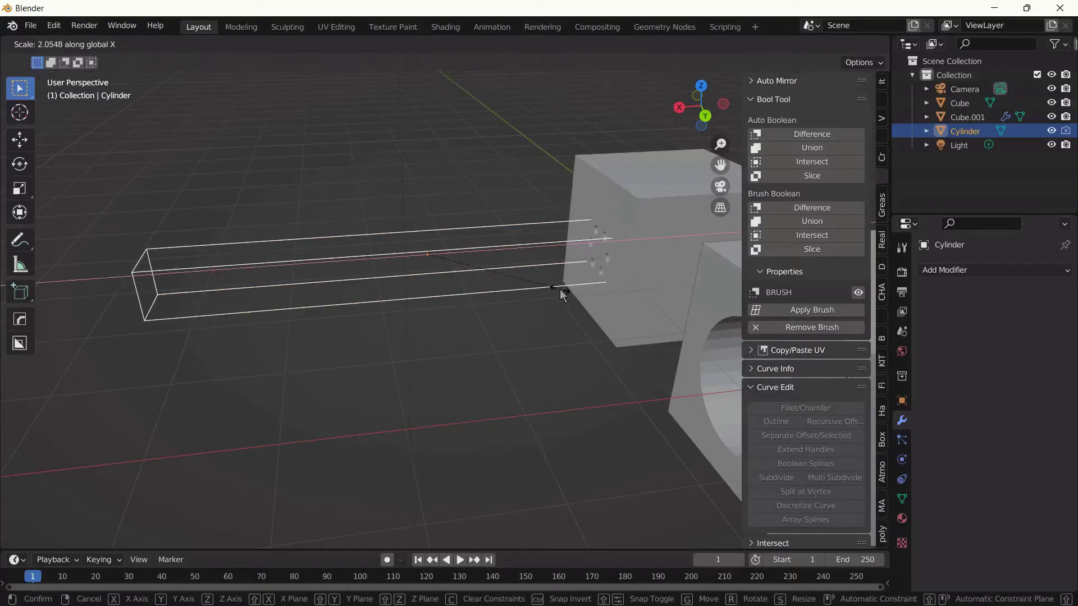
pyautogui.click(560, 289)
pyautogui.hotkey('ctrl', 'z')
# Move the rod brush along the X axis so that it passes into the uncut cube
pyautogui.press('g')
pyautogui.press('x')
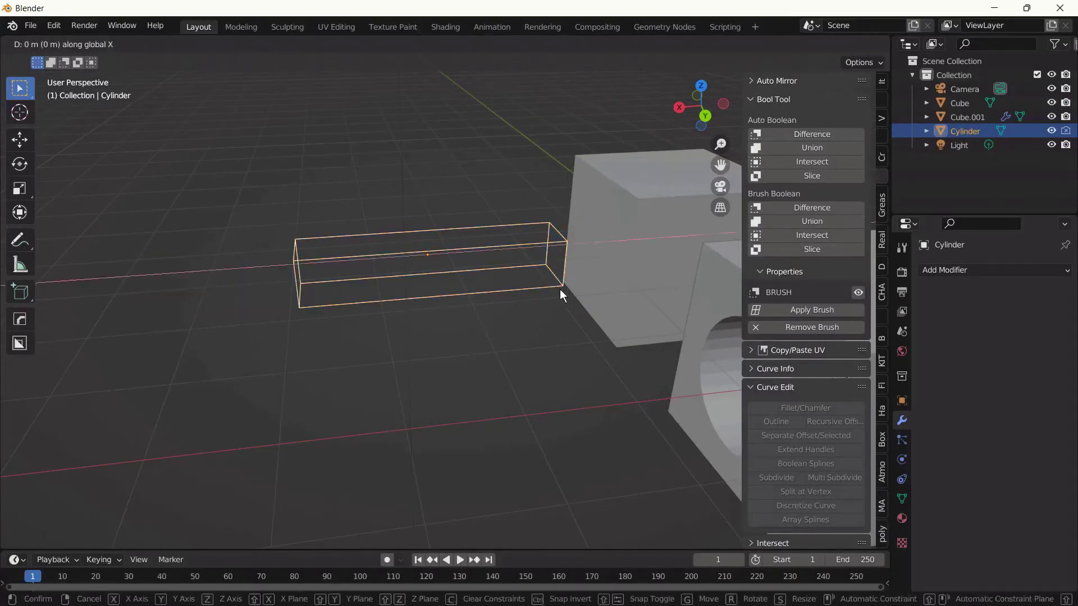
pyautogui.click(702, 314)
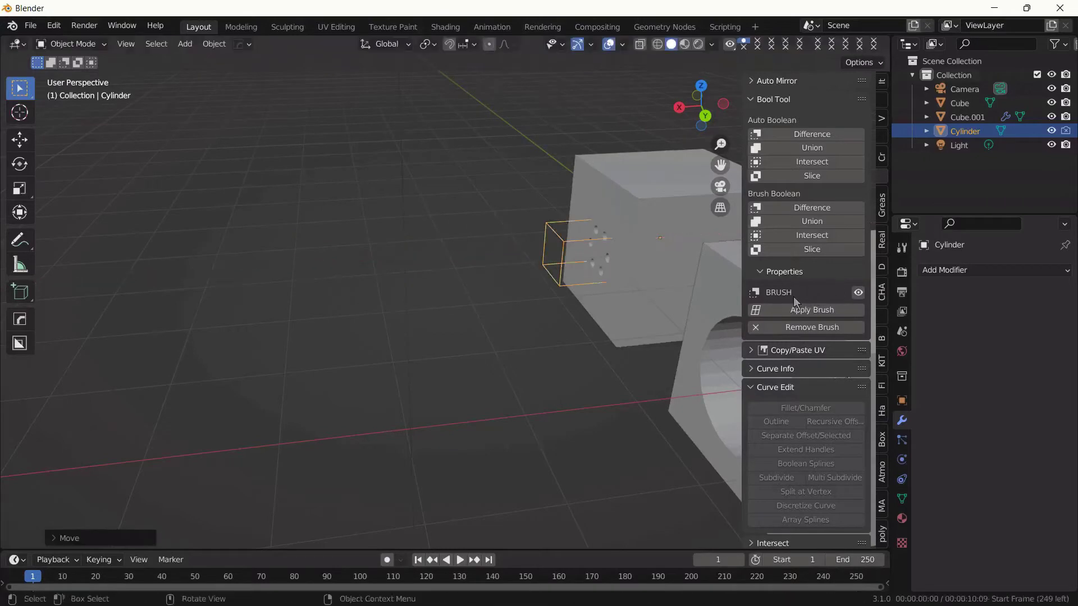
# Scale the rod brush up uniformly by about 1.38 to enlarge and spread the six holes
pyautogui.moveTo(701, 315); pyautogui.dragTo(416, 291, button='middle')
pyautogui.scroll(3, 617, 332)
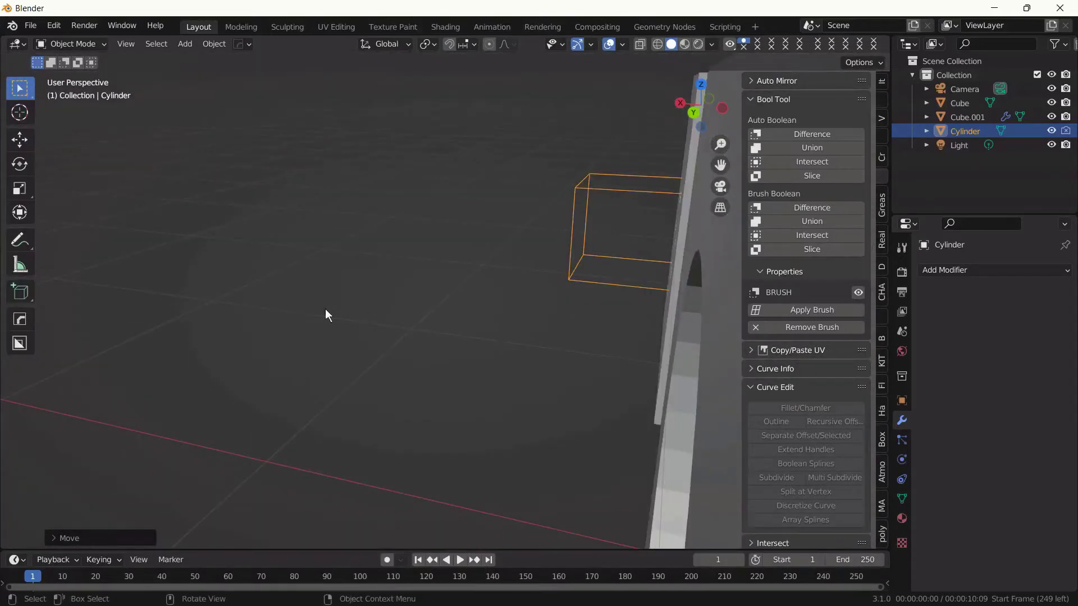
pyautogui.moveTo(325, 309); pyautogui.dragTo(395, 280, button='middle')
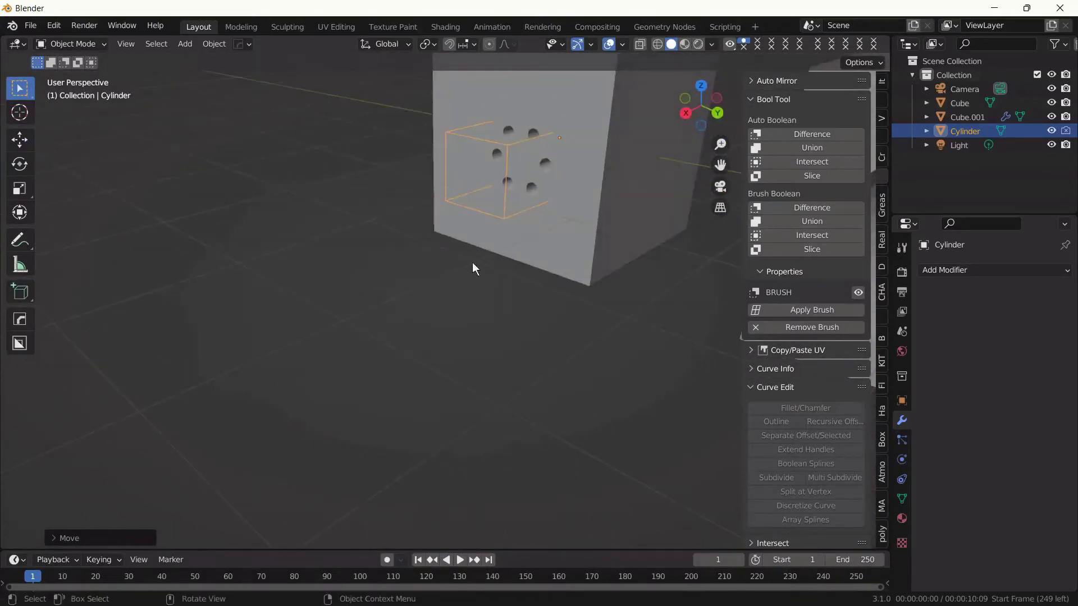
pyautogui.press('s')
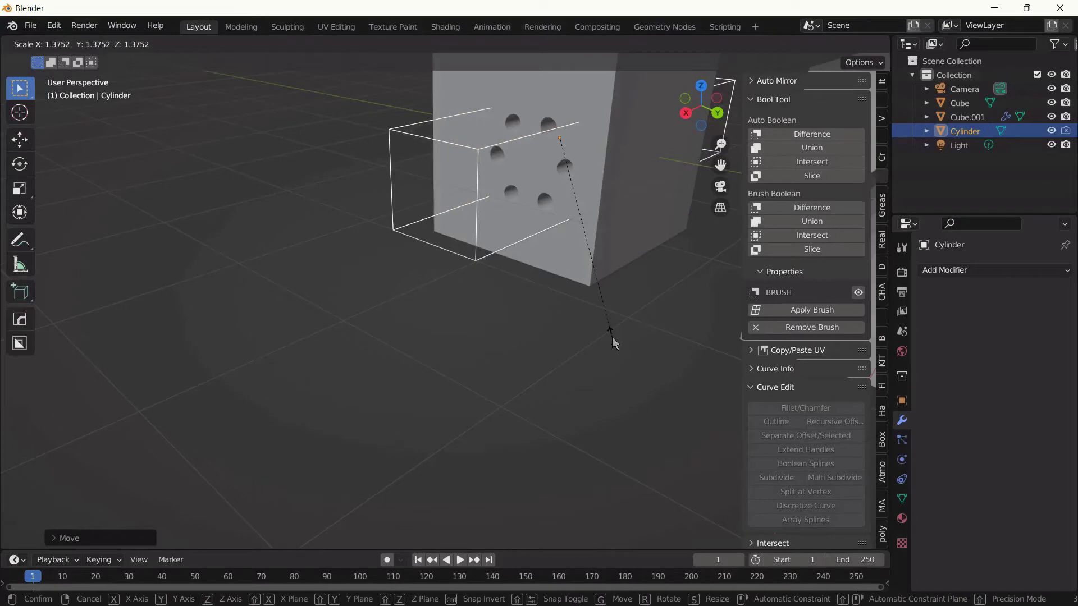
pyautogui.click(612, 336)
# In right view, move the rod brush about -0.24 m along the Y axis toward the cube face's centre
pyautogui.press('KP_3')
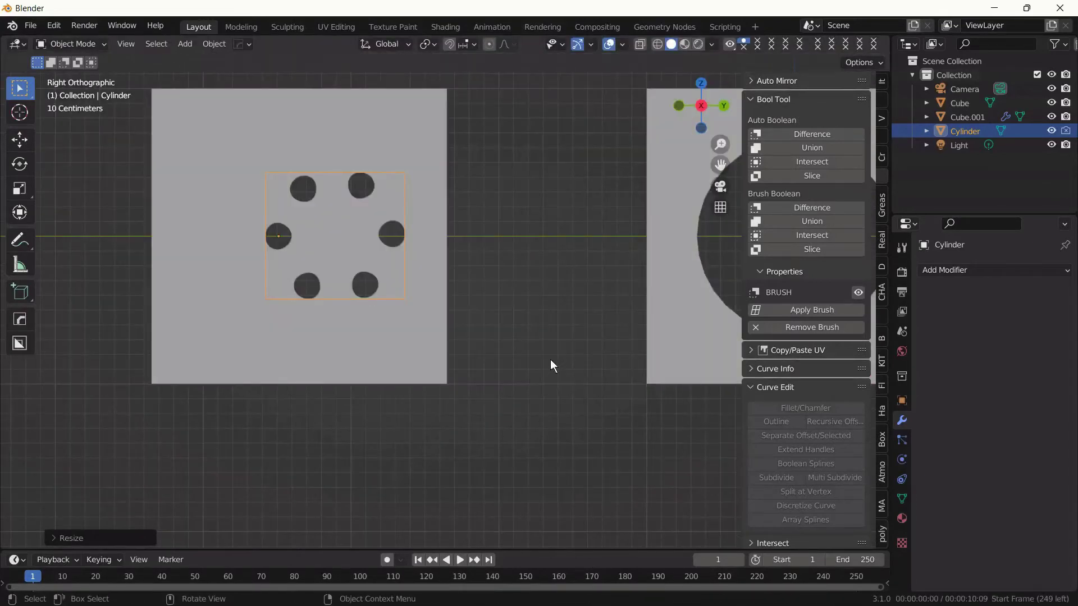
pyautogui.press('g')
pyautogui.press('y')
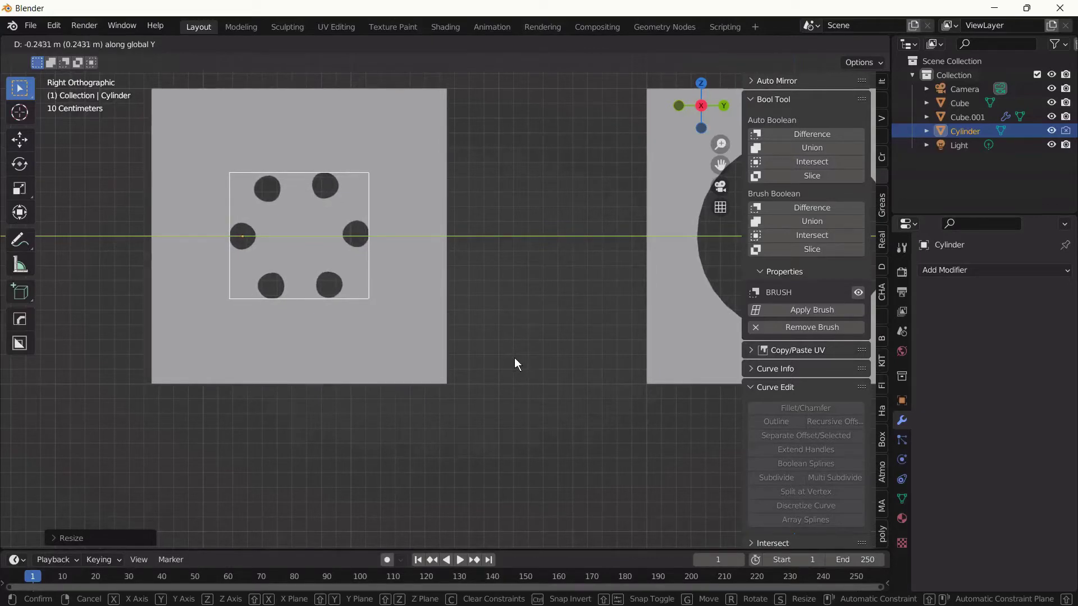
pyautogui.click(514, 358)
# Scale the rod brush up slightly and move it about -0.08 m along Y to centre the holes on the cube
pyautogui.press('s')
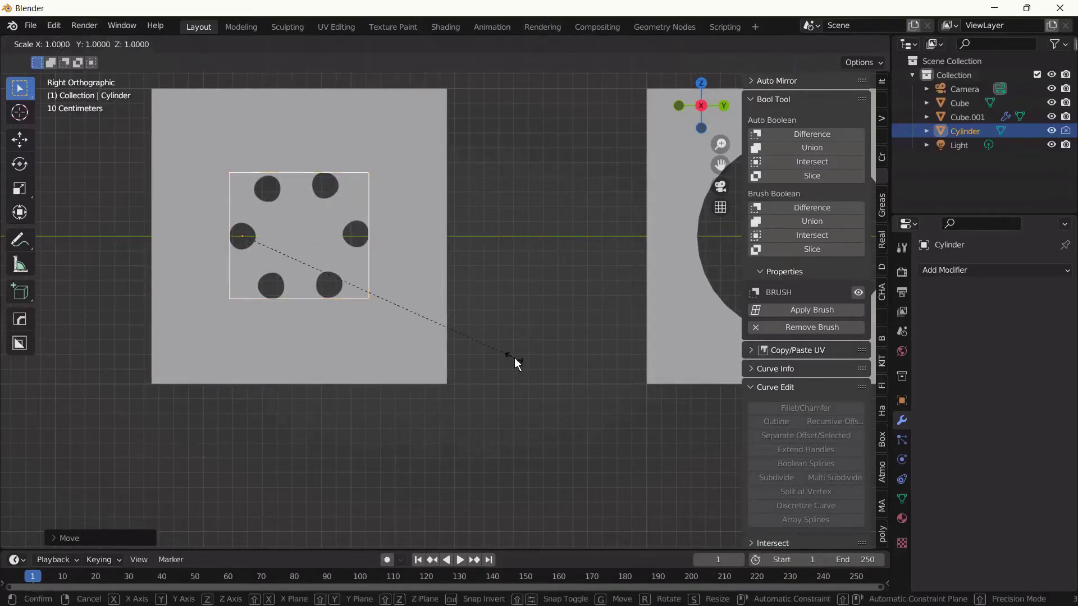
pyautogui.click(567, 386)
pyautogui.press('g')
pyautogui.press('y')
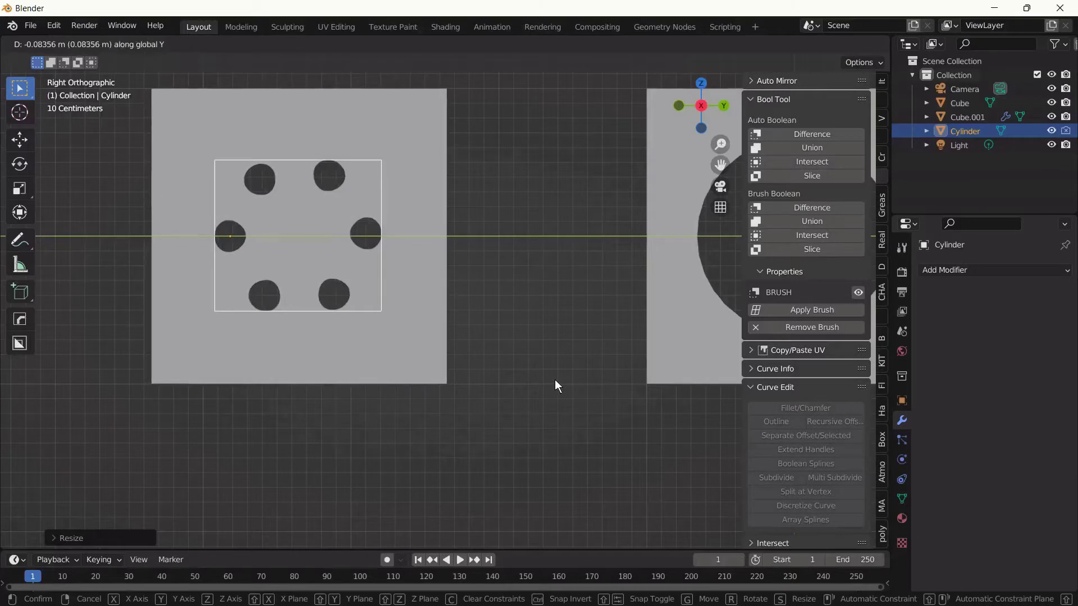
pyautogui.click(555, 381)
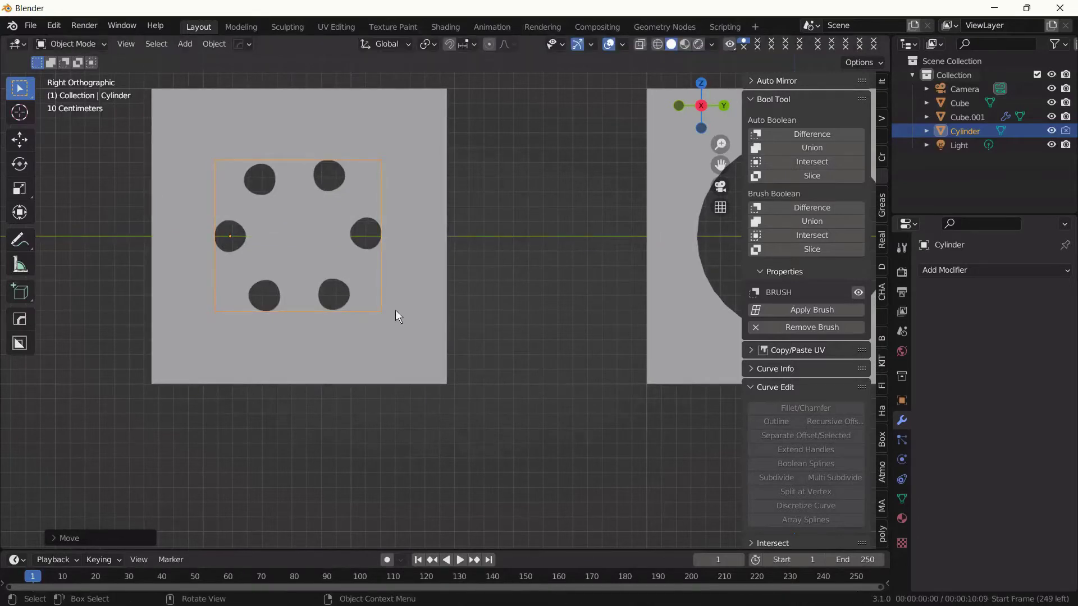
# Apply the rod brush to the cube and delete the leftover rod object
pyautogui.click(774, 309)
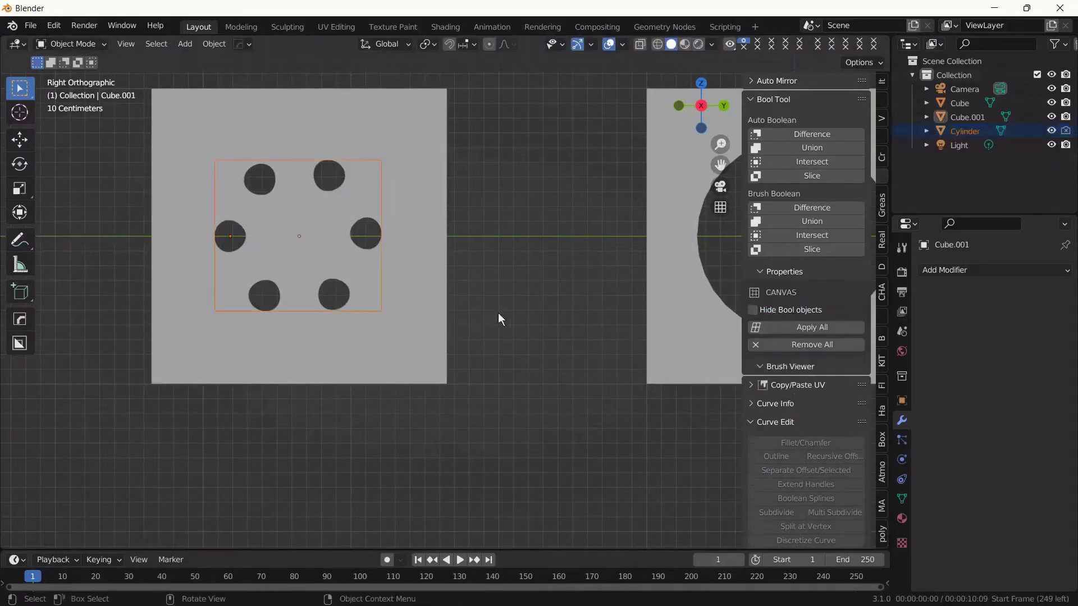
pyautogui.click(382, 302)
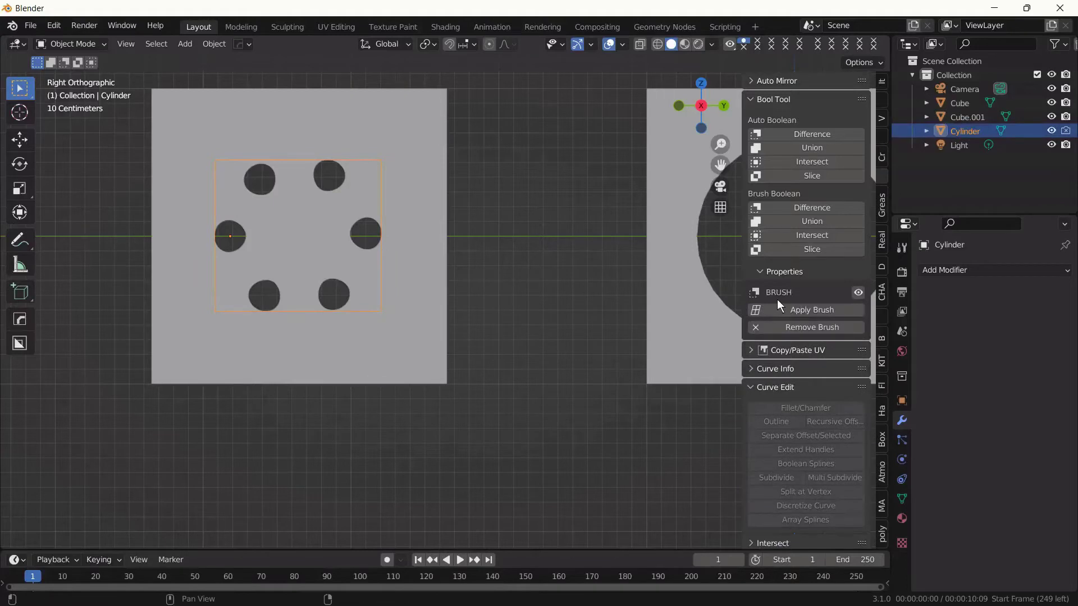
pyautogui.press('x')
pyautogui.click(362, 469)
# Add a UV sphere to the scene in perspective view
pyautogui.press('KP_5')
pyautogui.moveTo(361, 469); pyautogui.dragTo(462, 466, button='middle')
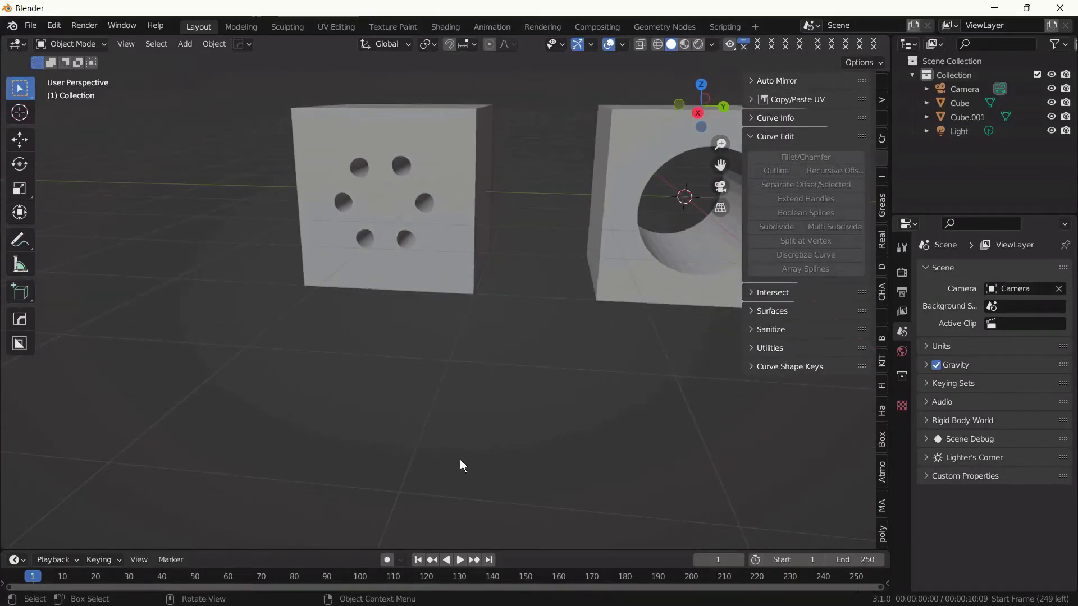
pyautogui.press('Home')
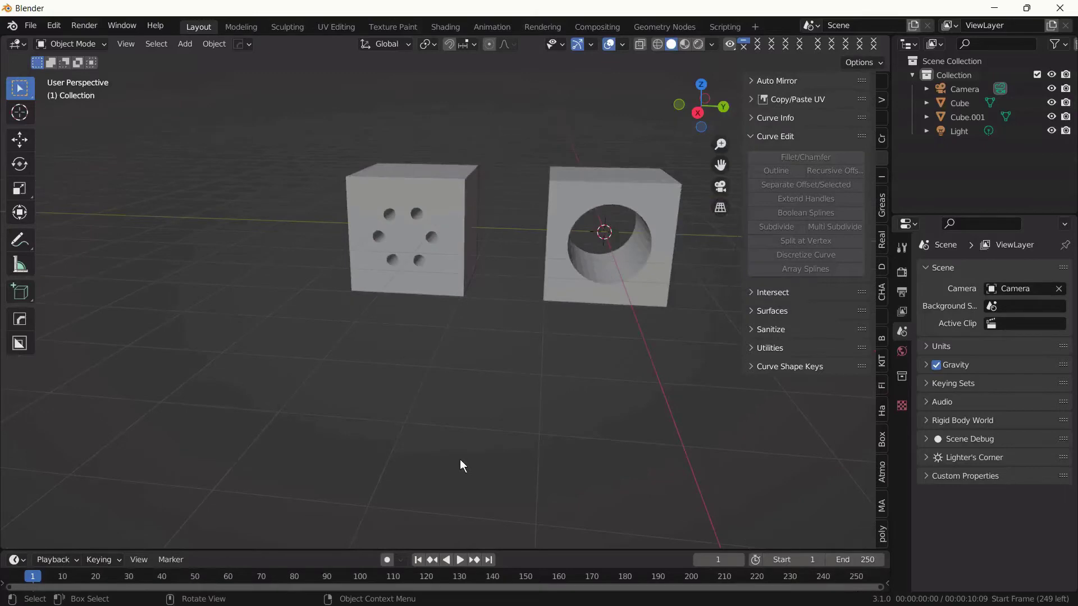
pyautogui.moveTo(462, 465); pyautogui.dragTo(480, 465, button='middle')
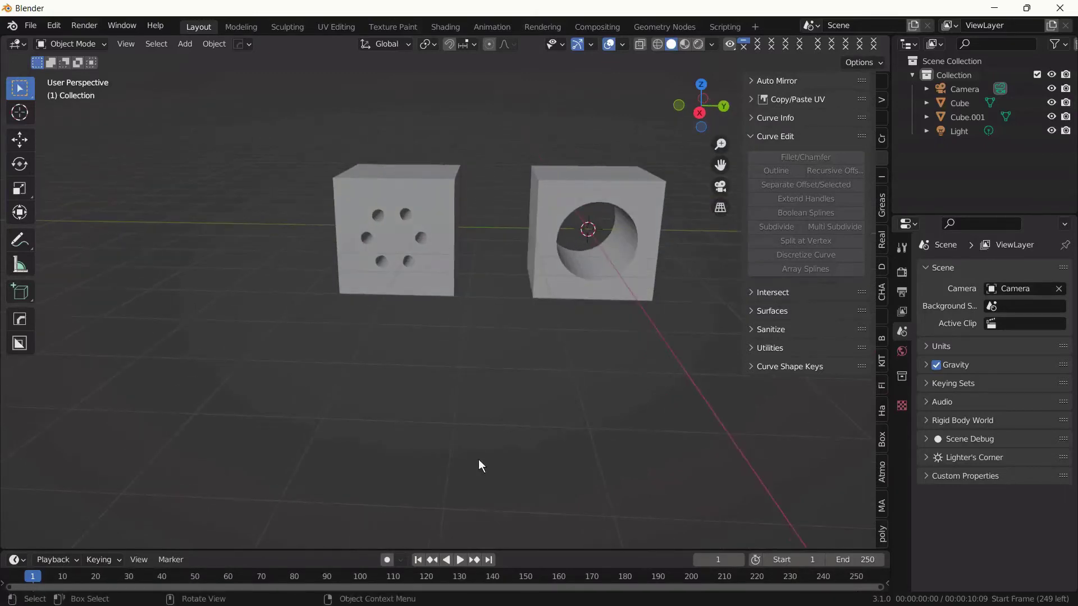
pyautogui.hotkey('shift', 'a')
pyautogui.moveTo(465, 325)
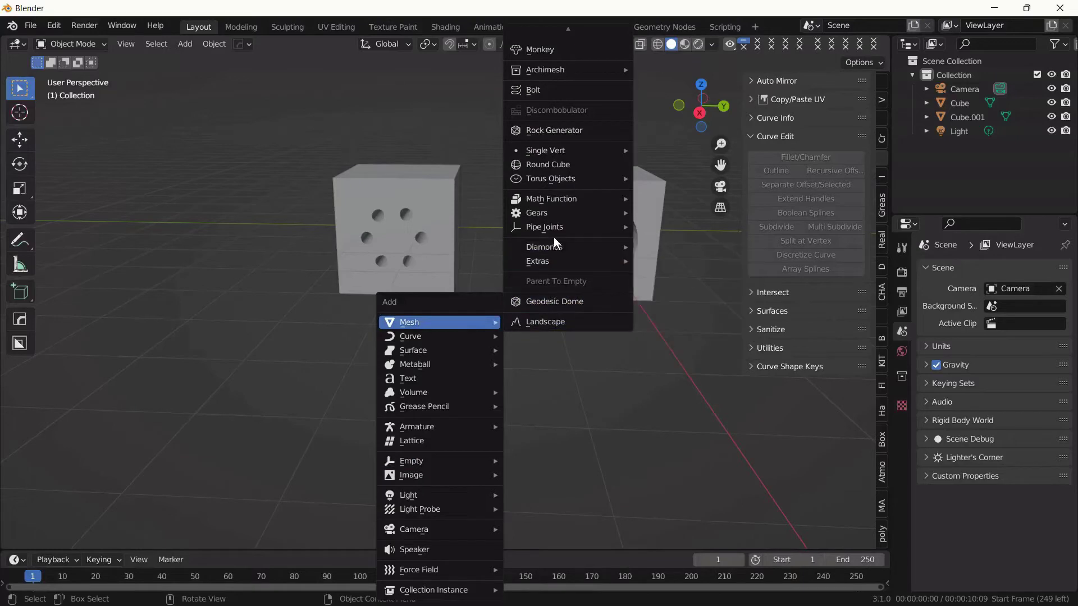
pyautogui.moveTo(556, 225)
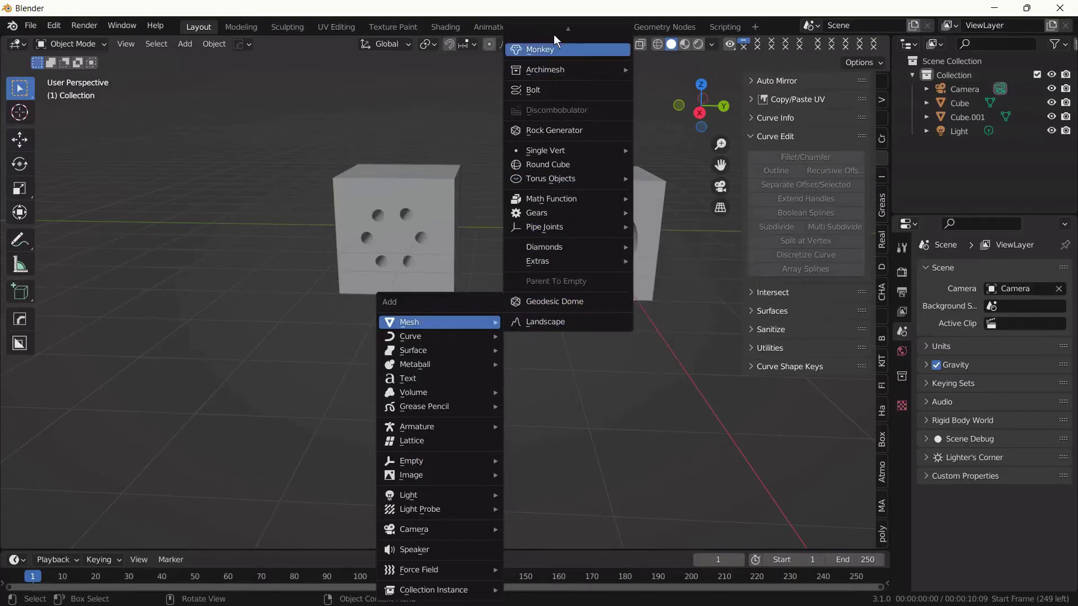
pyautogui.moveTo(553, 28)
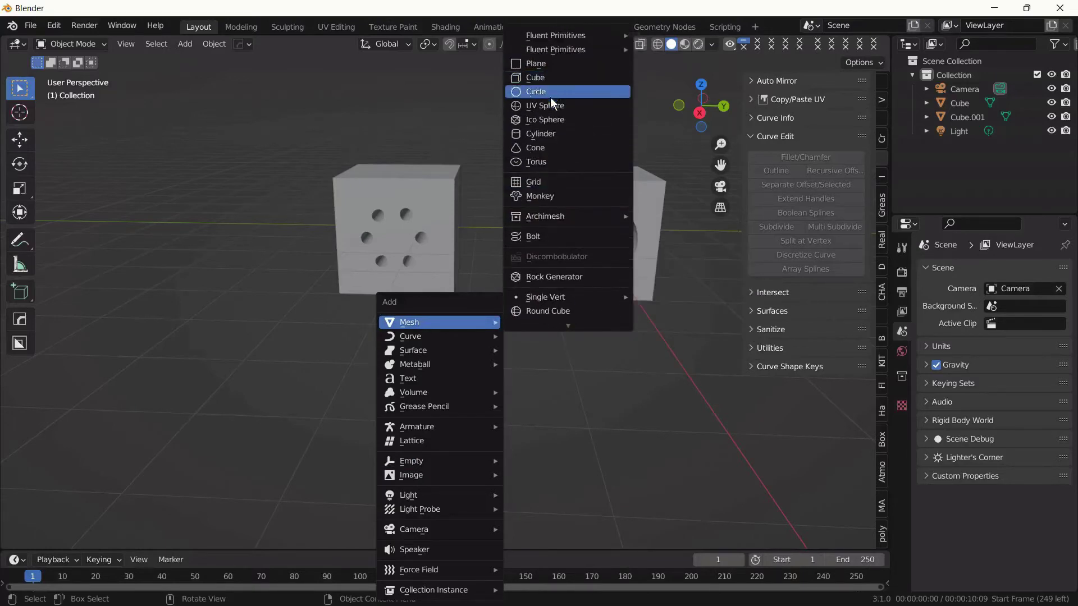
pyautogui.click(550, 105)
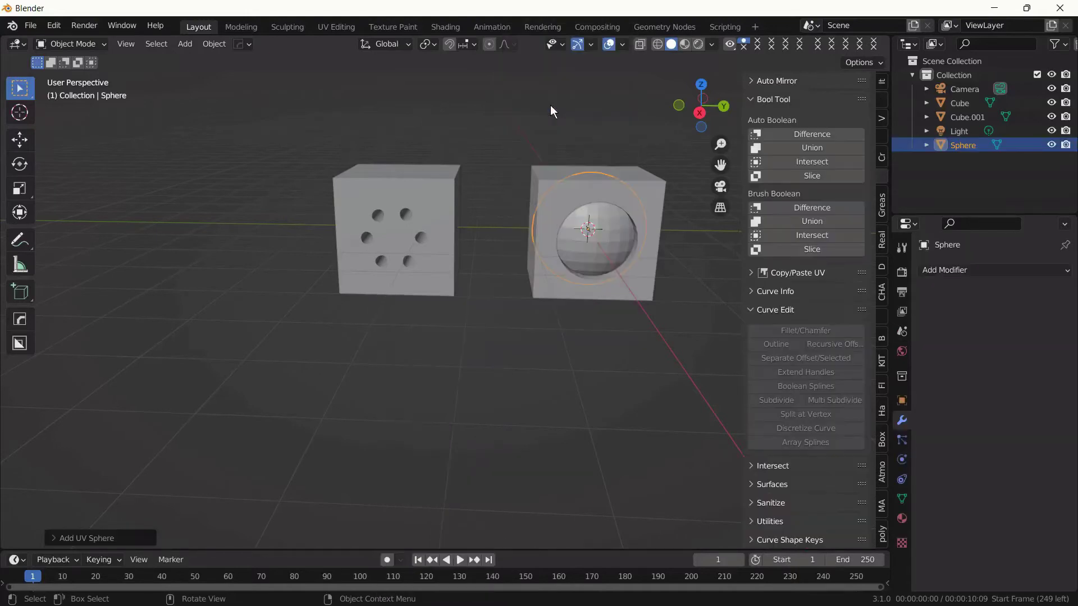
# Move the sphere along the Y axis to the free side of the six-hole cube and shade it smooth
pyautogui.press('g')
pyautogui.press('y')
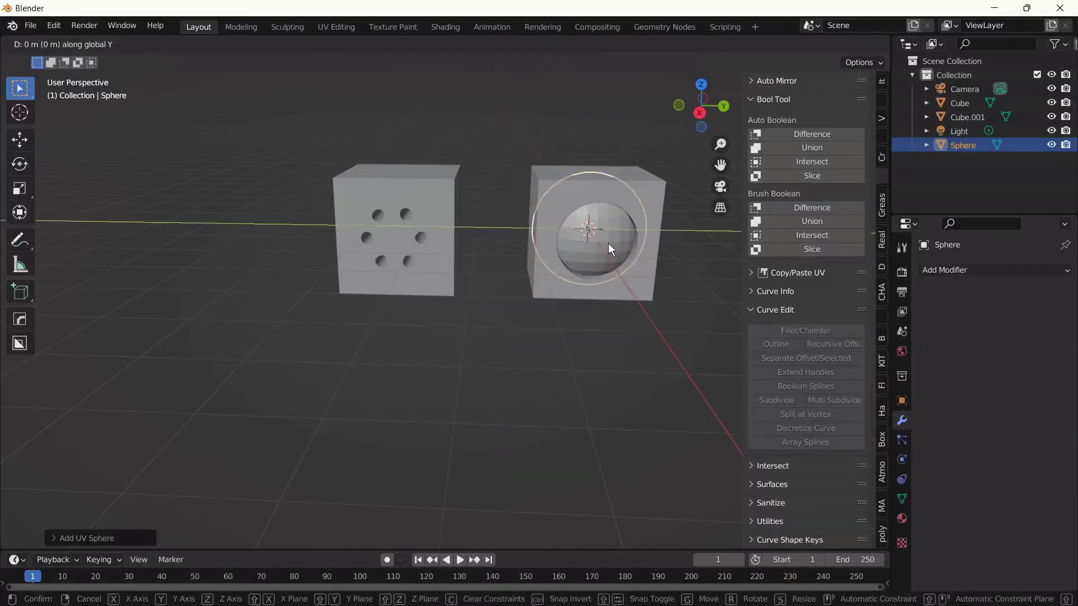
pyautogui.click(252, 260)
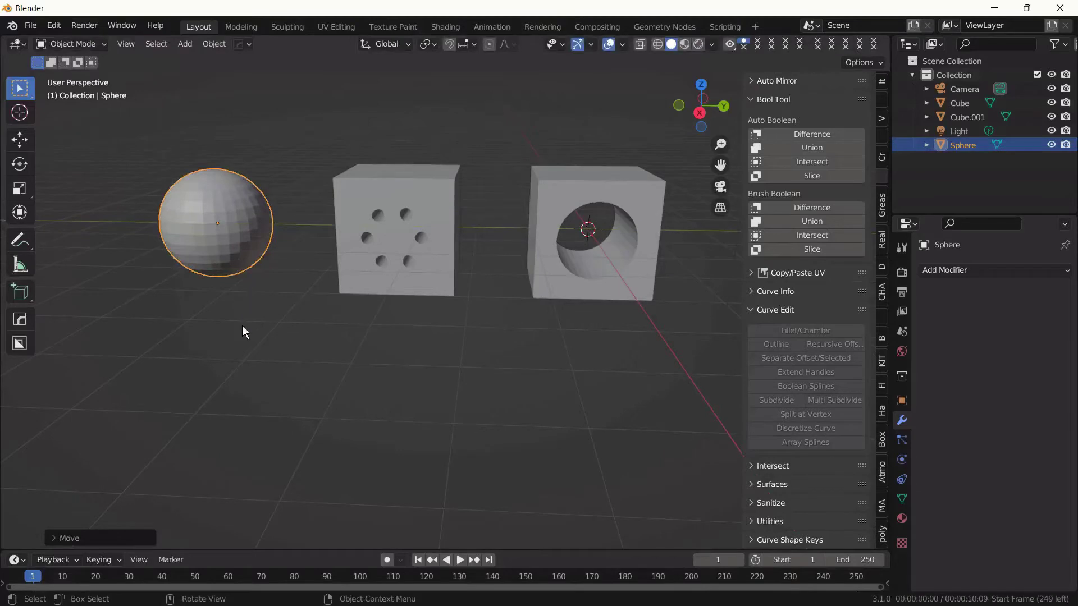
pyautogui.rightClick(238, 326)
pyautogui.click(224, 258)
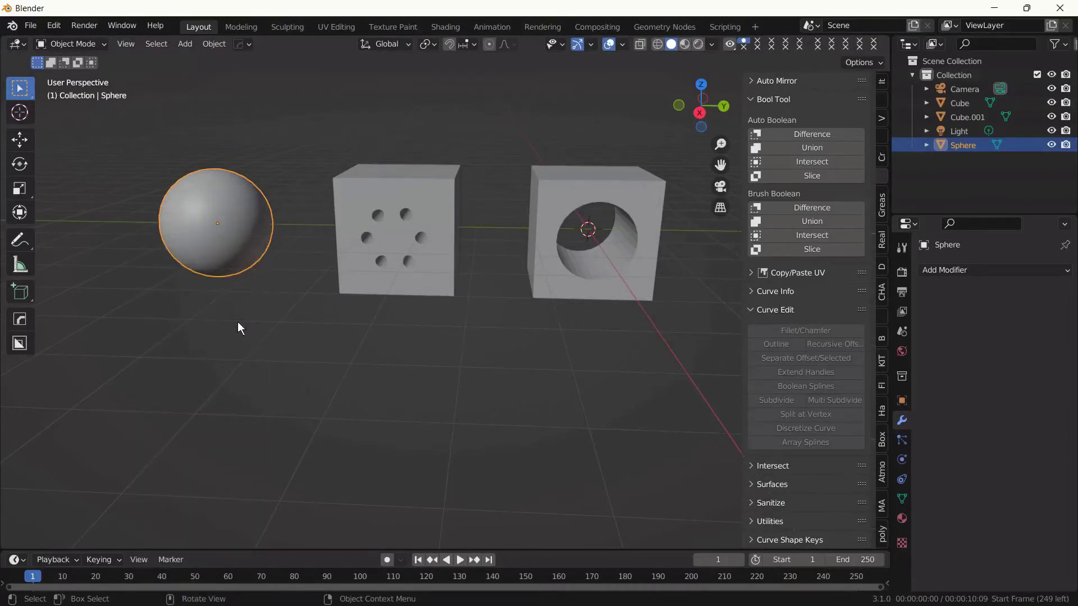
# Add a cylinder mesh to the scene
pyautogui.hotkey('shift', 'a')
pyautogui.moveTo(237, 321)
pyautogui.moveTo(358, 32)
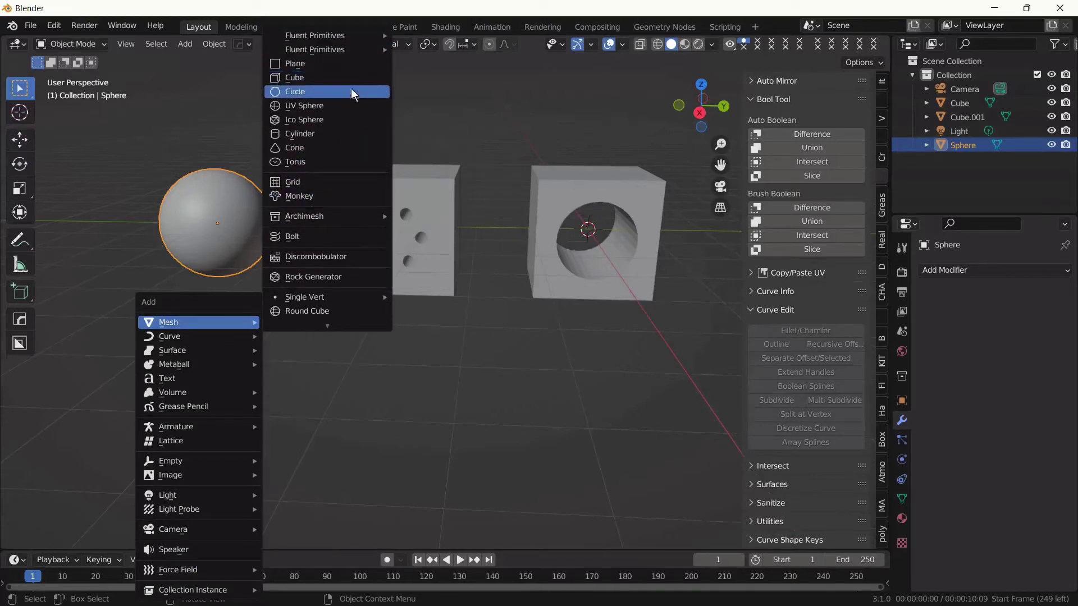
pyautogui.click(349, 133)
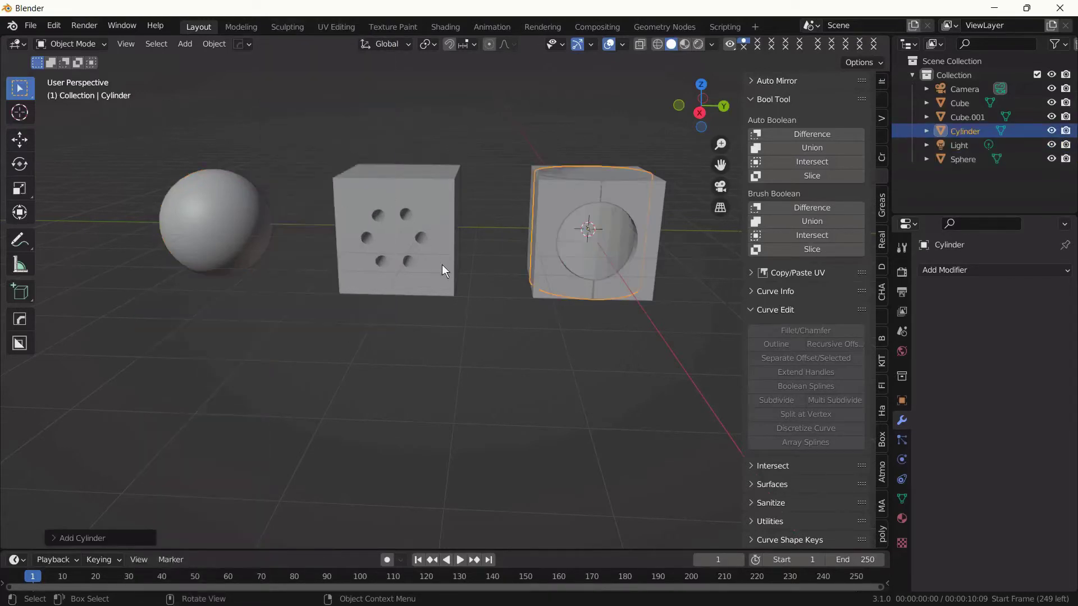
# Move the cylinder along the Y axis until it lines up with the sphere
pyautogui.press('g')
pyautogui.press('y')
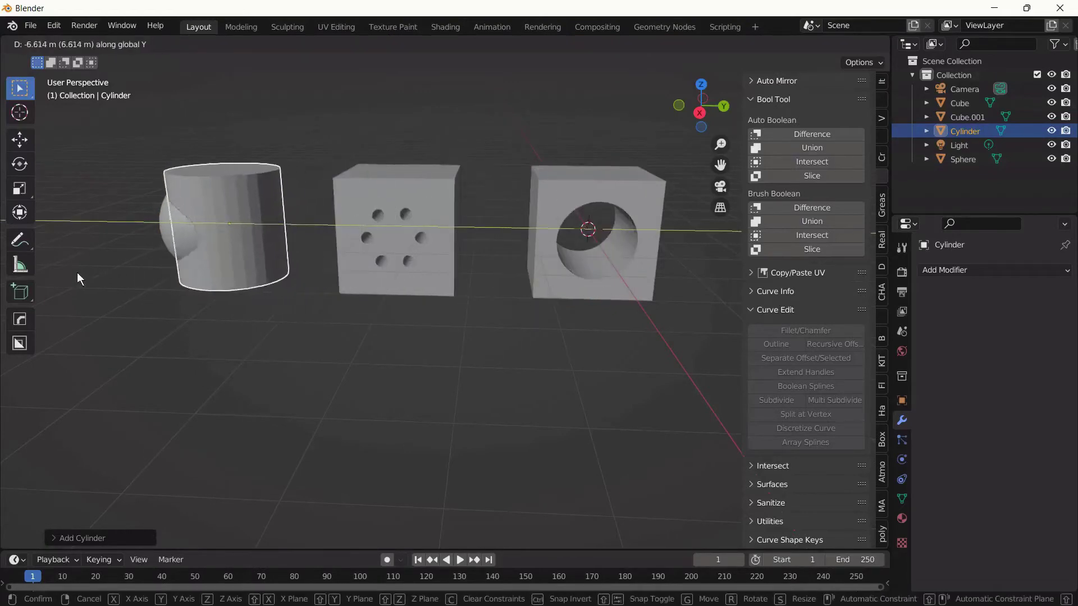
pyautogui.click(71, 271)
pyautogui.press('KP_3')
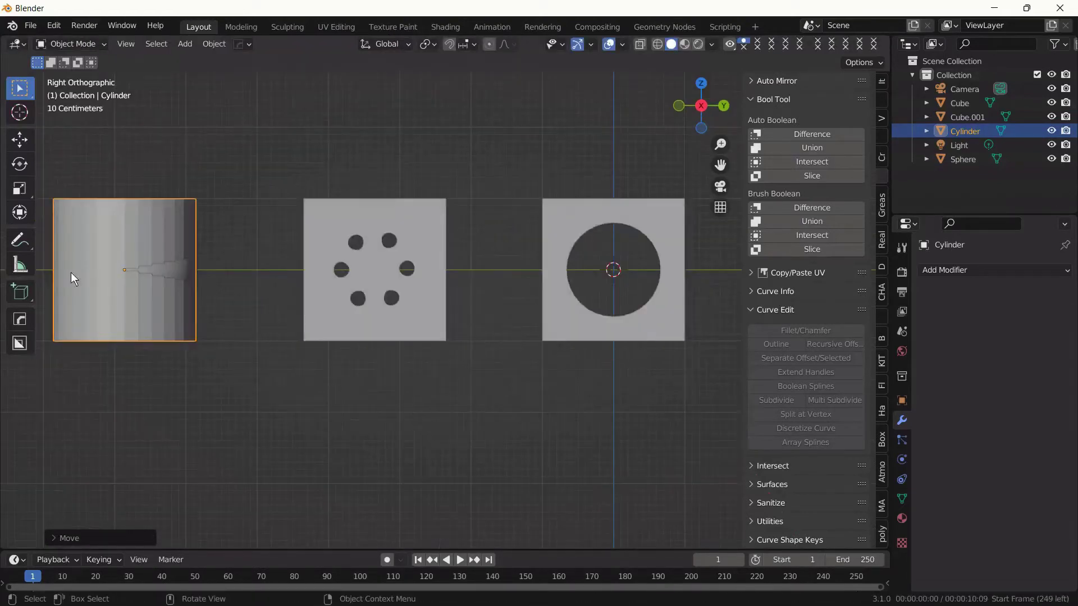
pyautogui.press('g')
pyautogui.press('y')
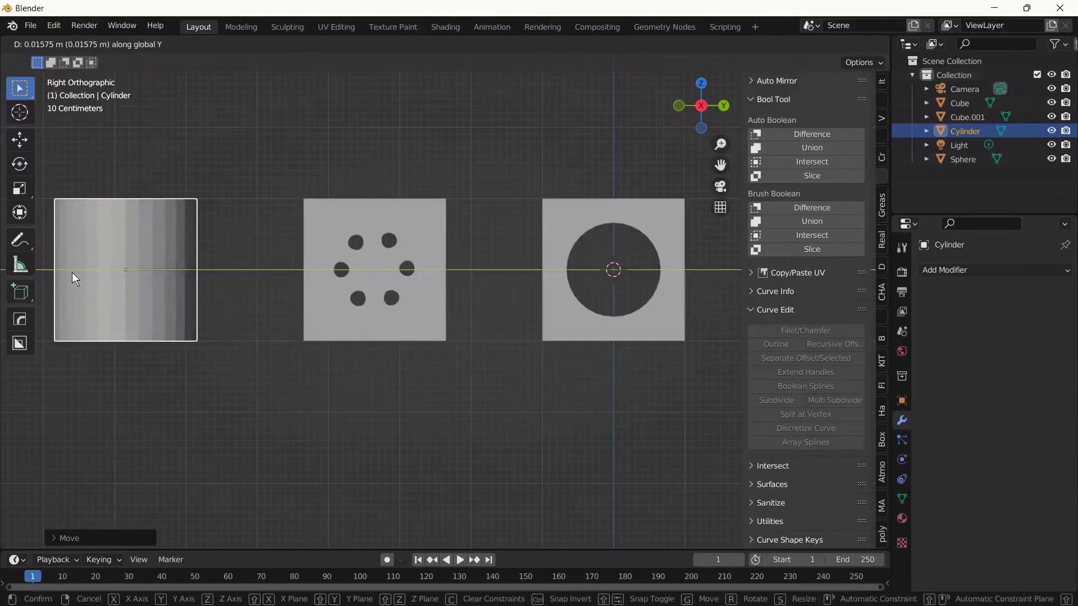
pyautogui.click(72, 273)
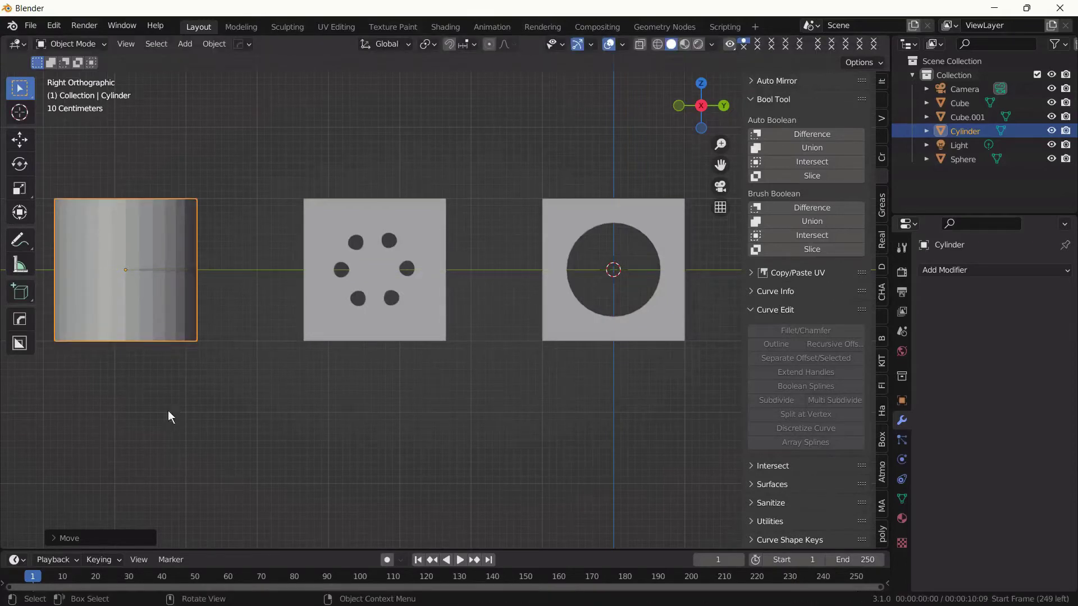
# Move the cylinder along the positive X axis so it stands clear in front of the sphere
pyautogui.moveTo(169, 412); pyautogui.dragTo(106, 490, button='middle')
pyautogui.press('g')
pyautogui.press('x')
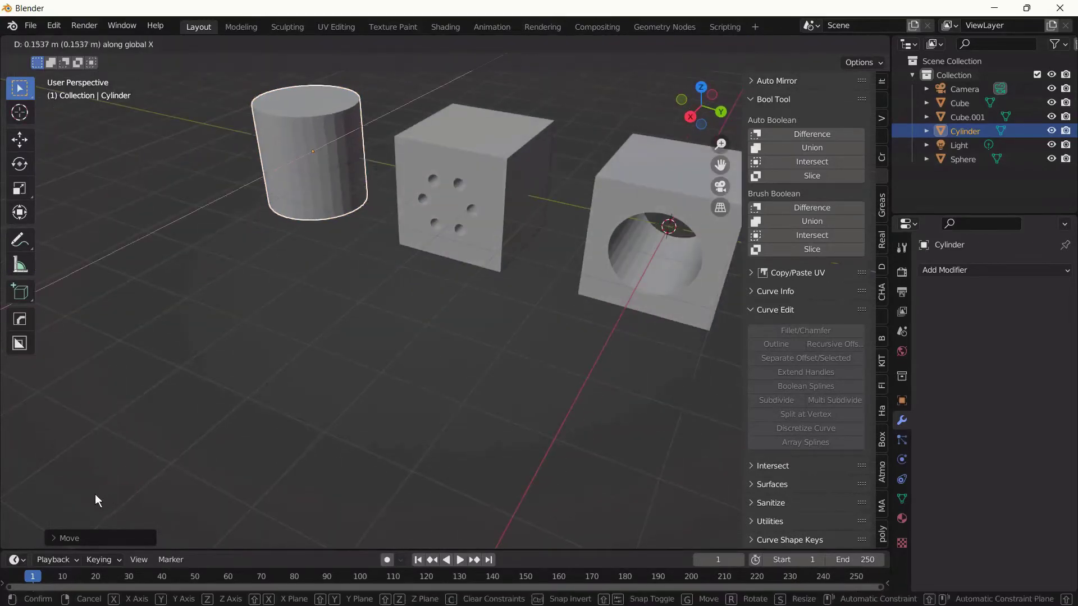
pyautogui.click(827, 119)
# Inset the cylinder's top face in Edit Mode by about 0.43 m to form an outer ring of faces
pyautogui.press('Tab')
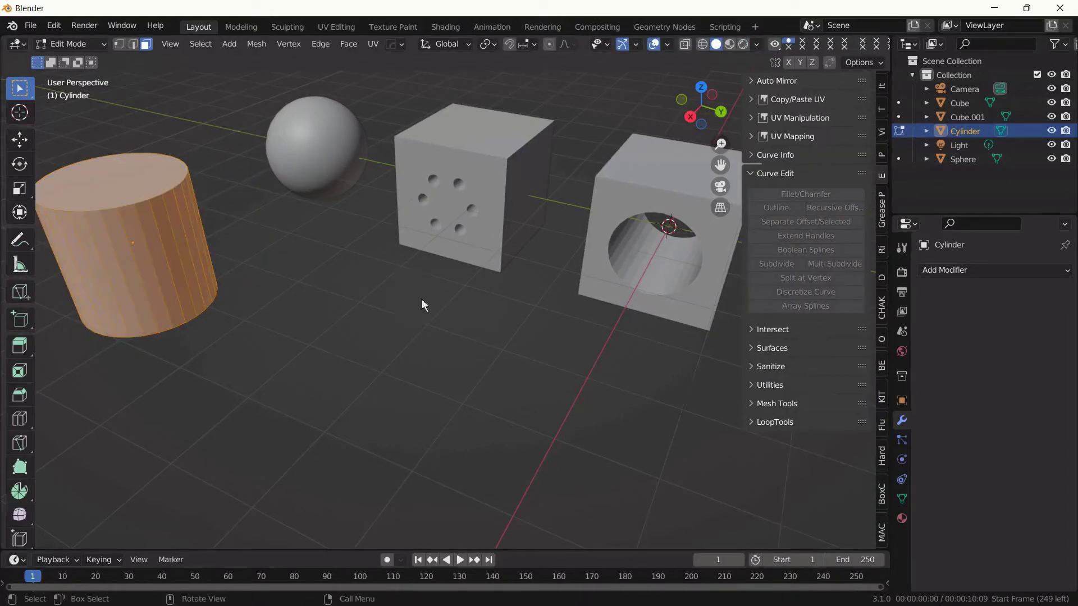
pyautogui.click(132, 189)
pyautogui.moveTo(229, 295); pyautogui.dragTo(279, 319, button='middle')
pyautogui.press('KP_7')
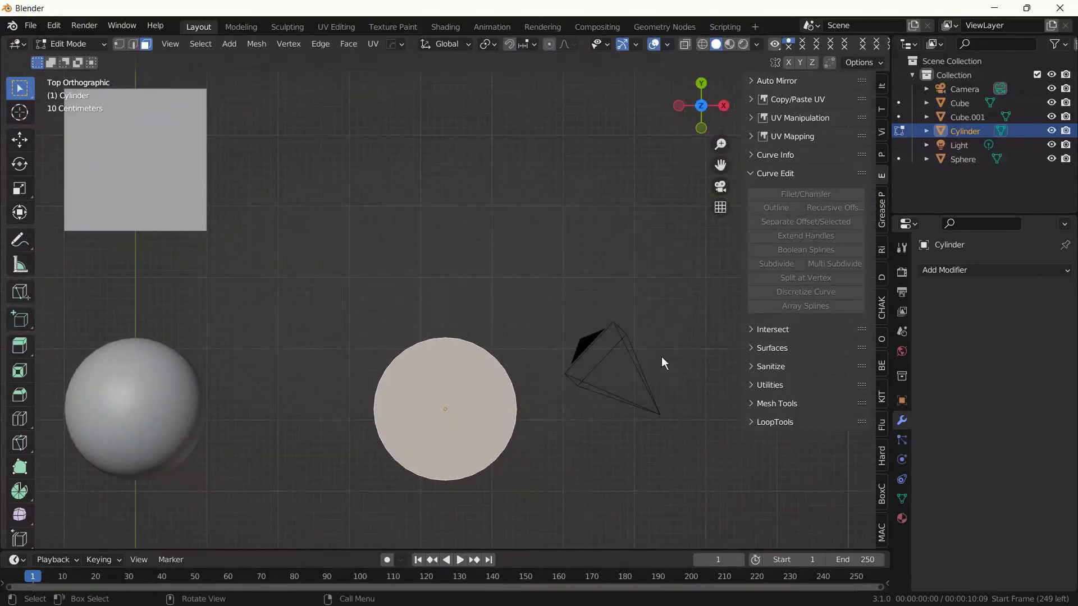
pyautogui.press('i')
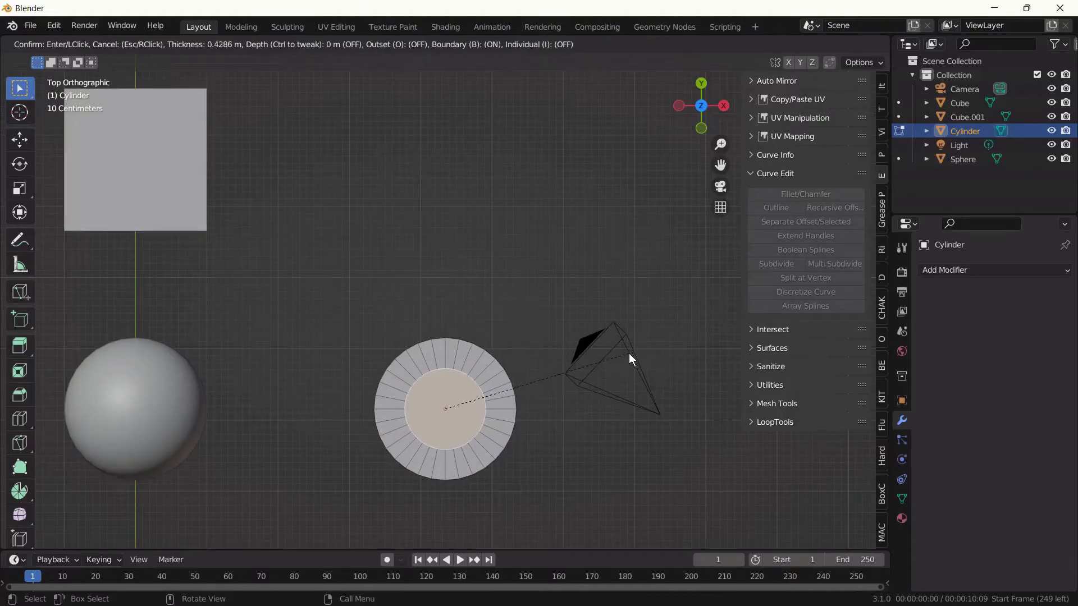
pyautogui.click(629, 355)
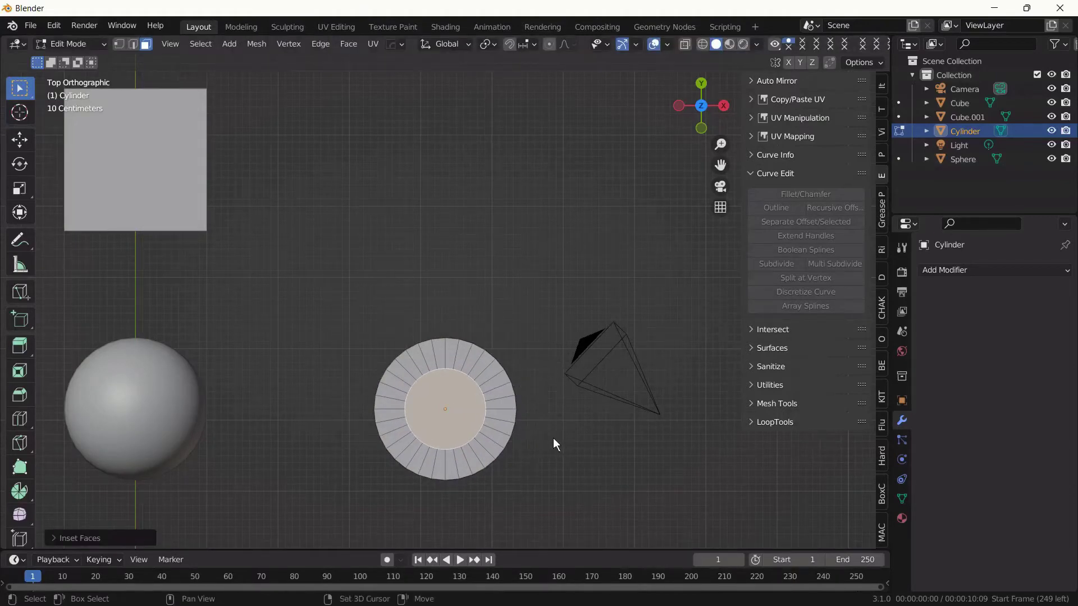
# Extrude every second face of the cylinder's top ring, 16 faces in all, upward by about the cylinder's own height
pyautogui.scroll(4, 512, 392)
pyautogui.keyDown('shift'); pyautogui.scroll(-3, 486, 380); pyautogui.keyUp('shift')
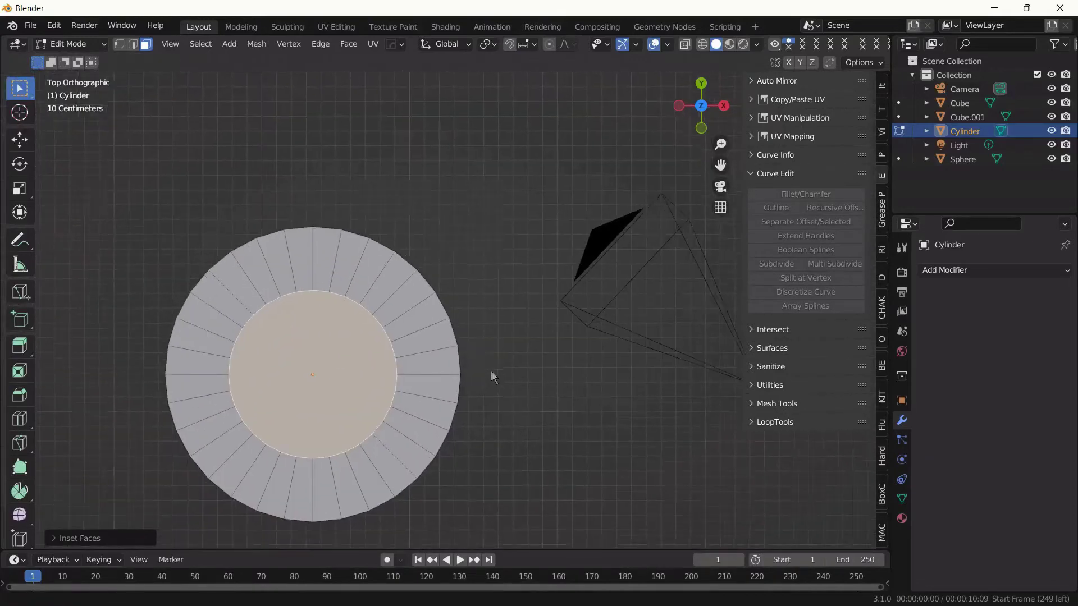
pyautogui.keyDown('ctrl'); pyautogui.hscroll(-2, 491, 375); pyautogui.keyUp('ctrl')
pyautogui.click(463, 300)
pyautogui.keyDown('shift'); pyautogui.click(454, 263); pyautogui.keyUp('shift')
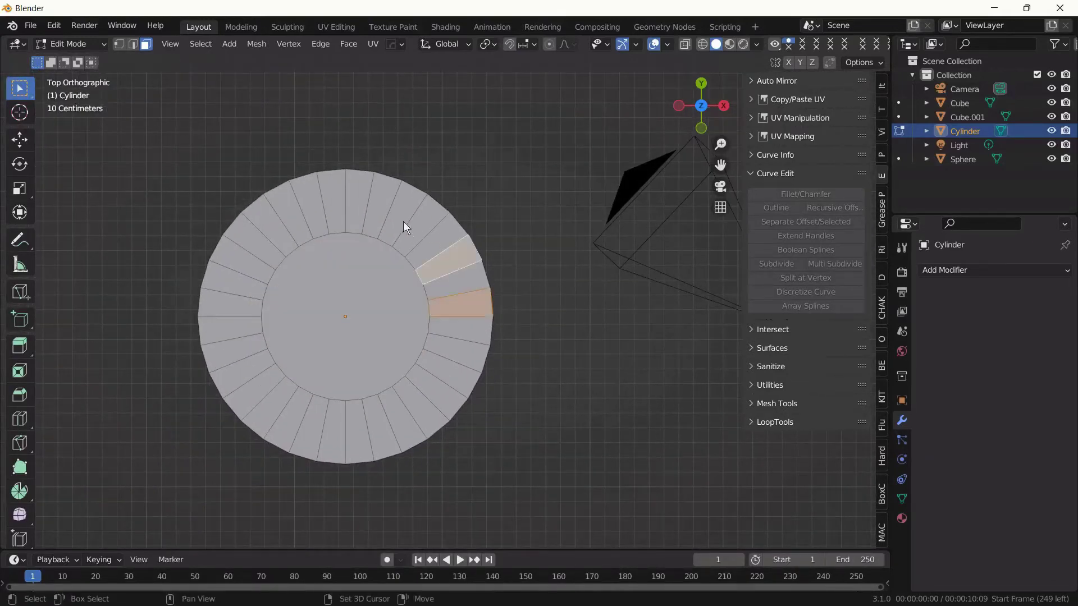
pyautogui.keyDown('shift'); pyautogui.click(413, 222); pyautogui.keyUp('shift')
pyautogui.keyDown('shift'); pyautogui.click(375, 207); pyautogui.keyUp('shift')
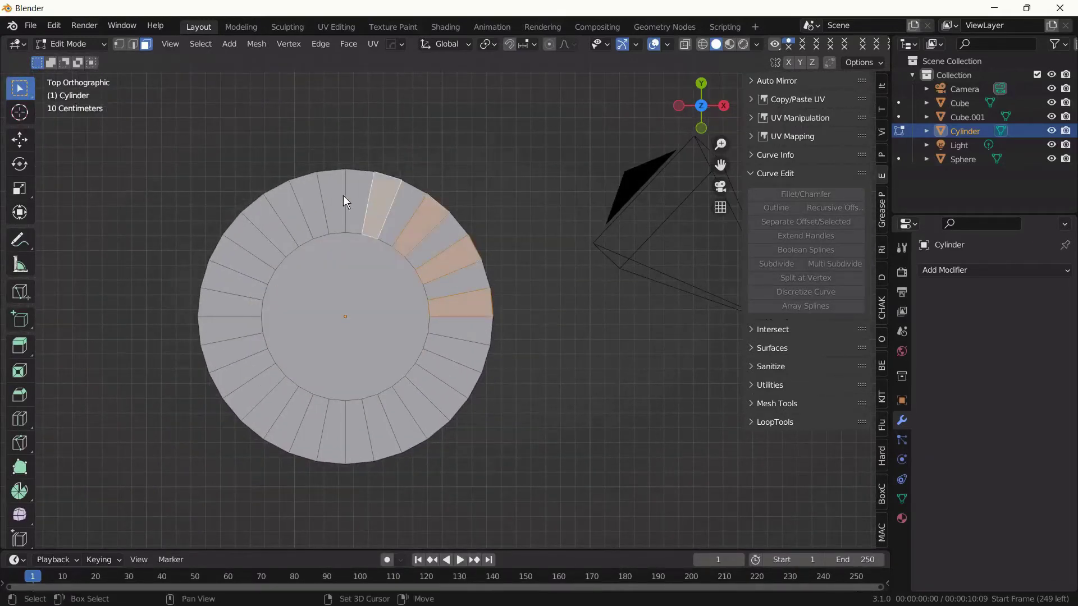
pyautogui.keyDown('shift'); pyautogui.click(333, 201); pyautogui.keyUp('shift')
pyautogui.keyDown('shift'); pyautogui.click(284, 224); pyautogui.keyUp('shift')
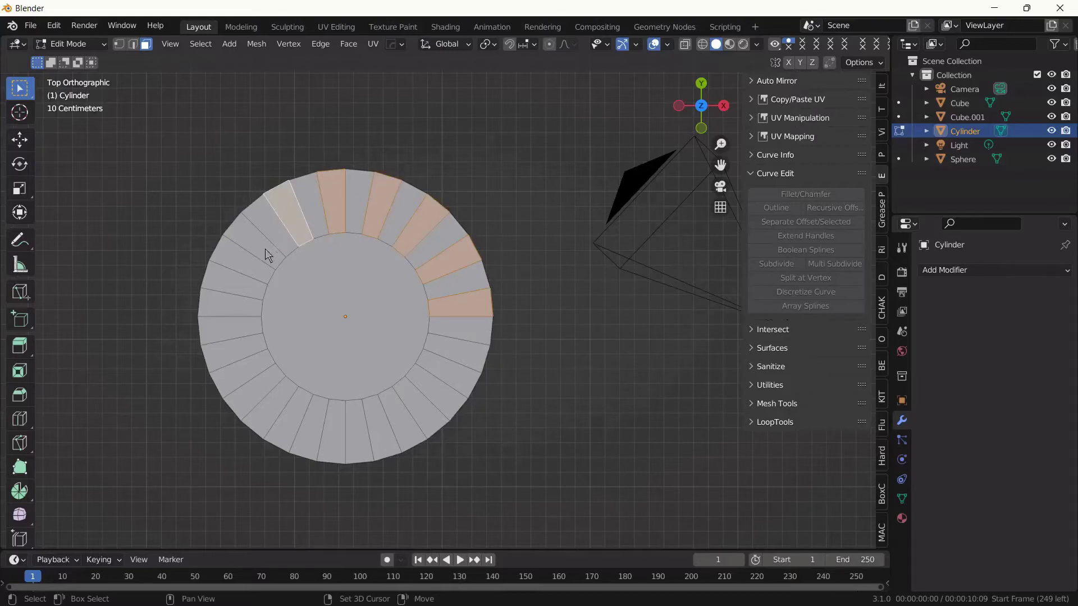
pyautogui.keyDown('shift'); pyautogui.click(265, 249); pyautogui.keyUp('shift')
pyautogui.keyDown('shift'); pyautogui.click(234, 287); pyautogui.keyUp('shift')
pyautogui.keyDown('shift'); pyautogui.click(233, 326); pyautogui.keyUp('shift')
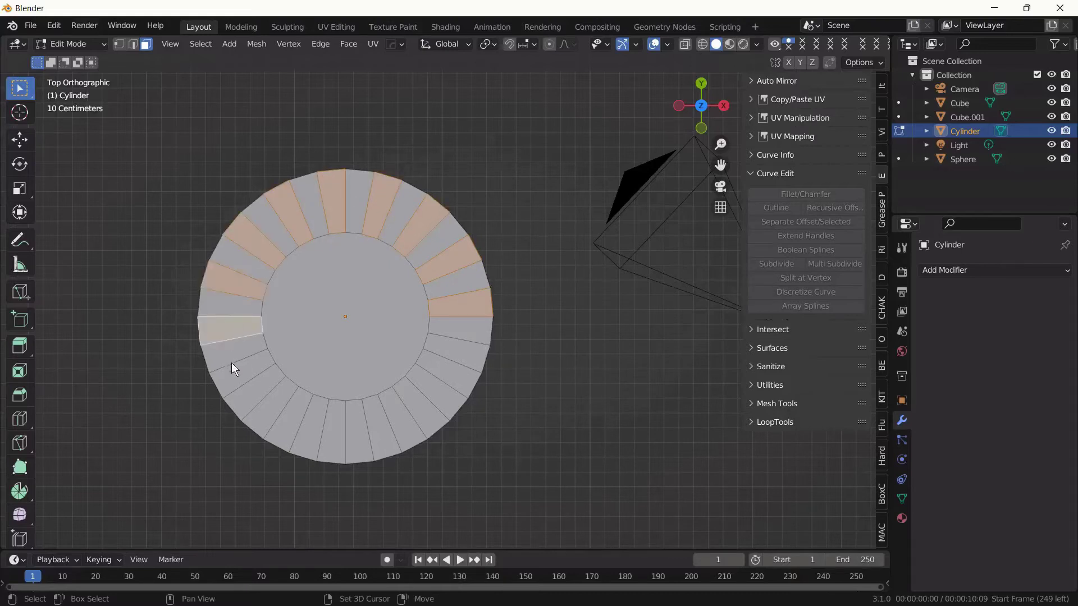
pyautogui.keyDown('shift'); pyautogui.click(231, 370); pyautogui.keyUp('shift')
pyautogui.keyDown('shift'); pyautogui.click(271, 405); pyautogui.keyUp('shift')
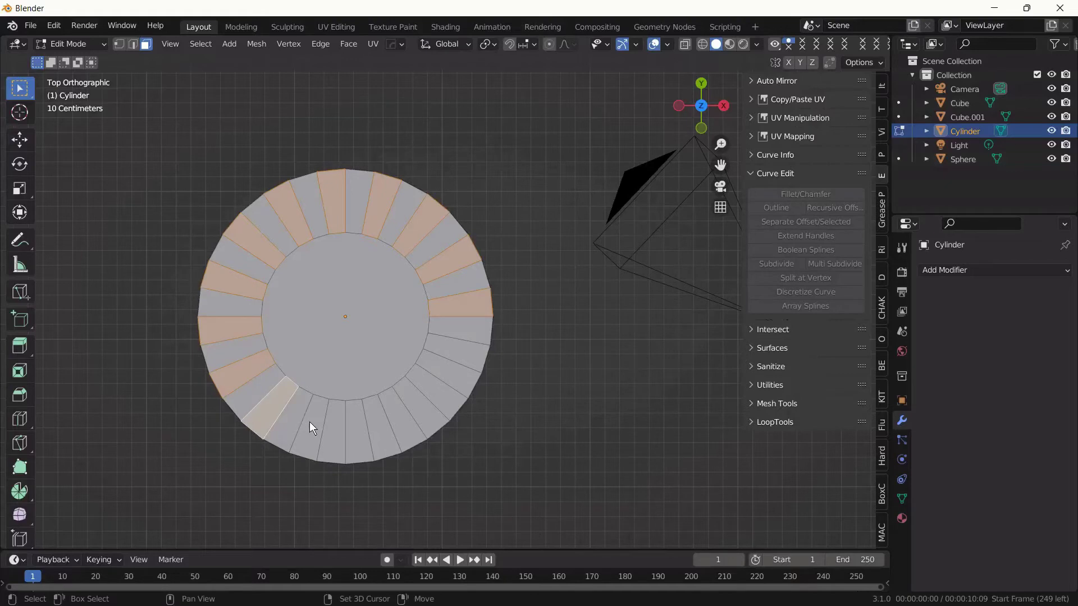
pyautogui.keyDown('shift'); pyautogui.click(308, 422); pyautogui.keyUp('shift')
pyautogui.keyDown('shift'); pyautogui.click(349, 426); pyautogui.keyUp('shift')
pyautogui.keyDown('shift'); pyautogui.click(413, 422); pyautogui.keyUp('shift')
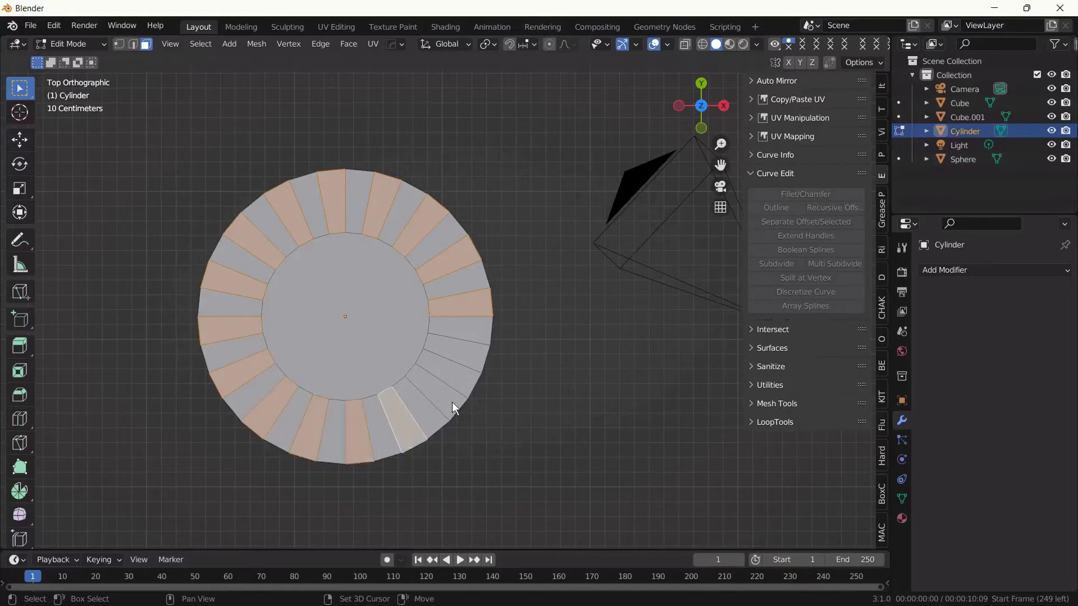
pyautogui.keyDown('shift'); pyautogui.click(453, 398); pyautogui.keyUp('shift')
pyautogui.keyDown('shift'); pyautogui.click(475, 360); pyautogui.keyUp('shift')
pyautogui.scroll(3, 524, 392)
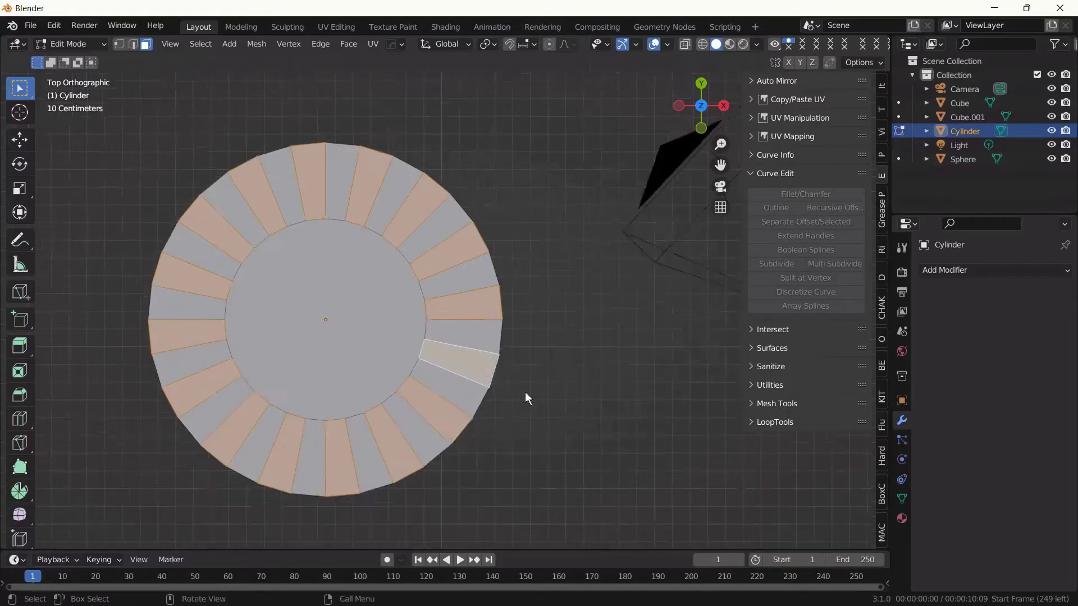
pyautogui.moveTo(534, 381); pyautogui.dragTo(550, 266, button='middle')
pyautogui.scroll(-3, 552, 267)
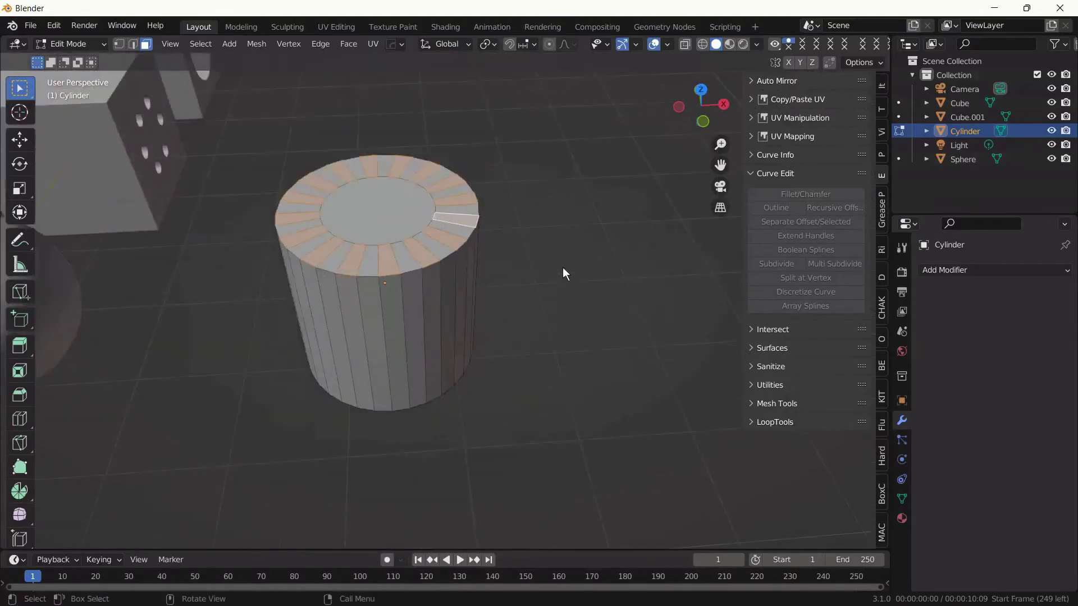
pyautogui.press('e')
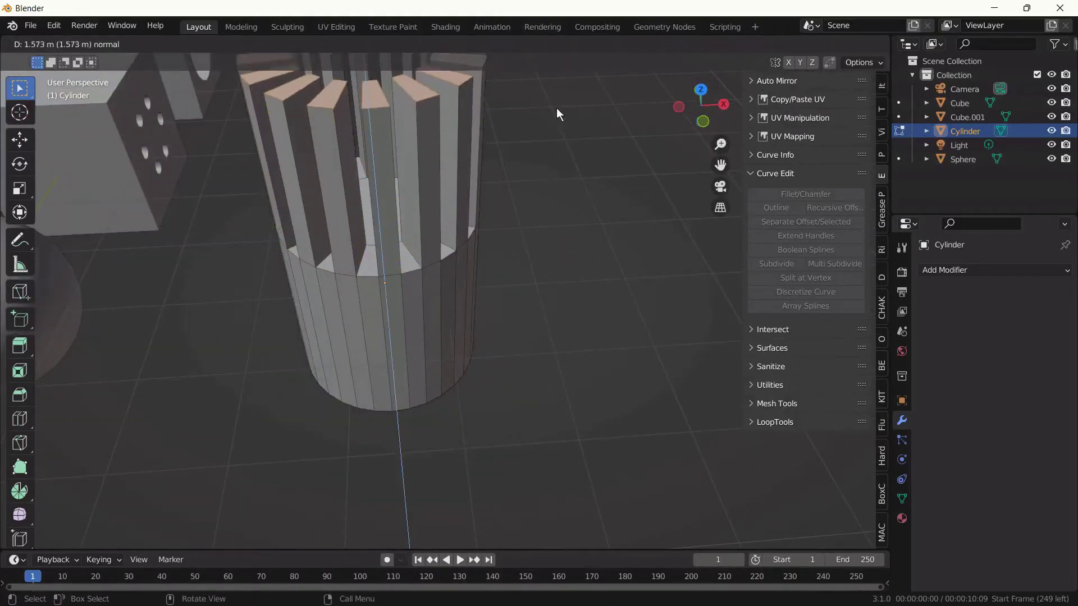
pyautogui.click(553, 540)
# Turn on X-ray display of the cylinder mesh in front view
pyautogui.scroll(-3, 548, 436)
pyautogui.scroll(-2, 542, 443)
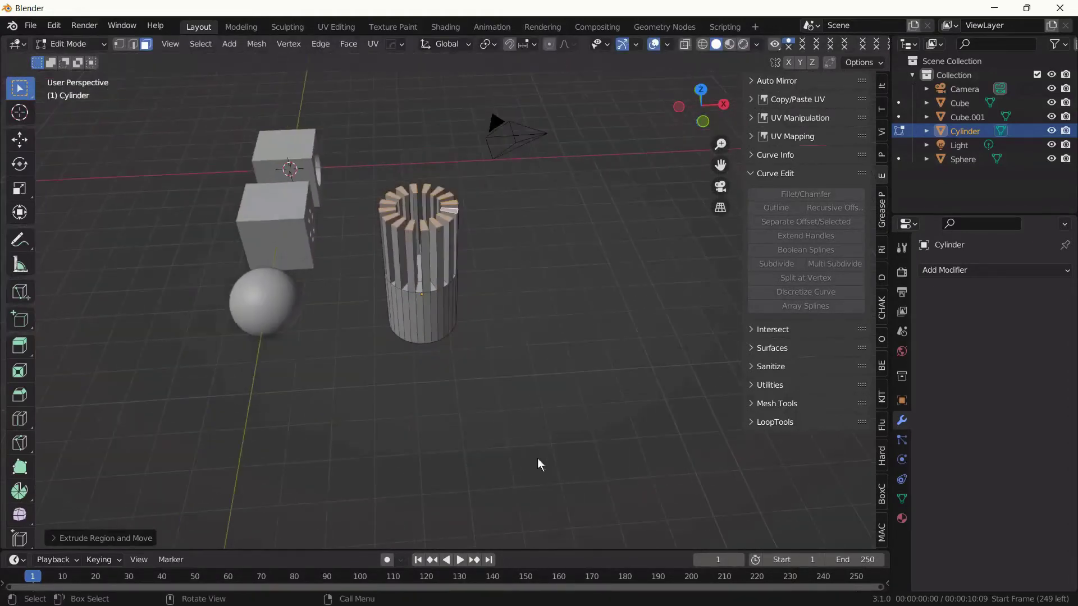
pyautogui.moveTo(506, 443); pyautogui.dragTo(517, 406, button='middle')
pyautogui.press('KP_1')
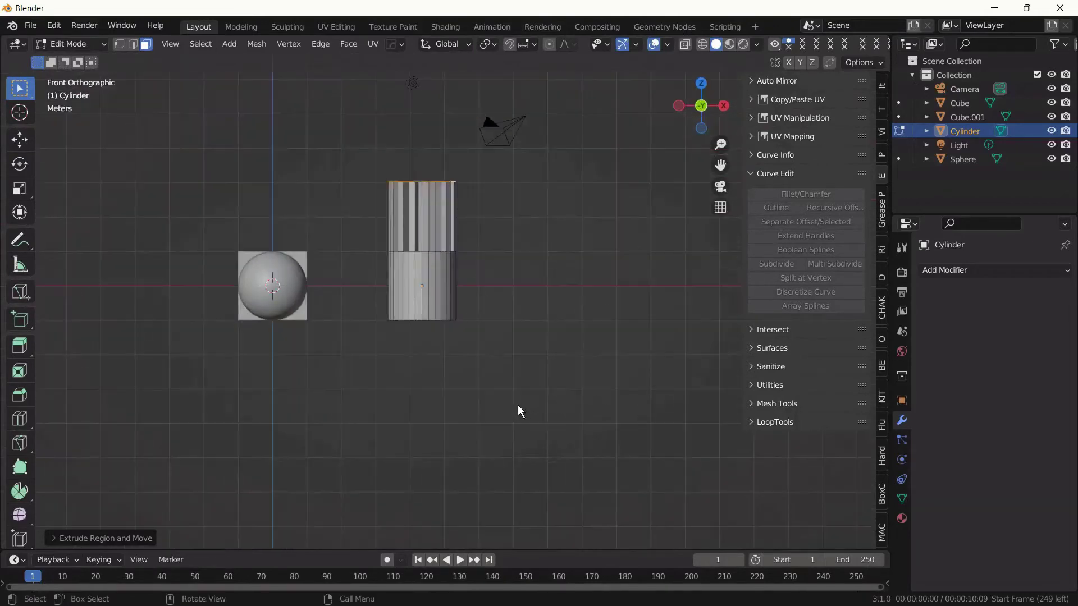
pyautogui.hotkey('alt', 'z')
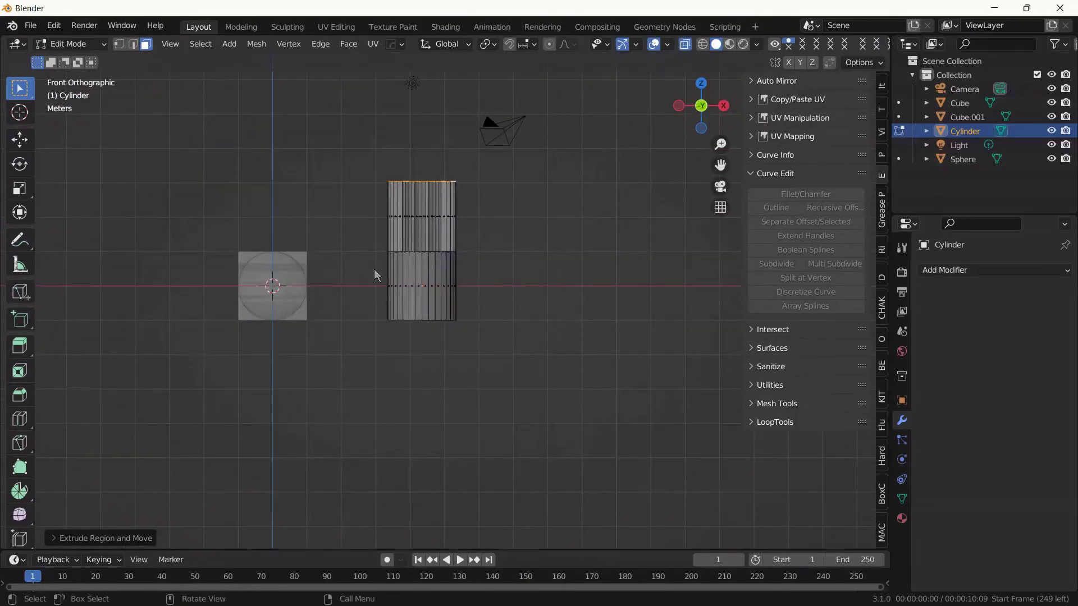
# Try to delete the vertices of the solid cylinder body below the extruded bars
pyautogui.moveTo(374, 269); pyautogui.dragTo(484, 338)
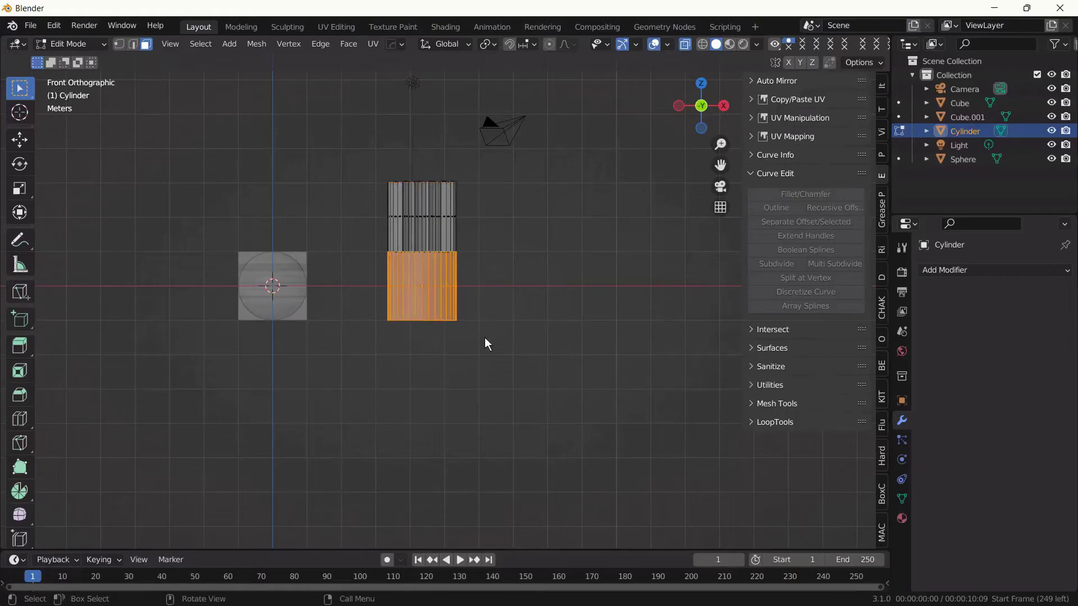
pyautogui.press('x')
pyautogui.click(486, 339)
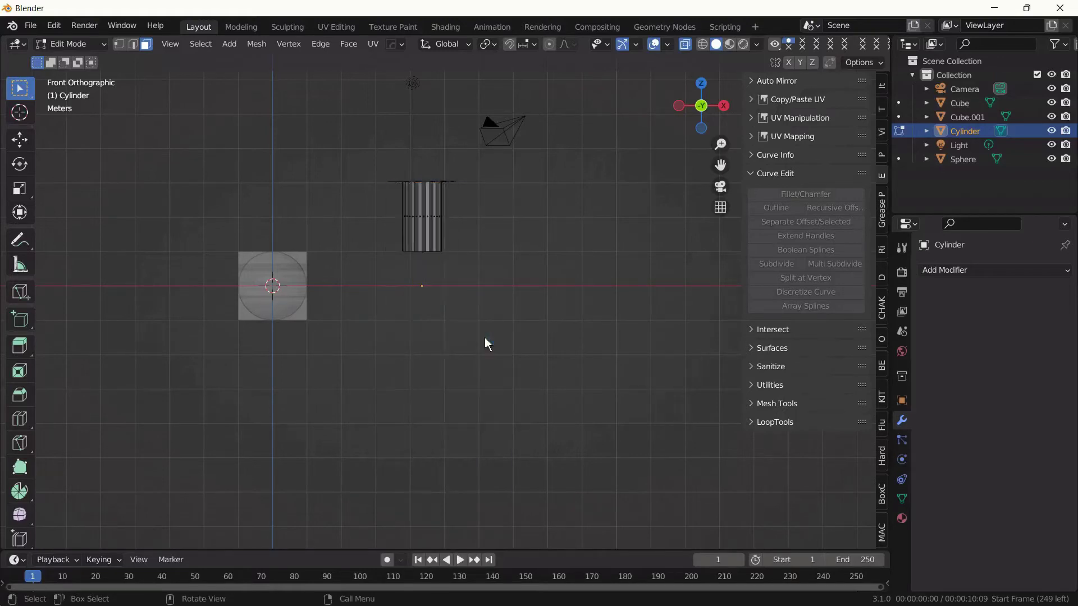
pyautogui.moveTo(486, 344); pyautogui.dragTo(500, 372, button='middle')
pyautogui.hotkey('alt', 'h')
pyautogui.click(505, 377)
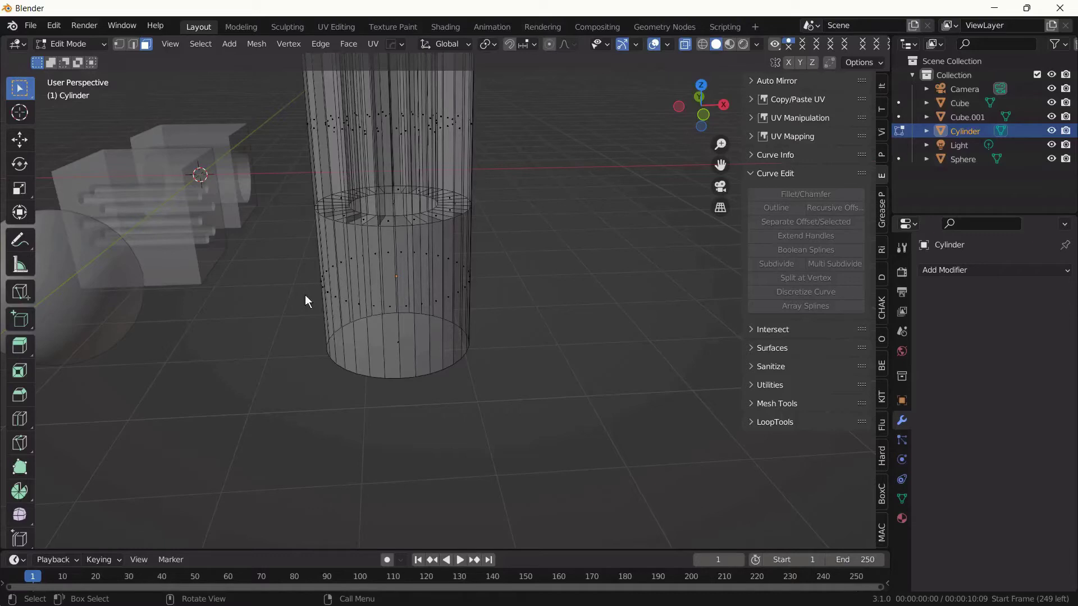
# Delete the faces of the solid cylinder body below the extruded bars, selecting them in right view
pyautogui.press('KP_3')
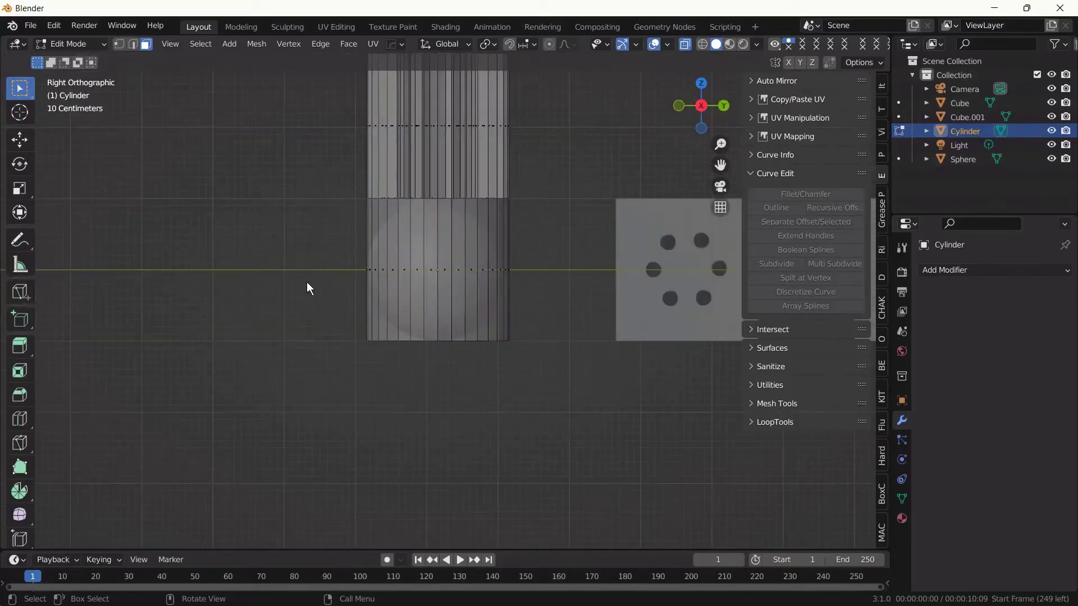
pyautogui.moveTo(329, 258); pyautogui.dragTo(540, 356)
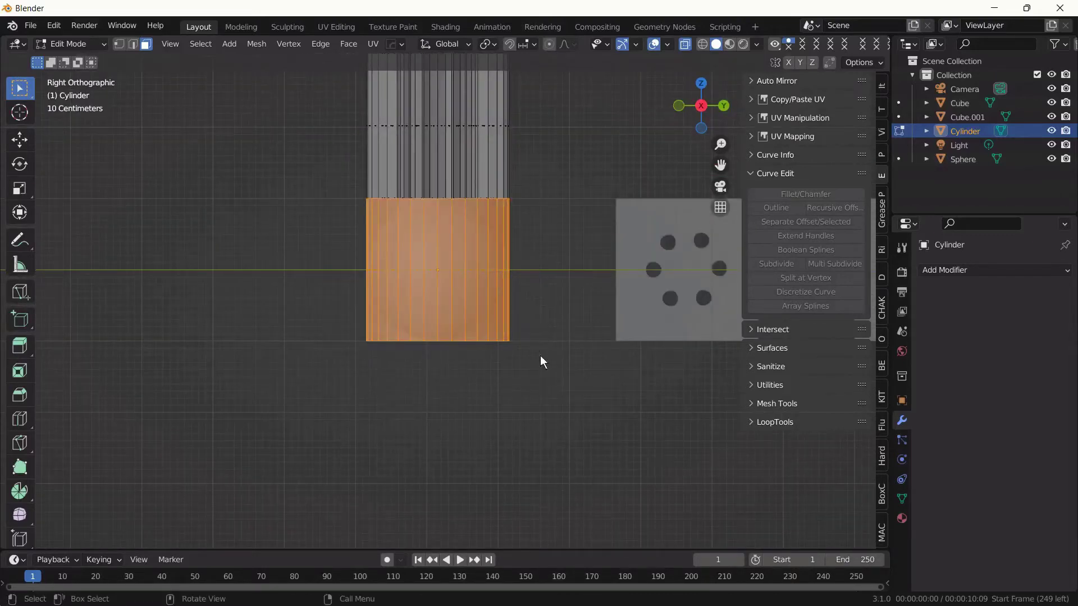
pyautogui.press('x')
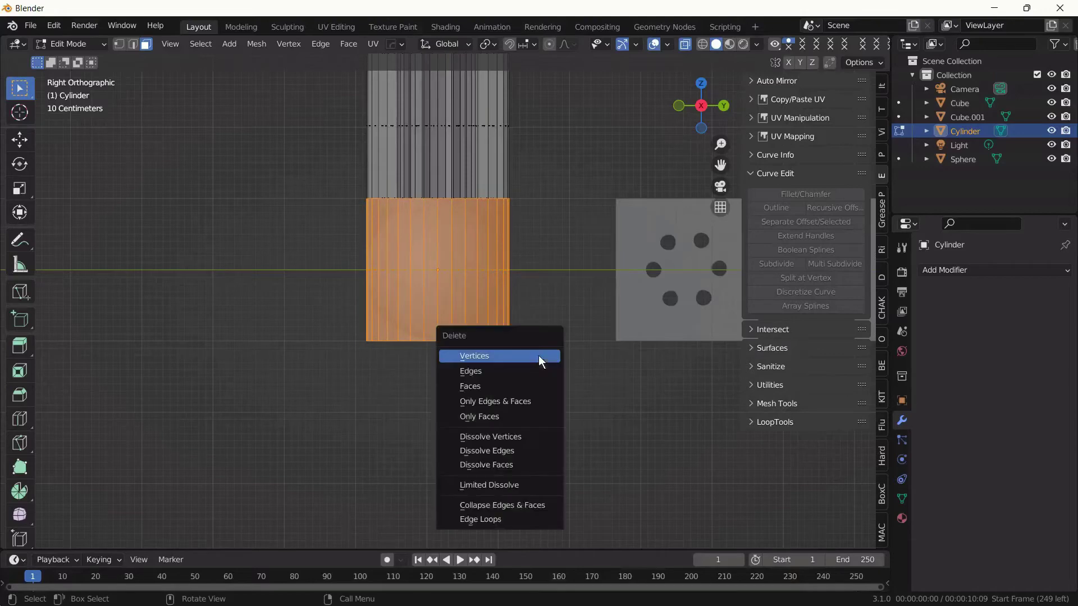
pyautogui.click(526, 385)
# Delete the round inner face that closes the underside of the barred ring
pyautogui.moveTo(514, 385); pyautogui.dragTo(425, 252, button='middle')
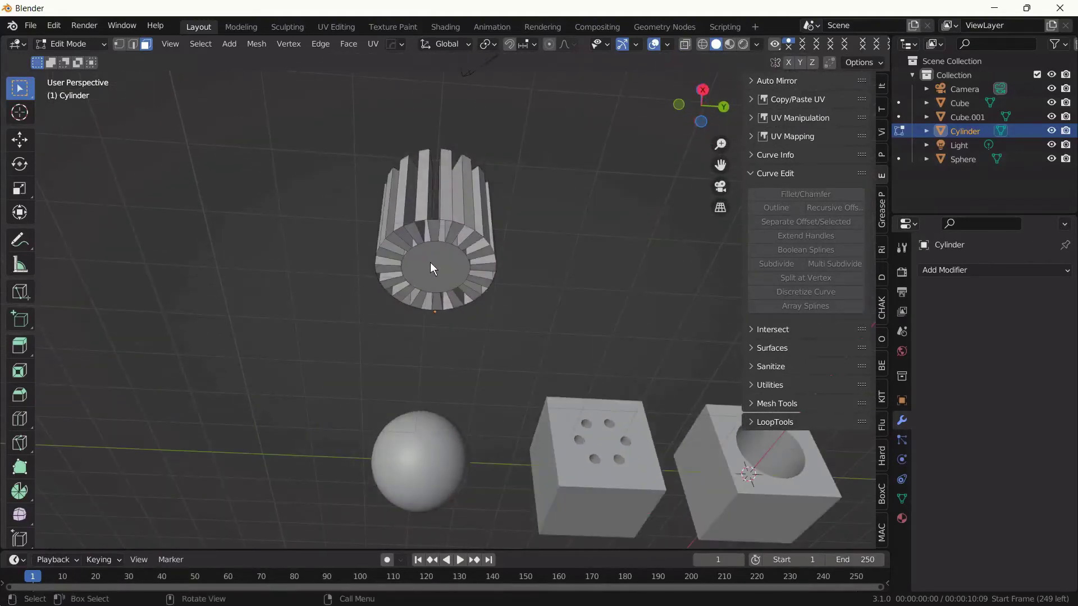
pyautogui.click(432, 268)
pyautogui.press('x')
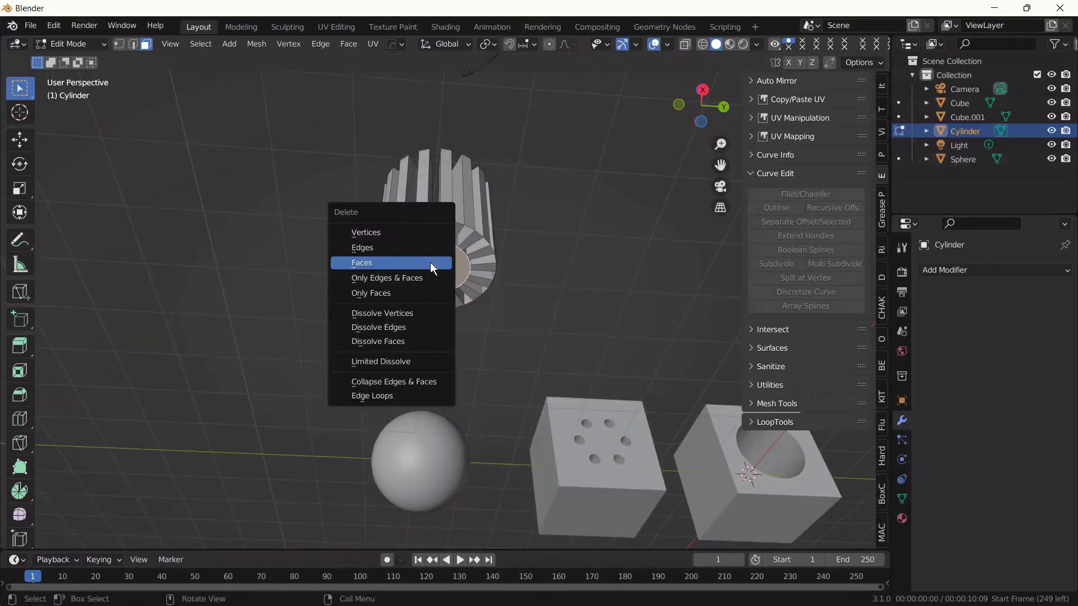
pyautogui.click(430, 263)
# Check the barred ring from several sides and return it to Object Mode
pyautogui.moveTo(385, 309); pyautogui.dragTo(305, 447, button='middle')
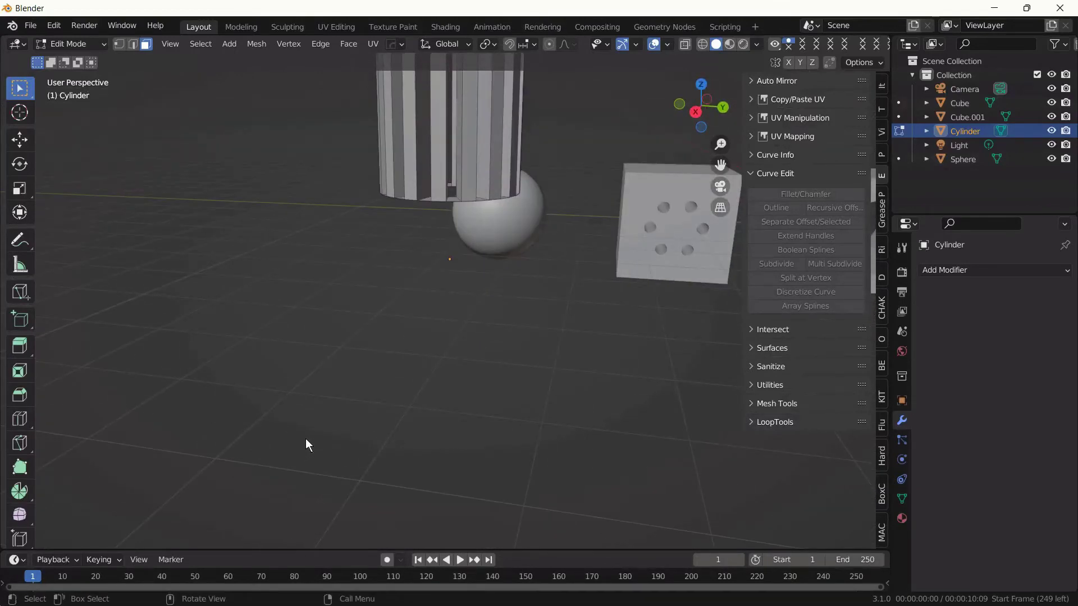
pyautogui.press('KP_3')
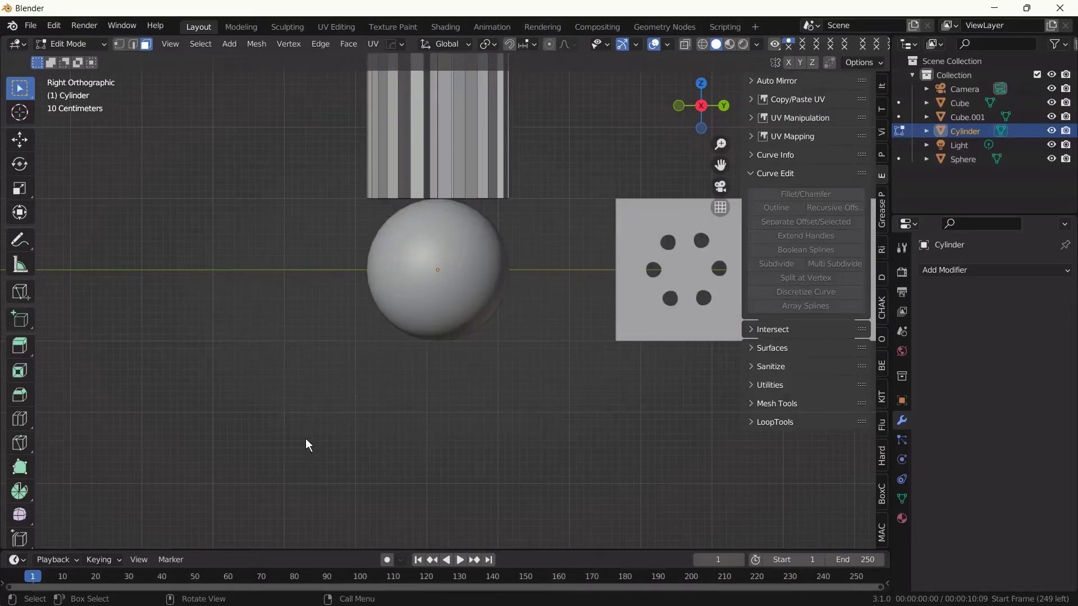
pyautogui.press('KP_1')
pyautogui.scroll(-3, 308, 439)
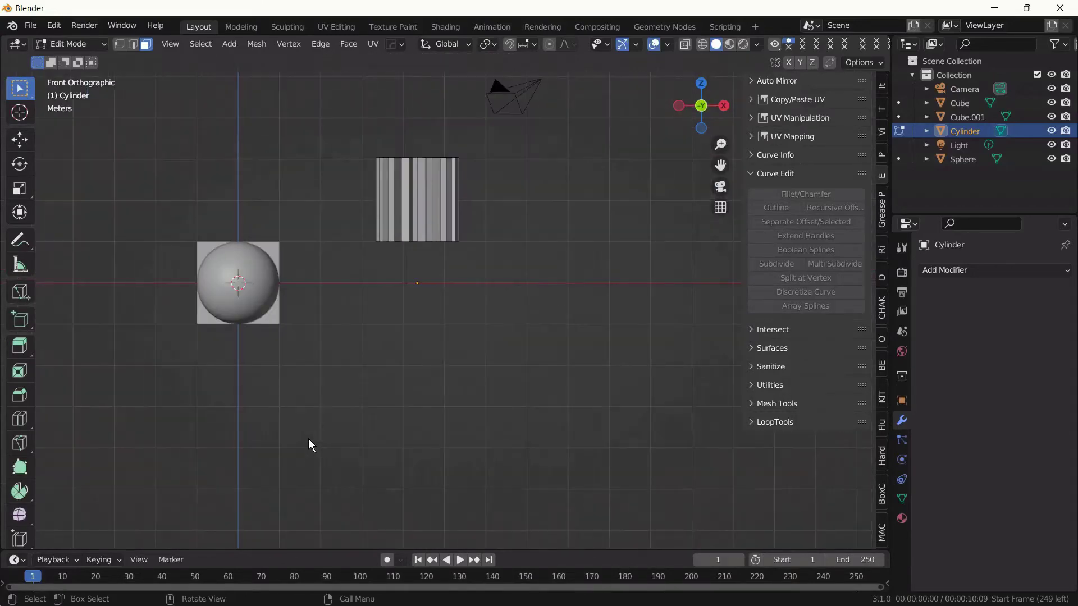
pyautogui.moveTo(308, 439); pyautogui.dragTo(868, 460, button='middle')
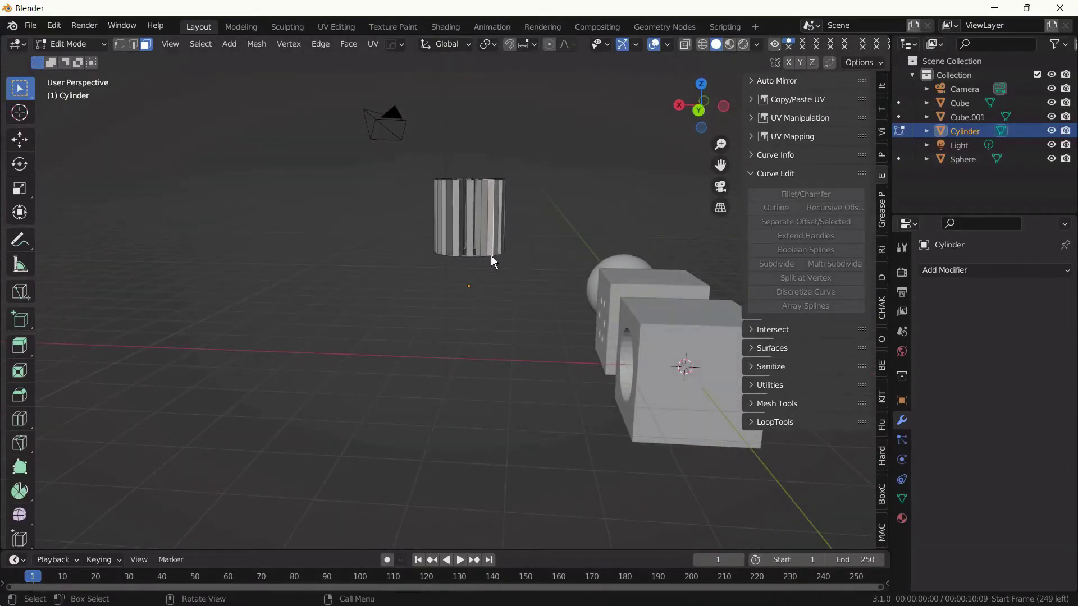
pyautogui.press('Tab')
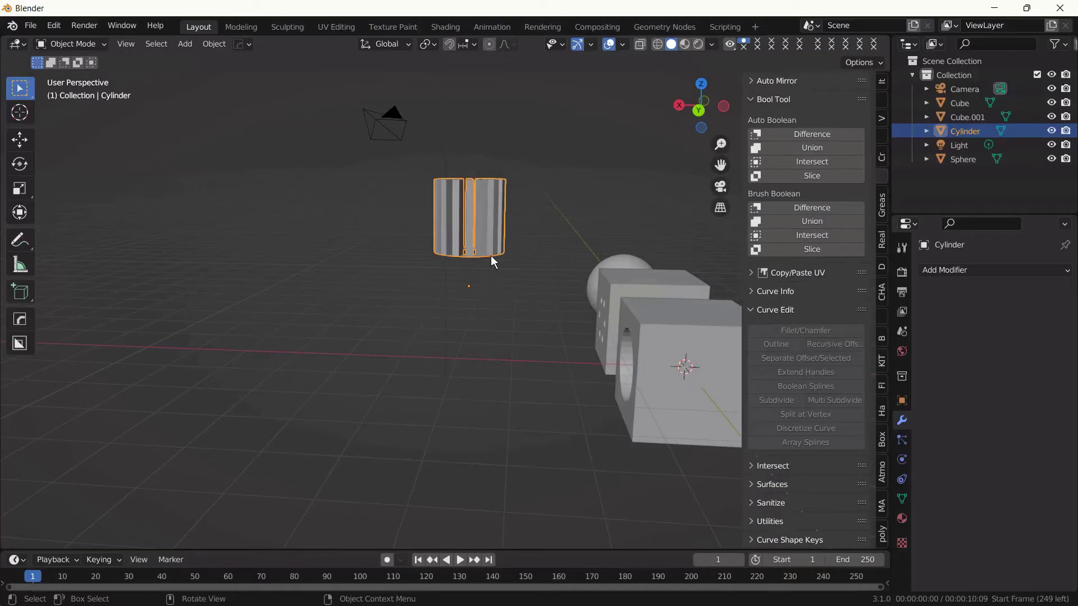
# Lower the barred ring along Z and rotate it 90 degrees about the Y axis
pyautogui.press('g')
pyautogui.press('z')
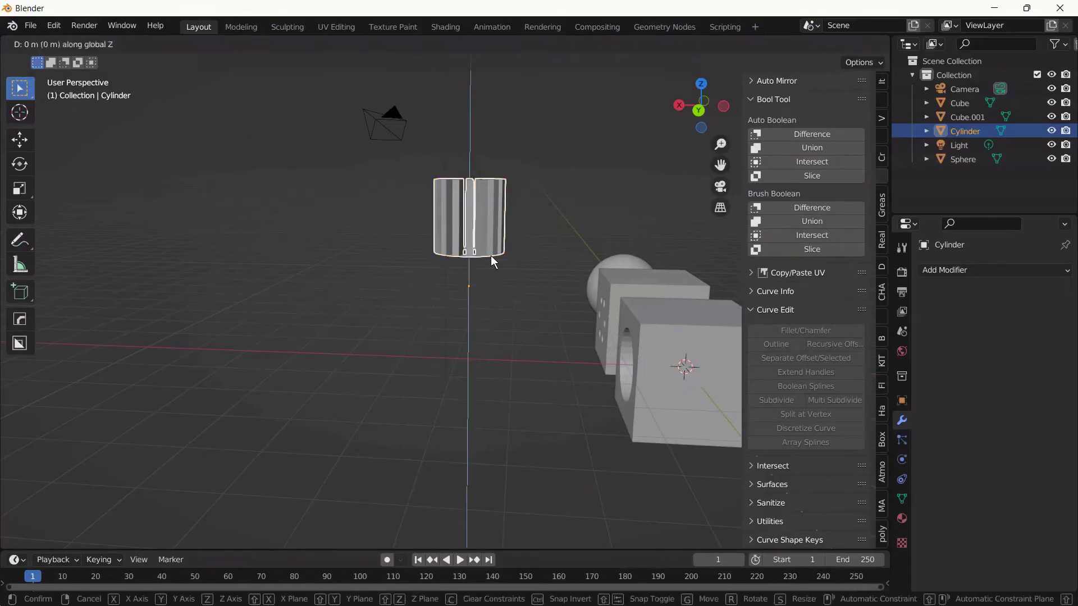
pyautogui.click(490, 338)
pyautogui.write('r')
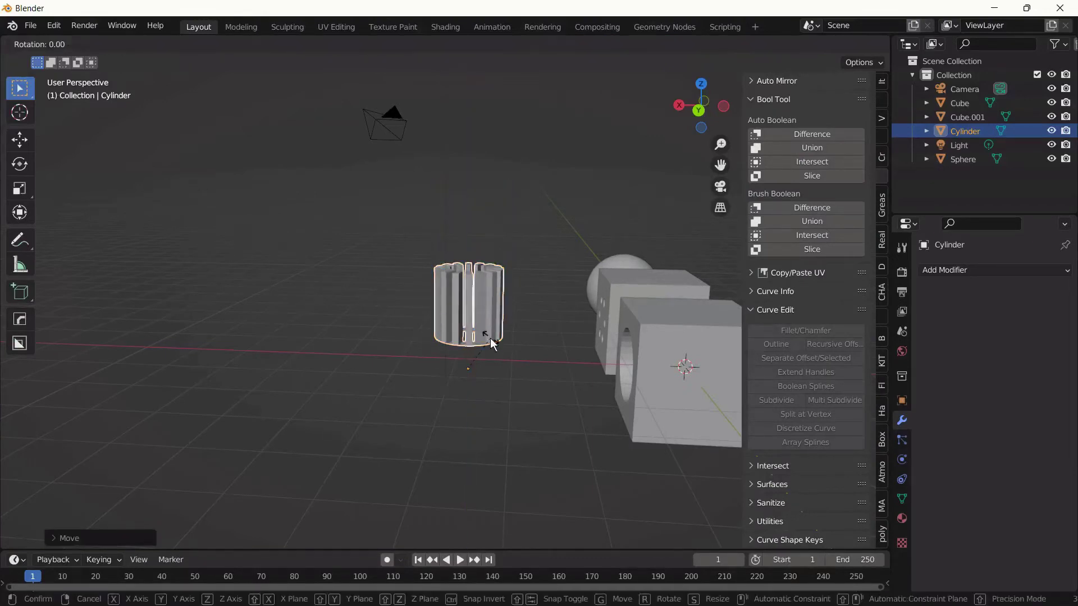
pyautogui.write('y')
pyautogui.write('90')
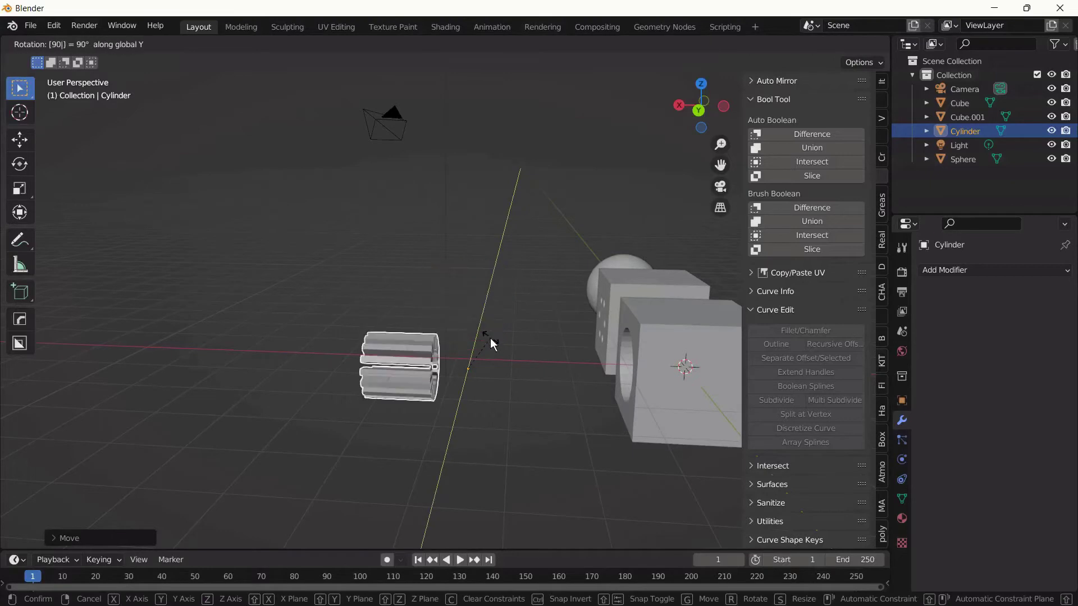
pyautogui.press('Return')
pyautogui.click(505, 365)
# In right view, raise the barred ring along Z to centre it on the sphere and scale it to about 0.77
pyautogui.moveTo(505, 365); pyautogui.dragTo(668, 340, button='middle')
pyautogui.press('KP_3')
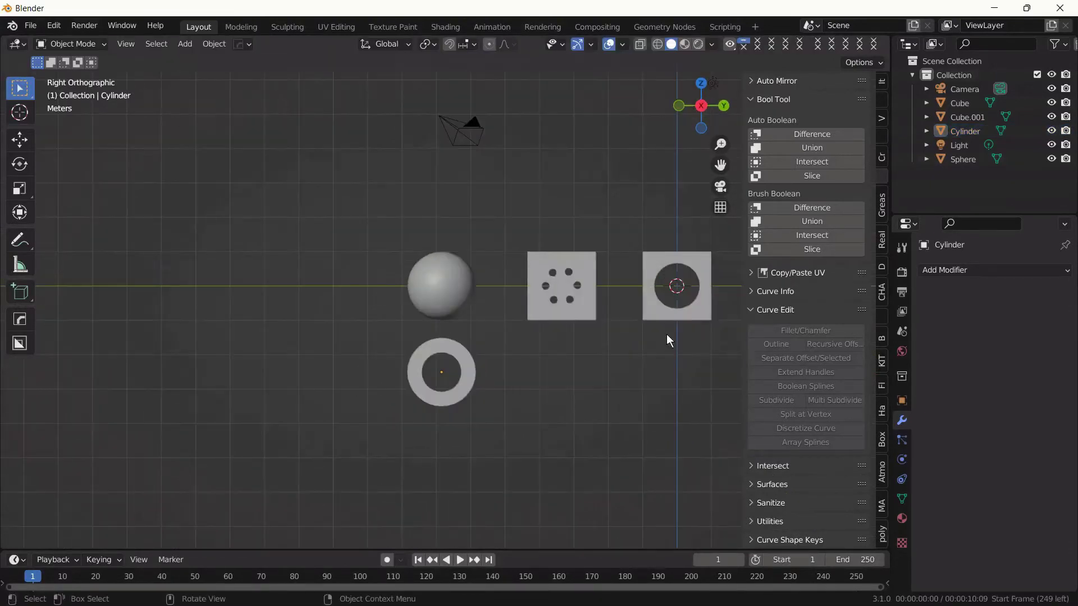
pyautogui.click(458, 383)
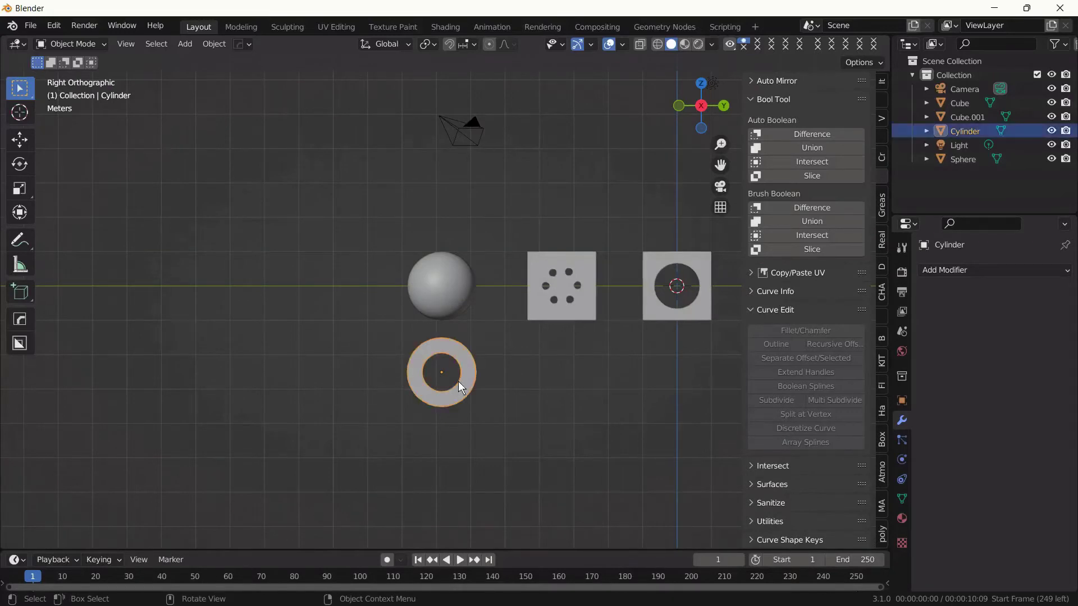
pyautogui.press('g')
pyautogui.press('z')
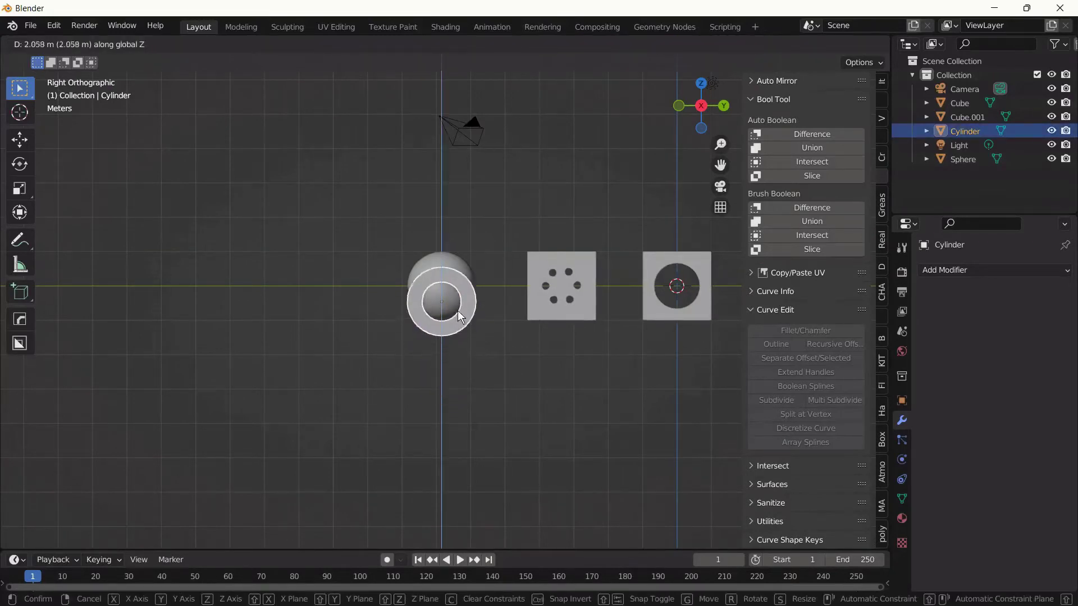
pyautogui.click(459, 300)
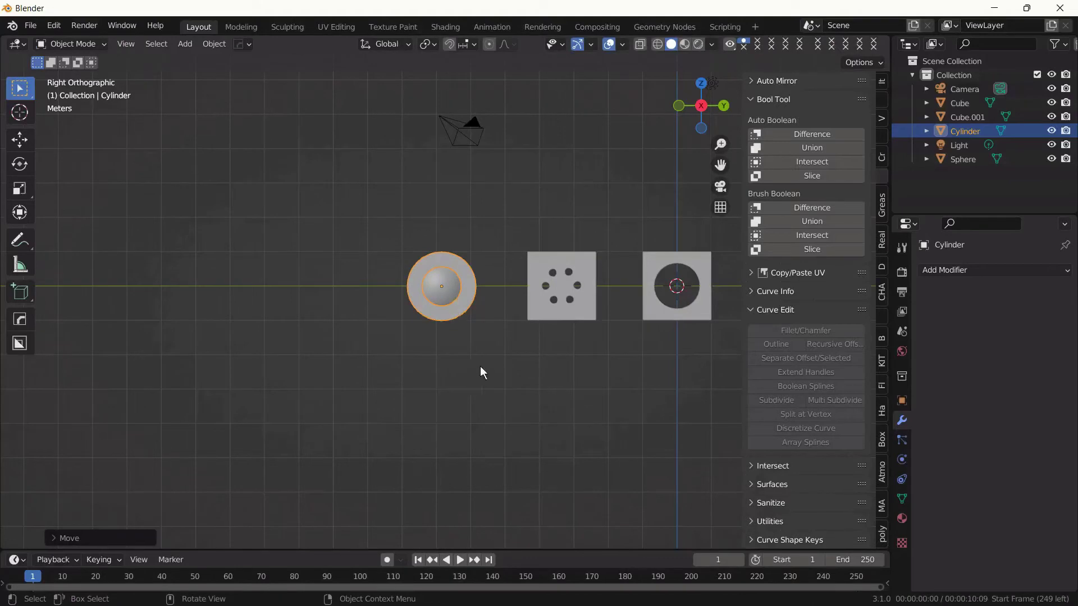
pyautogui.press('s')
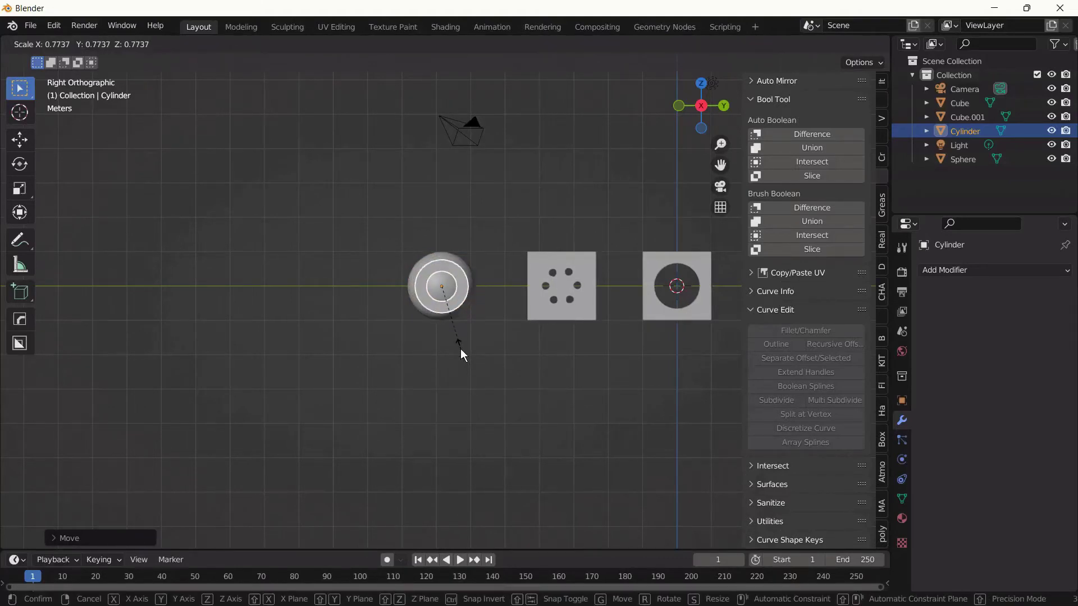
pyautogui.click(460, 349)
# Fine-tune the barred ring's centring over the sphere with small moves along Y and Z
pyautogui.press('g')
pyautogui.press('z')
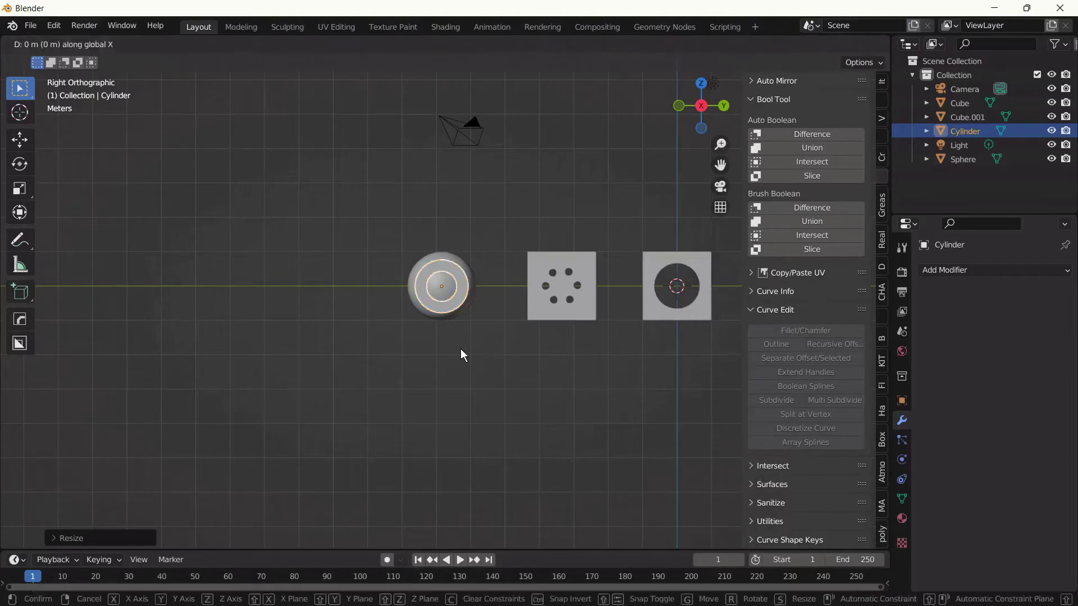
pyautogui.click(460, 348)
pyautogui.press('g')
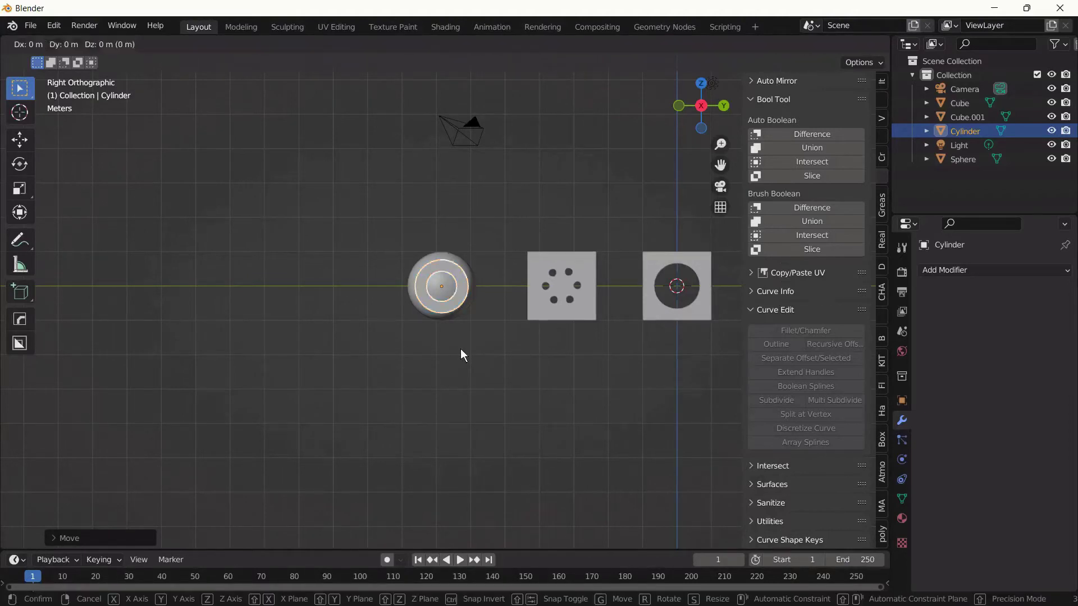
pyautogui.press('y')
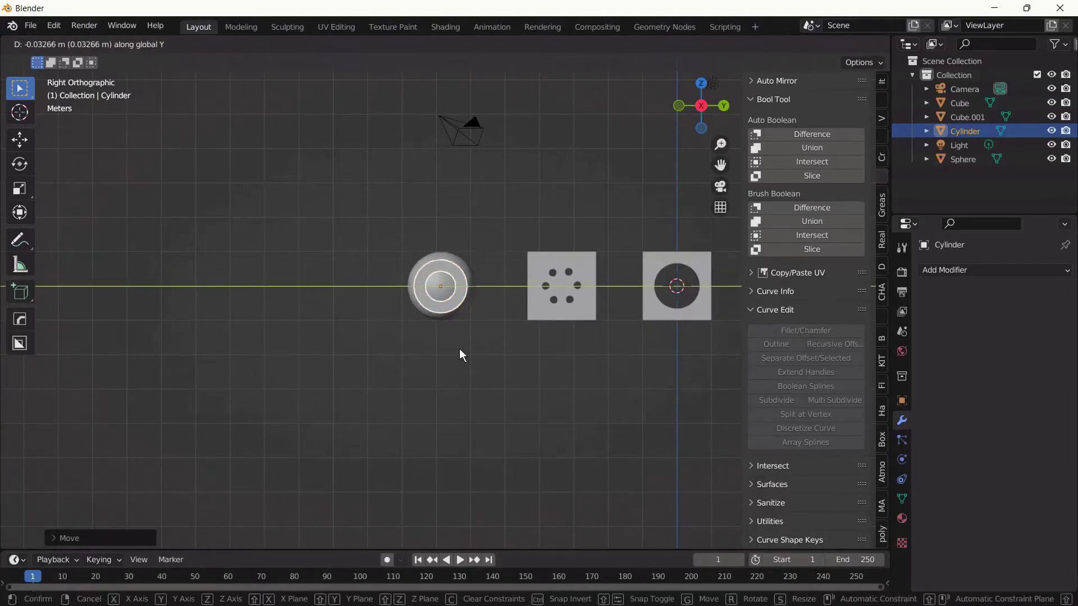
pyautogui.write('0')
pyautogui.press('Return')
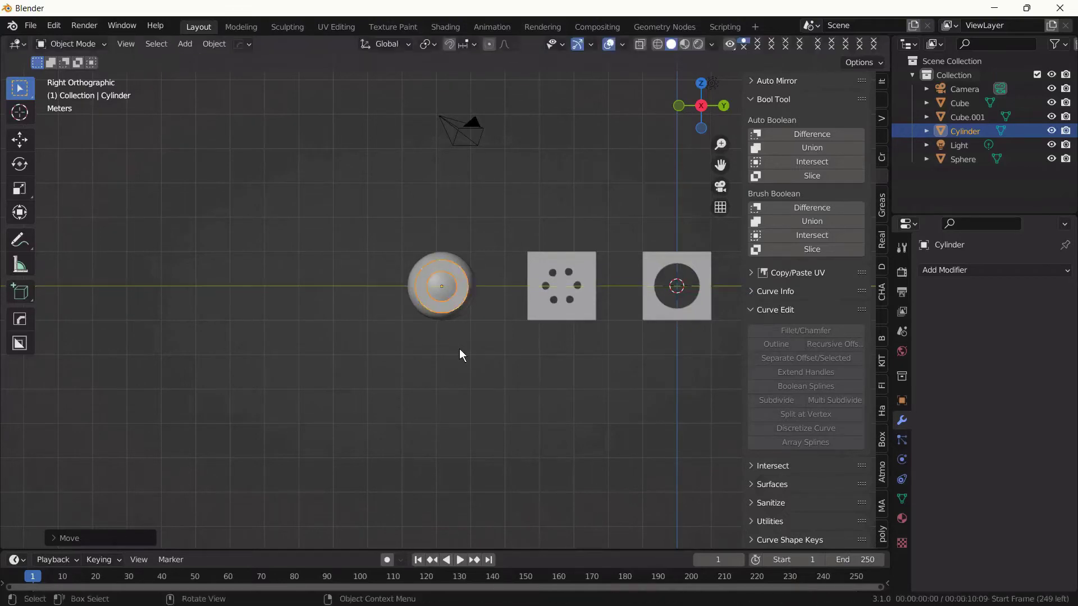
pyautogui.press('g')
pyautogui.press('z')
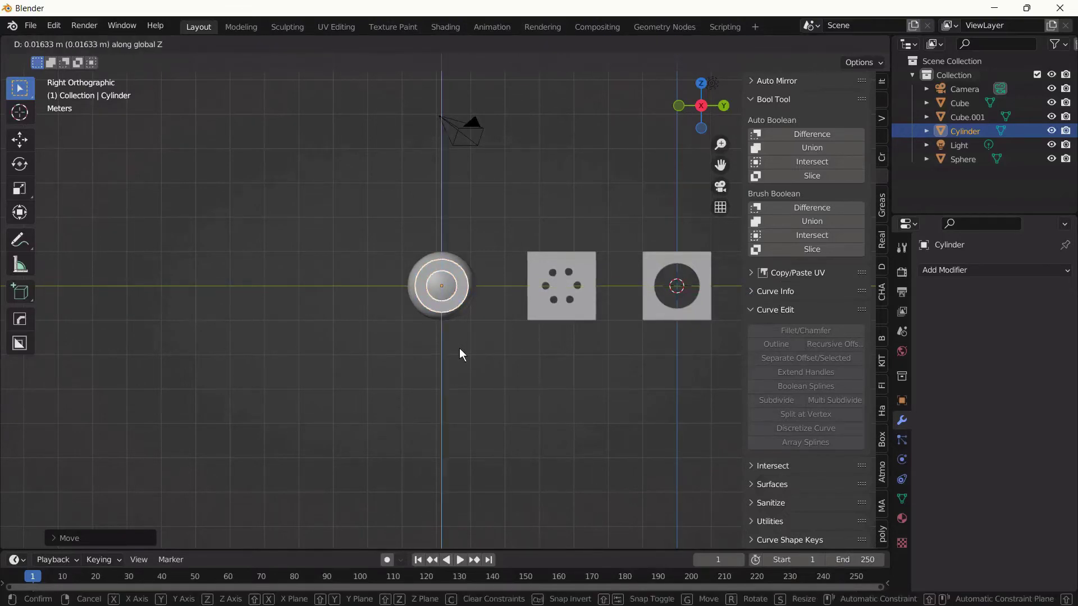
pyautogui.press('Return')
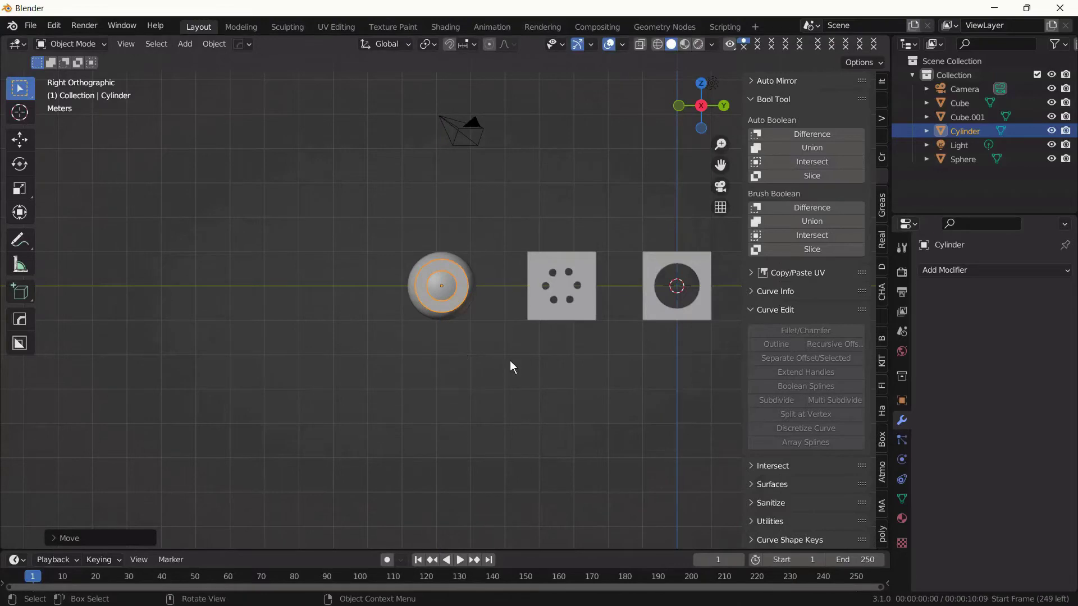
# Try to apply a Brush Boolean Difference with only the sphere selected
pyautogui.moveTo(510, 364); pyautogui.dragTo(395, 444, button='middle')
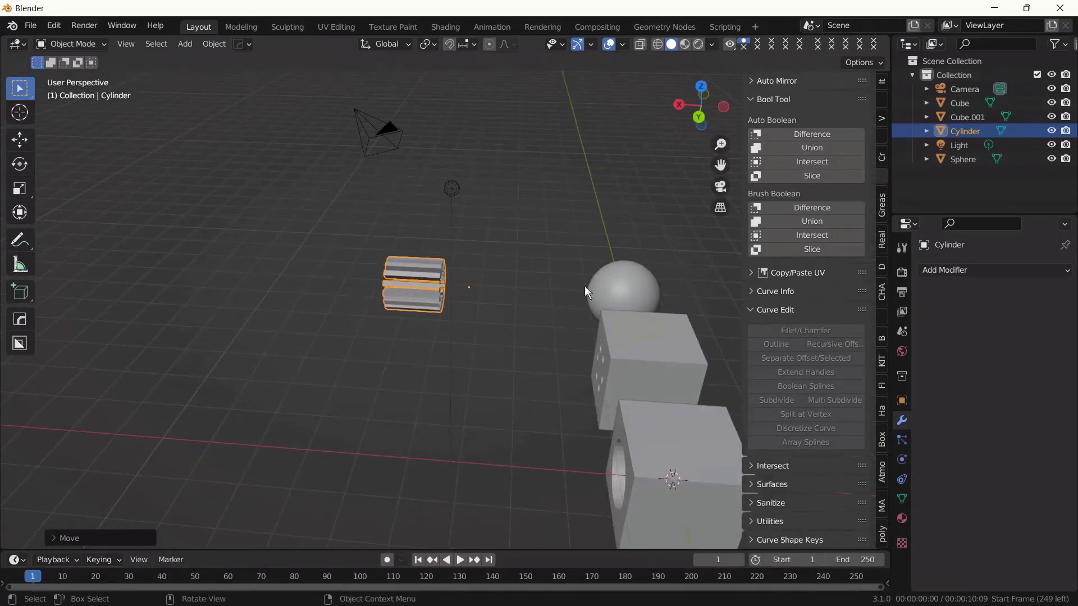
pyautogui.click(623, 292)
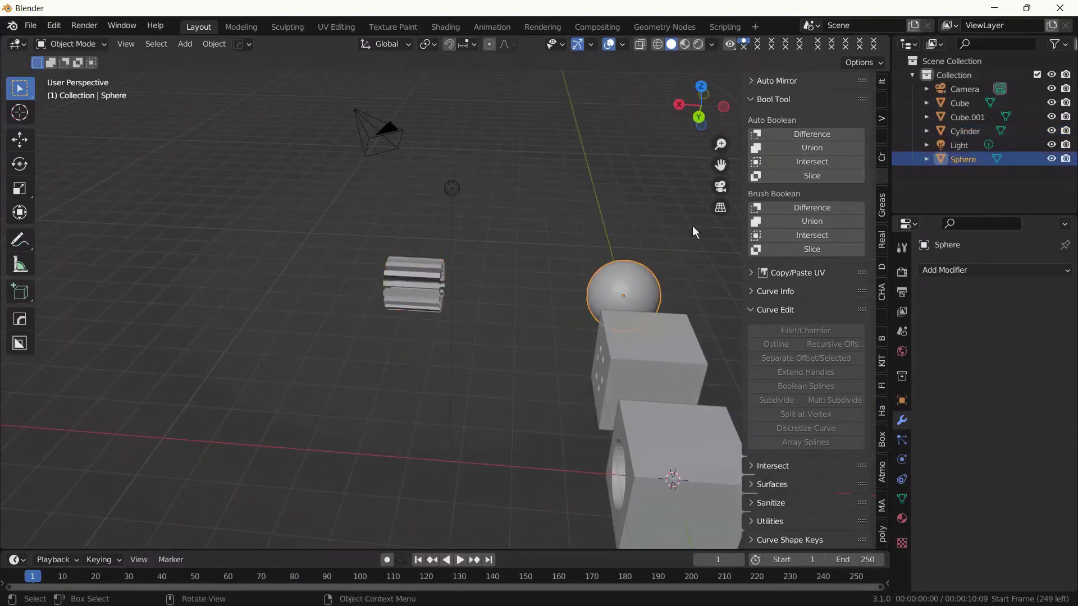
pyautogui.click(814, 207)
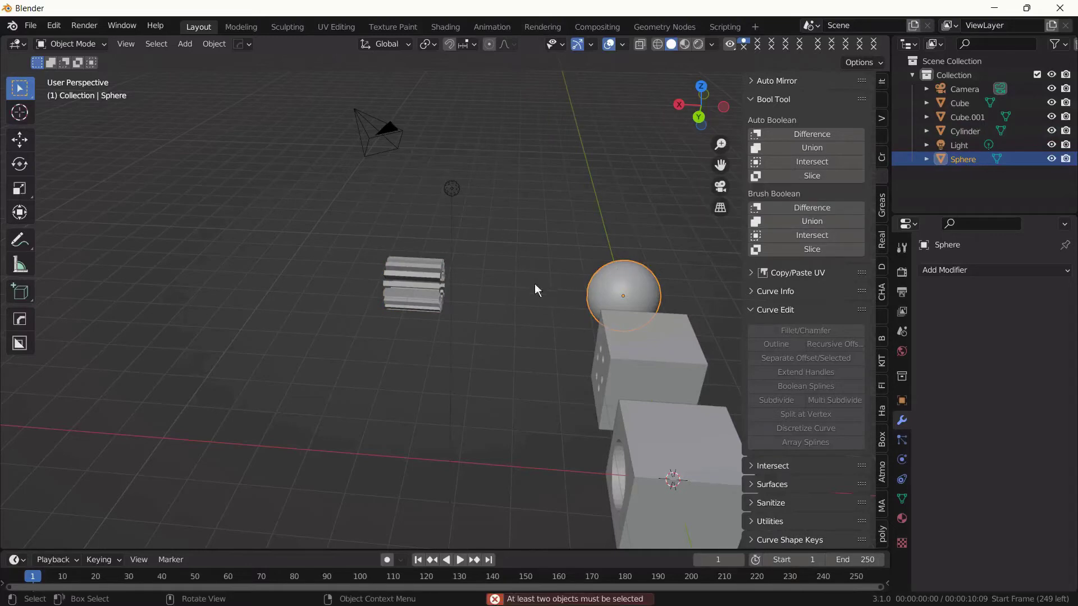
pyautogui.click(505, 283)
pyautogui.click(400, 274)
pyautogui.click(629, 281)
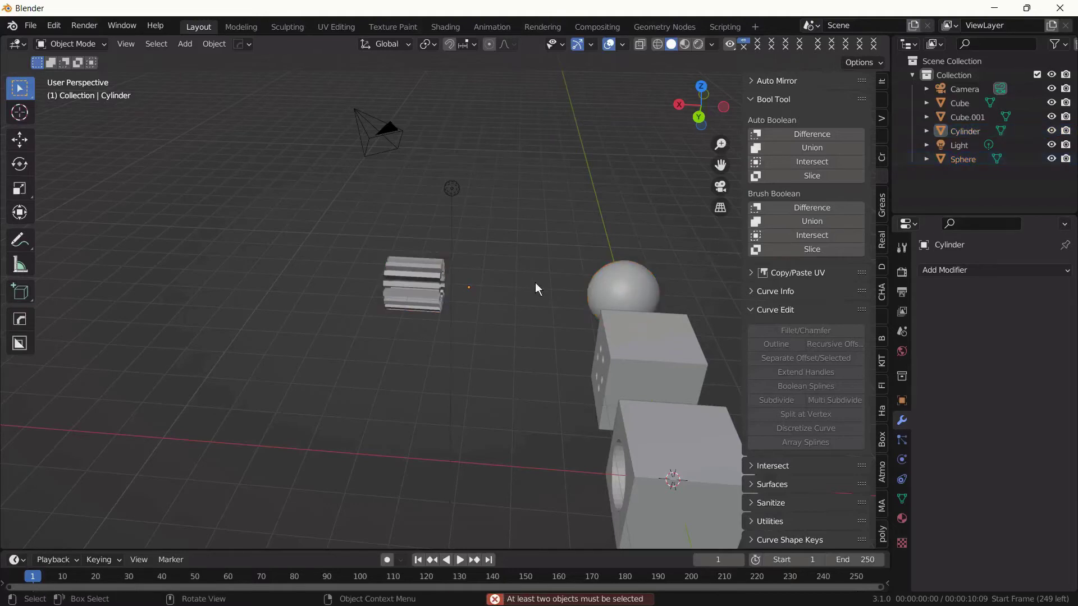
pyautogui.click(596, 293)
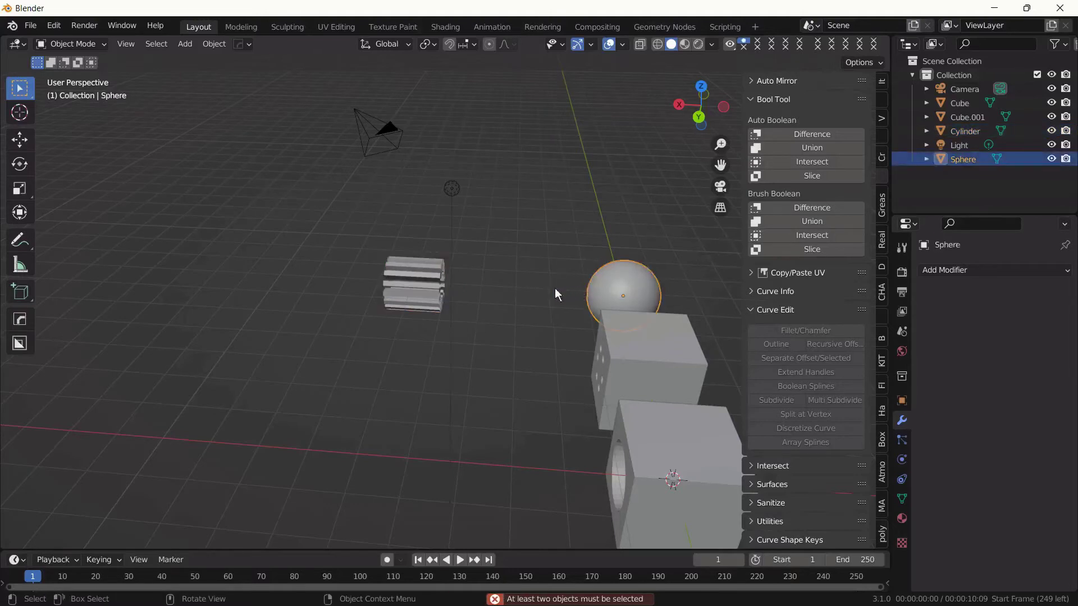
# Select the barred ring plus the sphere as active object and apply a Brush Boolean Difference
pyautogui.click(425, 308)
pyautogui.keyDown('shift'); pyautogui.click(592, 286); pyautogui.keyUp('shift')
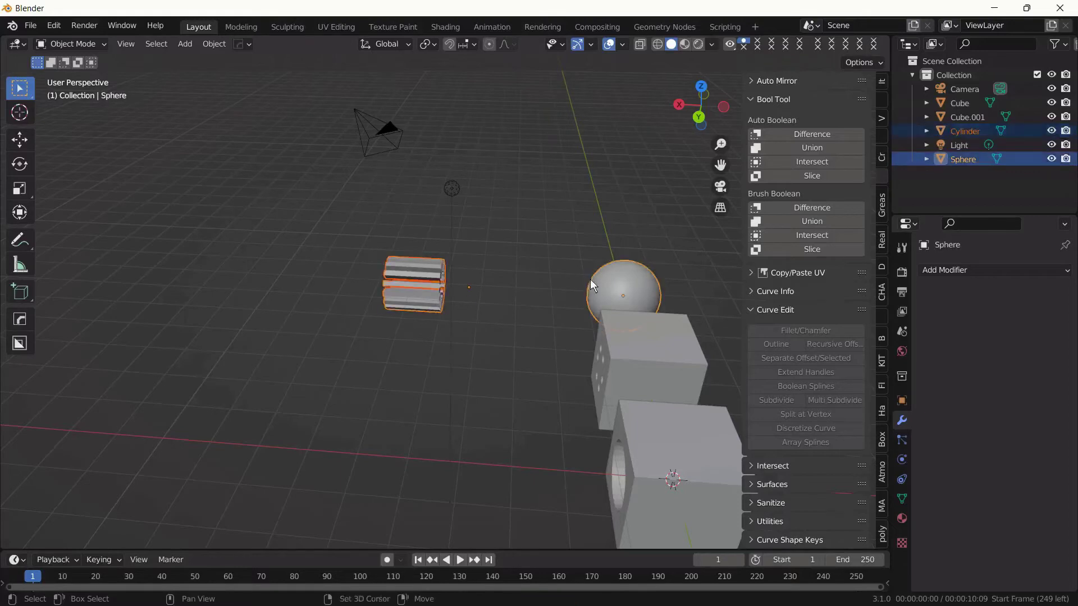
pyautogui.click(812, 208)
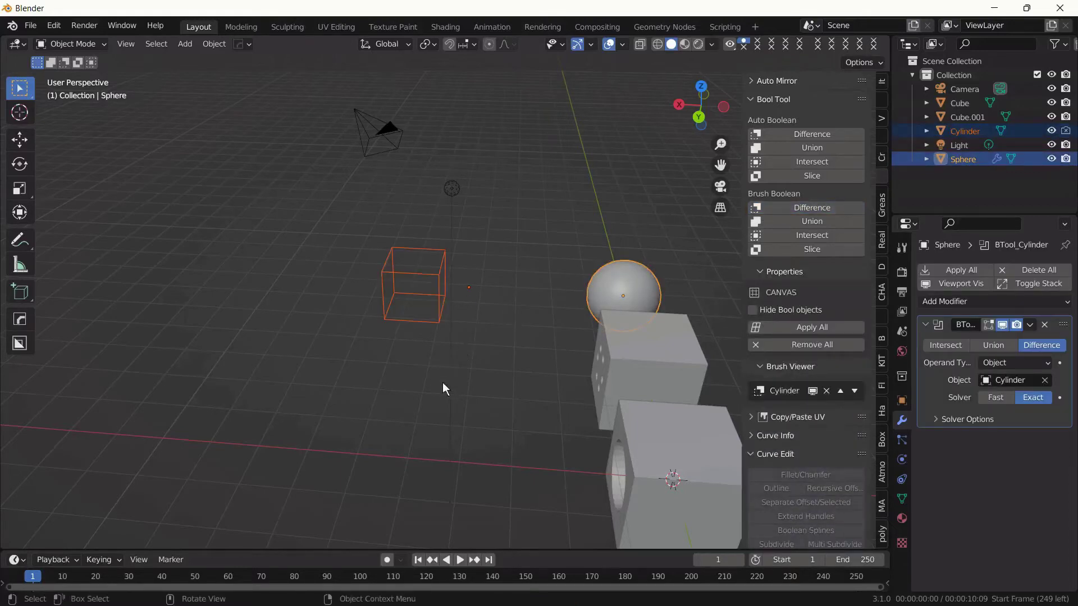
# Try to move the ring brush along X with the sphere still selected, and undo the move
pyautogui.scroll(3, 443, 382)
pyautogui.scroll(-4, 442, 383)
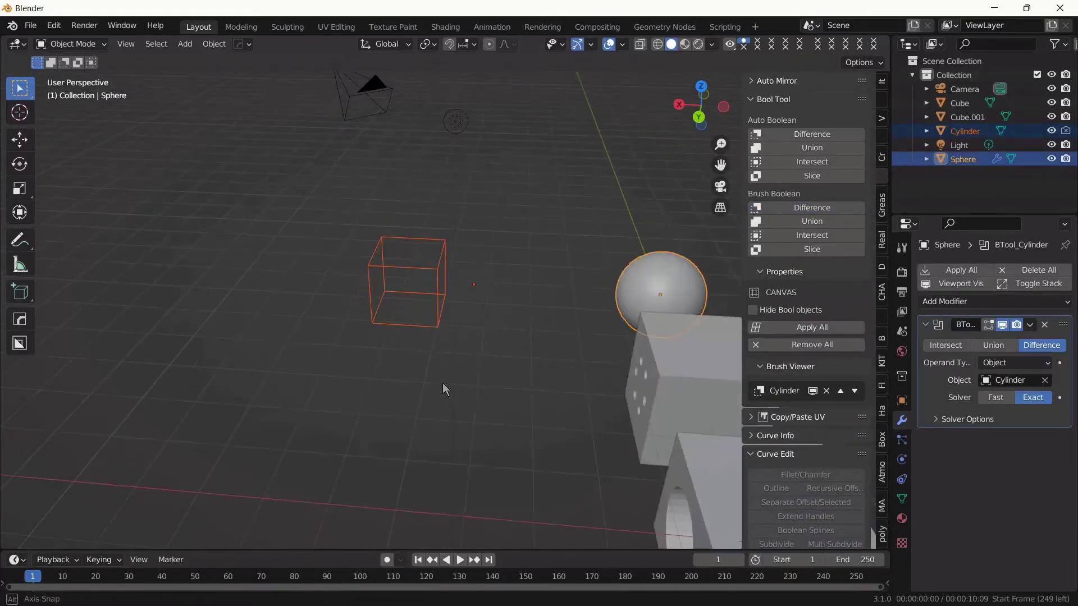
pyautogui.moveTo(442, 383); pyautogui.dragTo(474, 354, button='middle')
pyautogui.press('g')
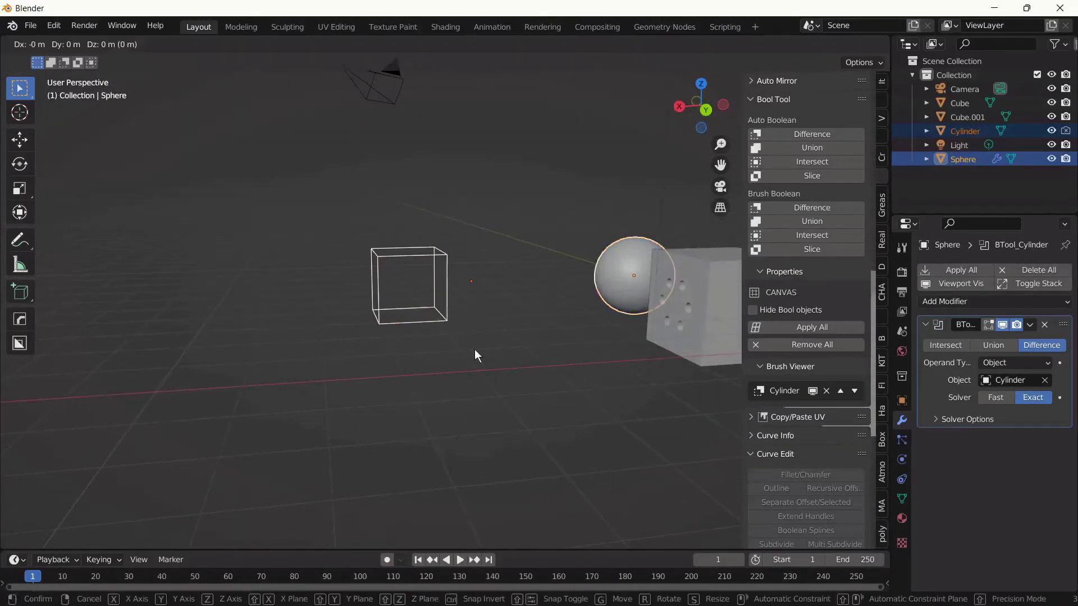
pyautogui.press('x')
pyautogui.click(494, 365)
pyautogui.hotkey('ctrl', 'z')
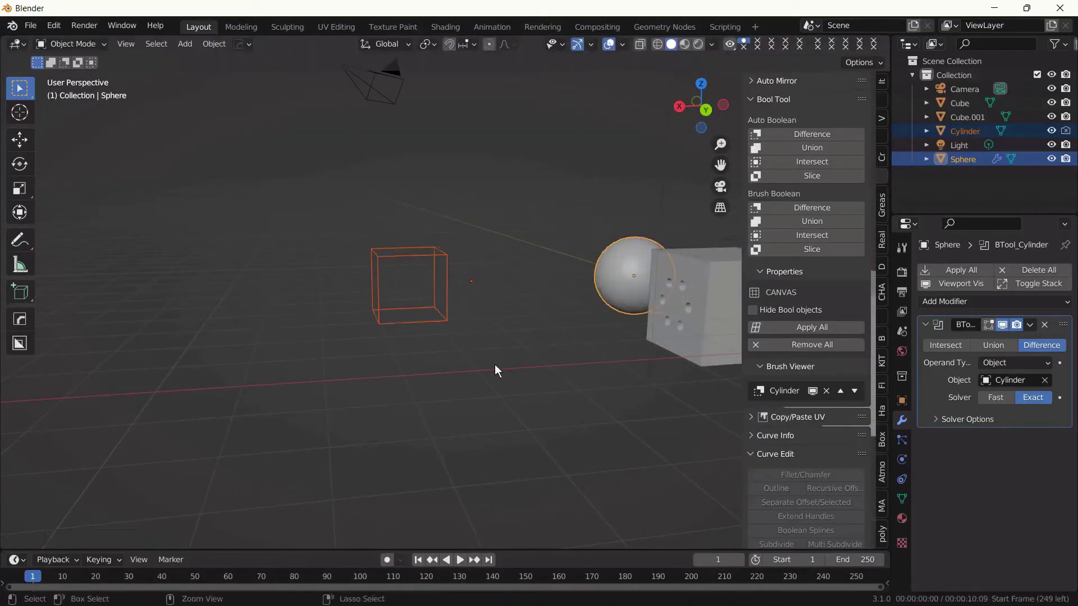
# Select only the ring brush and move it about 3.15 m in negative X toward the sphere
pyautogui.click(440, 320)
pyautogui.press('g')
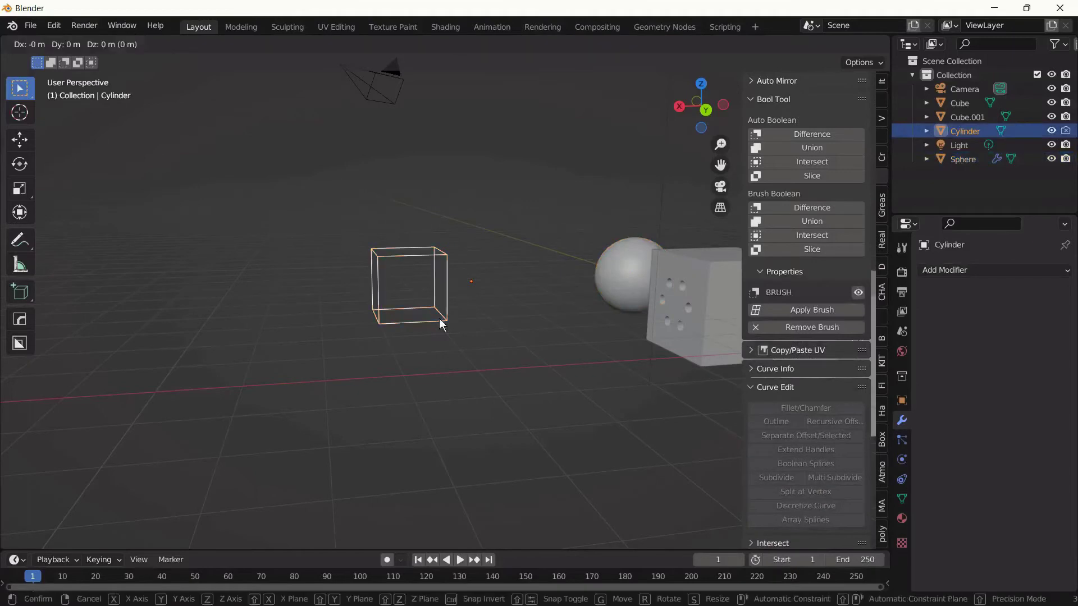
pyautogui.press('x')
pyautogui.click(422, 345)
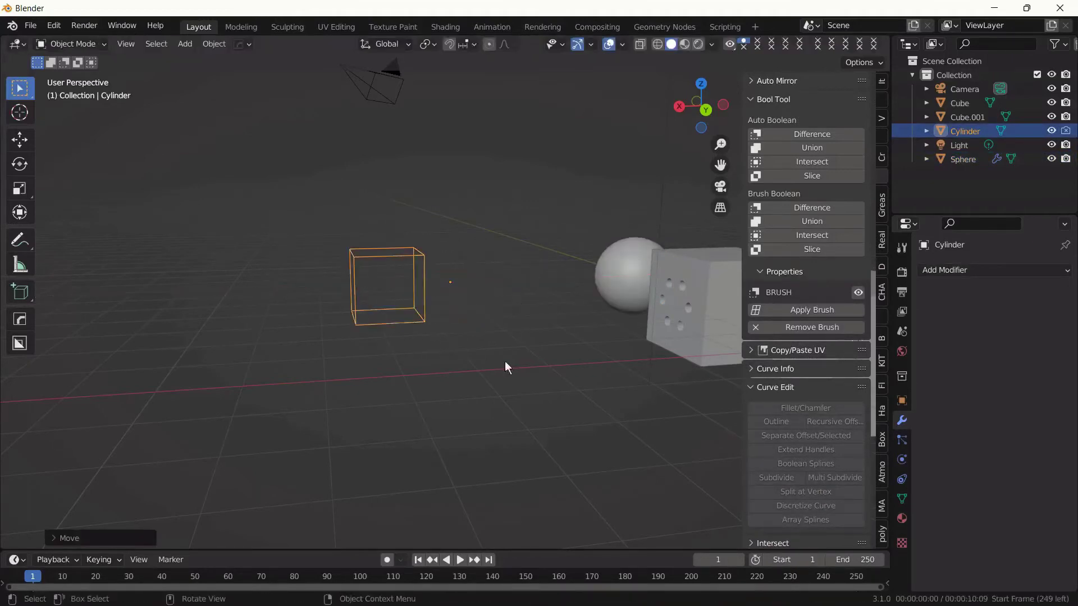
pyautogui.press('g')
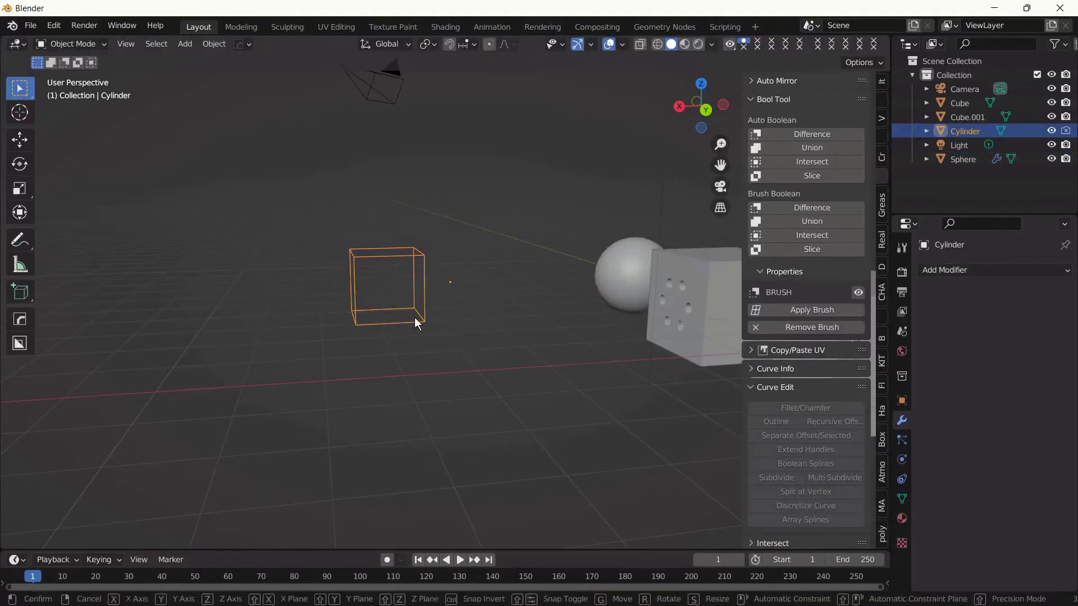
pyautogui.press('x')
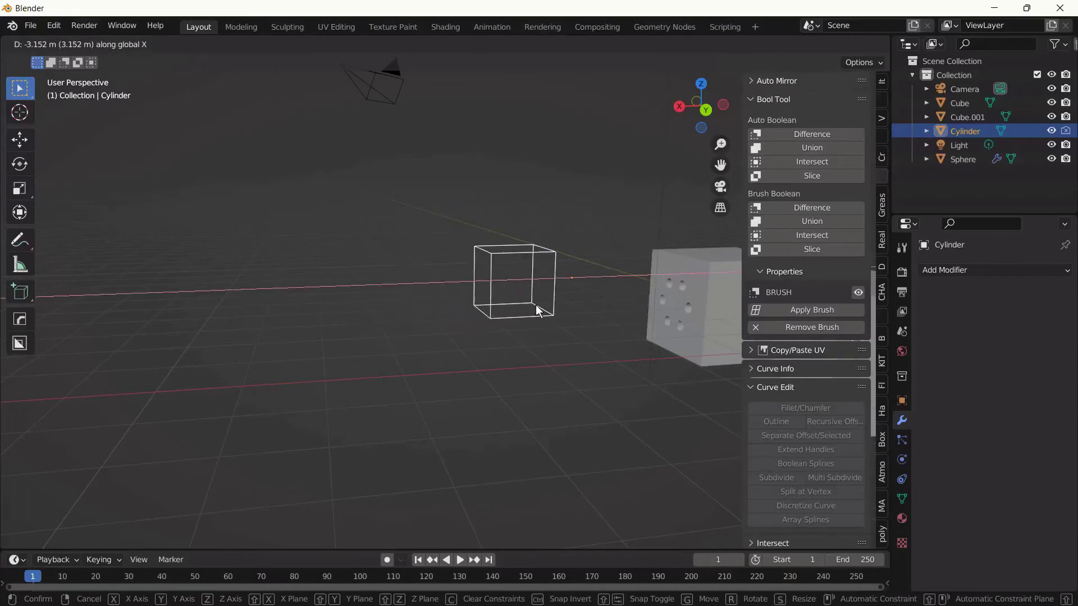
pyautogui.click(535, 304)
# Move the ring brush about 3.26 m further in negative X so that it cuts into the sphere
pyautogui.moveTo(535, 305); pyautogui.dragTo(556, 393, button='middle')
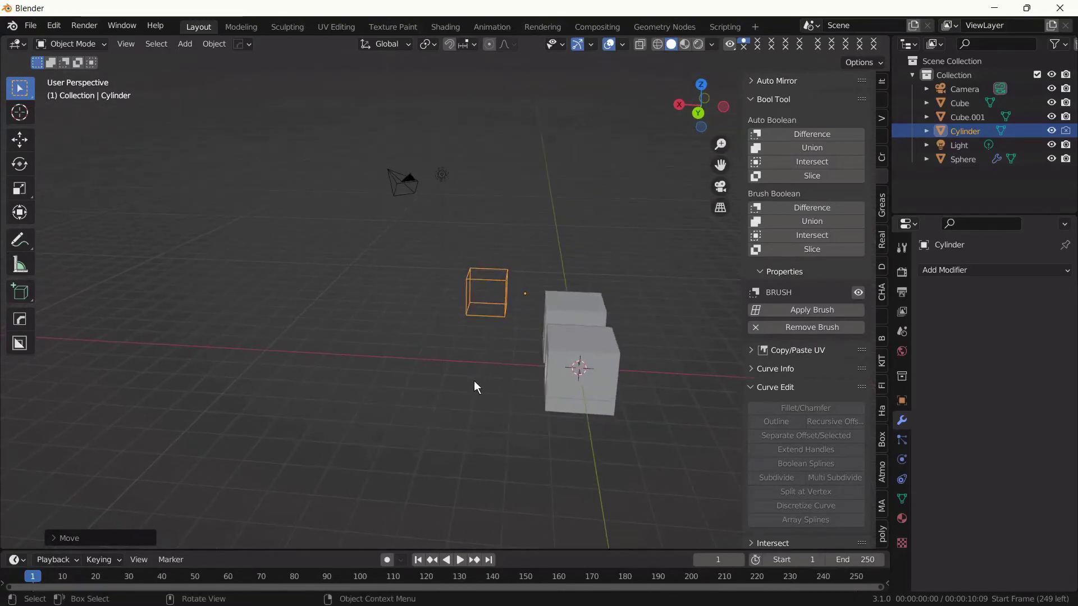
pyautogui.scroll(4, 473, 380)
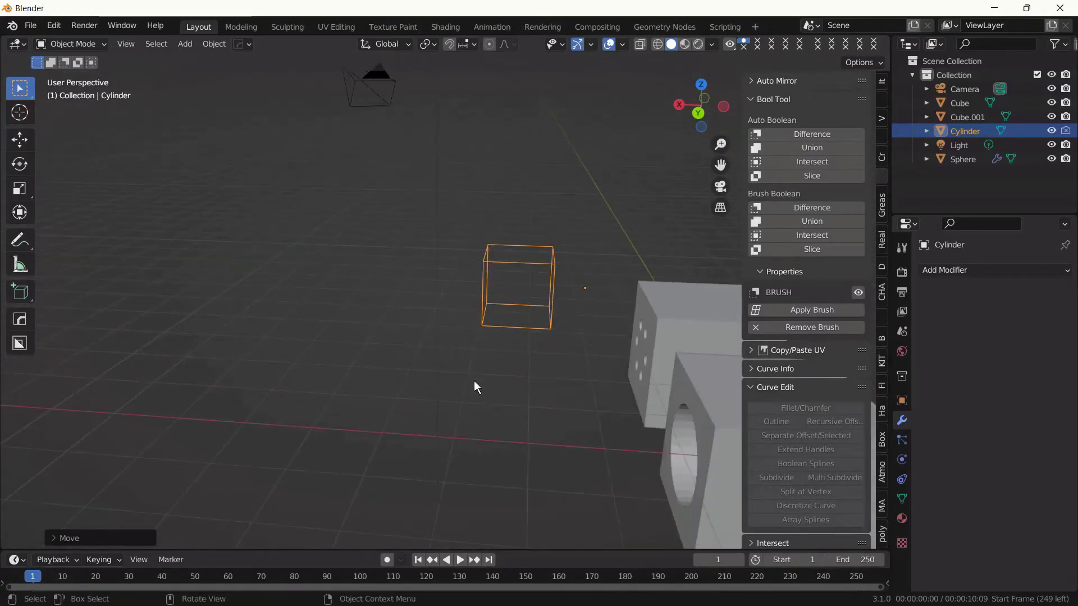
pyautogui.press('g')
pyautogui.press('x')
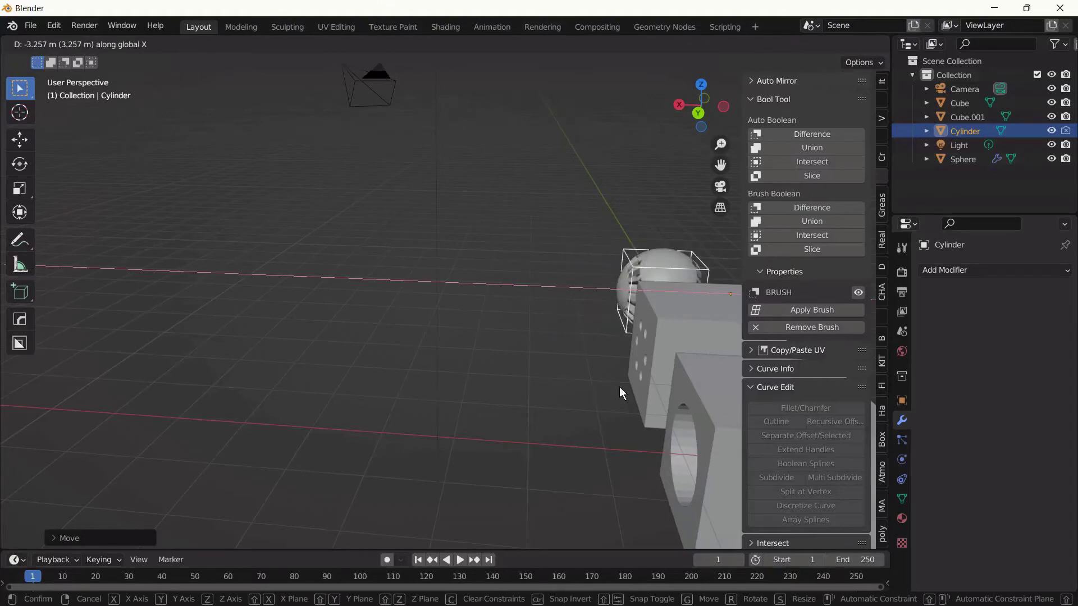
# Stretch the ring brush along X and move it about 1.09 m in negative X so it extends through the sphere
pyautogui.press('s')
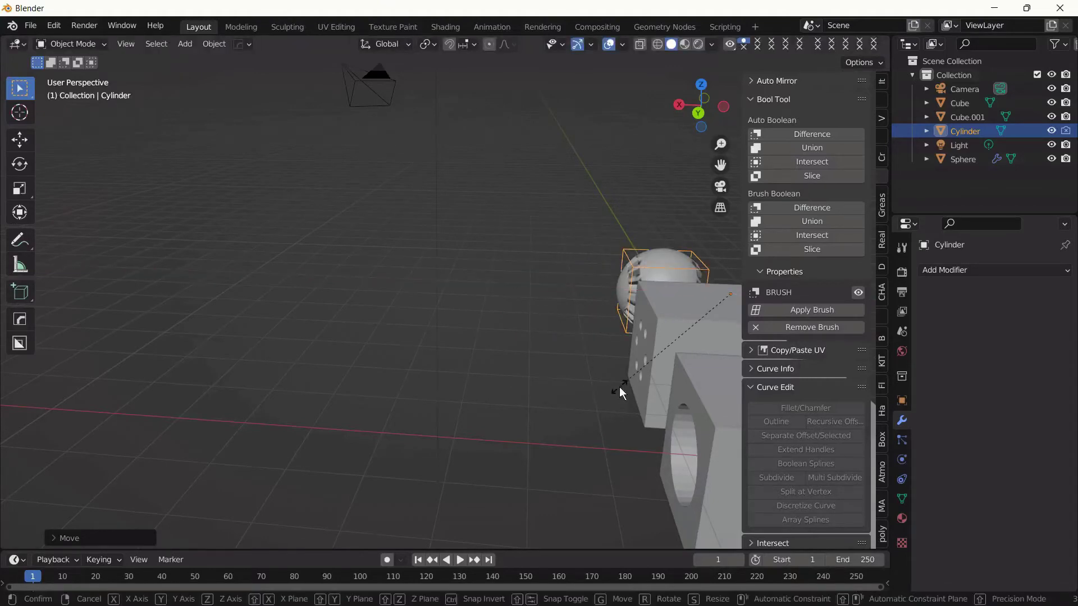
pyautogui.press('x')
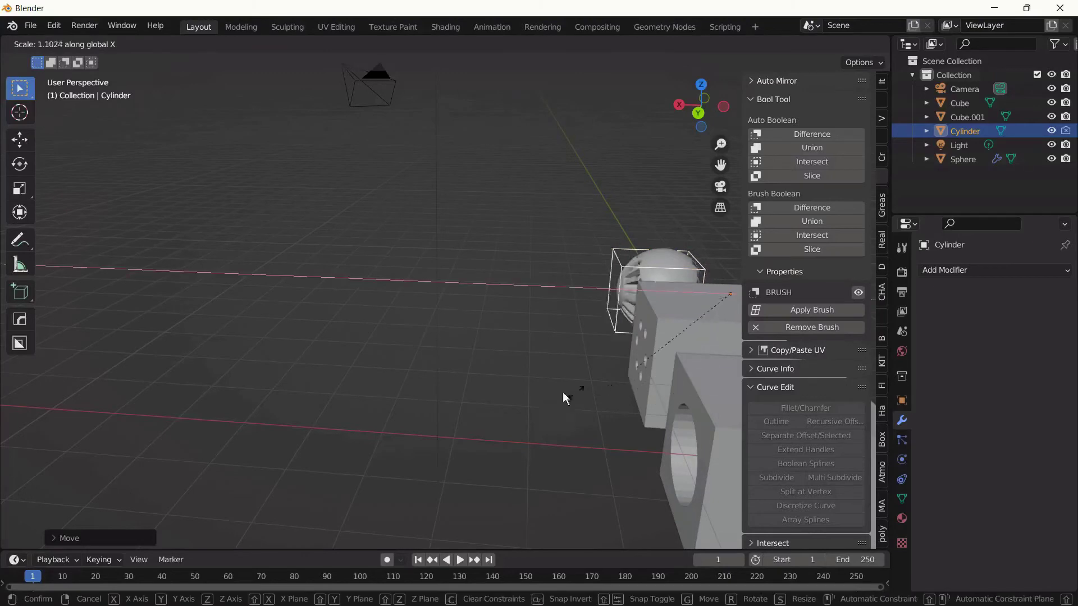
pyautogui.click(484, 387)
pyautogui.press('g')
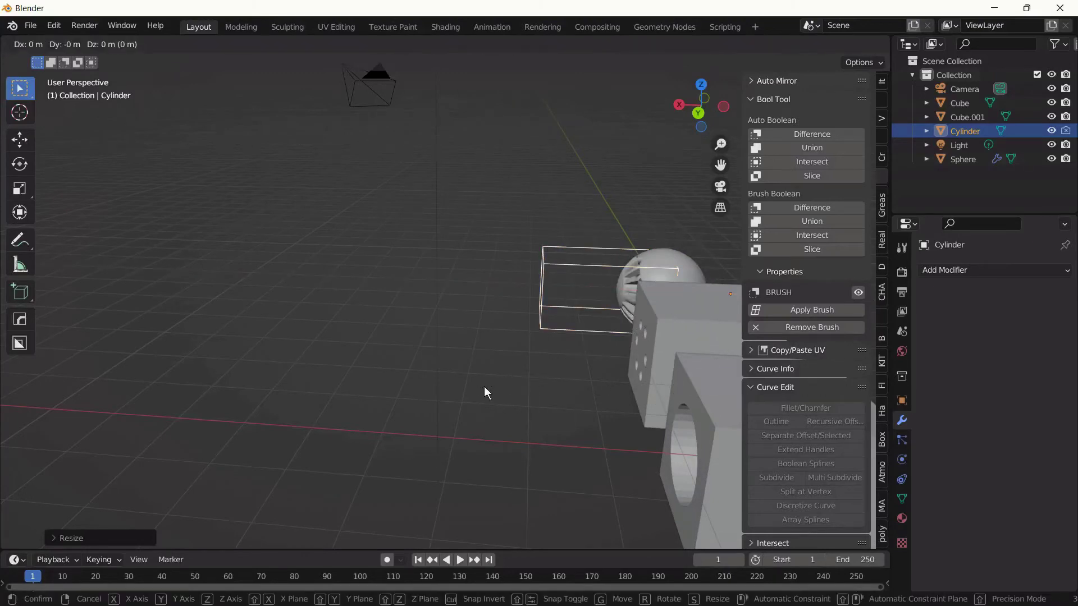
pyautogui.press('x')
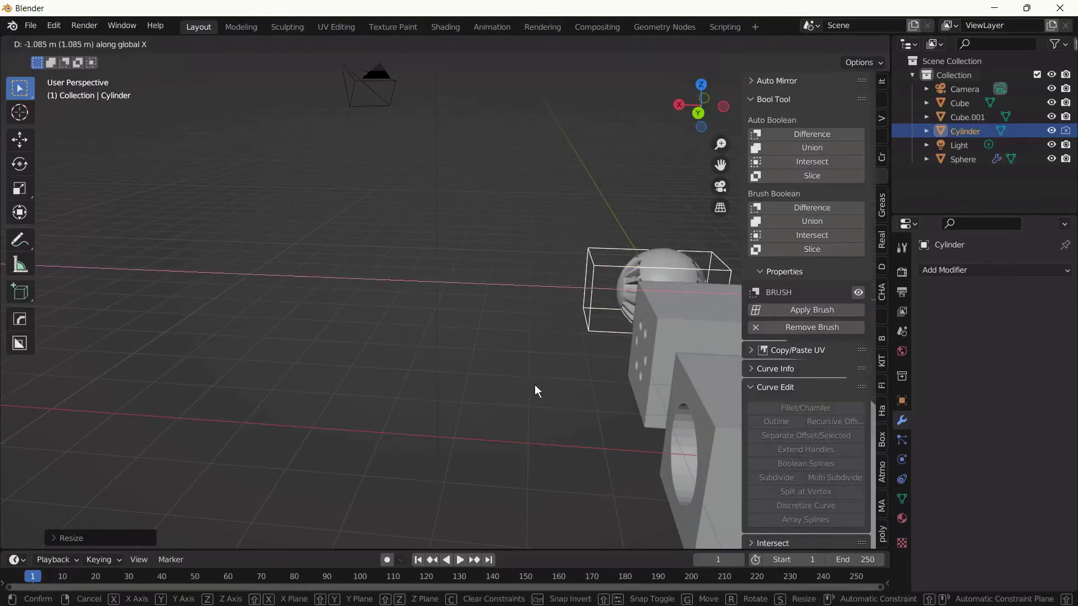
pyautogui.click(534, 385)
# Select the slotted sphere and apply all its Bool Tool brushes to make the cut permanent
pyautogui.moveTo(534, 385); pyautogui.dragTo(658, 401, button='middle')
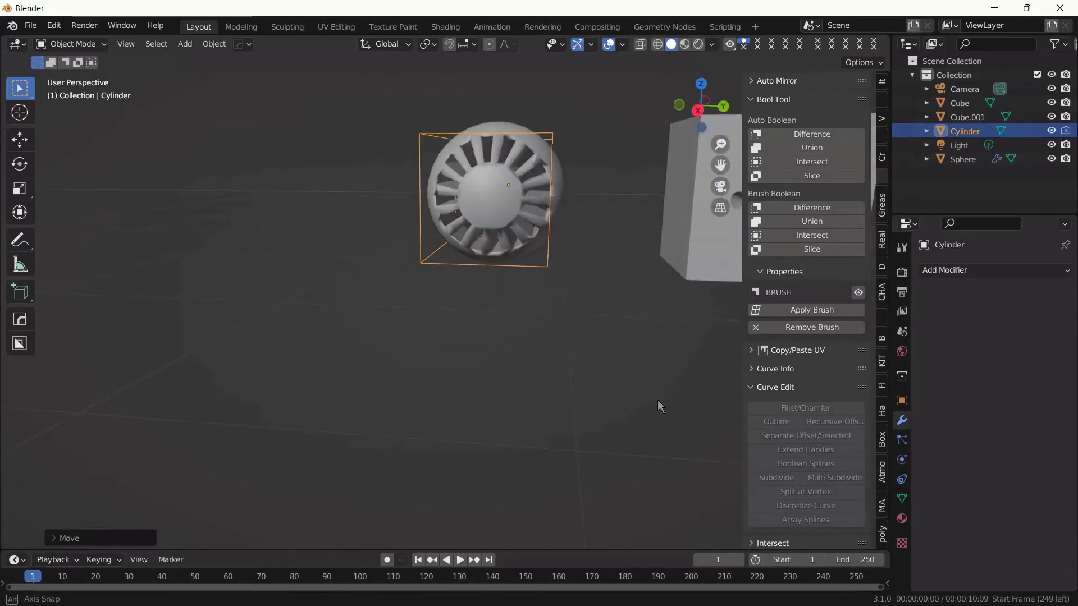
pyautogui.click(516, 226)
pyautogui.rightClick(514, 226)
pyautogui.click(502, 240)
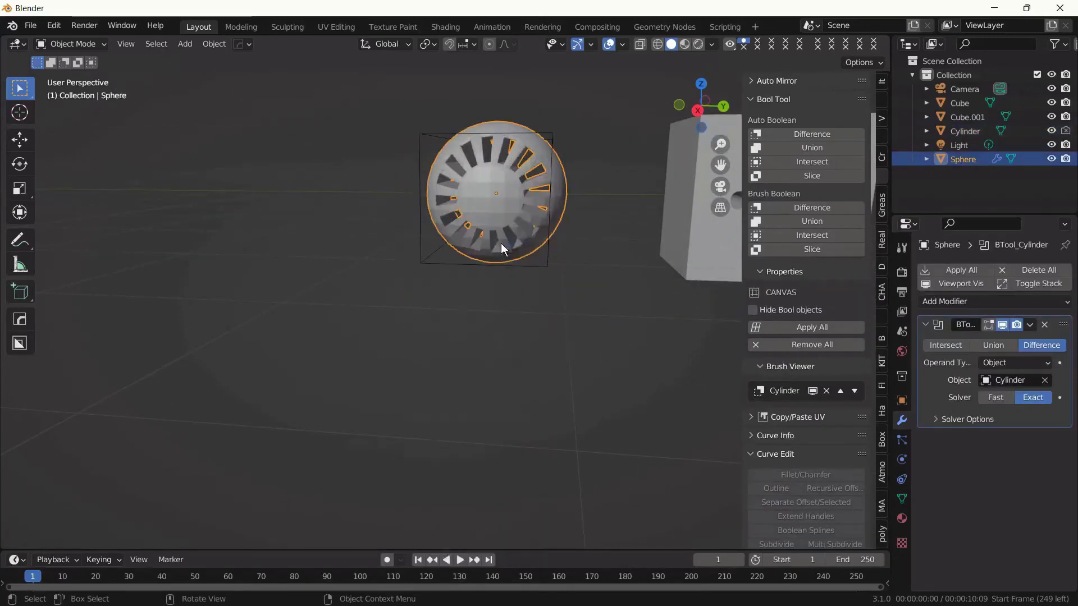
pyautogui.moveTo(514, 339)
pyautogui.mouseDown(button='middle')
pyautogui.moveTo(550, 328)
pyautogui.moveTo(500, 338)
pyautogui.mouseUp(button='middle')
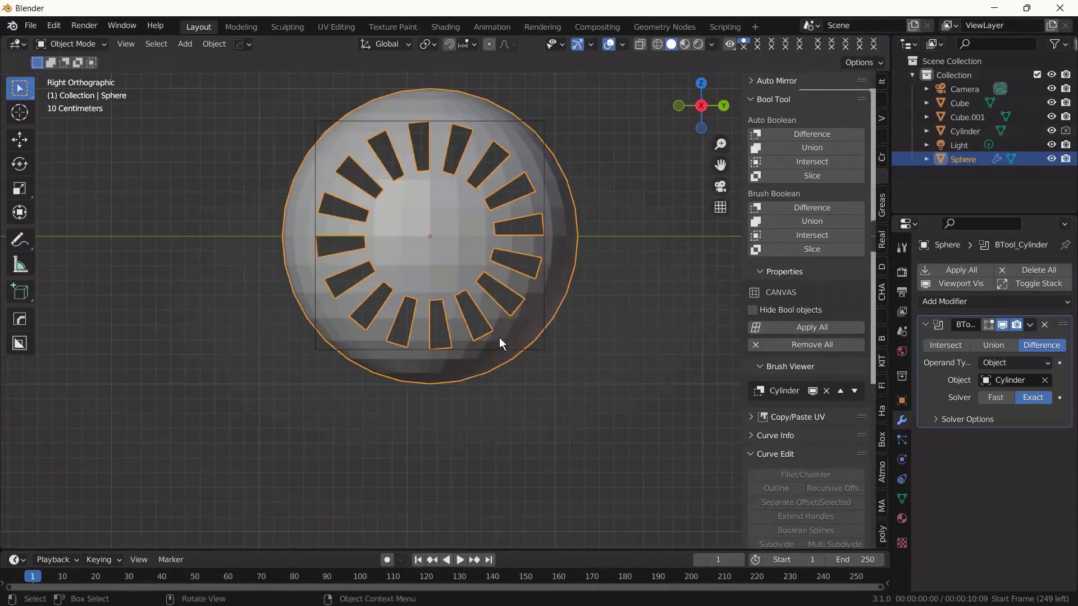
pyautogui.scroll(-3, 630, 457)
pyautogui.moveTo(630, 457); pyautogui.dragTo(605, 436, button='middle')
pyautogui.click(825, 328)
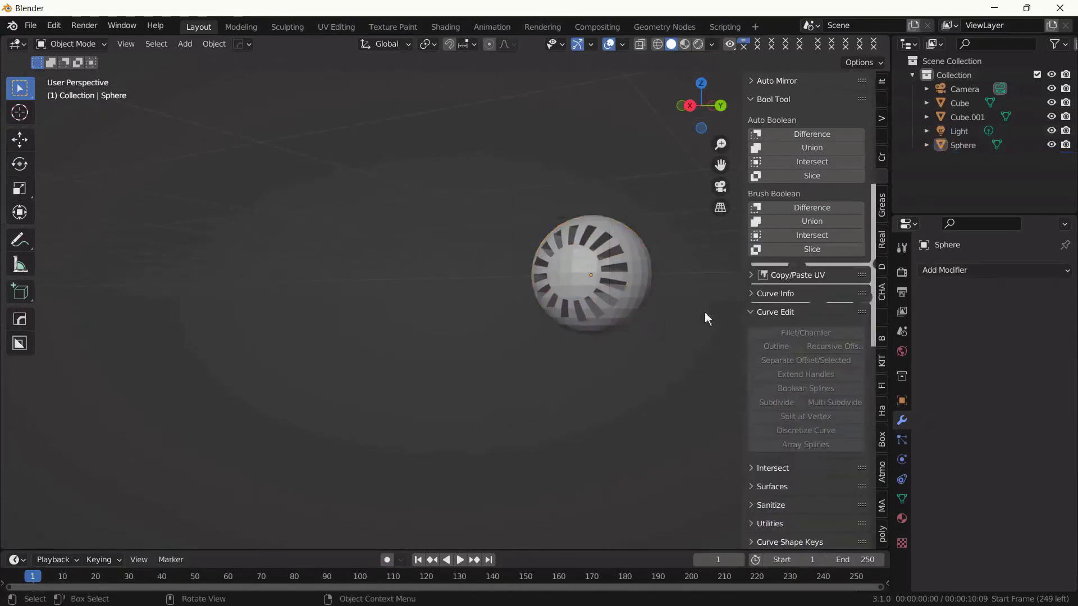
# Examine the slotted sphere from several sides together with the two cut cubes
pyautogui.moveTo(626, 326); pyautogui.dragTo(617, 354, button='middle')
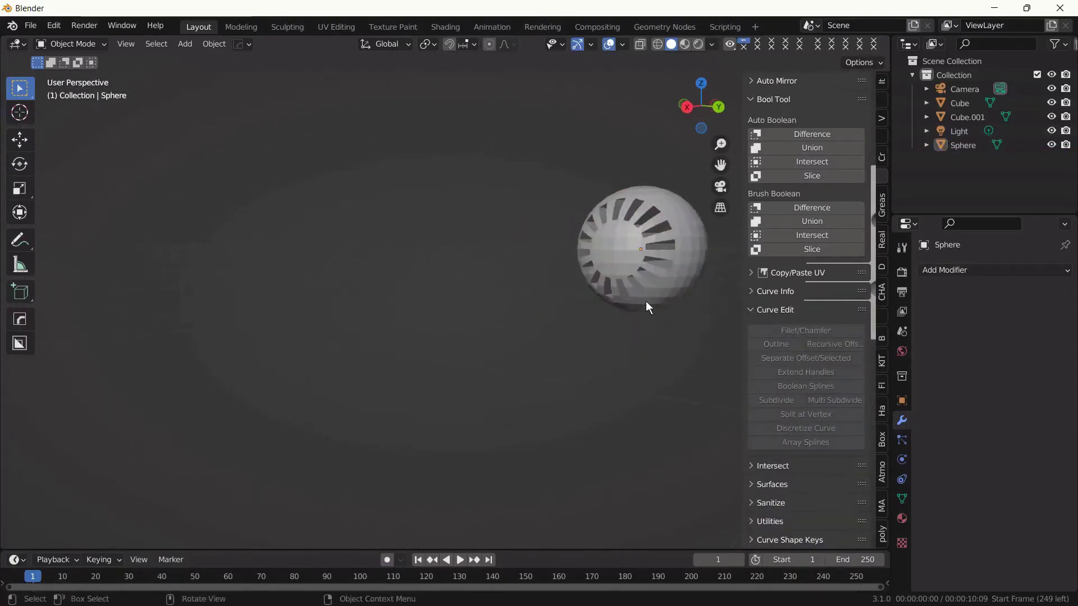
pyautogui.click(646, 303)
pyautogui.moveTo(671, 322); pyautogui.dragTo(842, 329, button='middle')
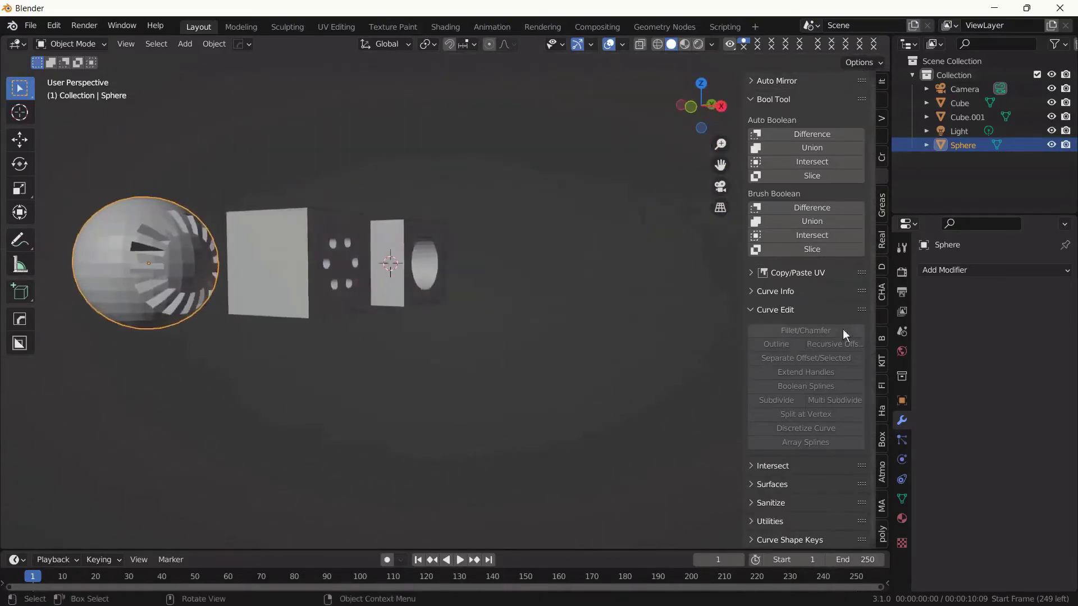
pyautogui.scroll(3, 651, 365)
pyautogui.moveTo(407, 358)
pyautogui.keyDown('shift'); pyautogui.mouseDown(button='middle')
pyautogui.moveTo(651, 365)
pyautogui.moveTo(524, 385)
pyautogui.moveTo(325, 385)
pyautogui.moveTo(477, 363)
pyautogui.moveTo(369, 376)
pyautogui.moveTo(396, 352)
pyautogui.mouseUp(button='middle'); pyautogui.keyUp('shift')
pyautogui.click(396, 351)
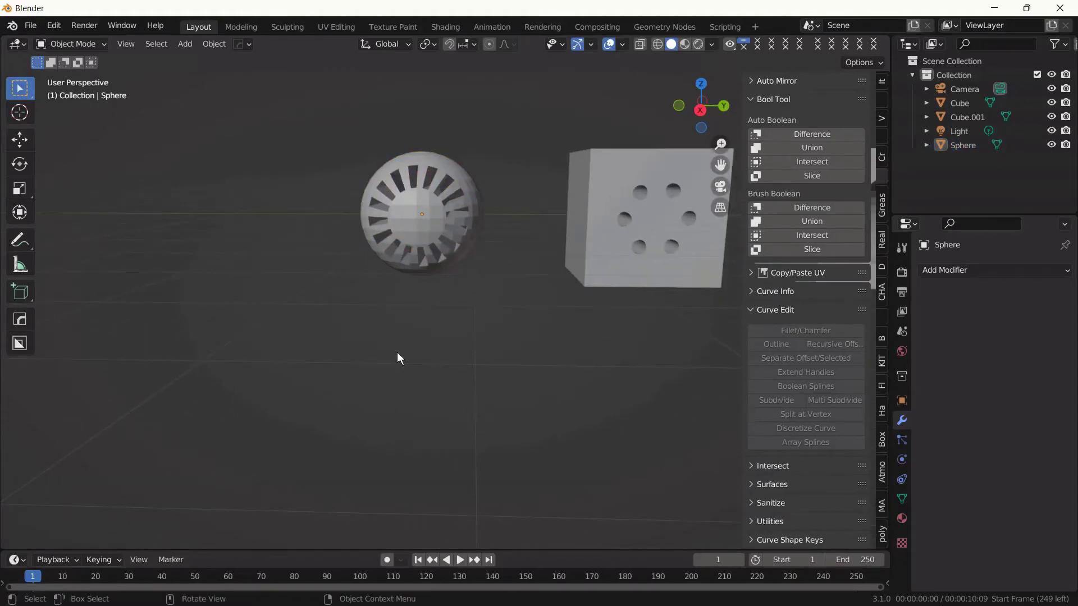
pyautogui.moveTo(396, 351); pyautogui.dragTo(417, 362, button='middle')
pyautogui.scroll(-8, 416, 362)
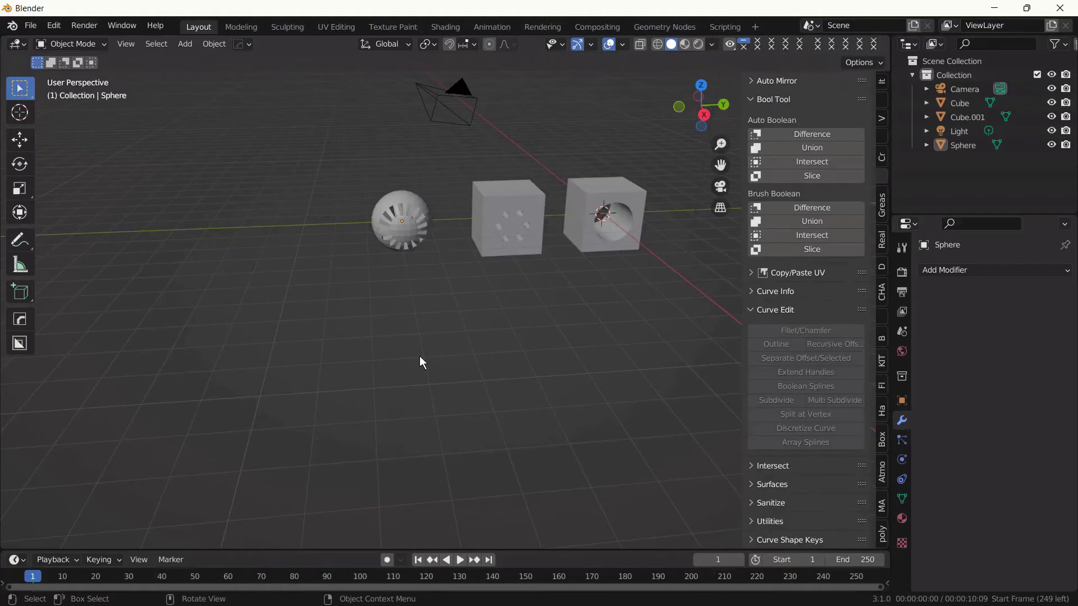
# Add a mesh cylinder and move it about 10 m in negative Y, beyond the slotted sphere
pyautogui.hotkey('shift', 'a')
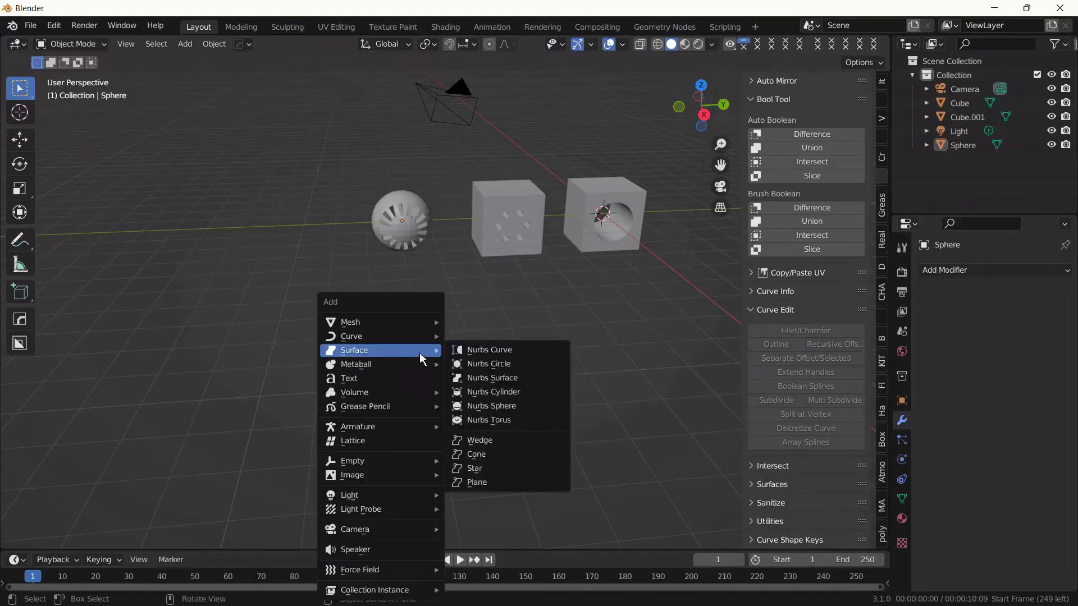
pyautogui.moveTo(427, 321)
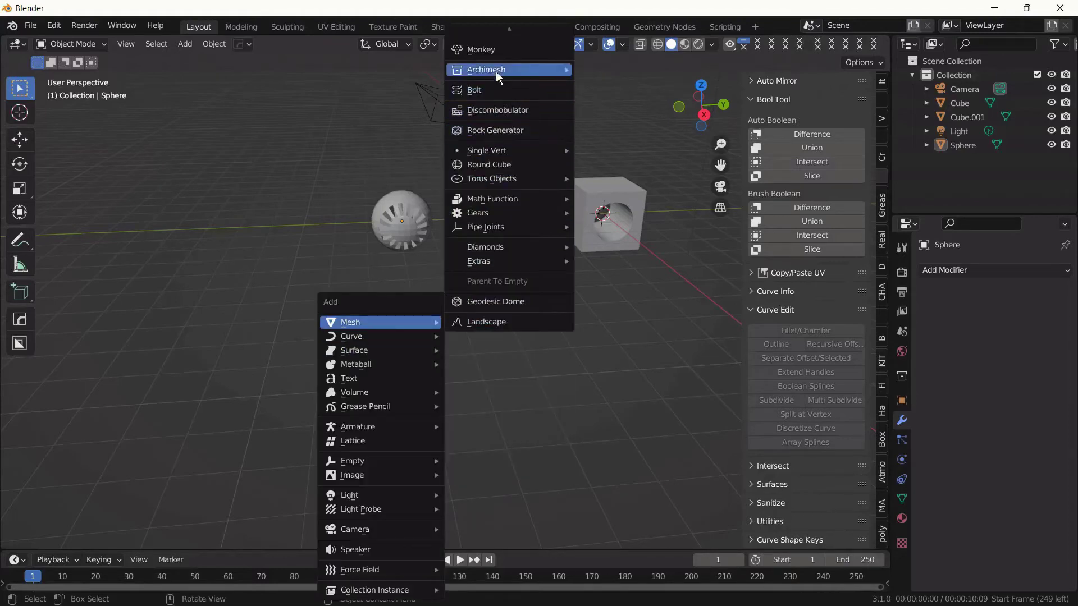
pyautogui.moveTo(510, 29)
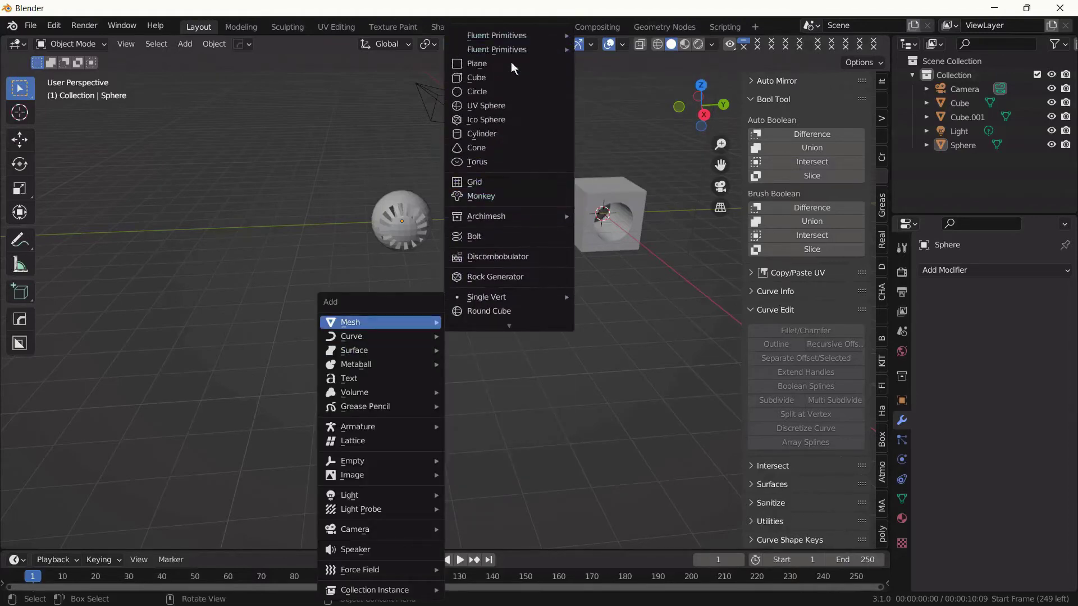
pyautogui.click(512, 140)
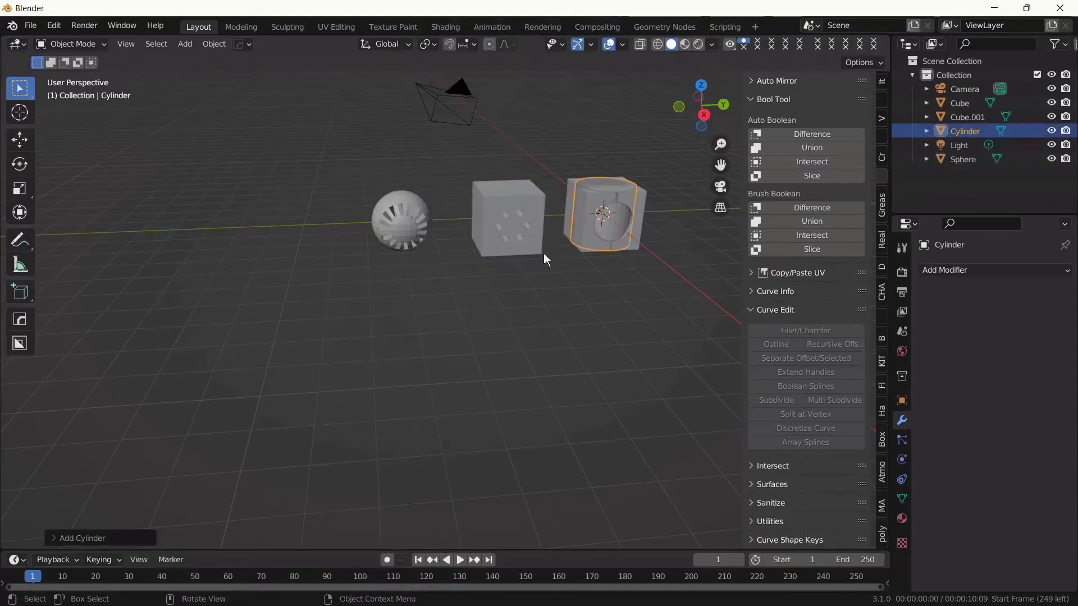
pyautogui.press('g')
pyautogui.press('y')
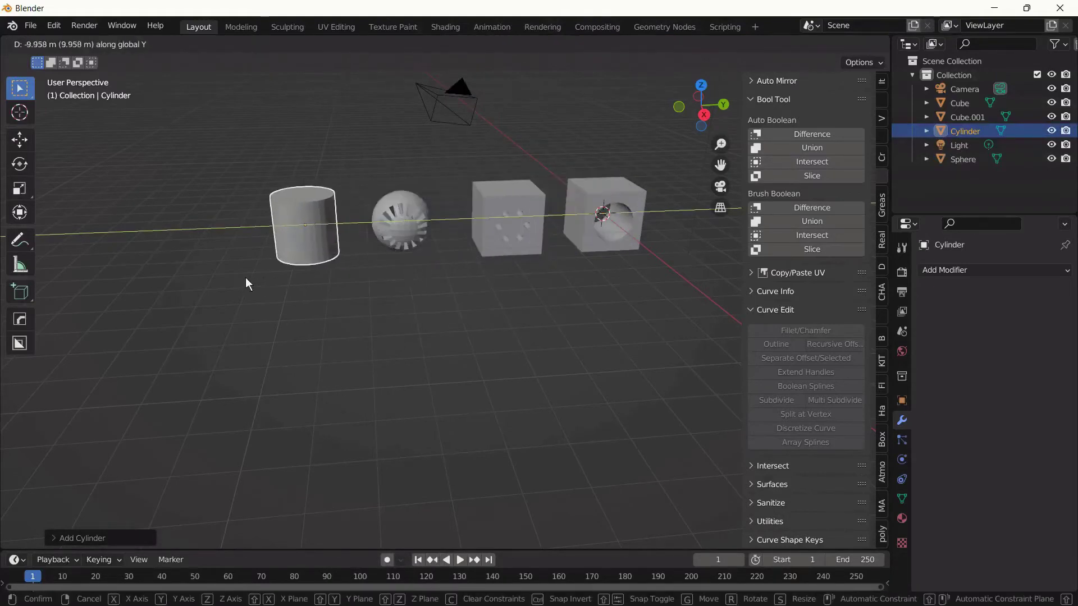
pyautogui.click(238, 277)
# In the right side view, move the cylinder about 0.26 m in positive Y toward the sphere
pyautogui.press('KP_3')
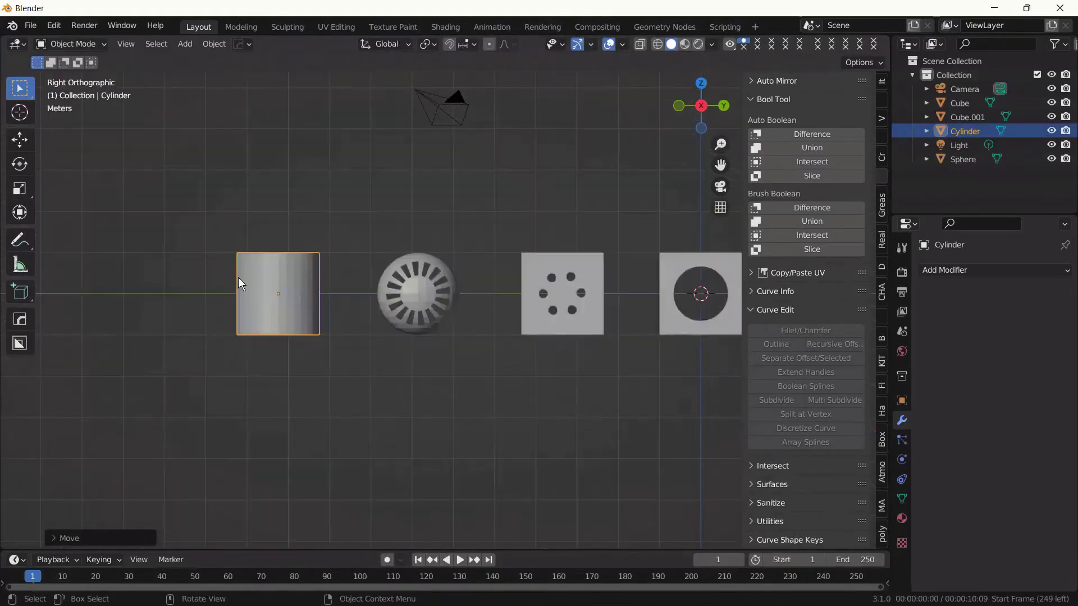
pyautogui.press('g')
pyautogui.press('y')
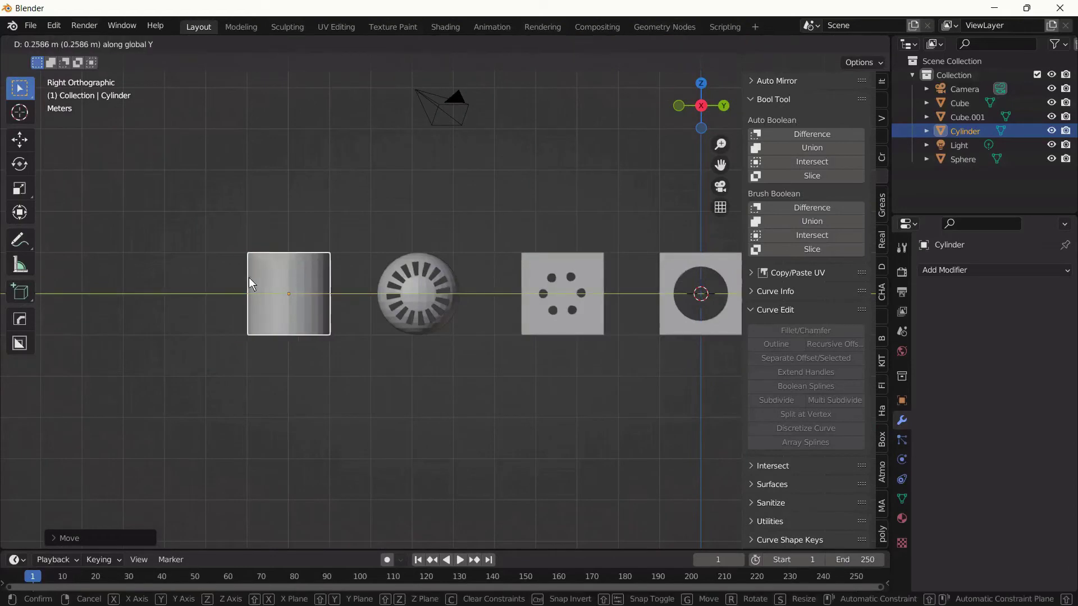
pyautogui.click(248, 277)
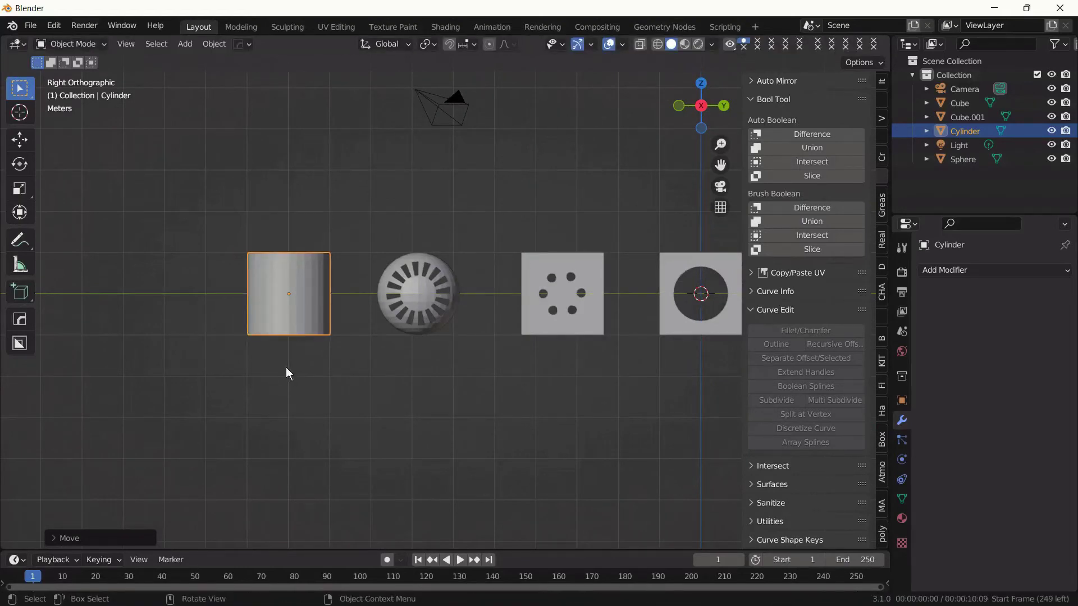
# Add a mesh plane and move it about 12.5 m in negative Y, past the cylinder
pyautogui.moveTo(285, 367); pyautogui.dragTo(281, 434, button='middle')
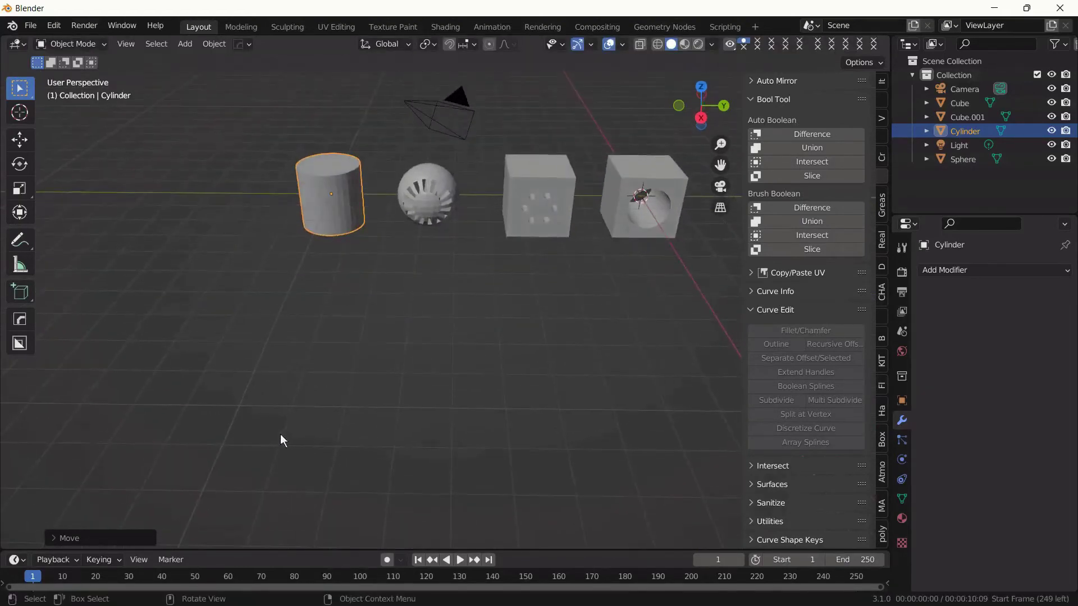
pyautogui.hotkey('shift', 'a')
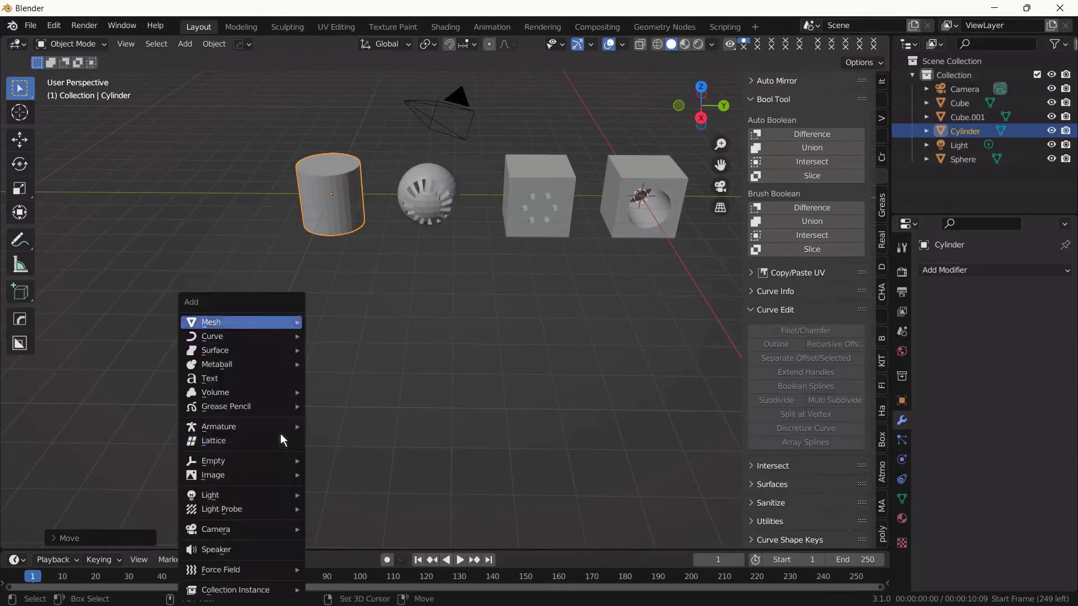
pyautogui.moveTo(287, 322)
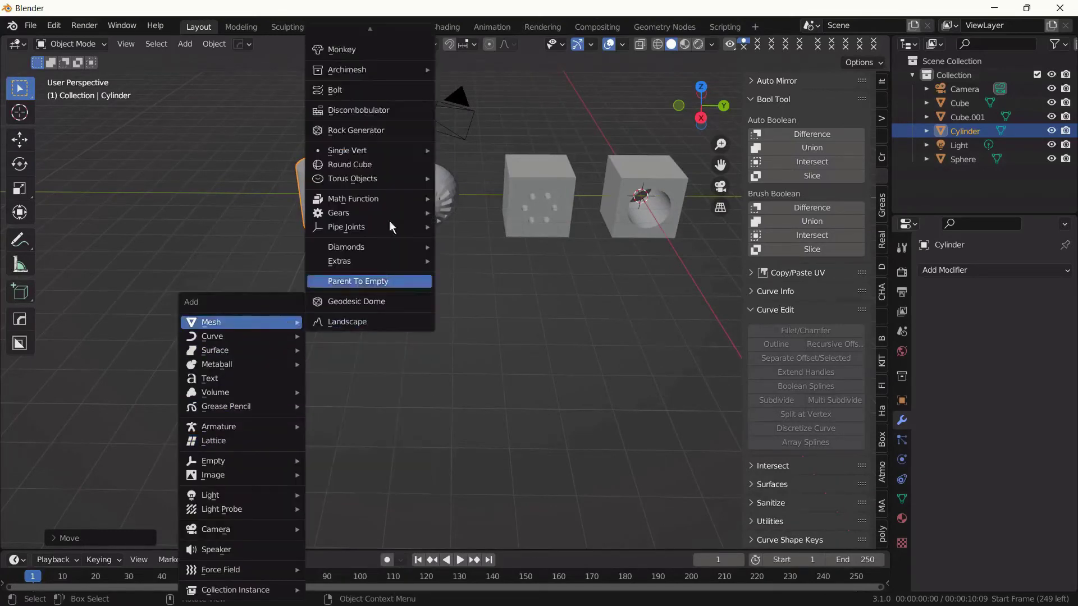
pyautogui.moveTo(385, 25)
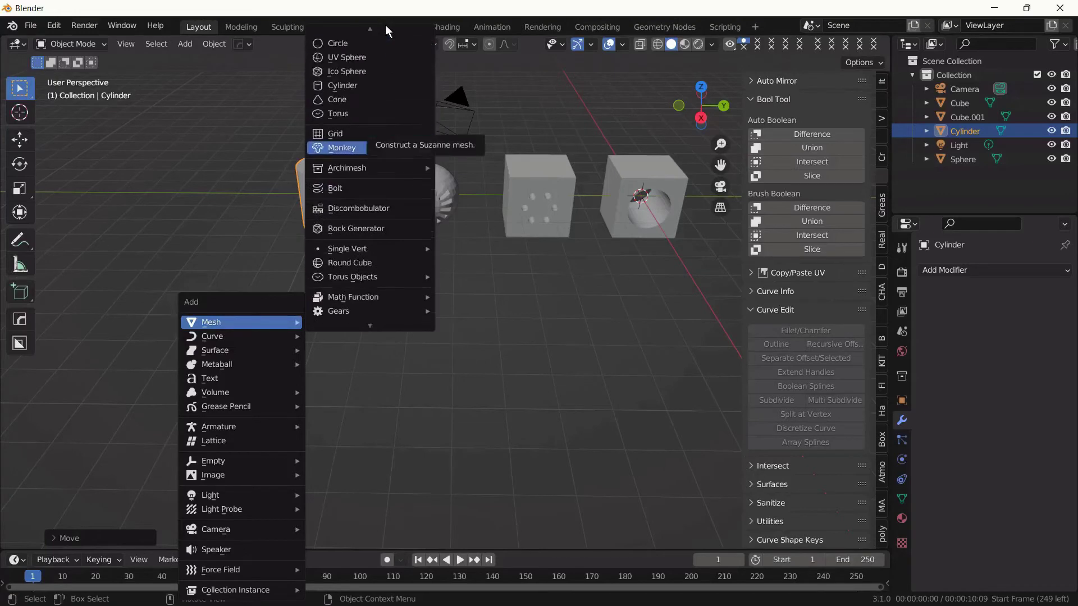
pyautogui.click(379, 64)
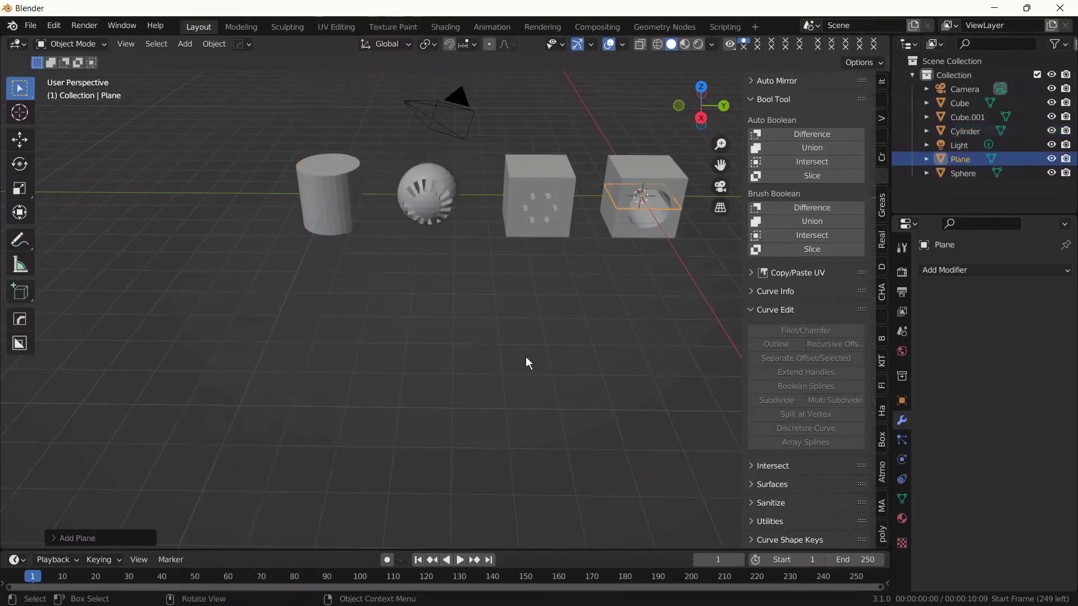
pyautogui.press('g')
pyautogui.press('y')
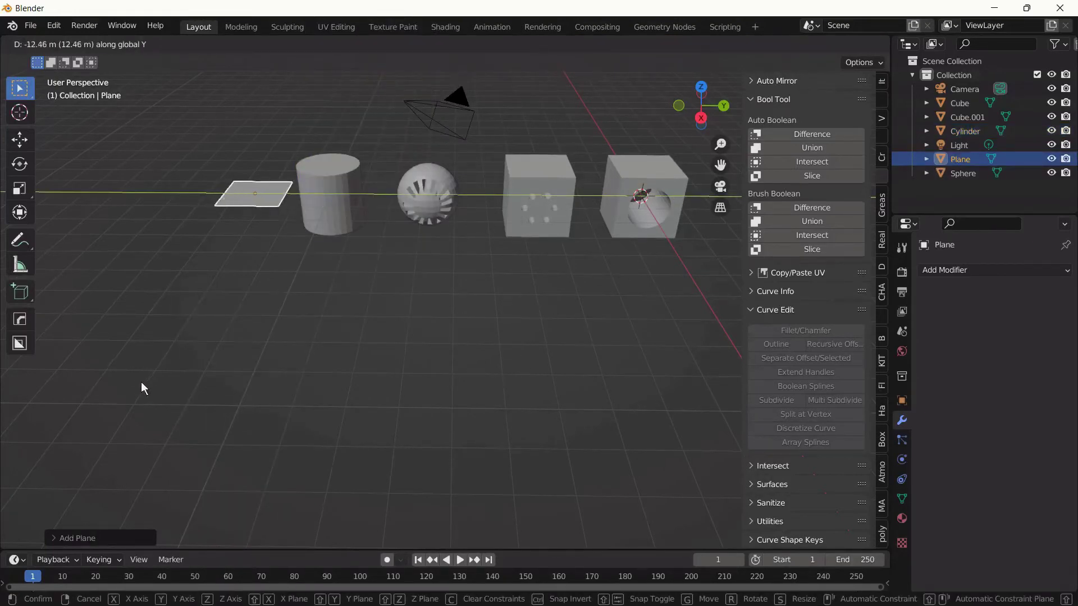
pyautogui.click(136, 387)
# Move the plane about 6.5 m in positive X, in front of the row of objects, and show the right side view
pyautogui.press('g')
pyautogui.press('x')
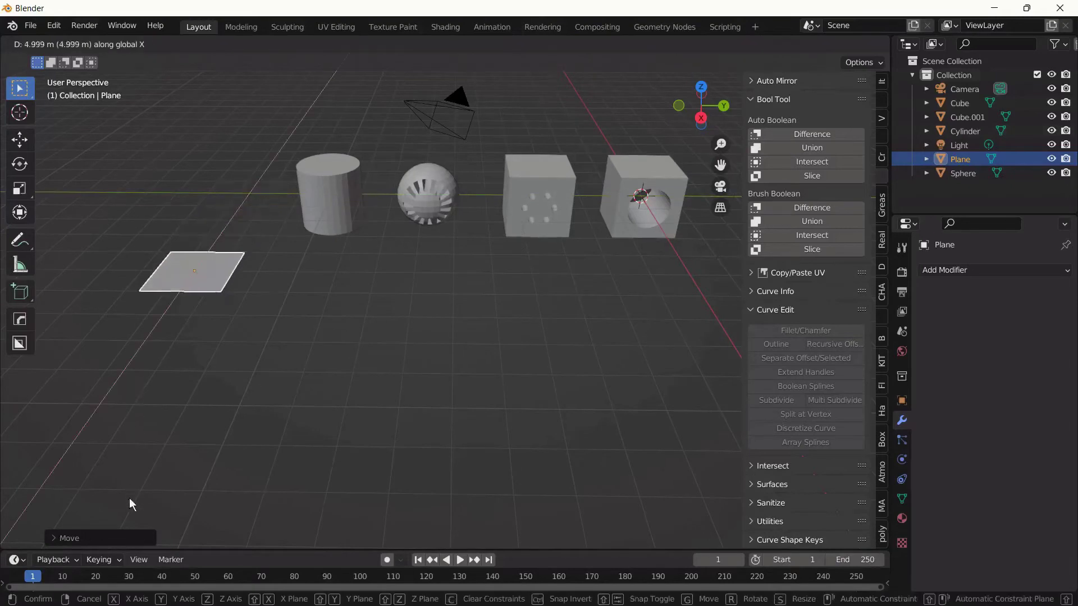
pyautogui.click(127, 533)
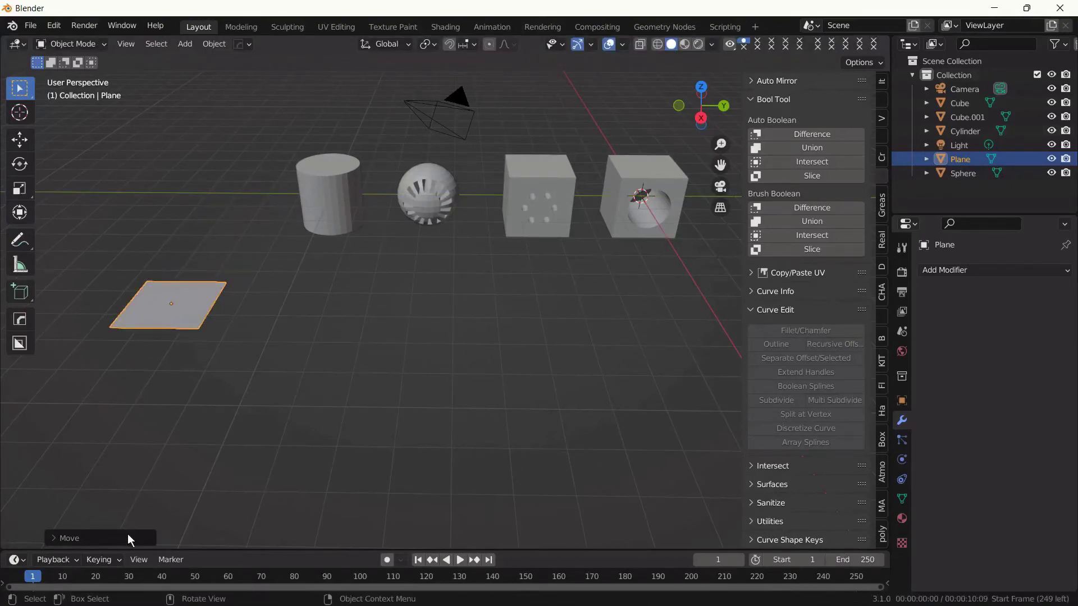
pyautogui.press('KP_3')
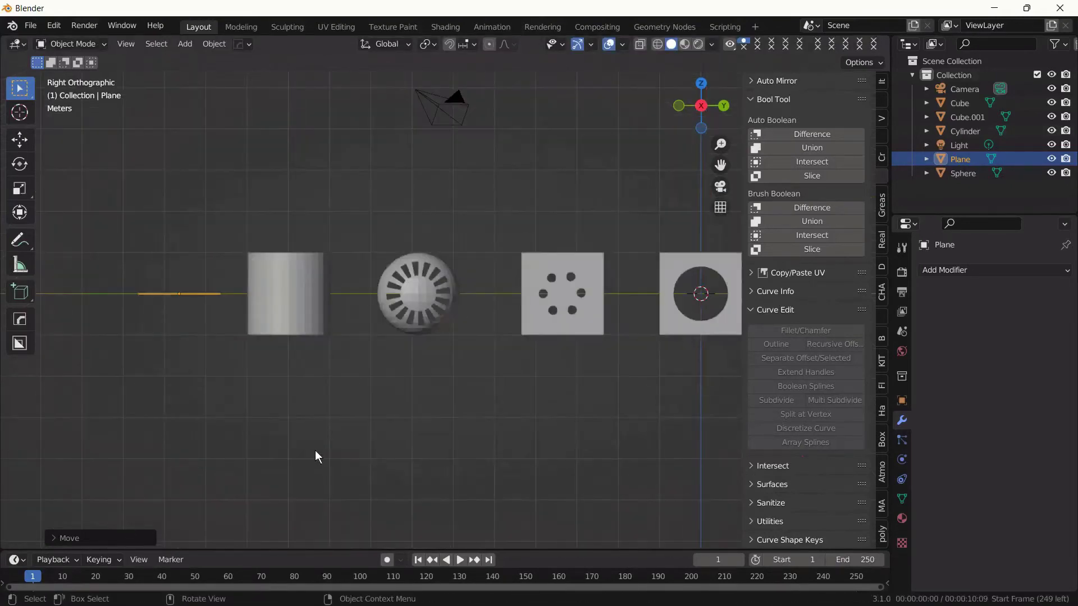
pyautogui.press('g')
pyautogui.press('y')
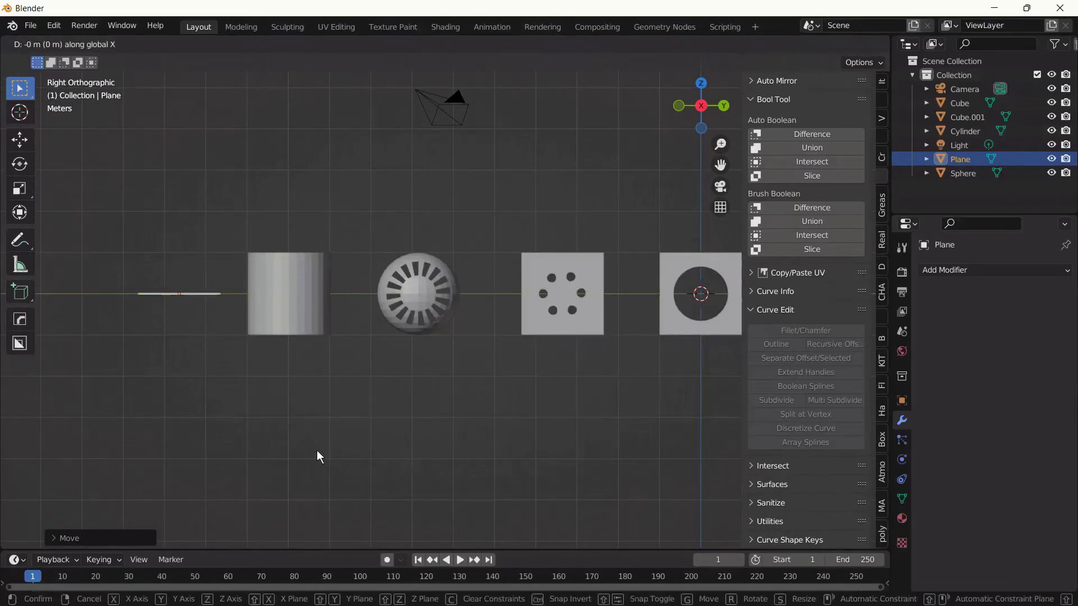
pyautogui.press('Escape')
# Move the plane about 2.7 m in positive Y to line it up with the cylinder
pyautogui.press('g')
pyautogui.press('y')
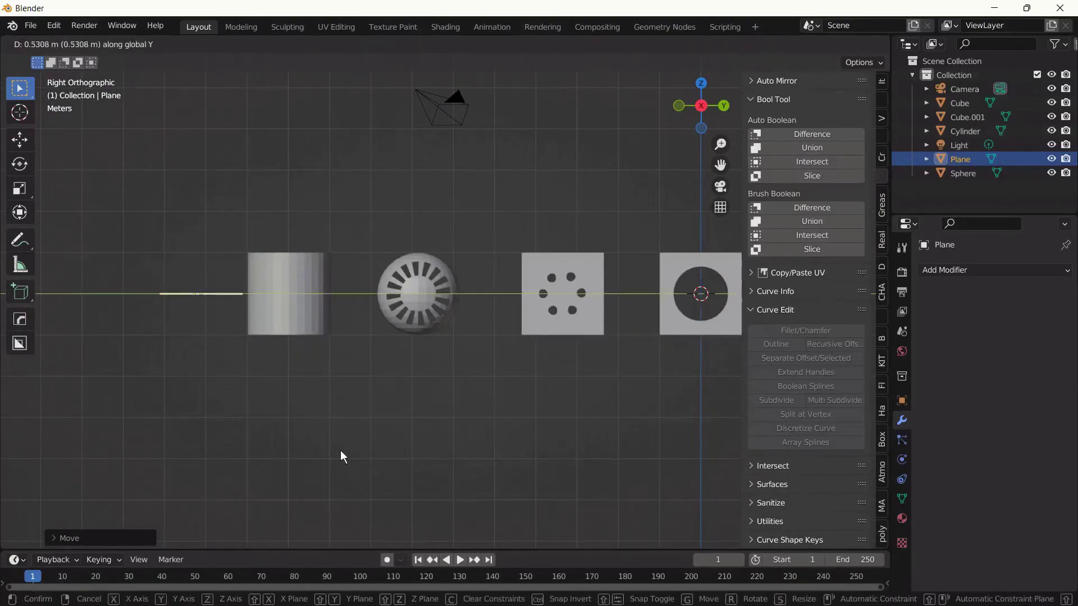
pyautogui.click(427, 451)
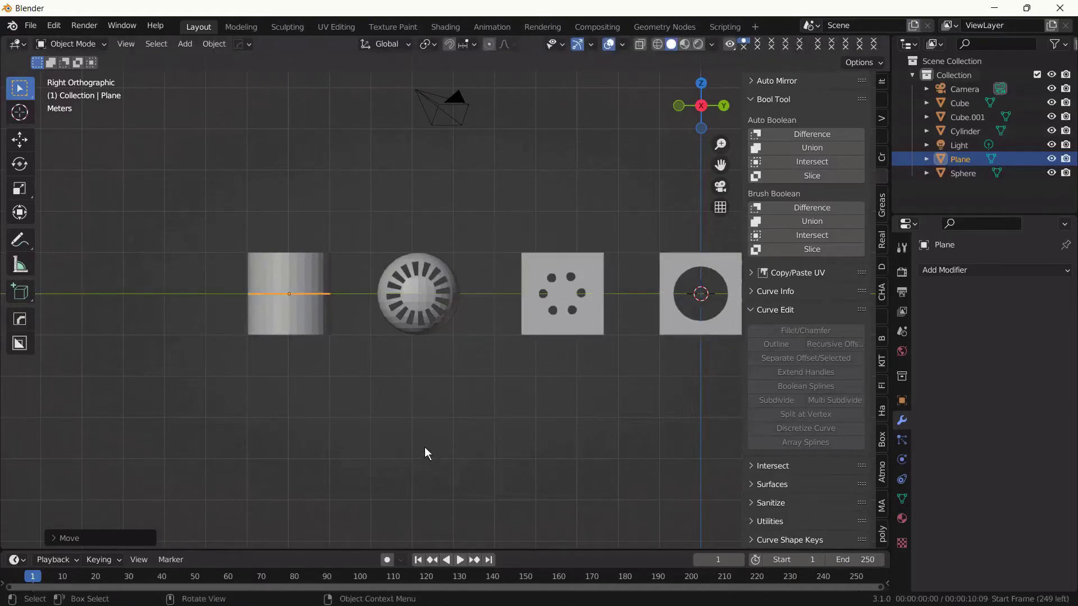
# In Edit Mode, subdivide the plane twice into a 4 by 4 grid of faces, working from the top view
pyautogui.press('Tab')
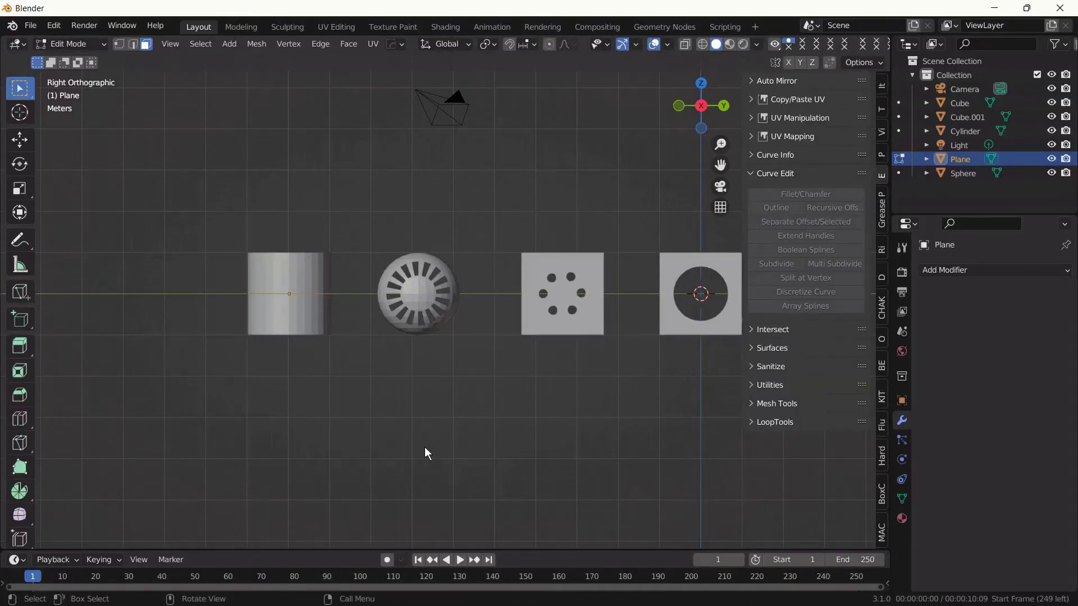
pyautogui.press('KP_7')
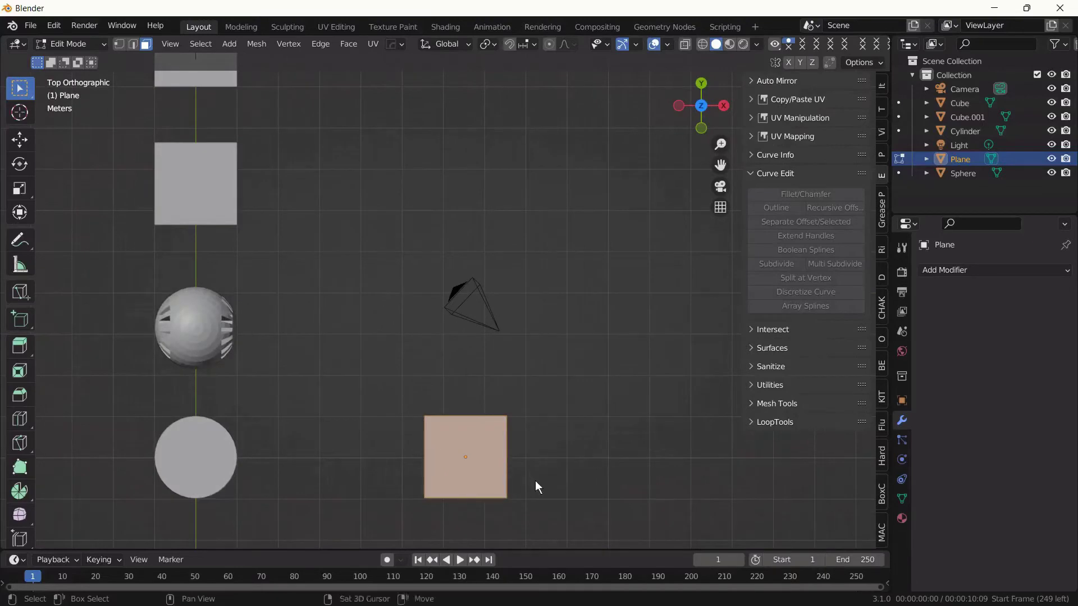
pyautogui.keyDown('shift'); pyautogui.moveTo(534, 481); pyautogui.dragTo(489, 318, button='middle'); pyautogui.keyUp('shift')
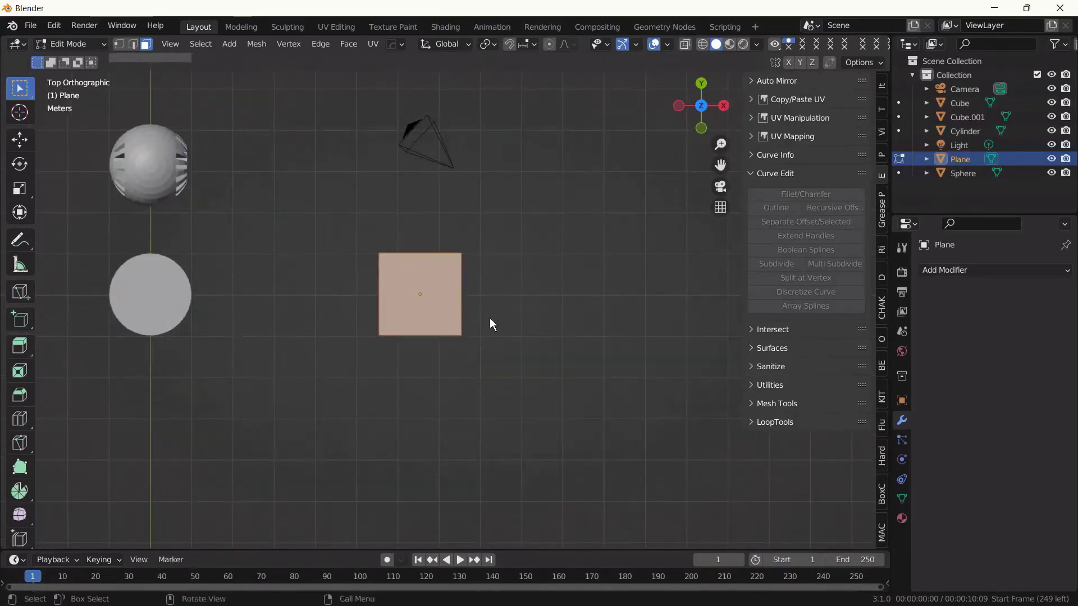
pyautogui.rightClick(439, 320)
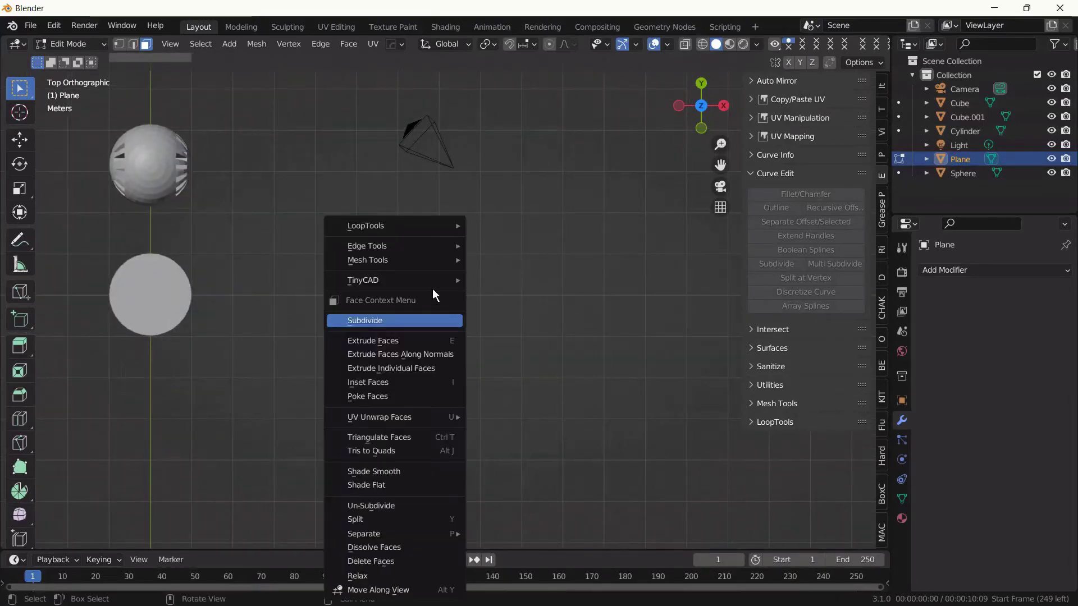
pyautogui.click(426, 319)
pyautogui.rightClick(426, 318)
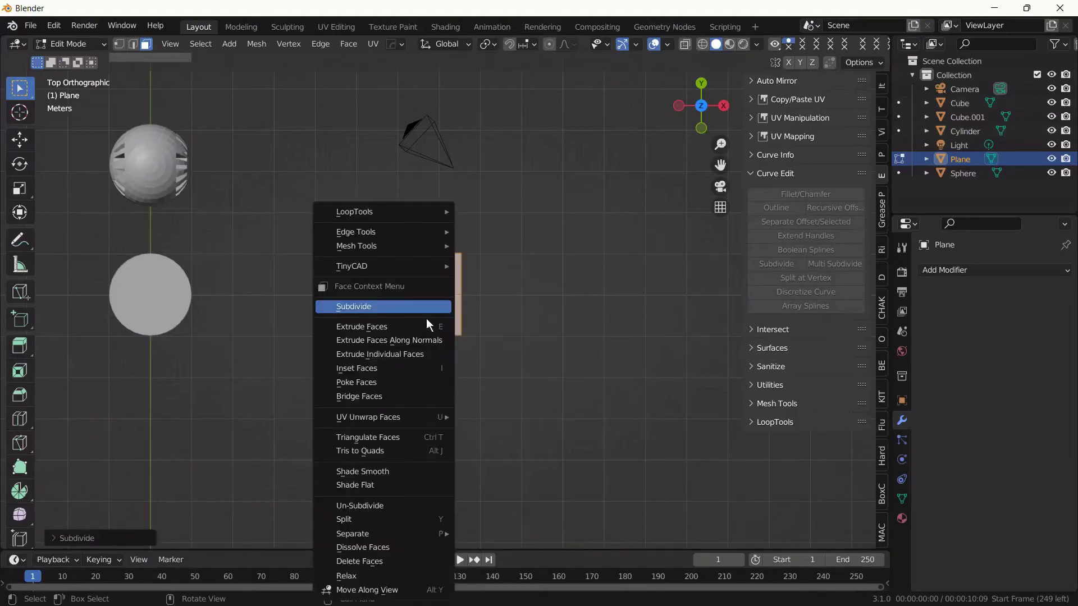
pyautogui.click(426, 318)
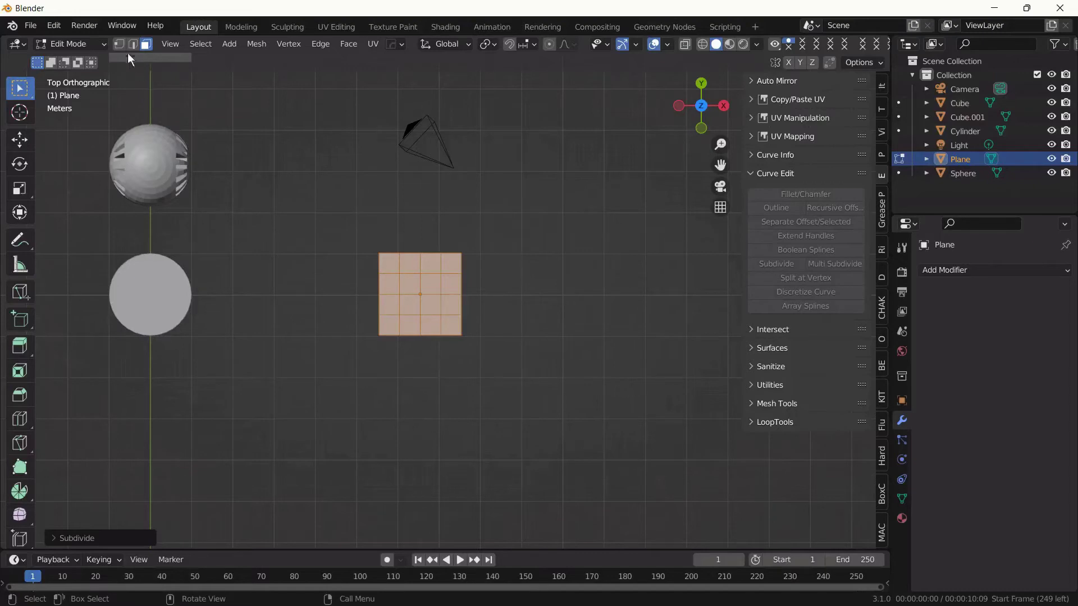
# In vertex selection mode, move the plane's upper-left corner vertex inward, about 0.34 m in positive X and 0.31 m in negative Y
pyautogui.click(117, 41)
pyautogui.click(380, 254)
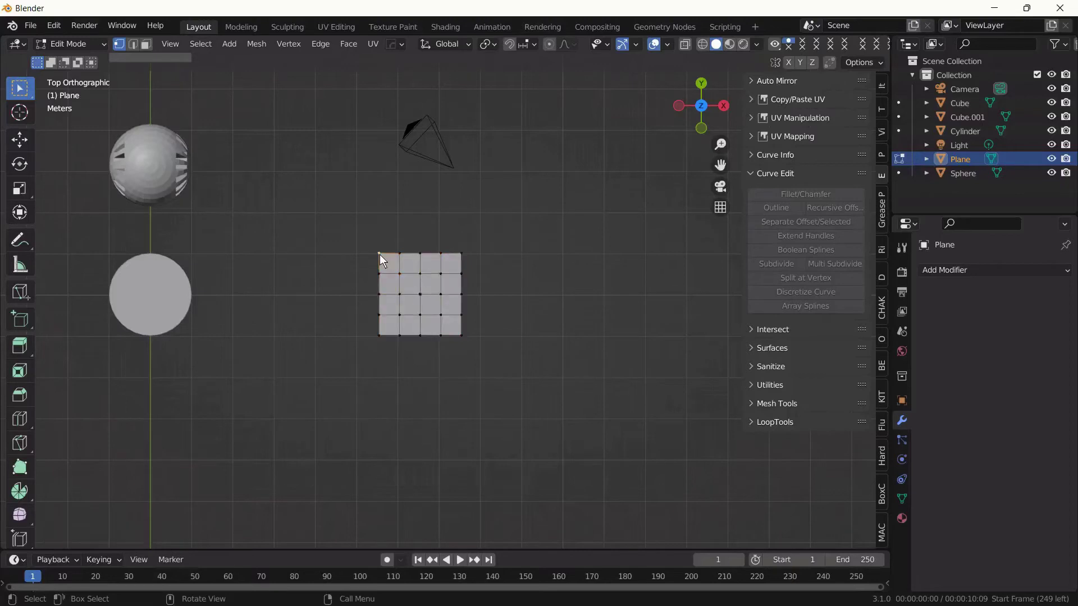
pyautogui.press('g')
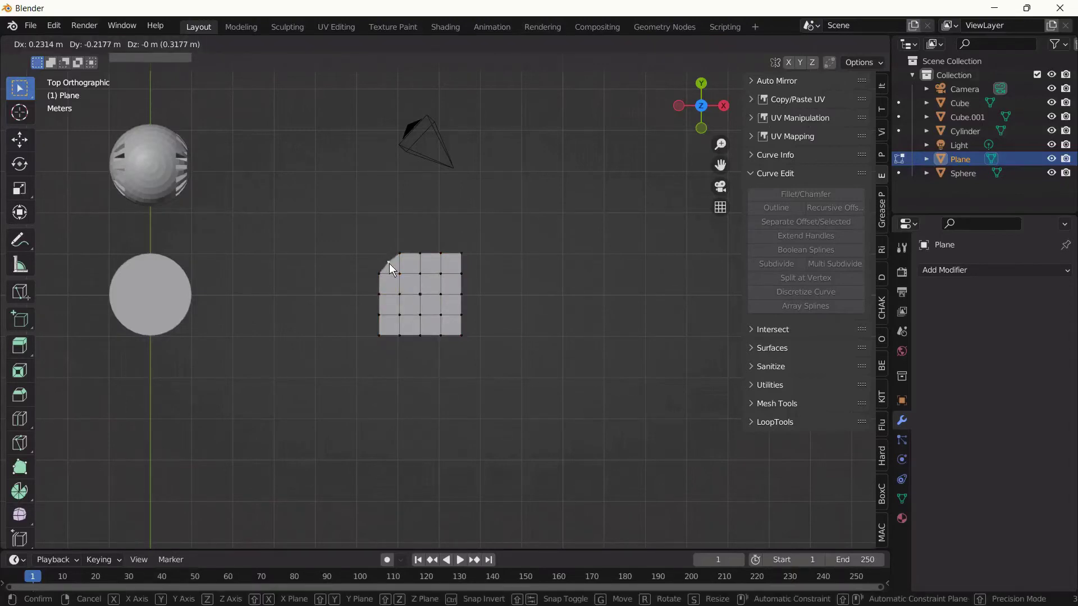
pyautogui.click(390, 264)
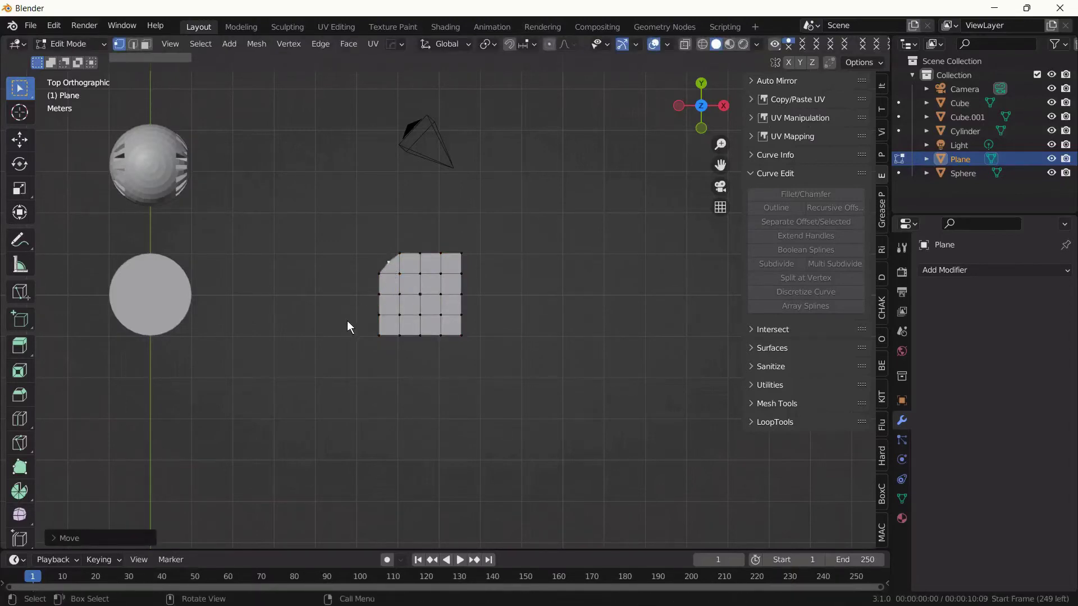
pyautogui.moveTo(346, 321); pyautogui.dragTo(350, 261, button='middle')
pyautogui.press('g')
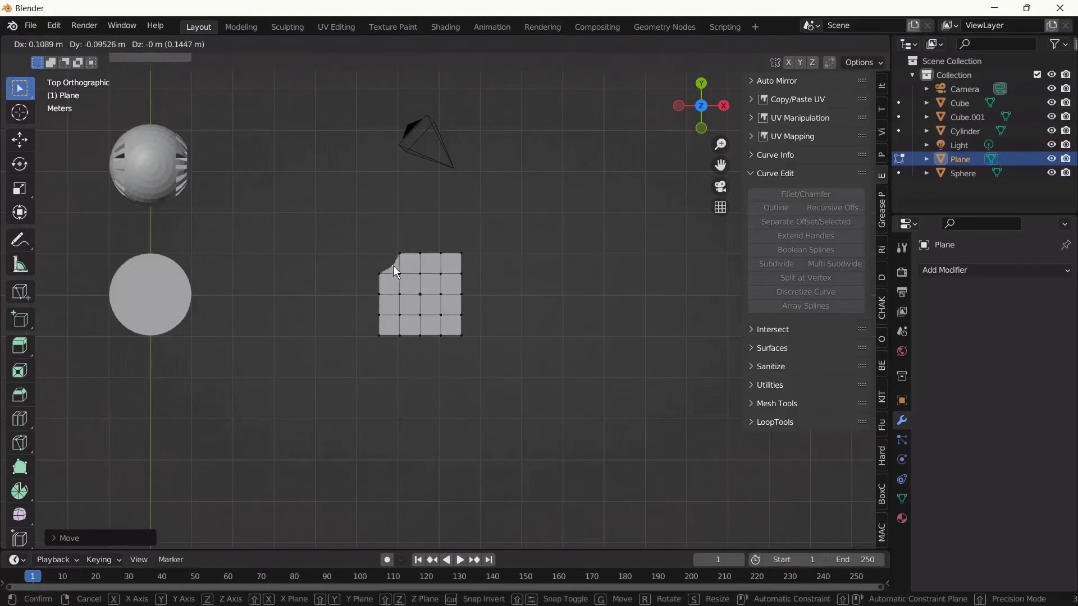
pyautogui.click(393, 266)
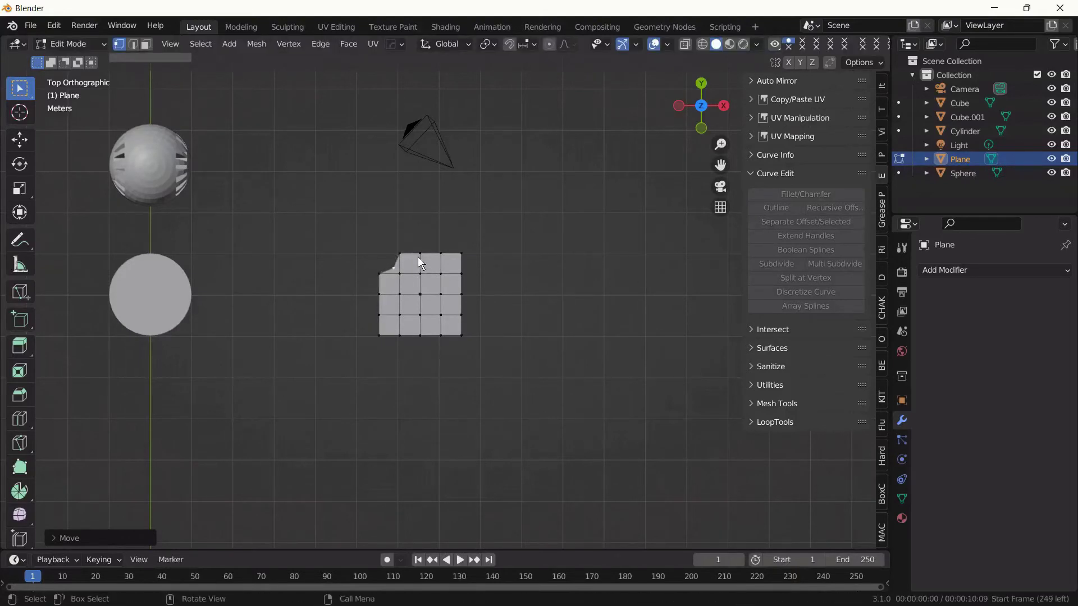
# Move the upper edge's middle vertex inward to form a notch and pull the next vertex toward the corner outward into a peak
pyautogui.click(422, 253)
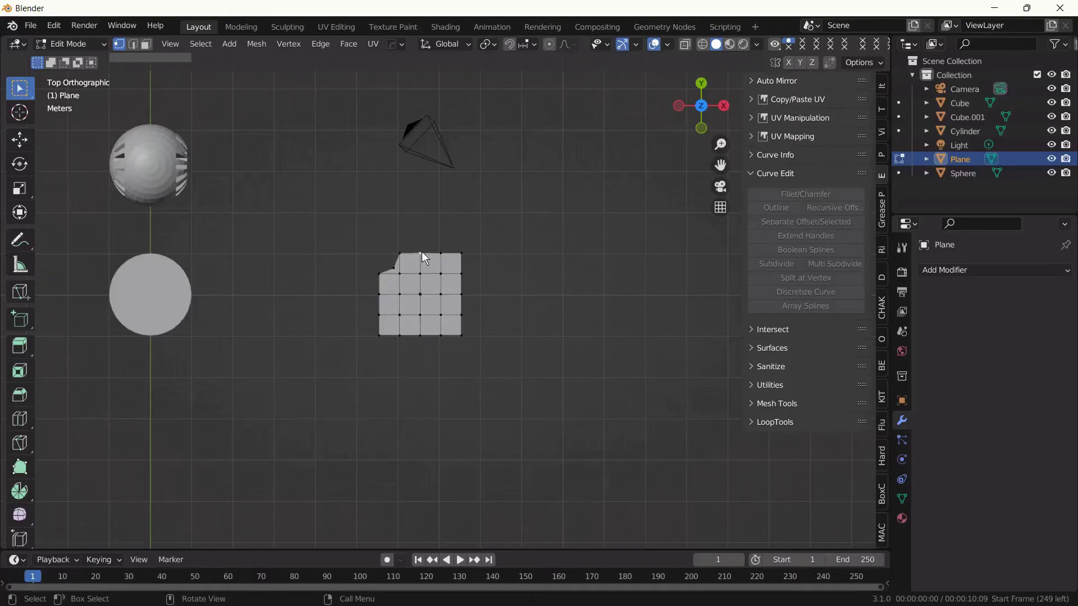
pyautogui.press('g')
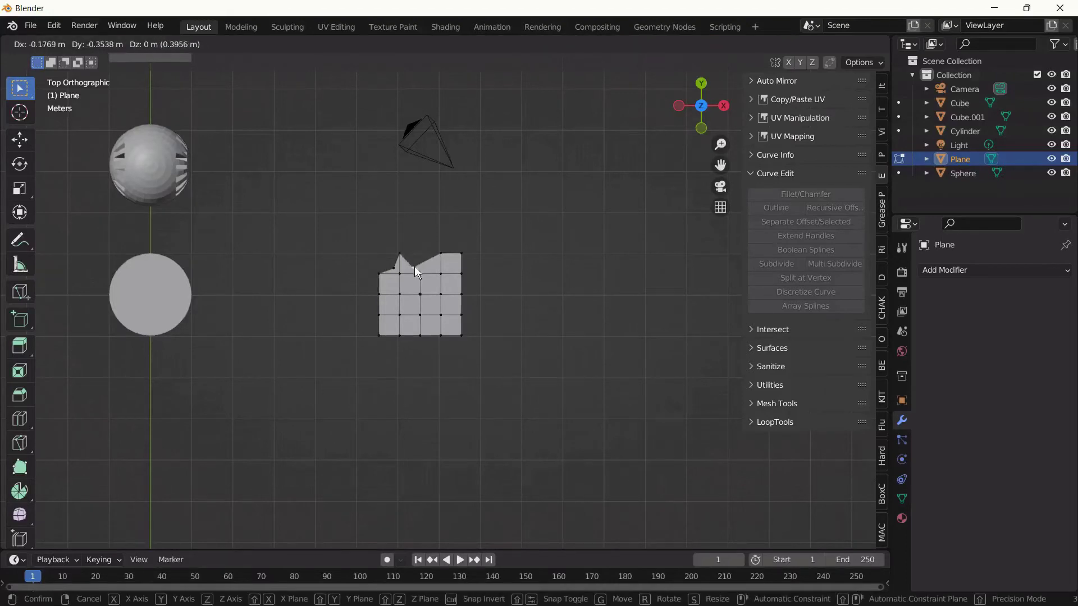
pyautogui.click(417, 273)
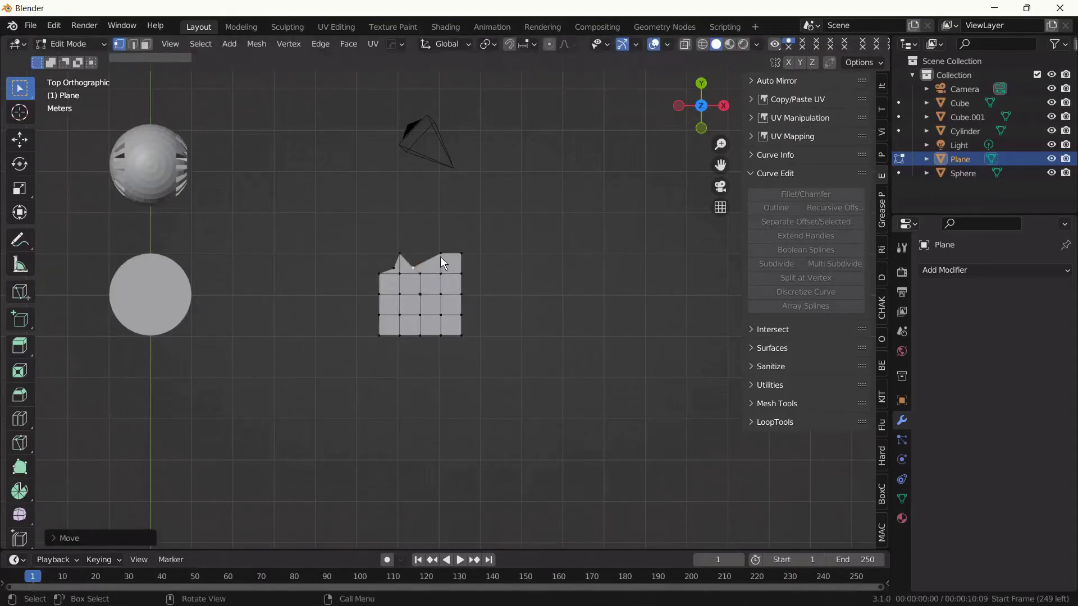
pyautogui.click(440, 257)
pyautogui.press('g')
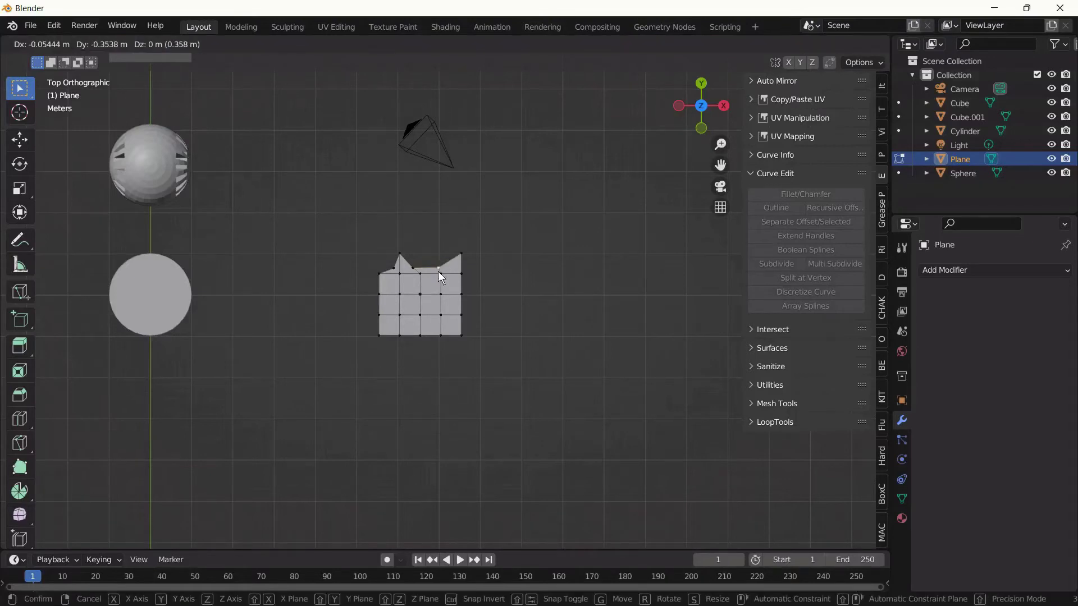
pyautogui.click(432, 238)
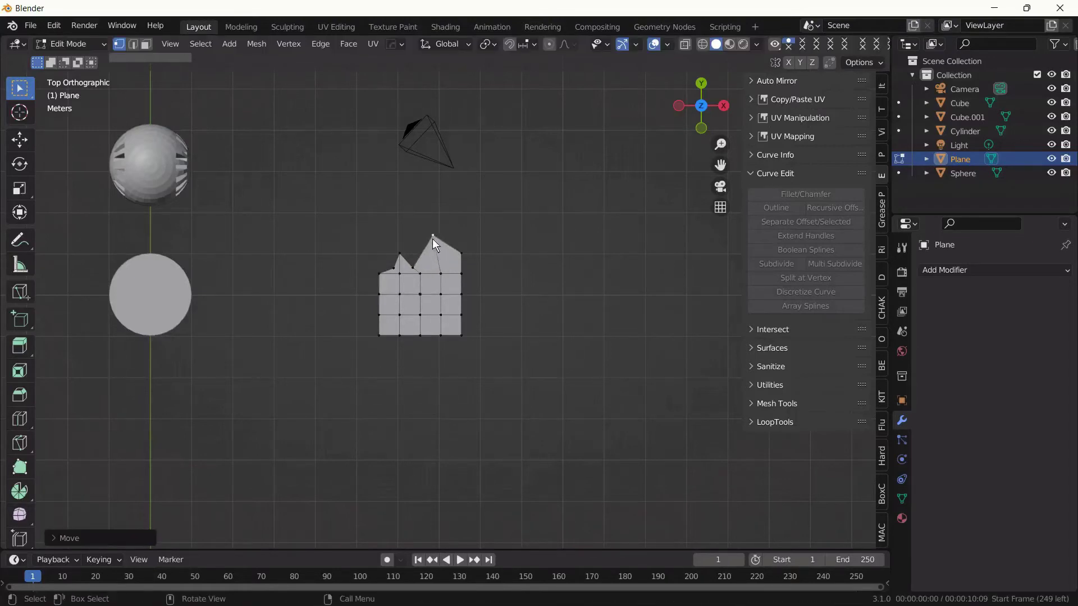
# Move the plane's upper-right corner vertex diagonally inward, just below the peak's slope
pyautogui.click(462, 254)
pyautogui.press('g')
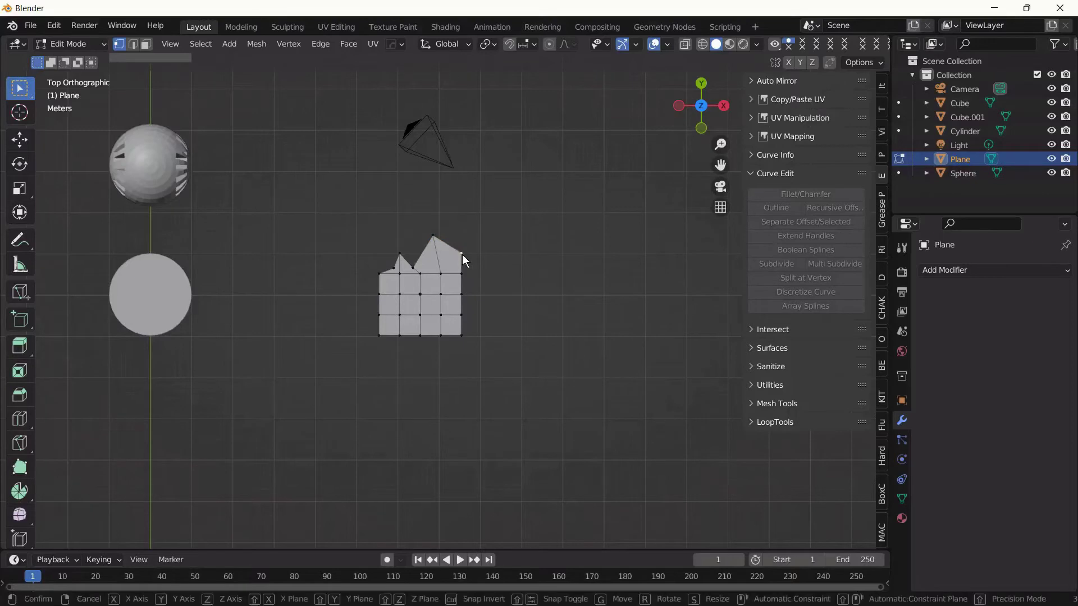
pyautogui.click(446, 264)
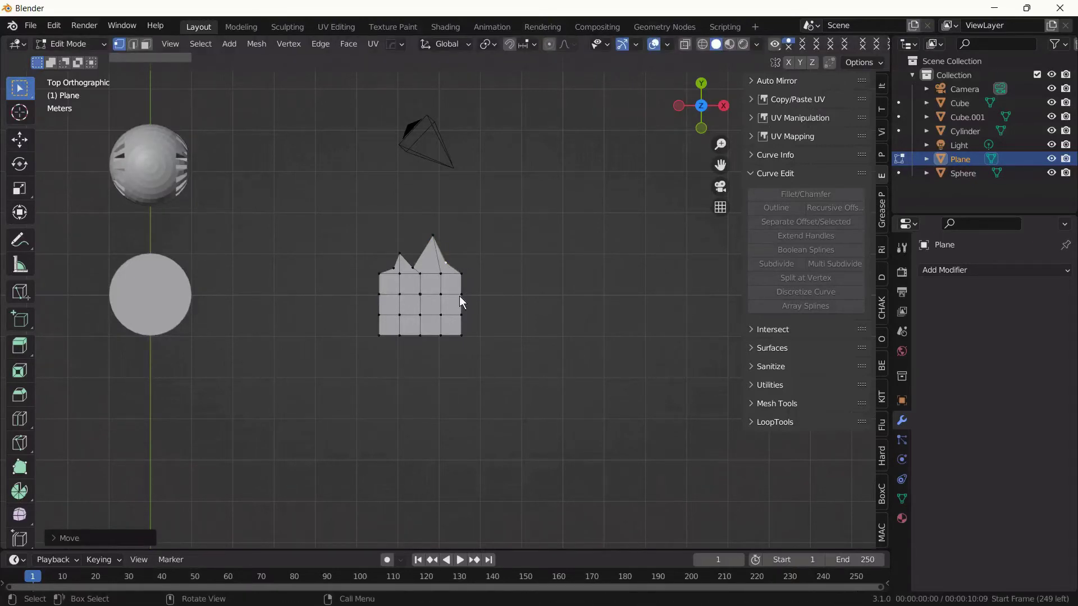
# Select the four vertices of the plane's lower-right corner face and move them diagonally inward toward the plane's centre
pyautogui.moveTo(436, 309); pyautogui.dragTo(479, 346)
pyautogui.press('g')
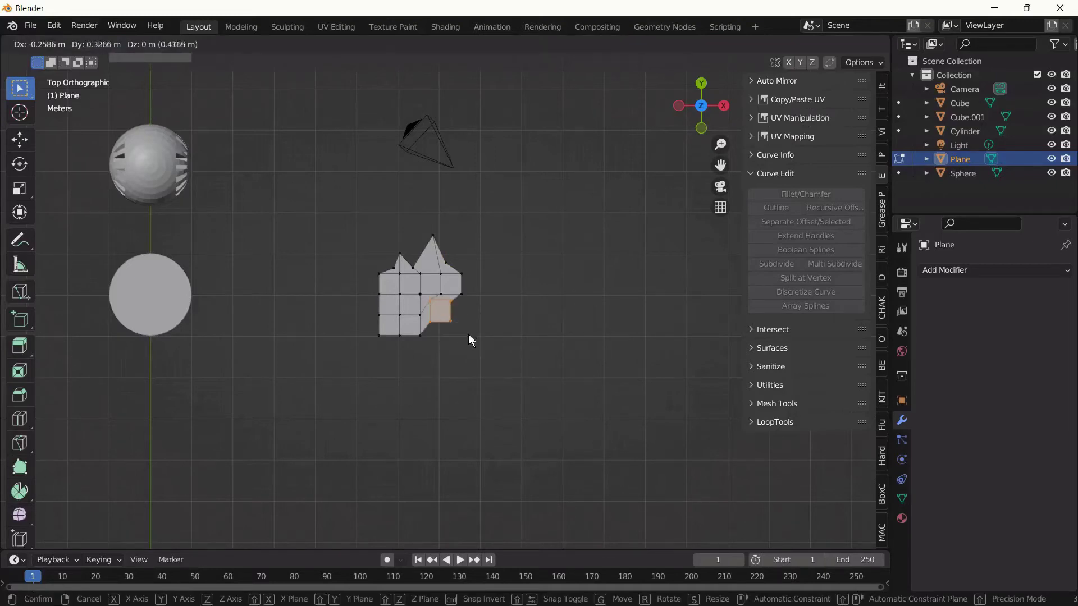
pyautogui.click(471, 336)
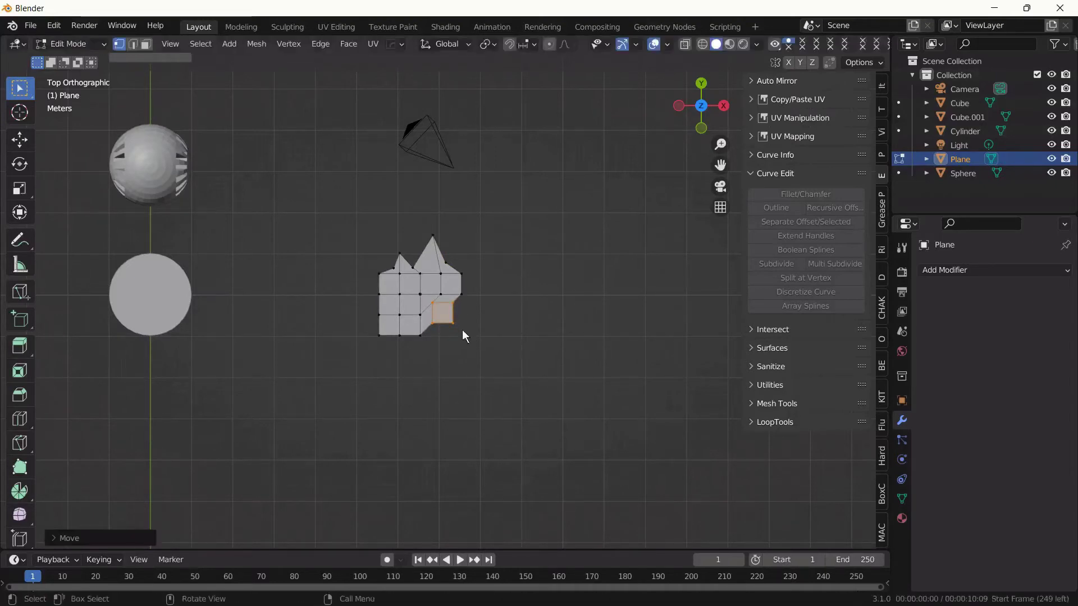
# Move the shifted corner face's lower-left vertex about 0.12 m in positive X and 0.19 m in positive Y, and reposition its upper-right vertex
pyautogui.click(433, 324)
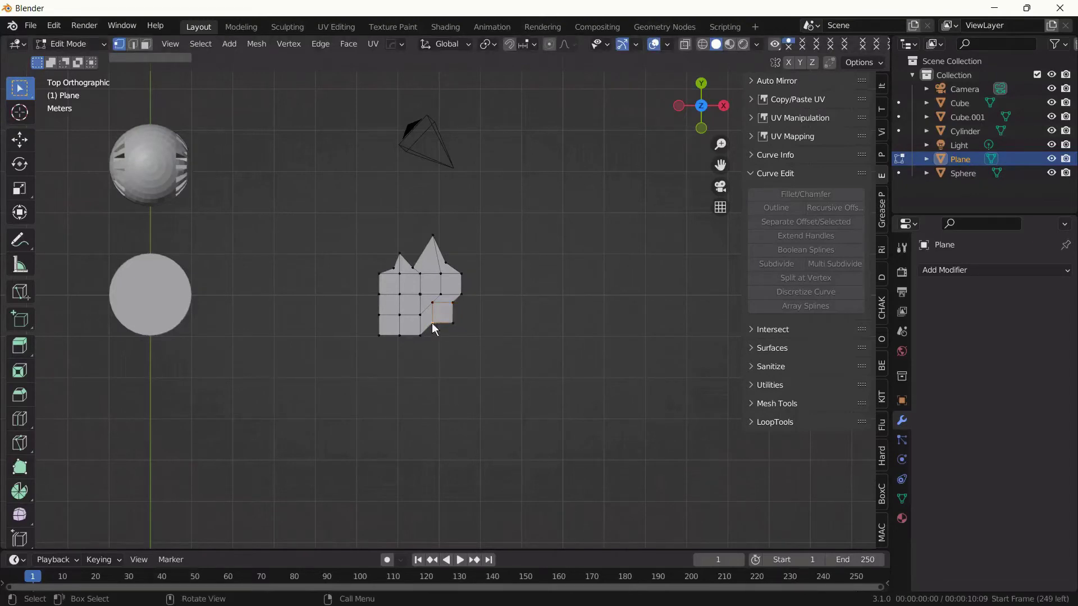
pyautogui.press('g')
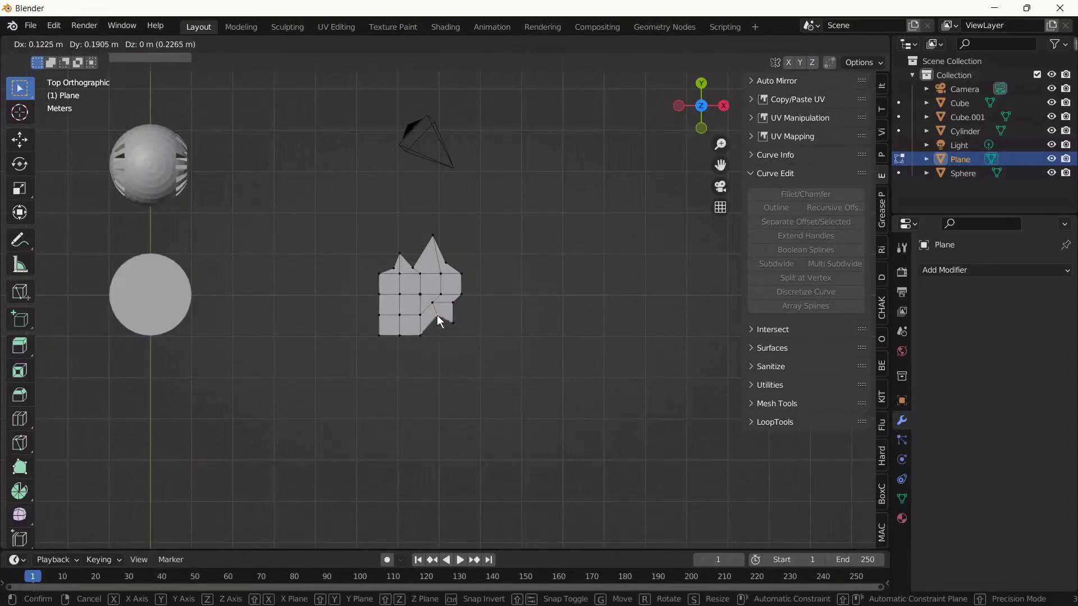
pyautogui.click(437, 315)
pyautogui.press('g')
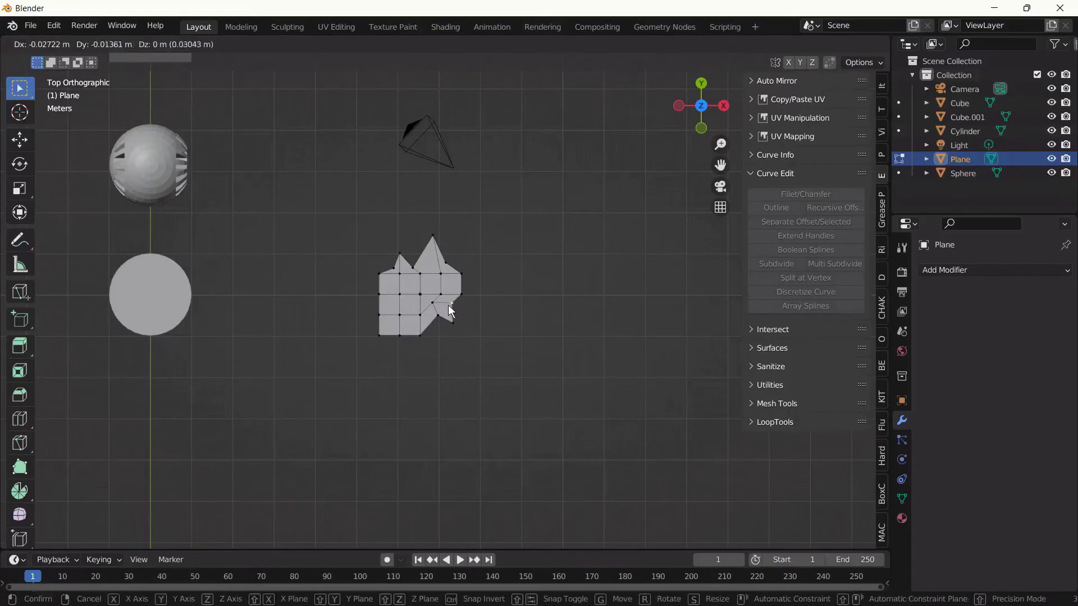
# Pull the middle vertices of the plane's right and lower edges inward to form notches between the corners
pyautogui.click(451, 301)
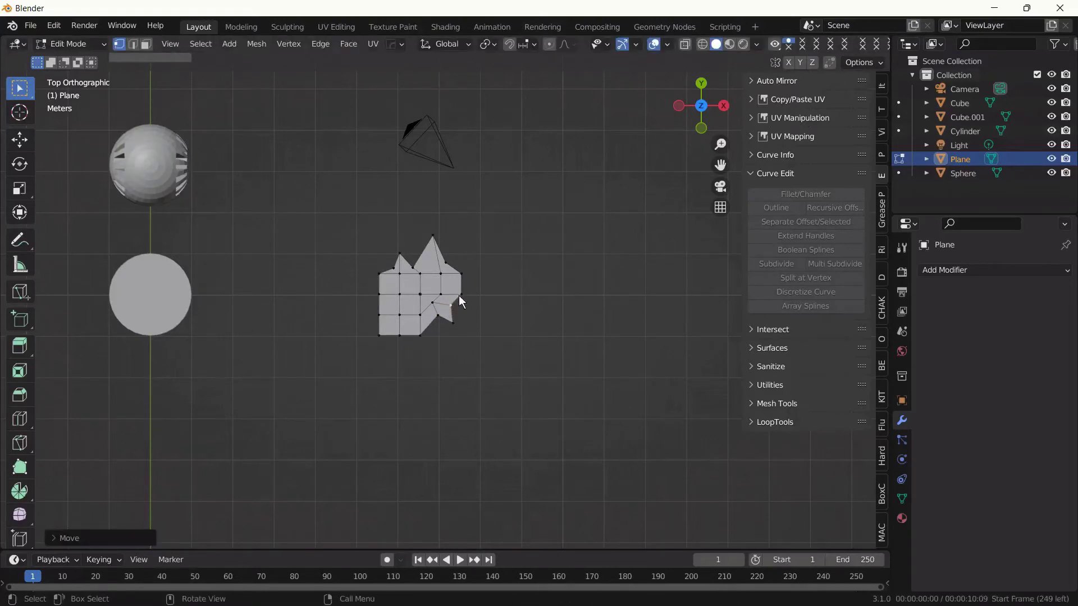
pyautogui.press('g')
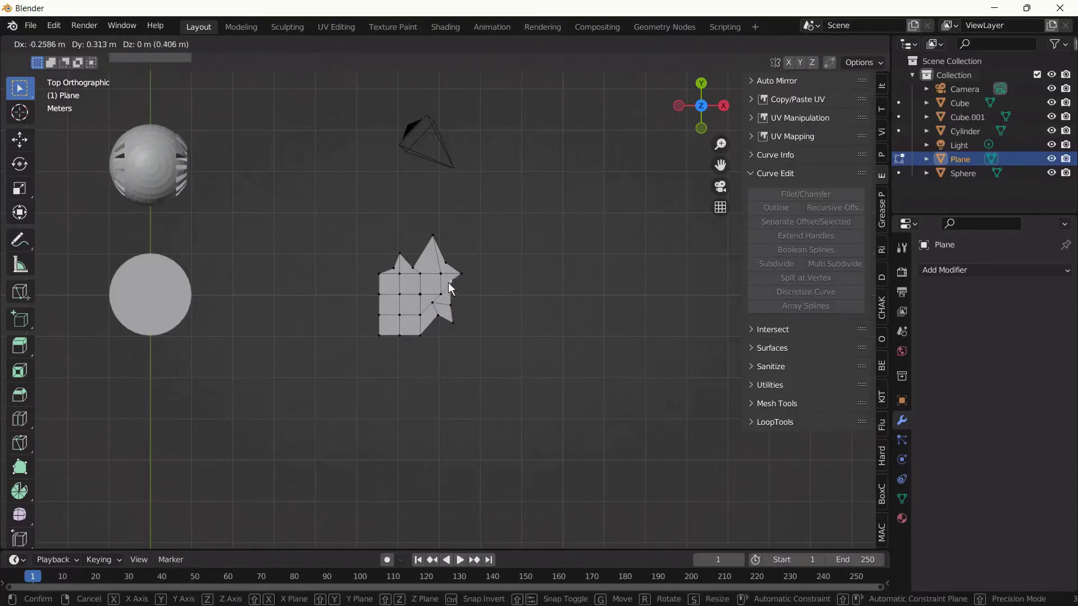
pyautogui.click(437, 323)
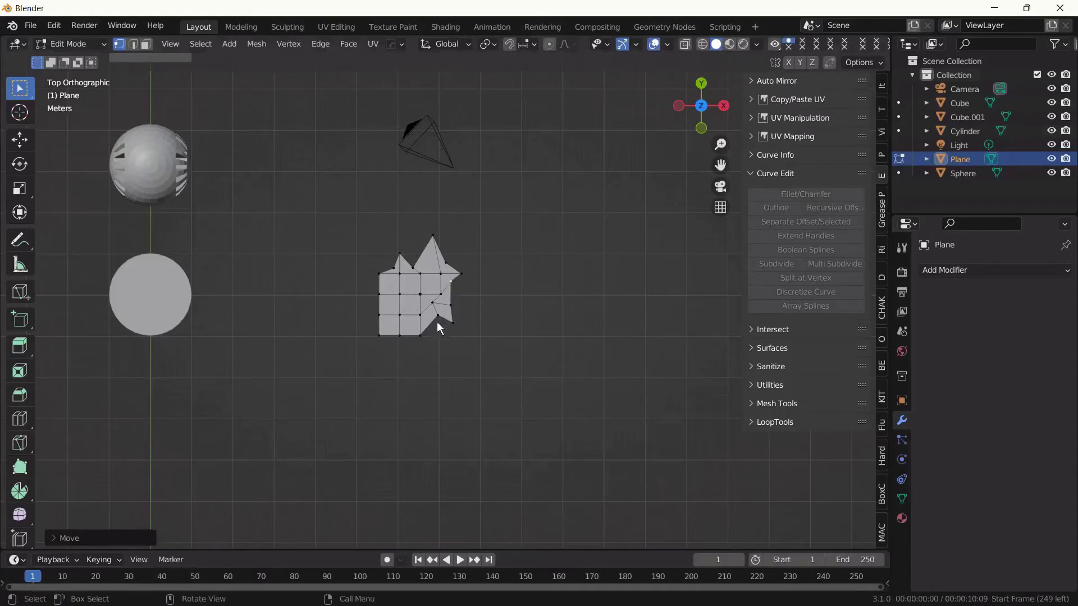
pyautogui.click(400, 335)
pyautogui.press('g')
pyautogui.click(399, 326)
# Pull the plane's lower-left corner vertex outward and move the left-edge vertex above it about 1.2 m left to form a spike
pyautogui.click(380, 335)
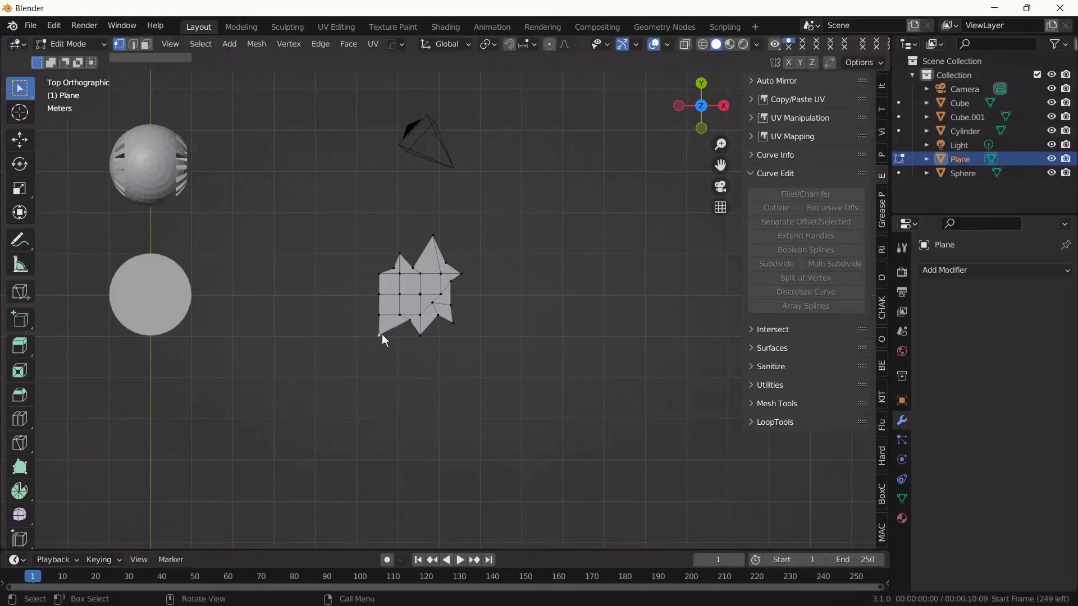
pyautogui.press('g')
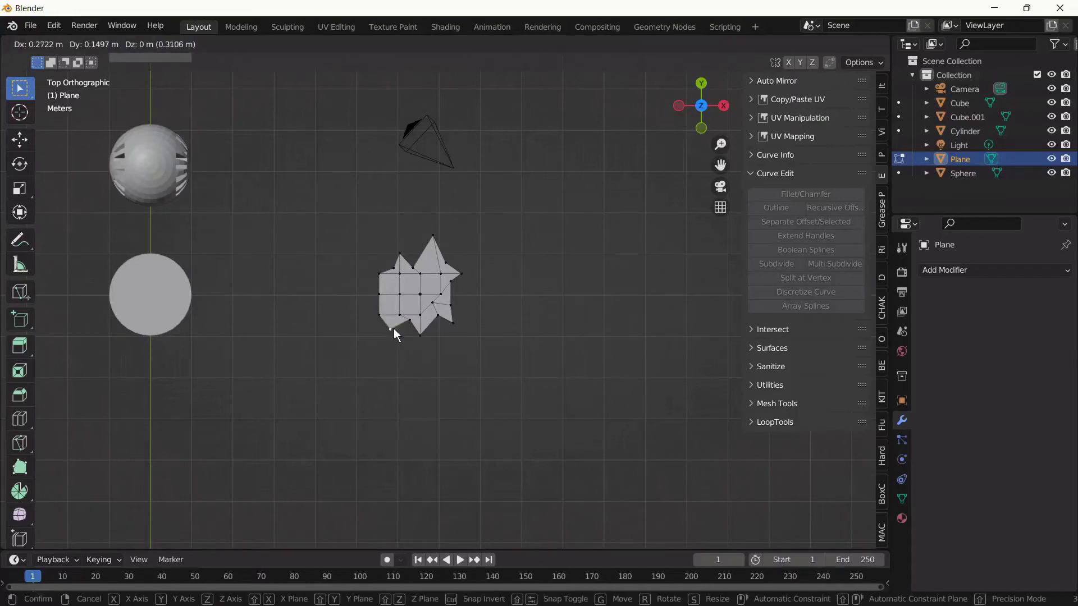
pyautogui.click(365, 344)
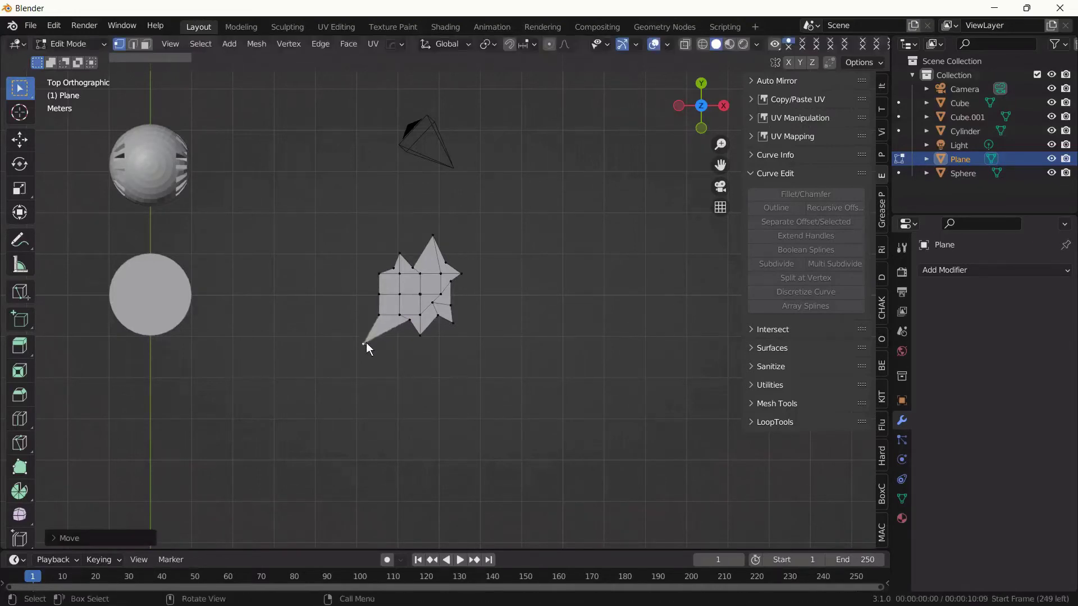
pyautogui.click(380, 316)
pyautogui.press('g')
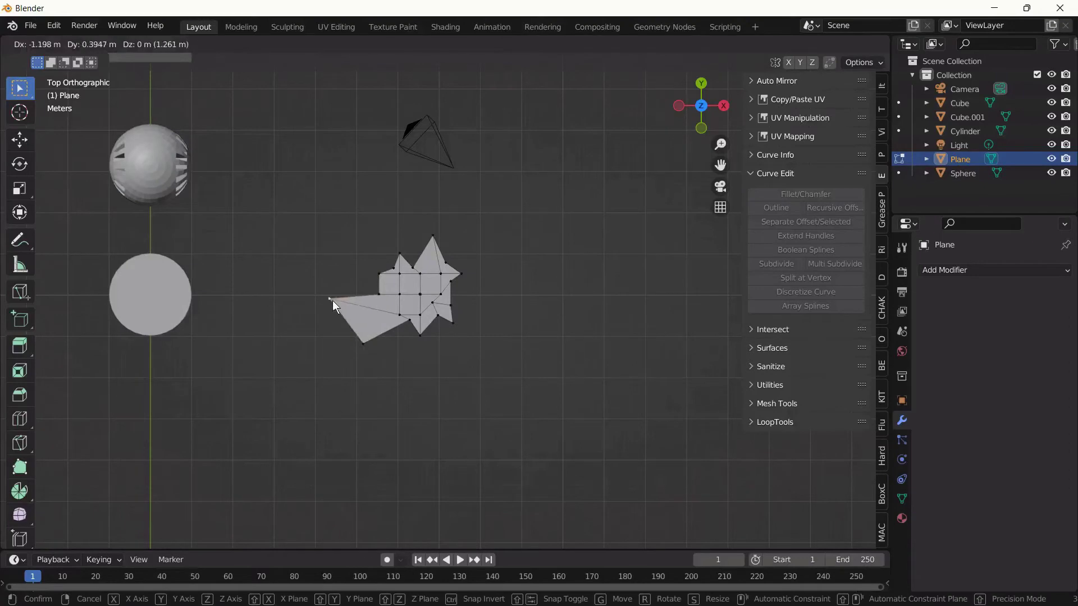
pyautogui.click(331, 300)
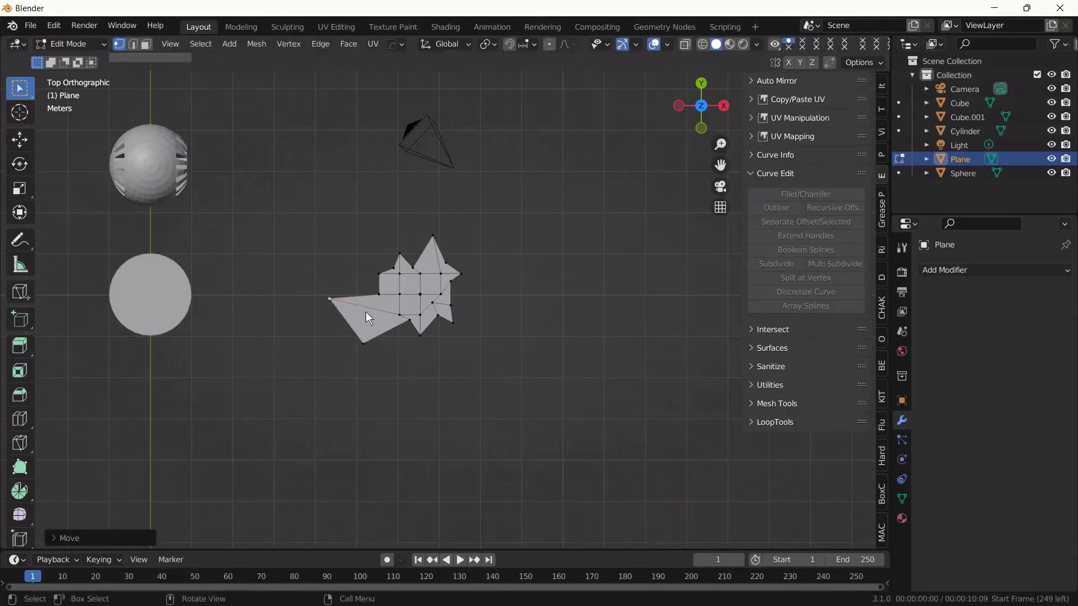
# Move the left spike's lower vertex back toward the mesh and shift the inner vertex beside it about 0.4 m left
pyautogui.click(364, 344)
pyautogui.press('g')
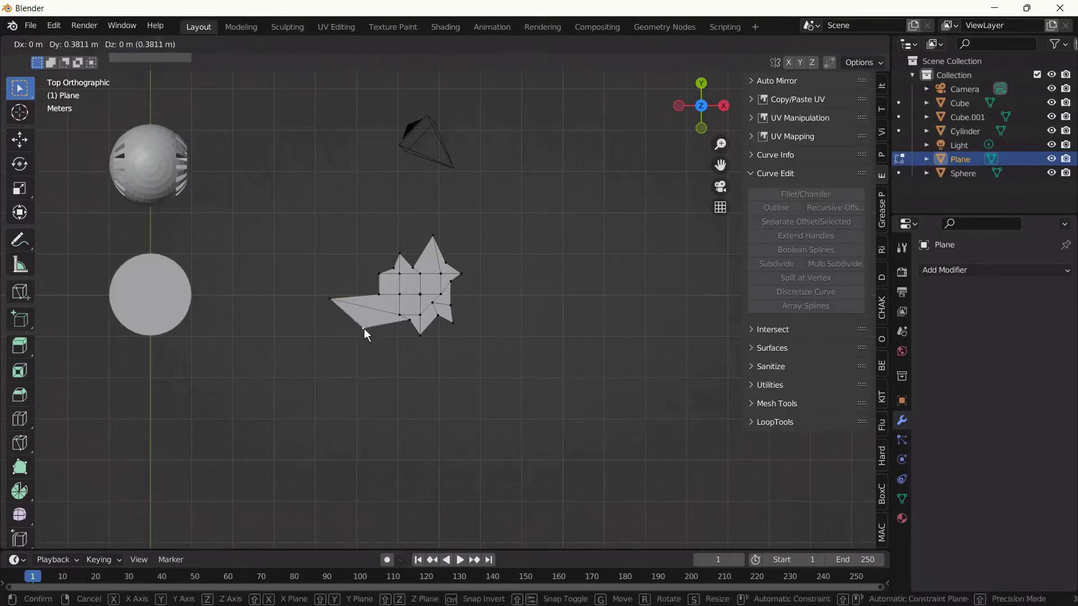
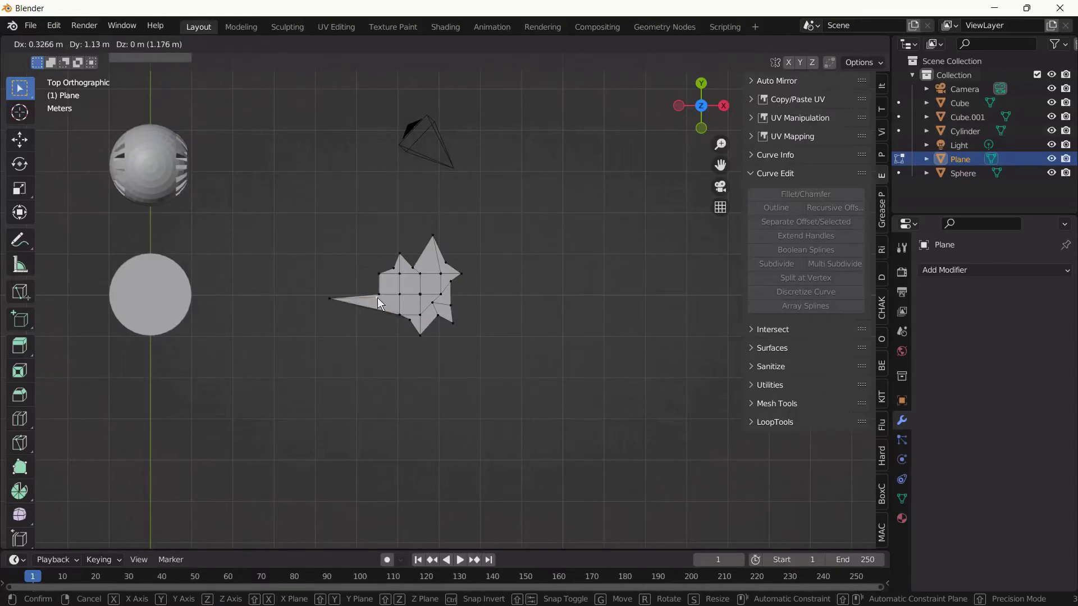
pyautogui.click(375, 322)
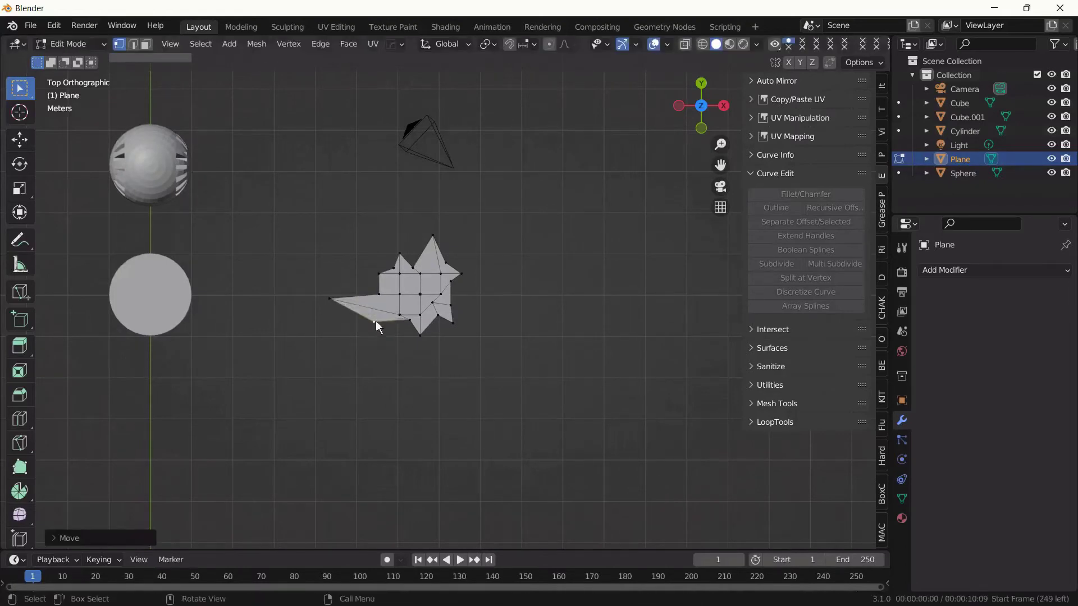
pyautogui.press('g')
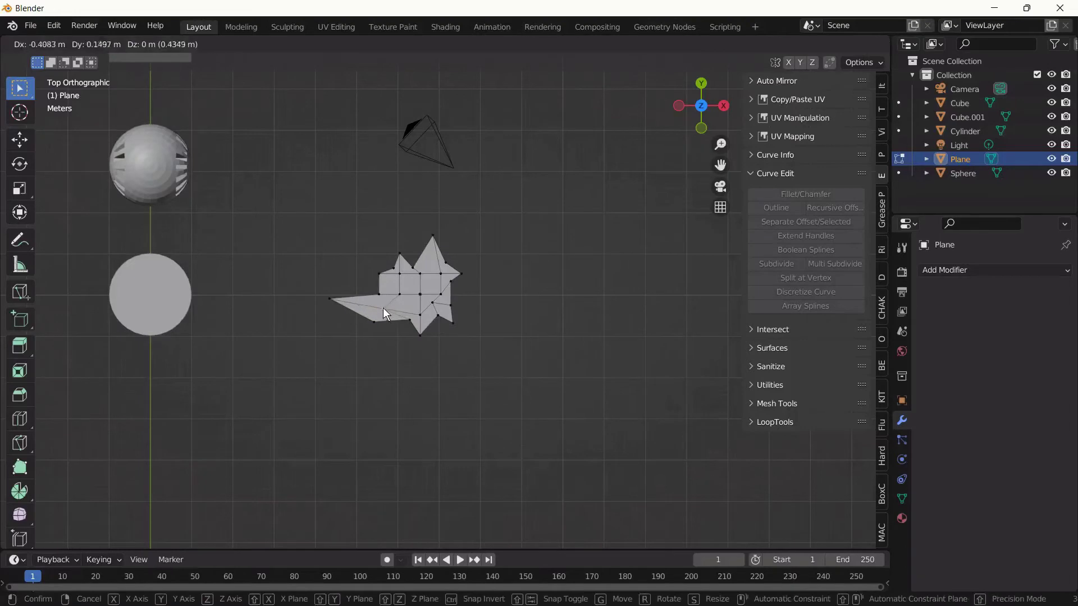
pyautogui.click(384, 307)
pyautogui.press('g')
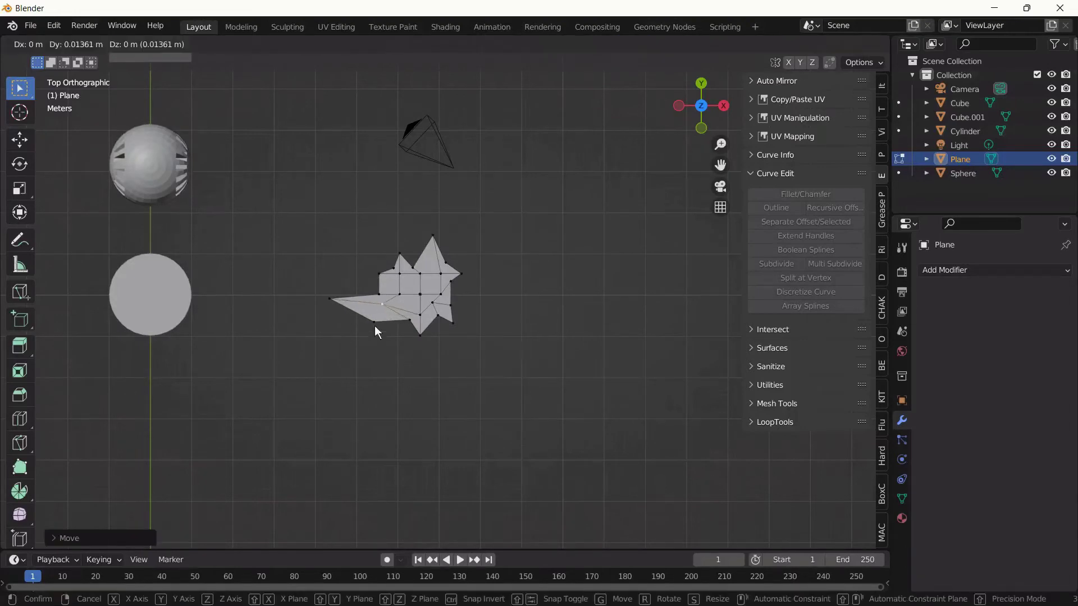
pyautogui.rightClick(373, 326)
# Narrow the left spike by moving its lower vertex up and left and nudging its upper base vertex slightly inward
pyautogui.click(373, 323)
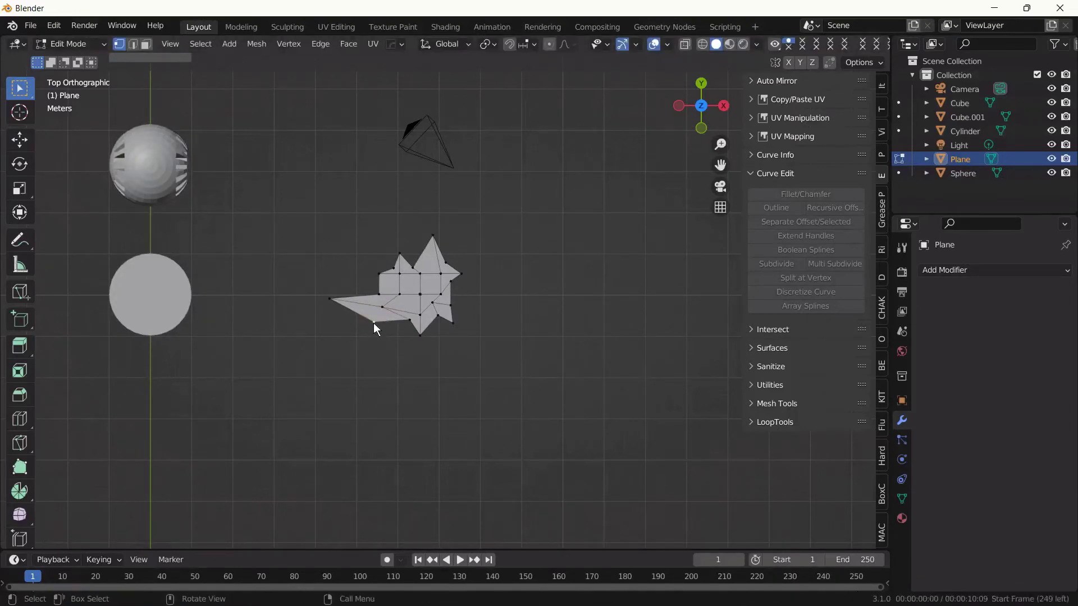
pyautogui.press('g')
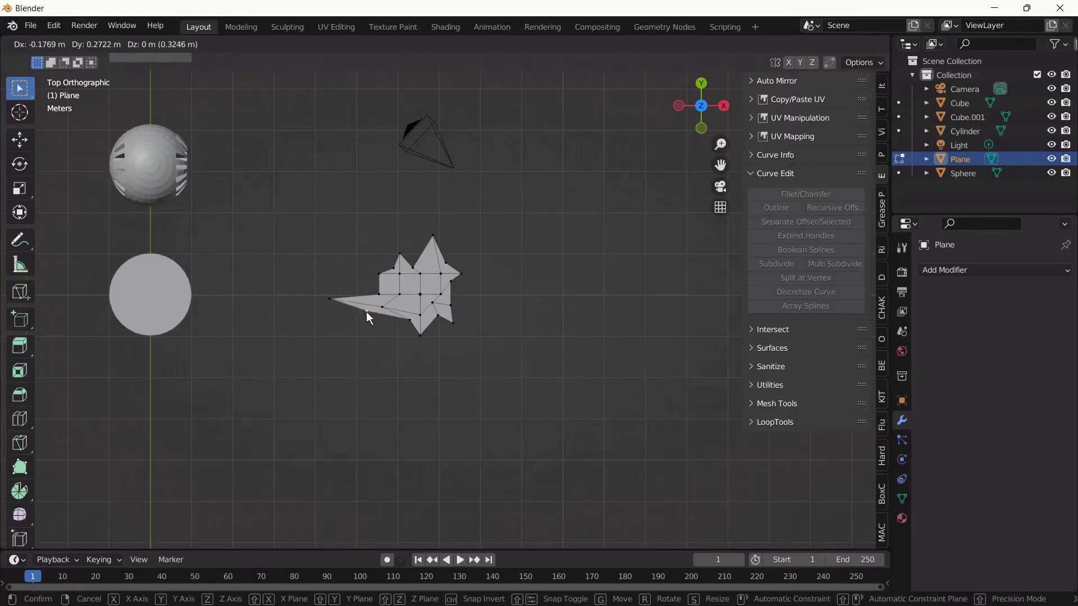
pyautogui.click(367, 312)
pyautogui.click(377, 295)
pyautogui.press('g')
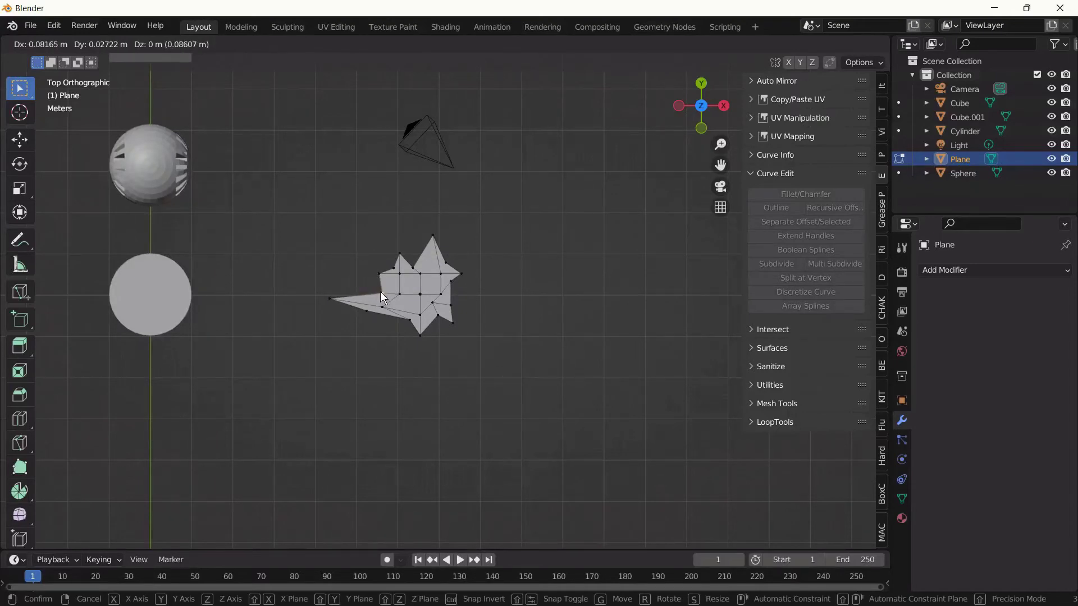
pyautogui.click(380, 293)
# Move the left spike's tip about 0.5 m right and 0.3 m up, and pull the plane's upper-left corner vertex outward
pyautogui.click(331, 299)
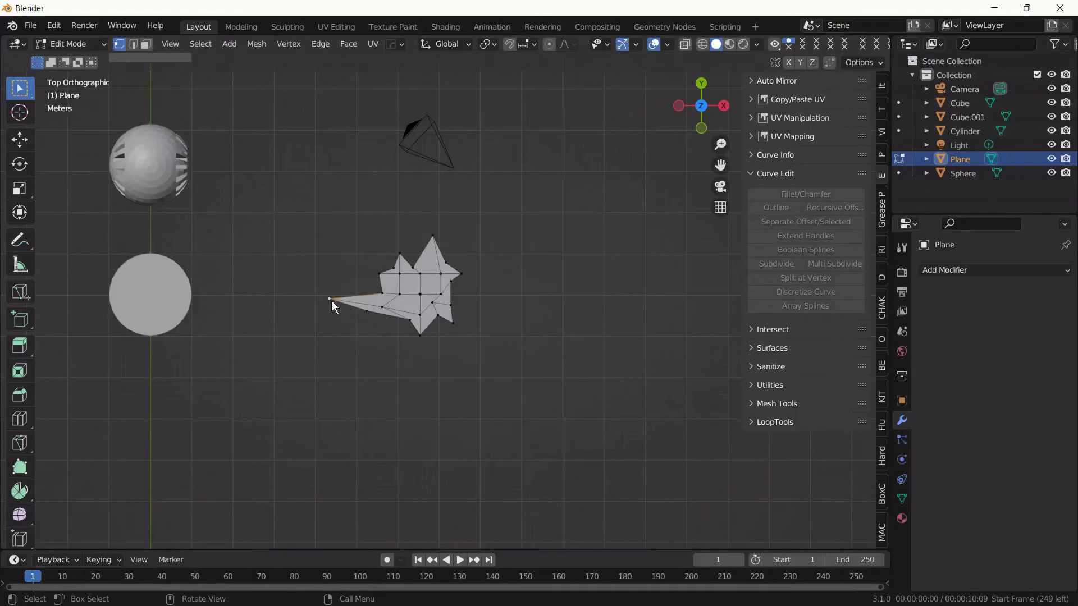
pyautogui.press('g')
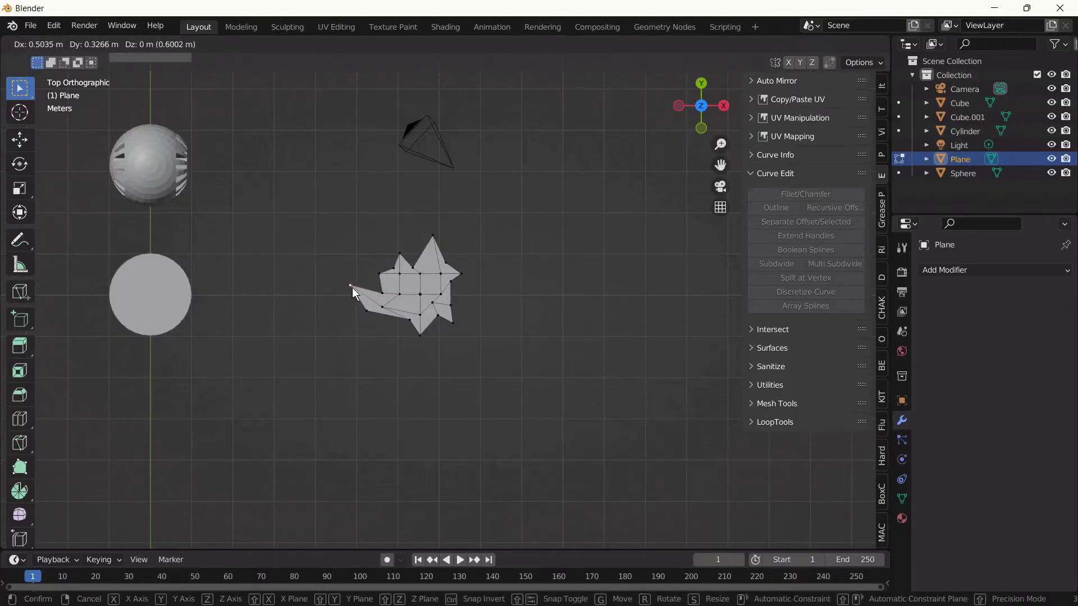
pyautogui.click(353, 287)
pyautogui.click(381, 275)
pyautogui.press('g')
pyautogui.click(365, 272)
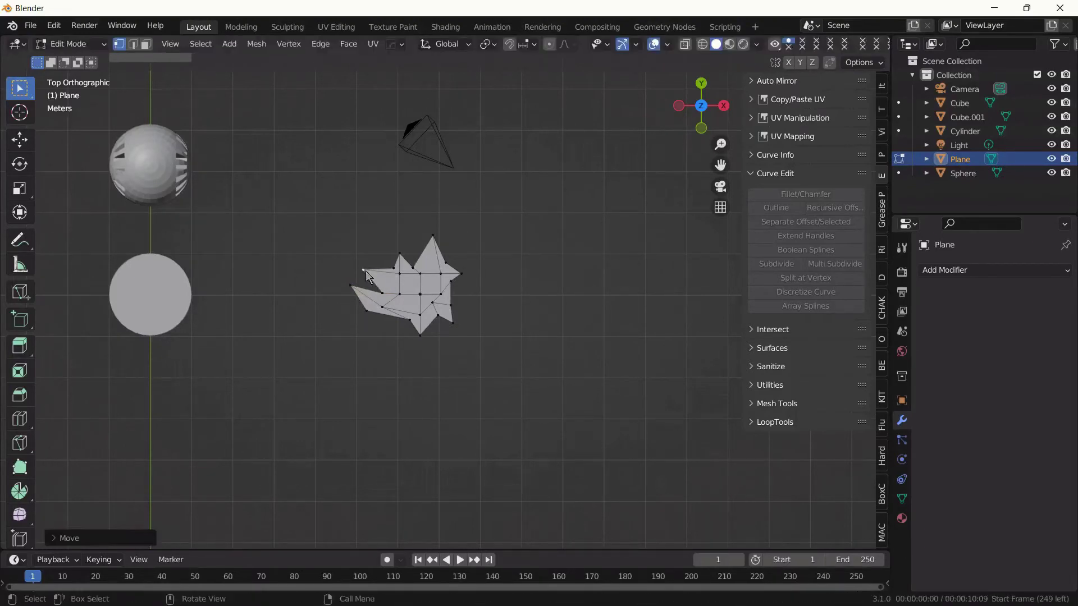
pyautogui.press('g')
# Lean the two upper spikes left by moving the small spike's tip up-left and the tall one's tip about 0.6 m left
pyautogui.click(400, 255)
pyautogui.press('g')
pyautogui.click(378, 245)
pyautogui.click(432, 239)
pyautogui.press('g')
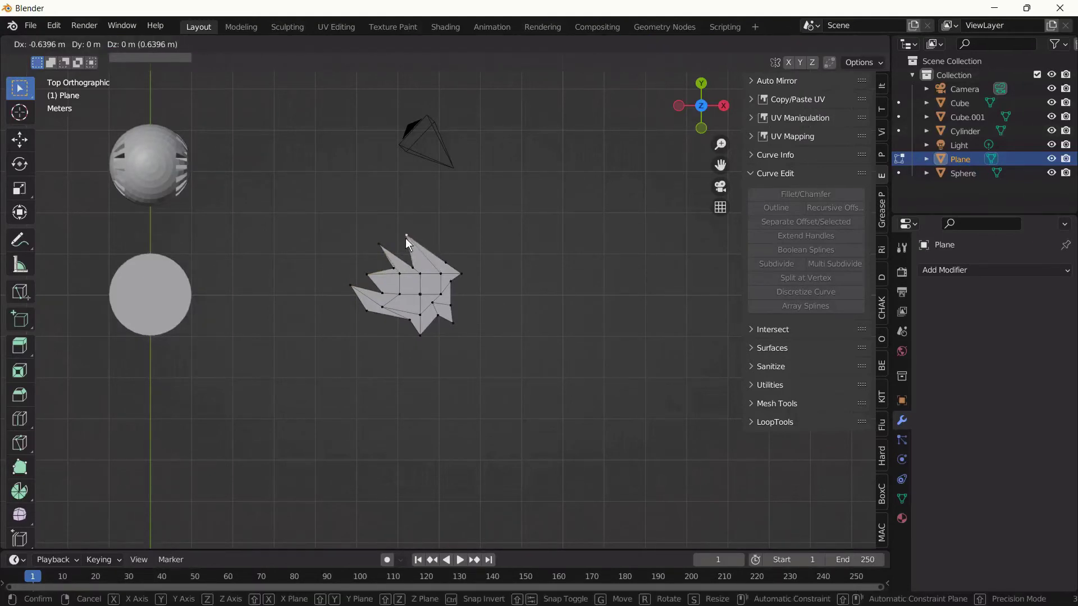
pyautogui.click(405, 238)
# Raise the vertex beside the tall spike above its tip, and move the right corner vertex about 0.7 m left and 0.6 m up
pyautogui.click(437, 259)
pyautogui.press('g')
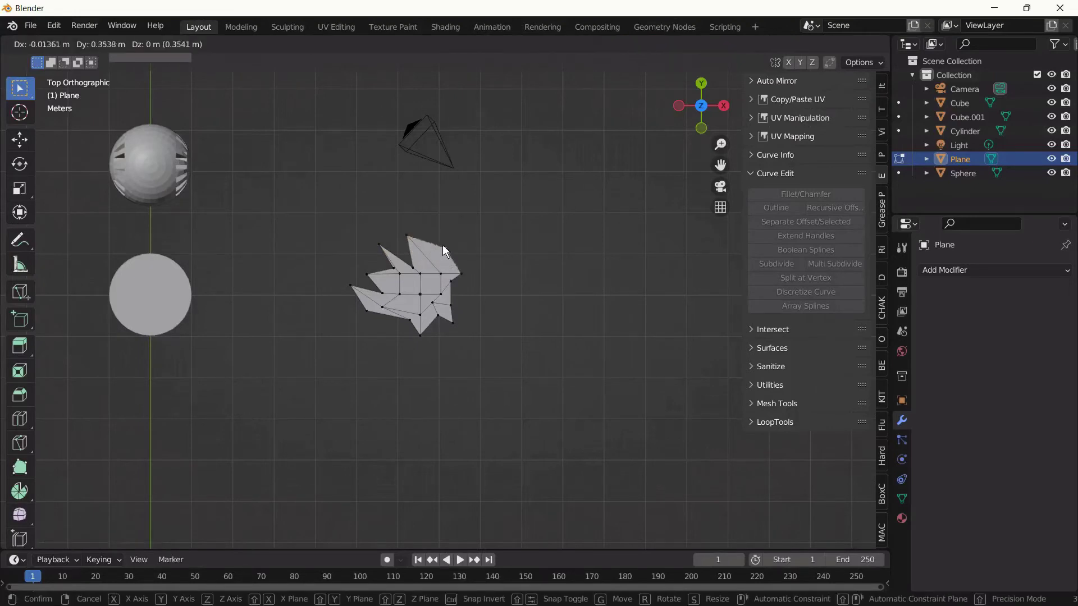
pyautogui.click(443, 210)
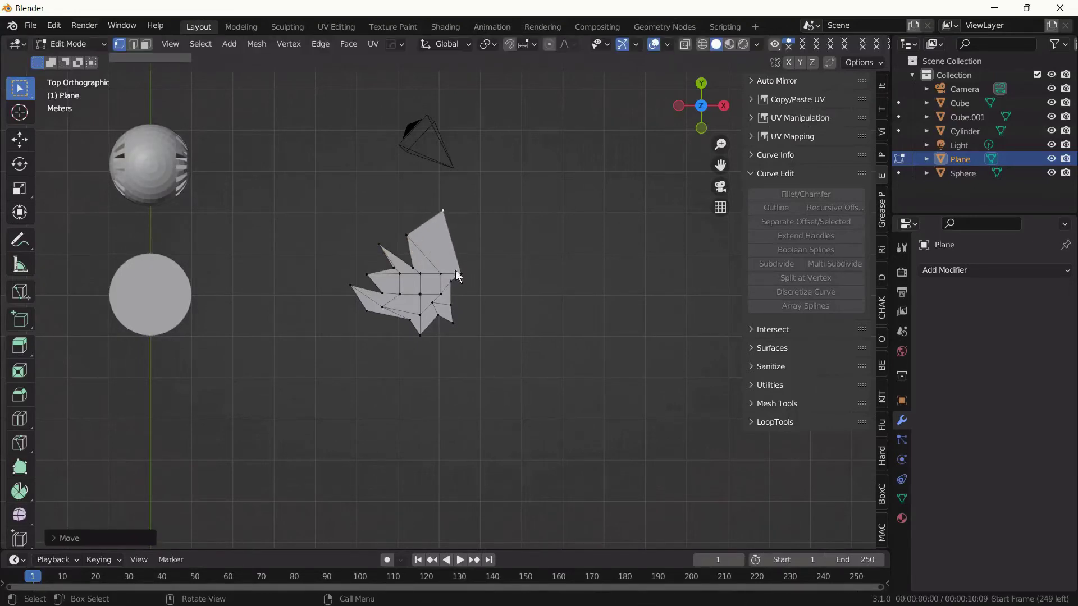
pyautogui.click(462, 276)
pyautogui.press('g')
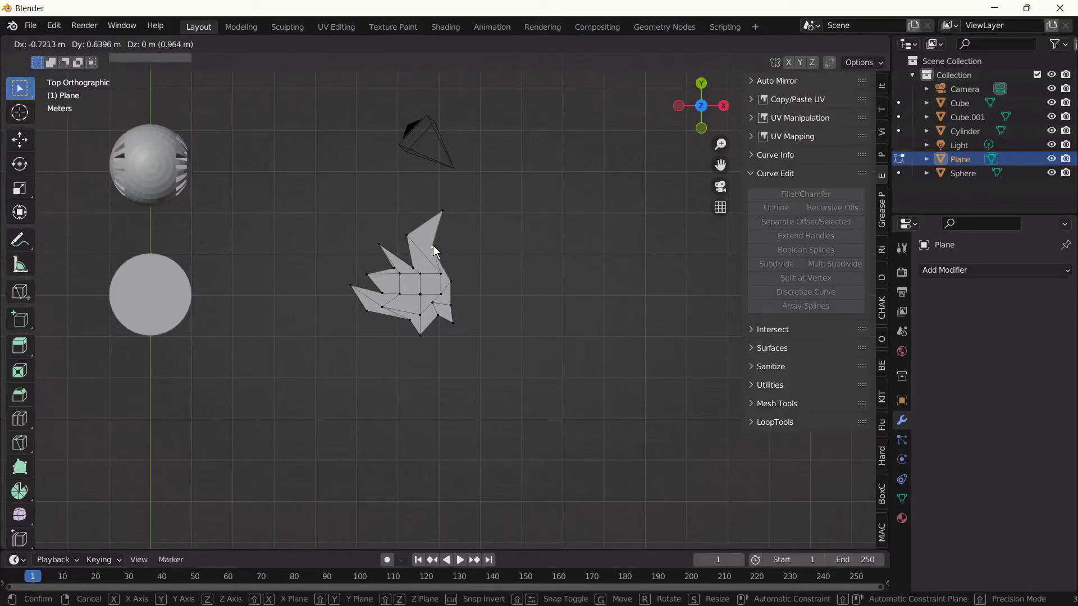
pyautogui.click(433, 247)
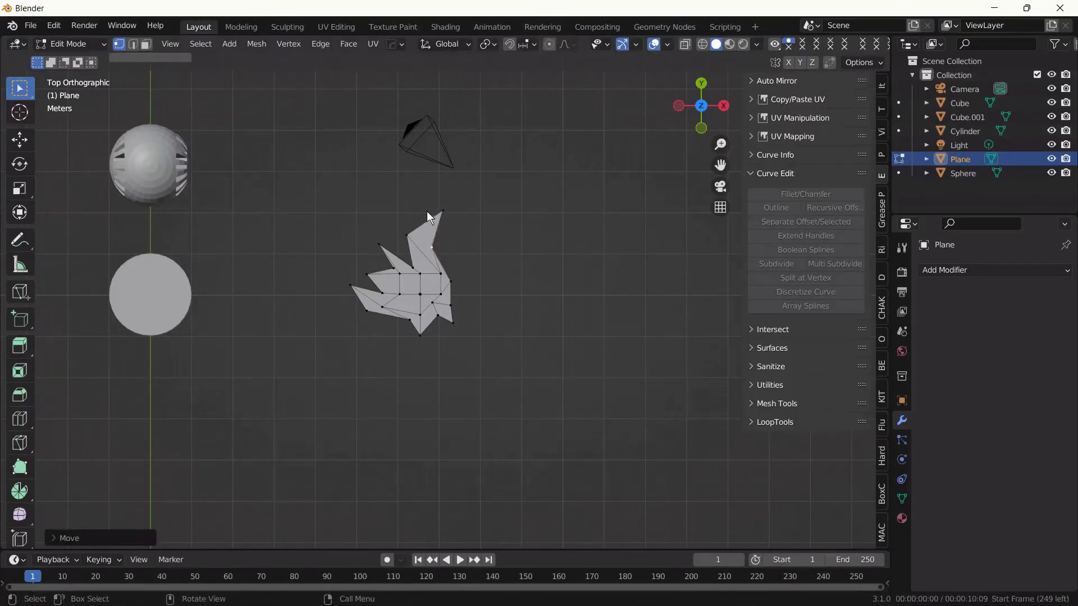
# Move the topmost vertex left to curve the tall spike, and move the vertex below it about 0.3 m right and 0.4 m down
pyautogui.click(441, 213)
pyautogui.press('g')
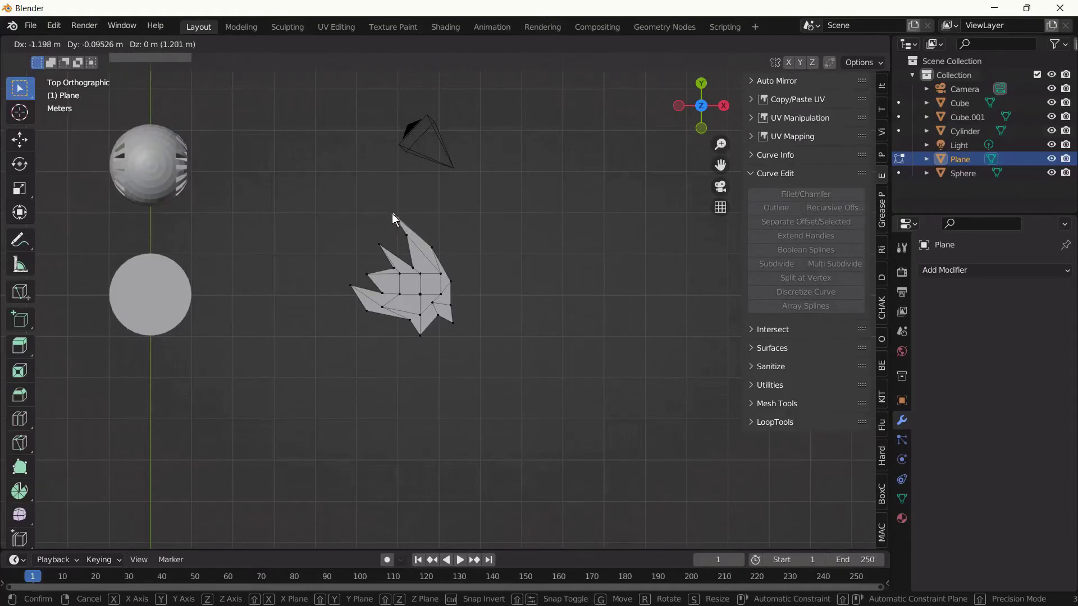
pyautogui.click(402, 217)
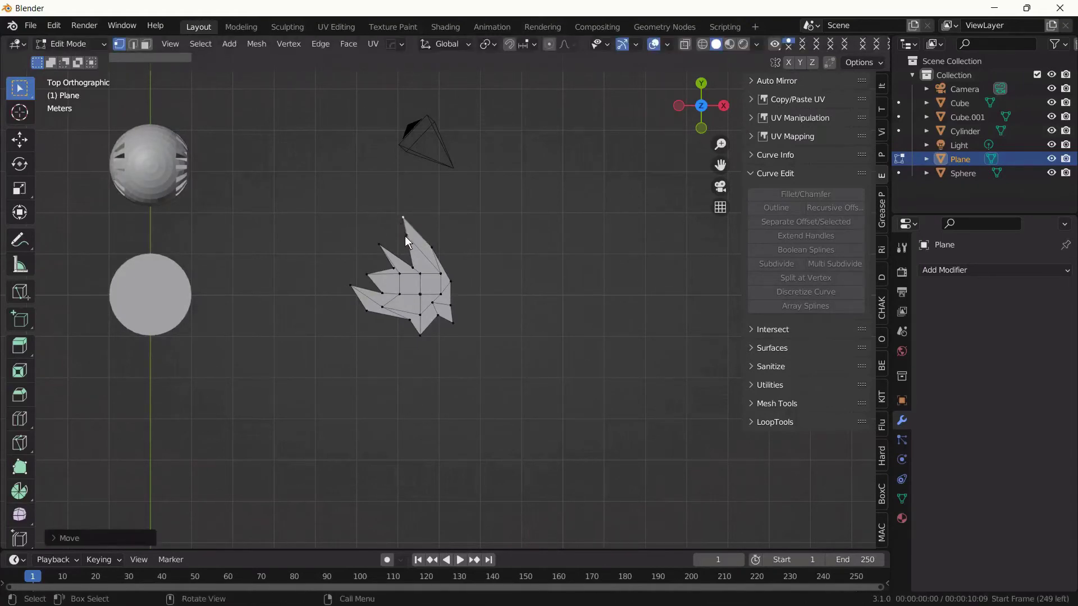
pyautogui.press('g')
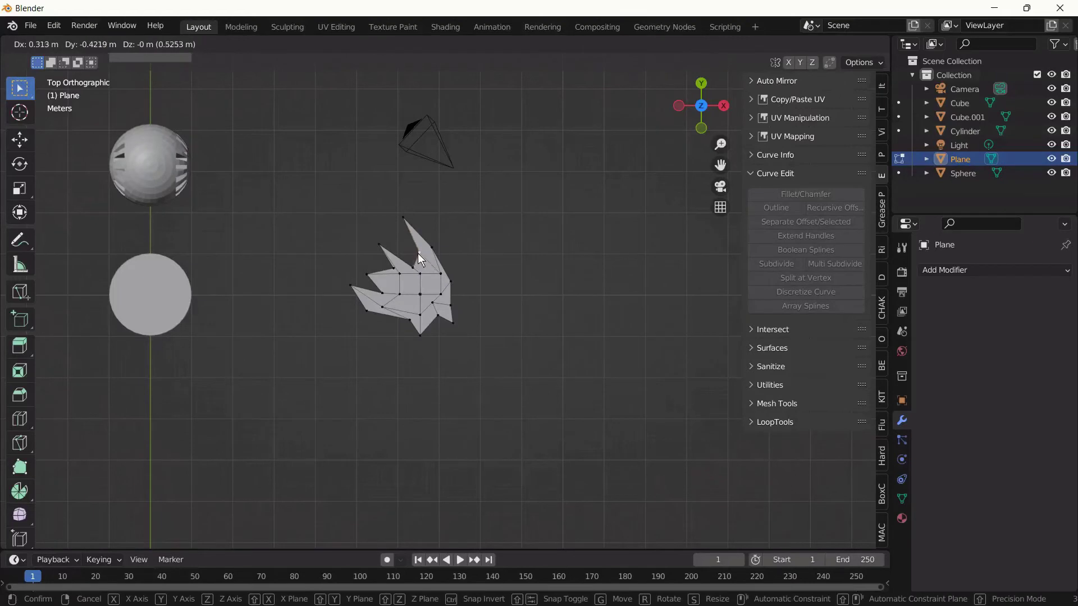
pyautogui.click(418, 253)
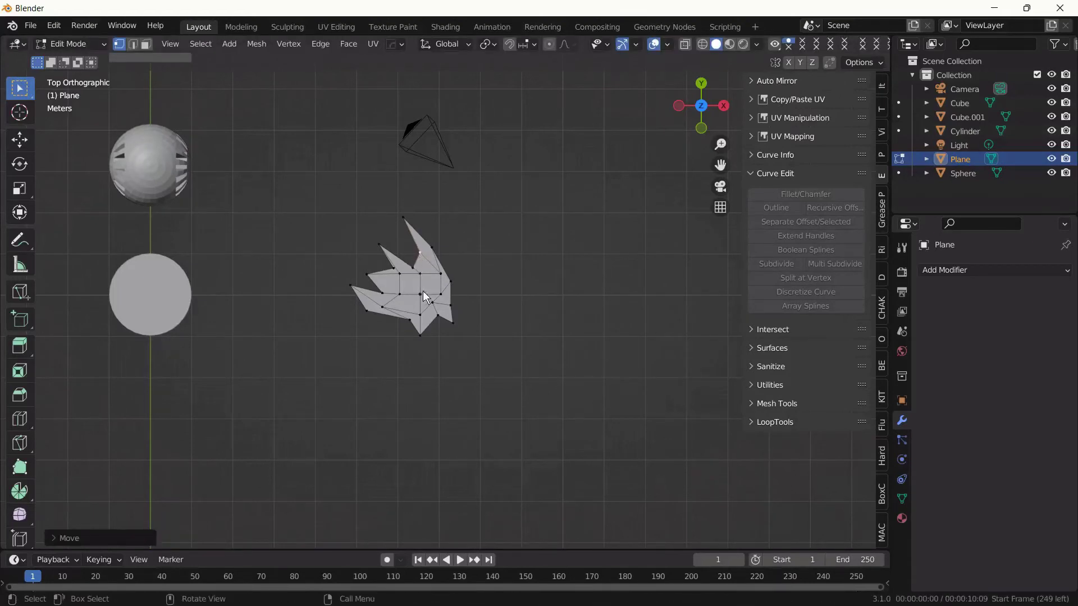
# Shift the vertices around the lower-right spike left to refine it, and move the left spike's lower vertex about 0.4 m right
pyautogui.press('g')
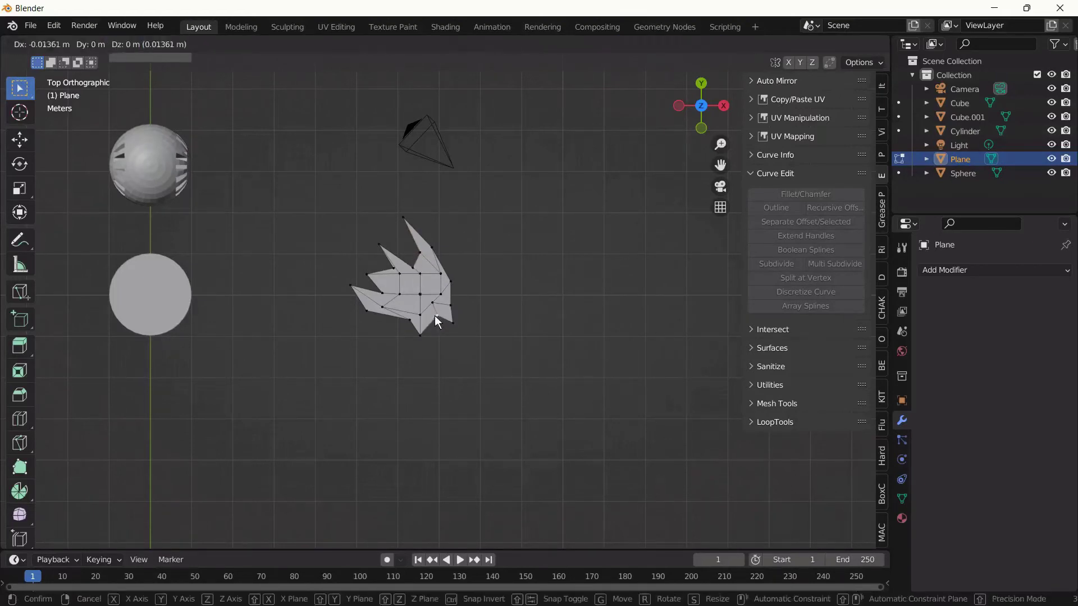
pyautogui.click(453, 305)
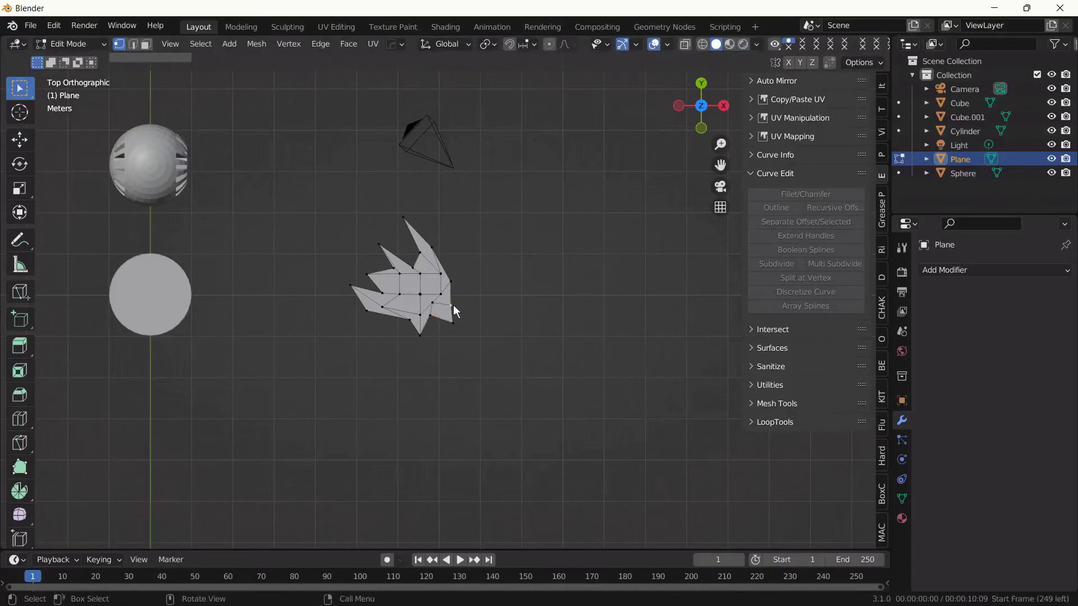
pyautogui.press('g')
pyautogui.click(446, 305)
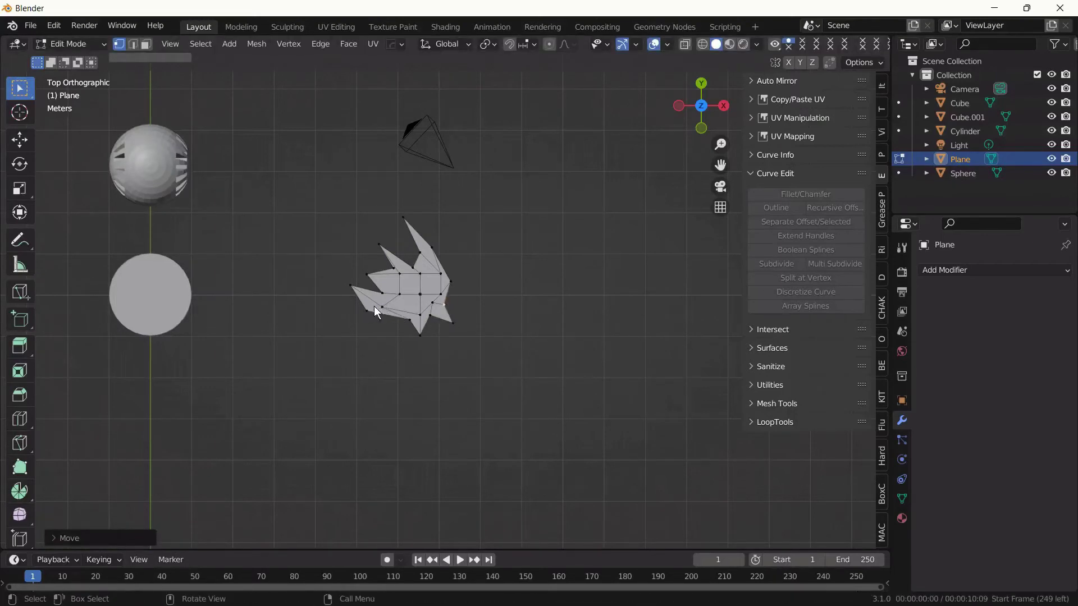
pyautogui.click(369, 309)
pyautogui.press('g')
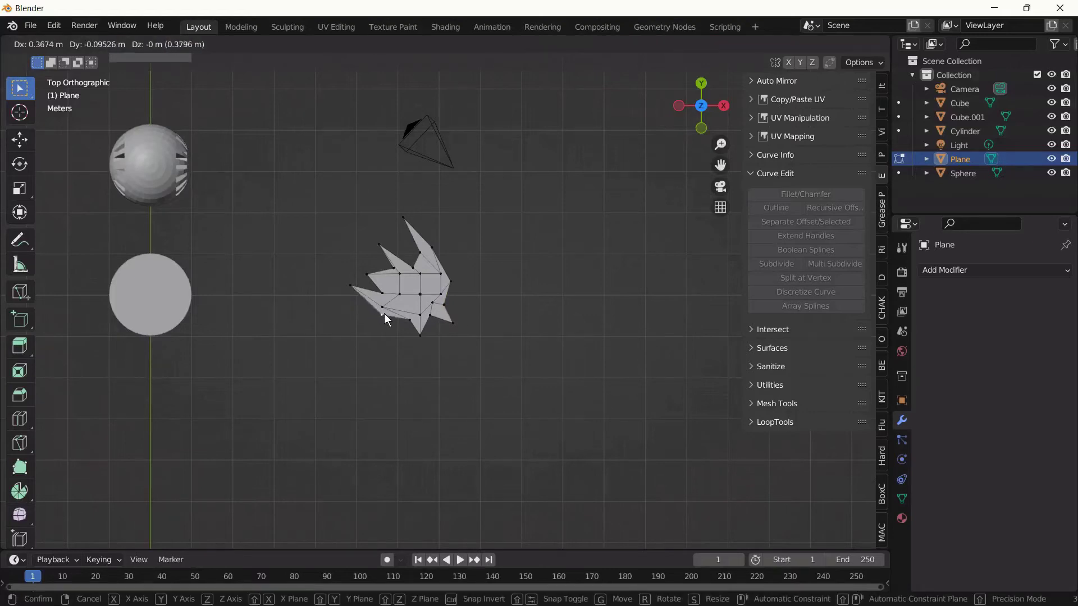
pyautogui.click(384, 313)
# Check the spiky plane in Object Mode, and select all its faces in Edit Mode with face selection
pyautogui.press('Tab')
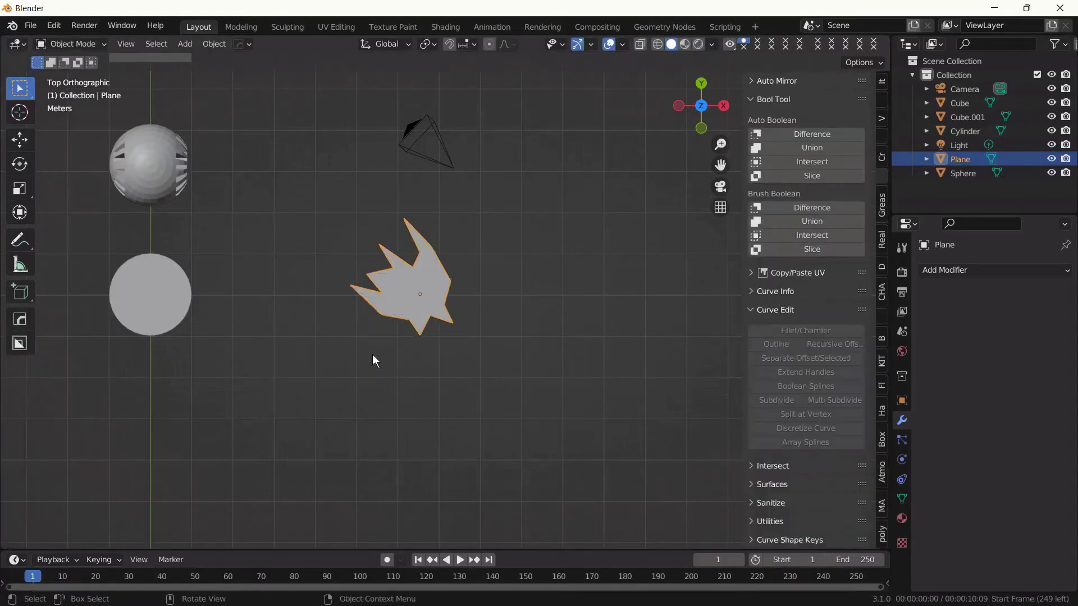
pyautogui.press('Tab')
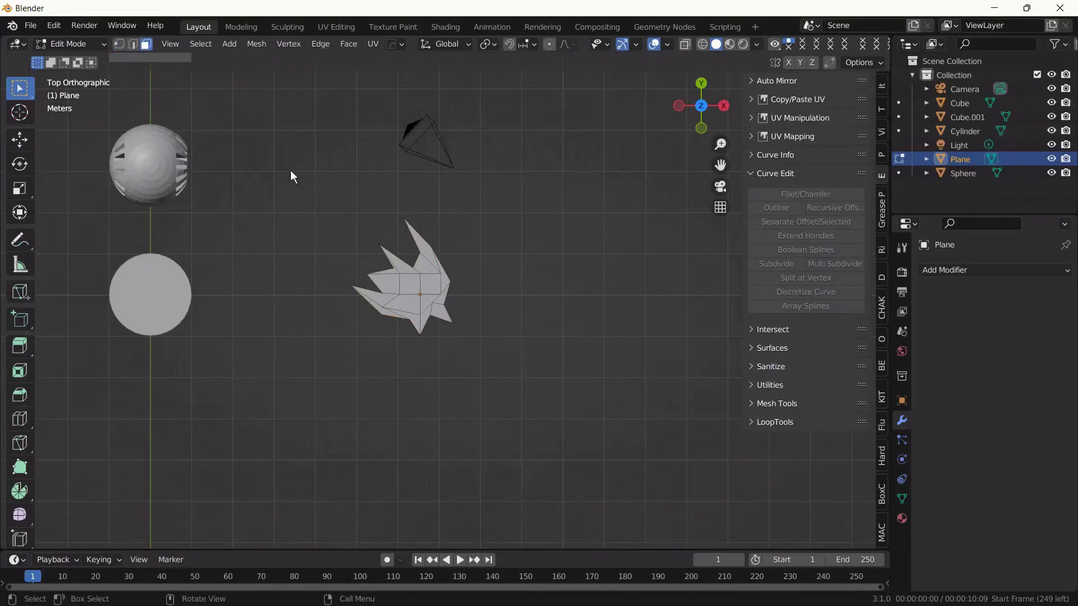
pyautogui.press('a')
pyautogui.press('a')
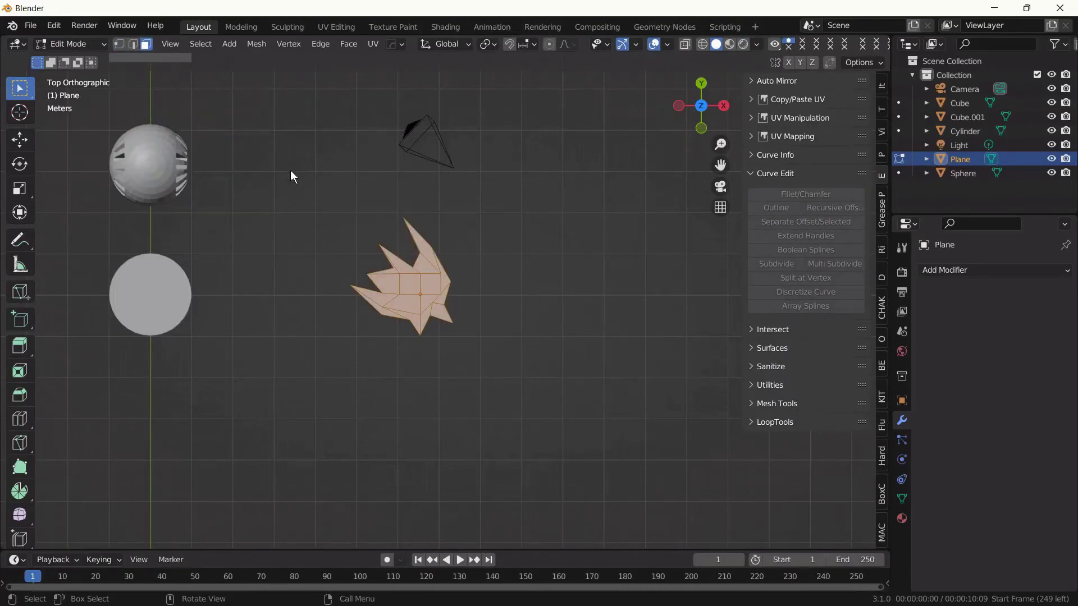
# Extrude the selected faces upward into a spiky solid, and scale the object to about 0.53 in Object Mode
pyautogui.moveTo(280, 213); pyautogui.dragTo(198, 149, button='middle')
pyautogui.press('e')
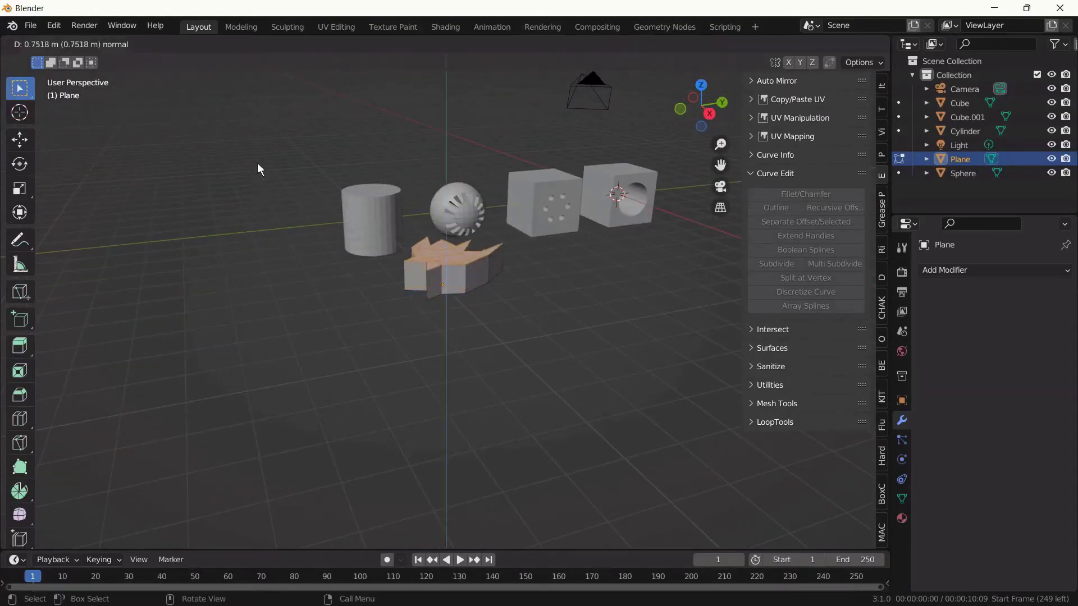
pyautogui.click(264, 134)
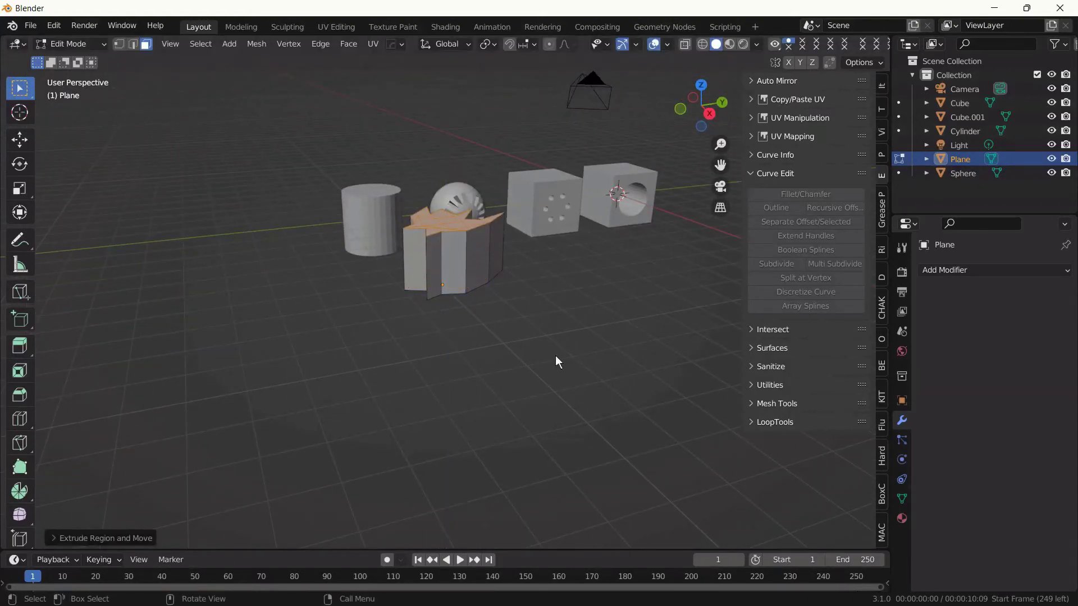
pyautogui.press('Tab')
pyautogui.press('s')
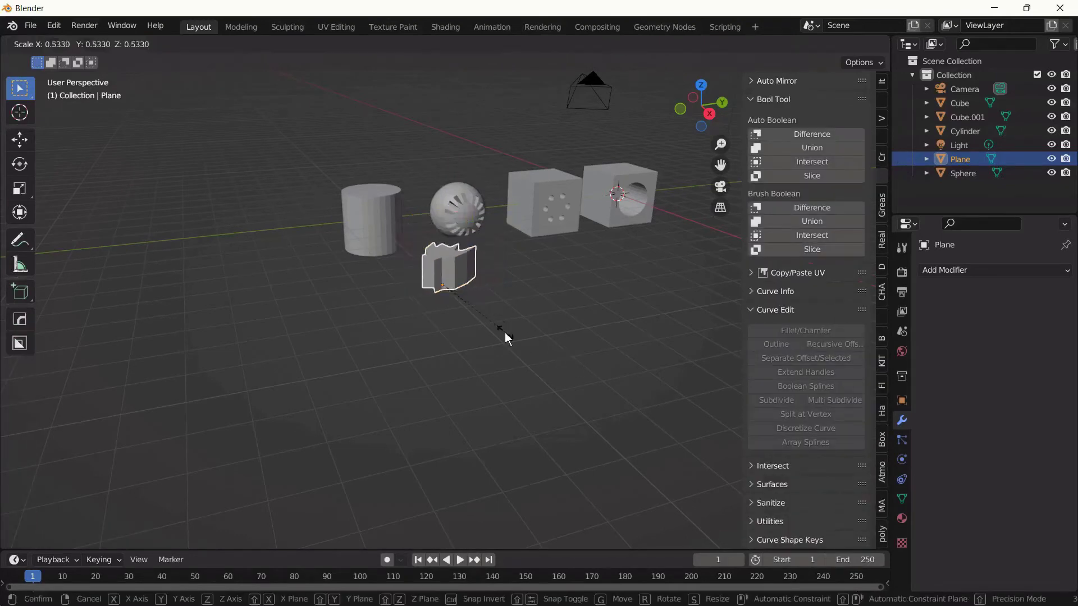
pyautogui.click(505, 334)
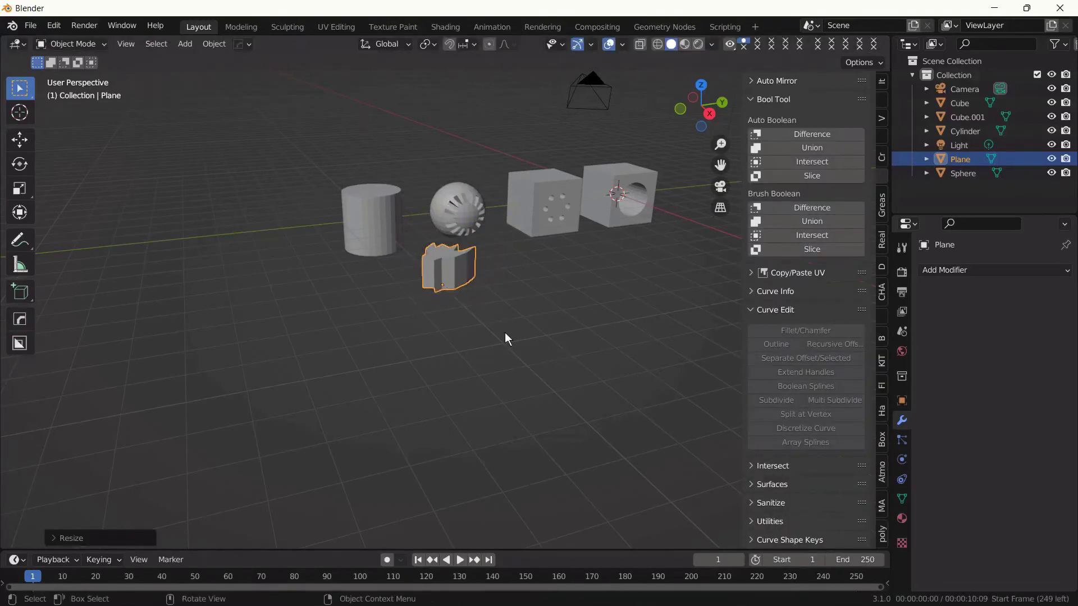
# In right view, shift the spiky solid slightly along negative Y onto the cylinder and lower it about 0.44 m along Z
pyautogui.press('KP_3')
pyautogui.press('g')
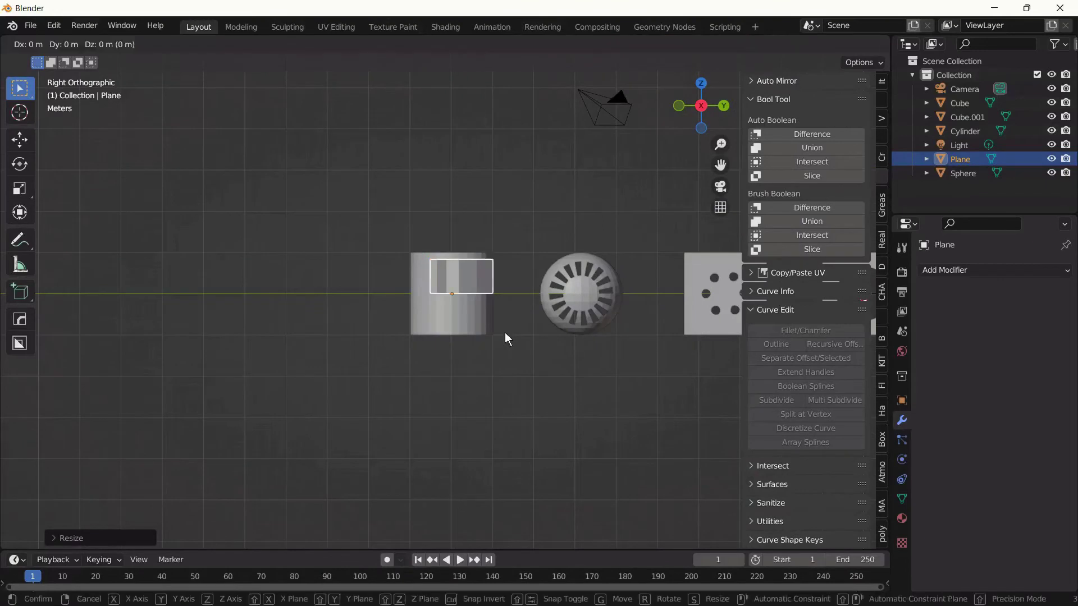
pyautogui.press('y')
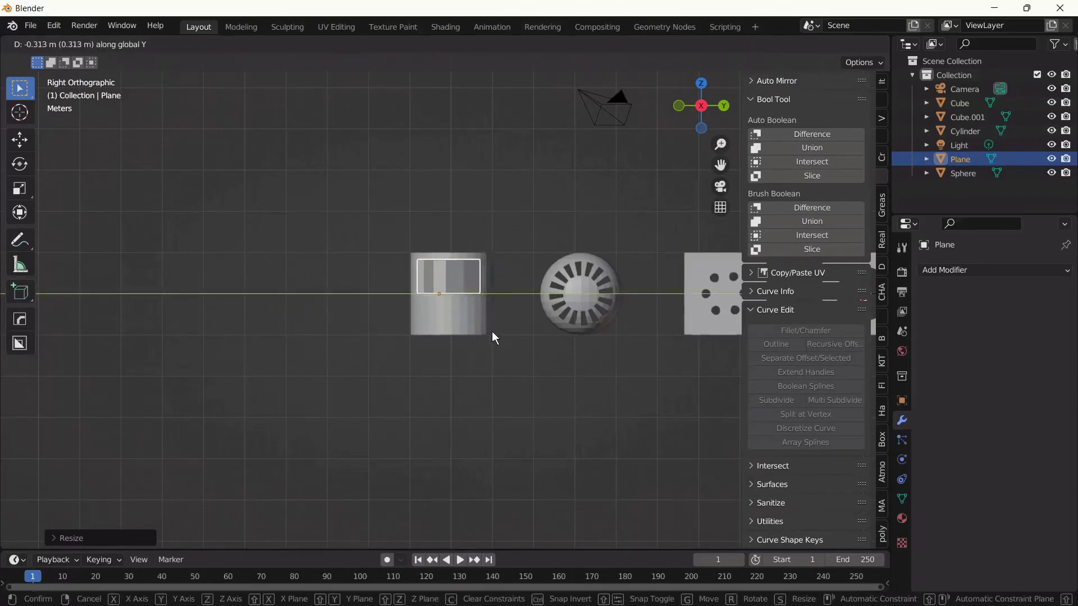
pyautogui.click(495, 331)
pyautogui.press('g')
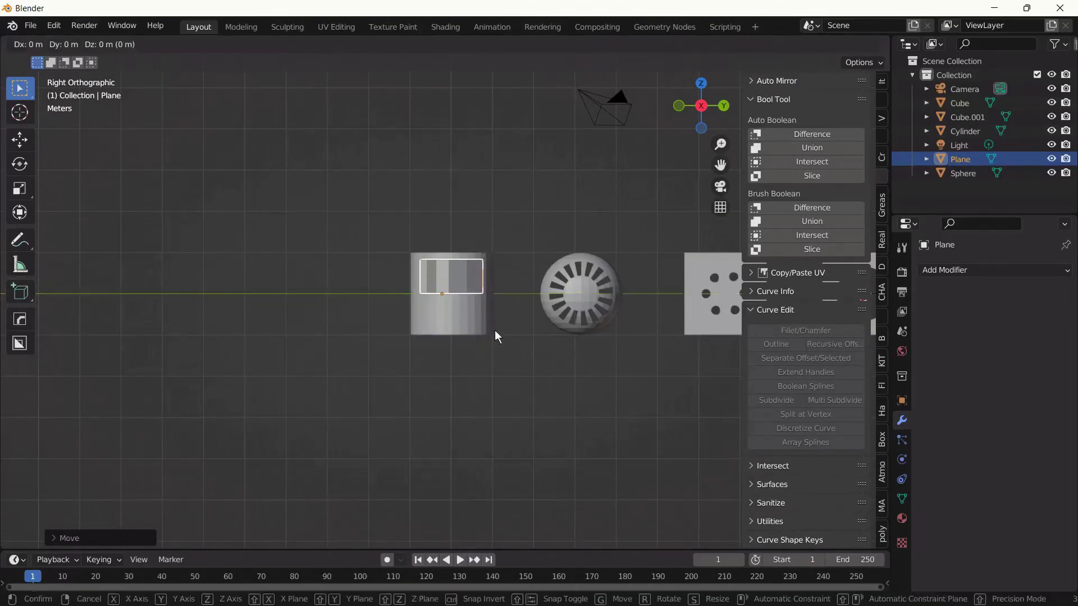
pyautogui.press('z')
pyautogui.click(494, 333)
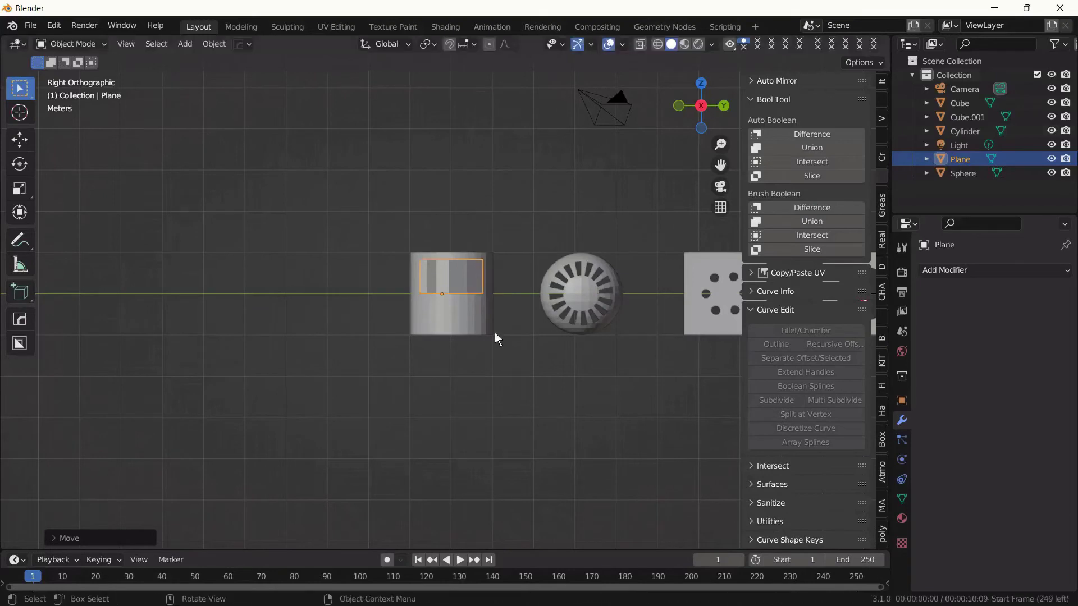
pyautogui.press('g')
pyautogui.press('z')
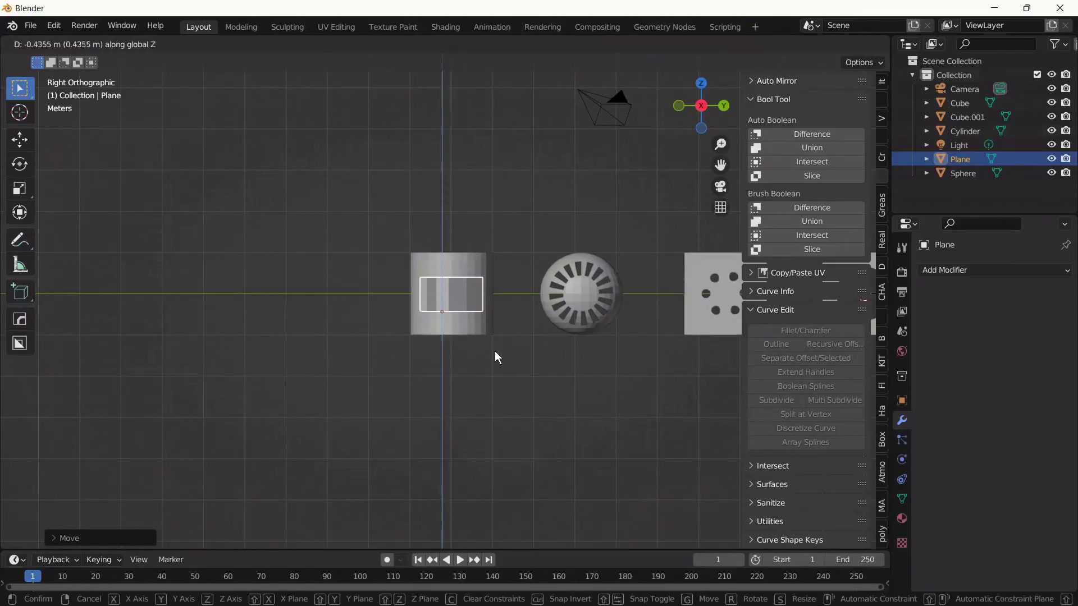
pyautogui.click(495, 353)
# Rotate the spiky solid 90 degrees around Y, and raise it about 0.3 m along Z to centre it on the cylinder
pyautogui.write('r')
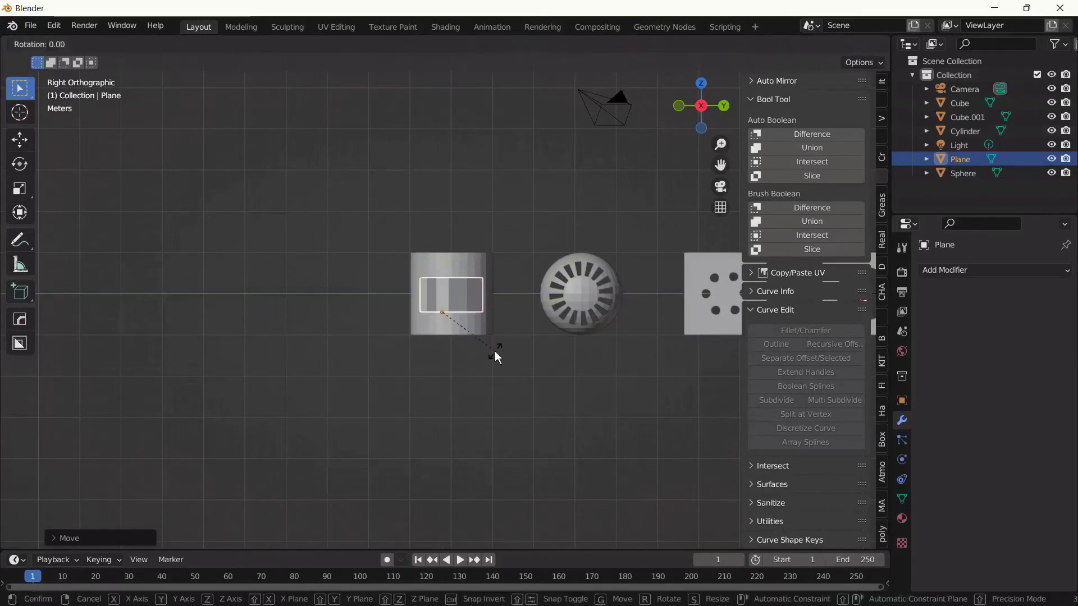
pyautogui.write('y90')
pyautogui.press('Return')
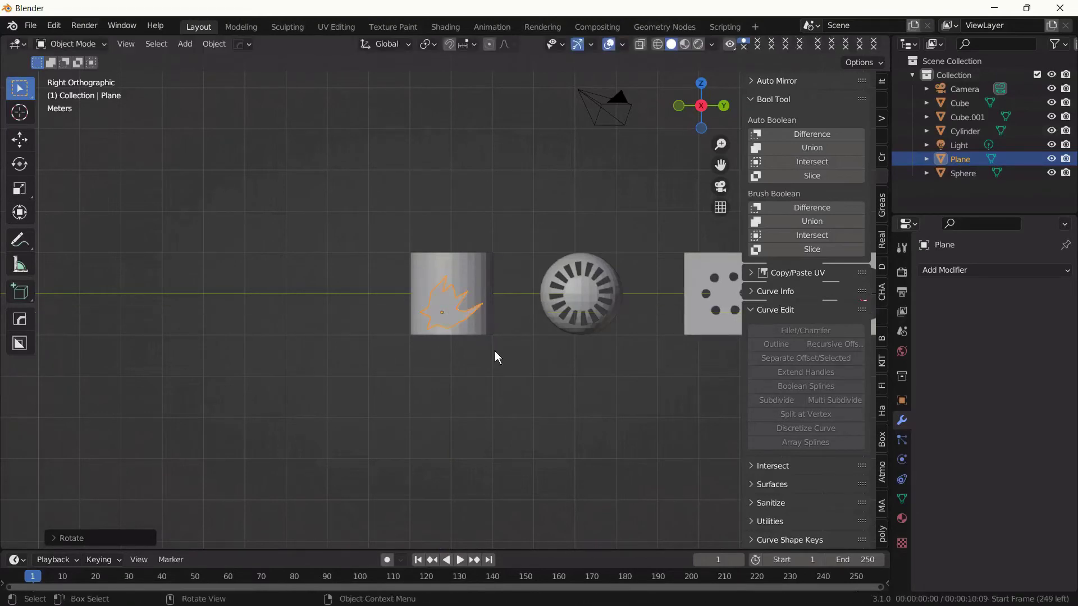
pyautogui.moveTo(495, 351)
pyautogui.mouseDown(button='middle')
pyautogui.moveTo(432, 366)
pyautogui.moveTo(479, 342)
pyautogui.mouseUp(button='middle')
pyautogui.press('KP_3')
pyautogui.press('g')
pyautogui.press('z')
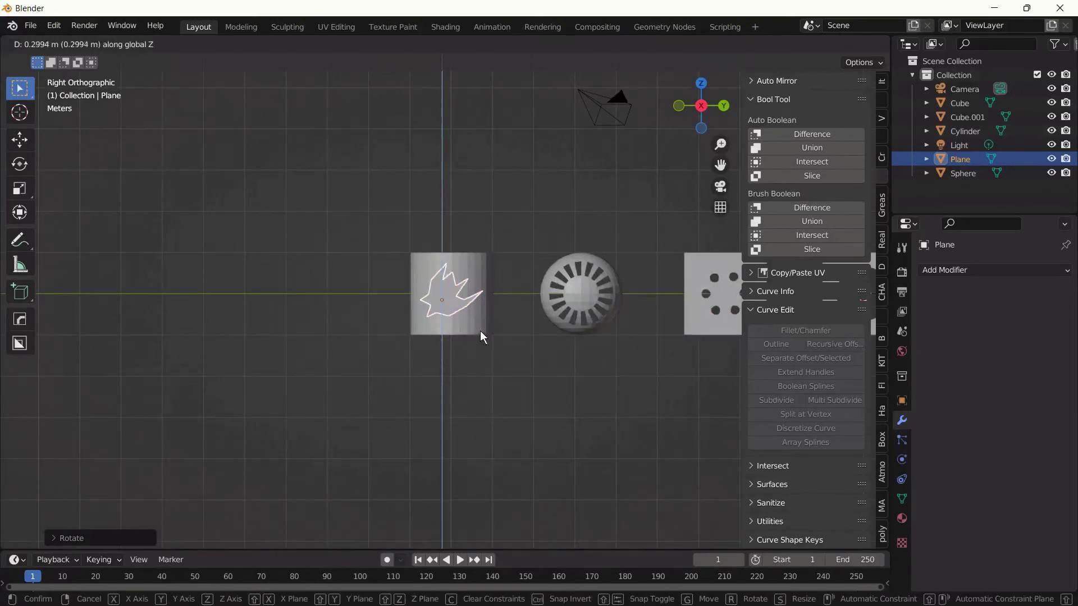
pyautogui.click(480, 331)
# Apply a Brush Boolean Difference with the spiky solid as the brush and the cylinder as the canvas
pyautogui.moveTo(482, 365)
pyautogui.mouseDown(button='middle')
pyautogui.moveTo(495, 381)
pyautogui.moveTo(421, 416)
pyautogui.moveTo(438, 416)
pyautogui.mouseUp(button='middle')
pyautogui.keyDown('shift'); pyautogui.click(636, 241); pyautogui.keyUp('shift')
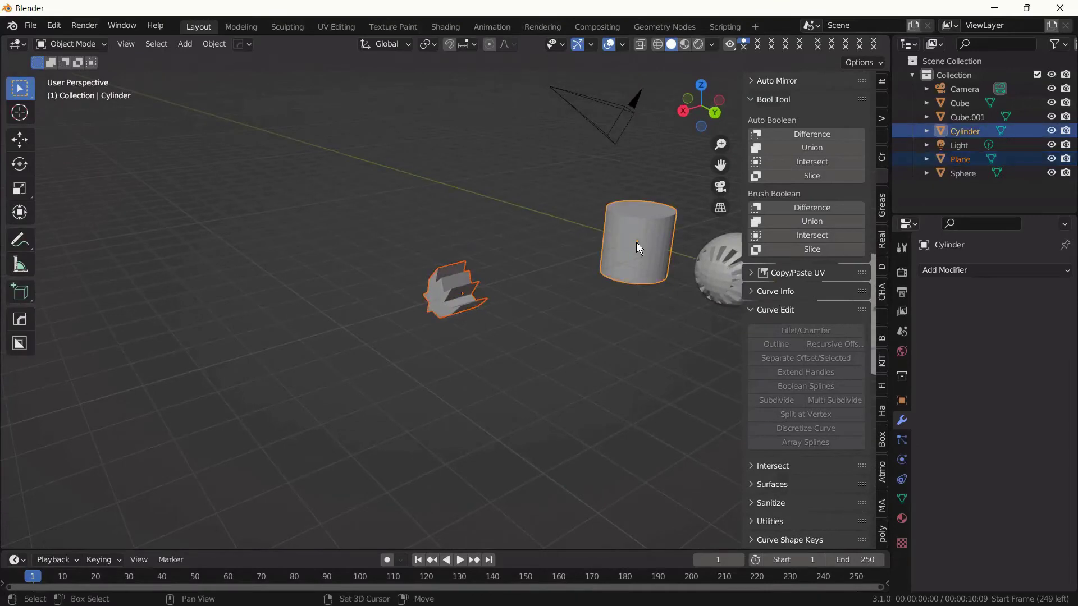
pyautogui.click(831, 208)
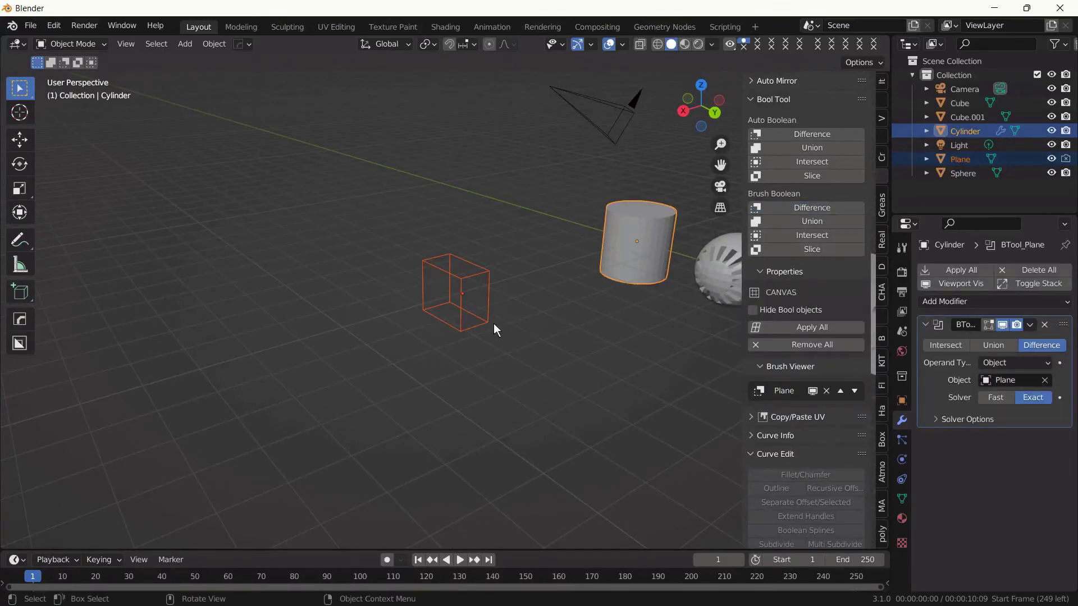
pyautogui.press('s')
pyautogui.press('x')
pyautogui.click(559, 323)
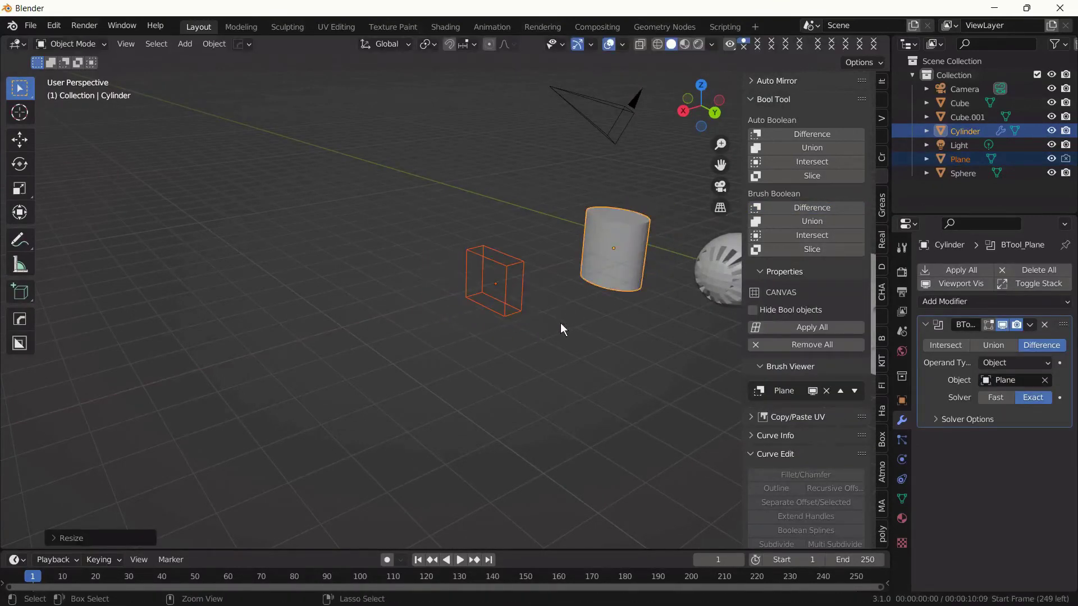
pyautogui.hotkey('ctrl', 'z')
# Stretch only the spiky brush along X, and move it about 8.1 m along negative X so it passes through the cylinder
pyautogui.click(478, 298)
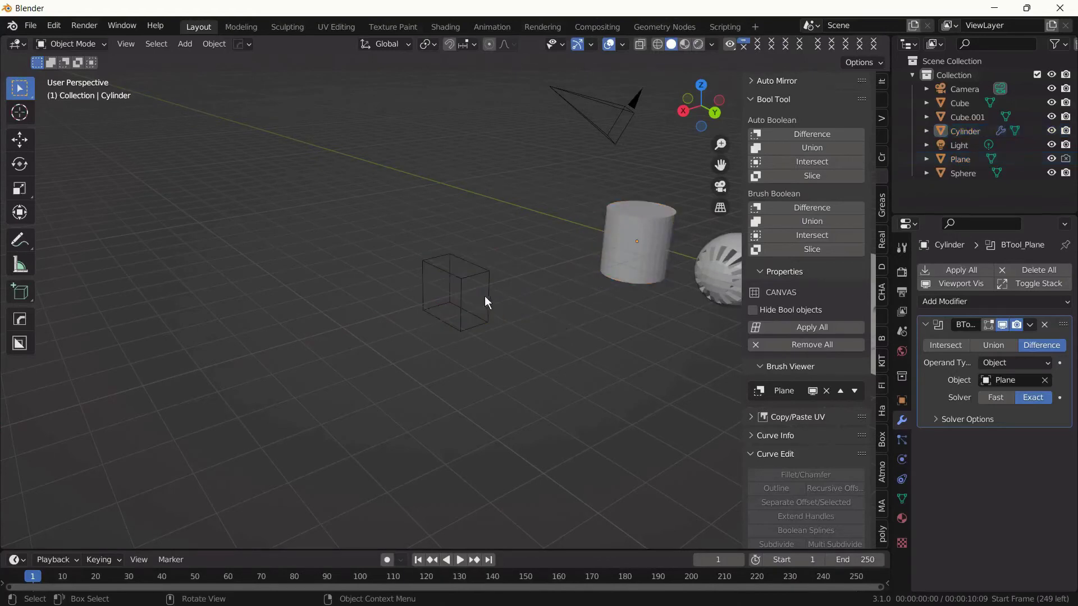
pyautogui.click(486, 295)
pyautogui.press('s')
pyautogui.press('x')
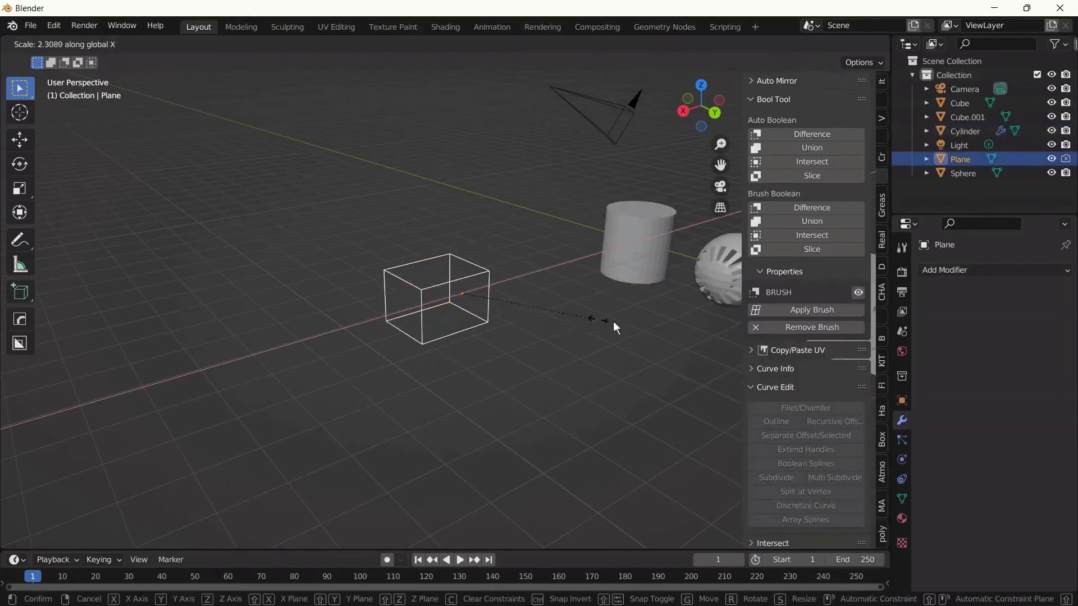
pyautogui.click(699, 327)
pyautogui.press('g')
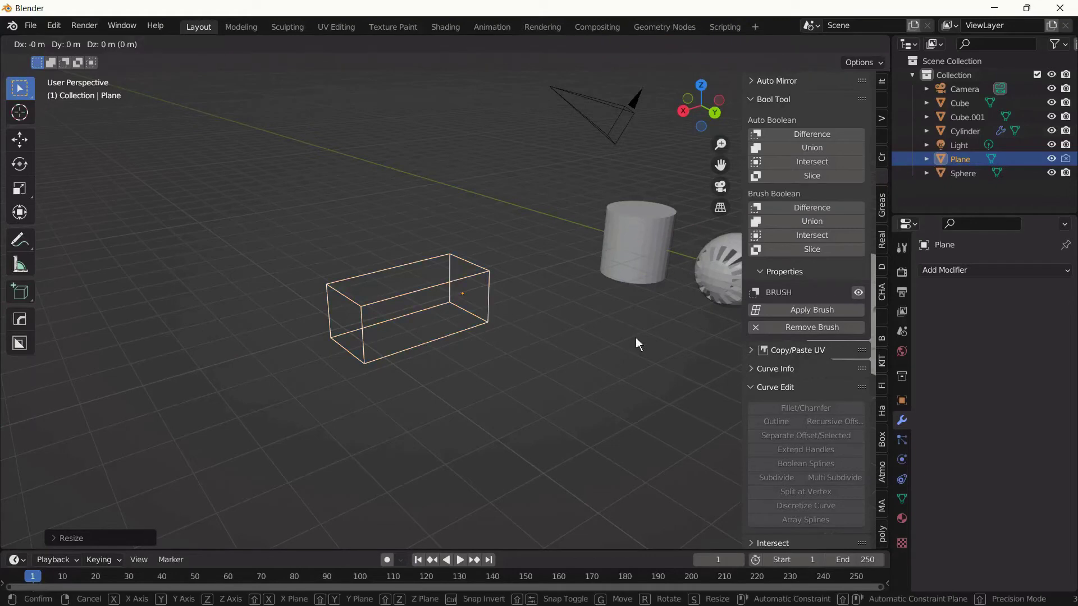
pyautogui.press('x')
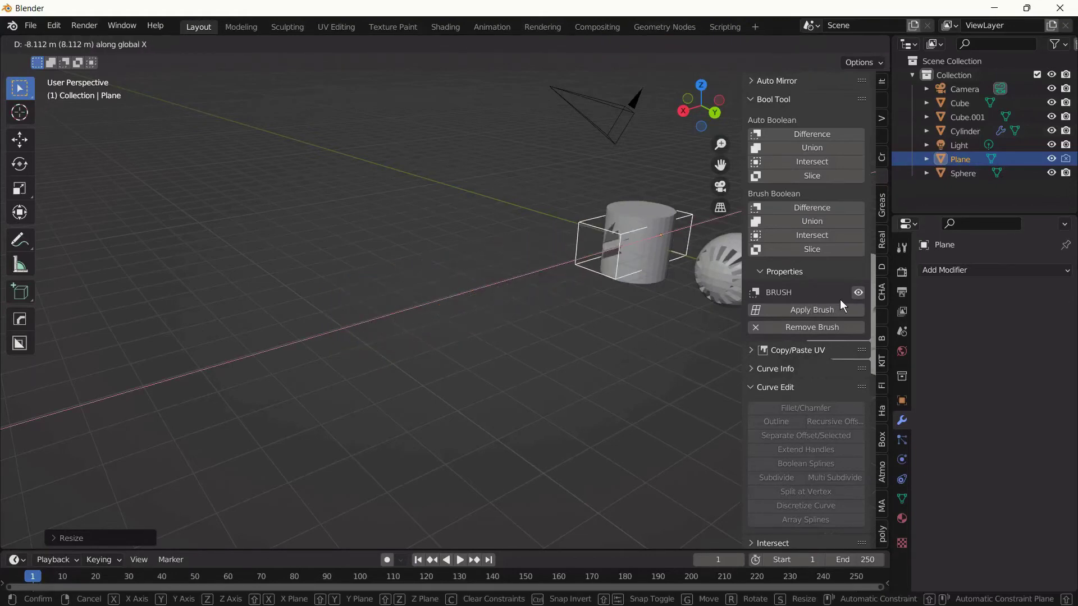
pyautogui.click(839, 299)
# Shift the spiky brush about 0.06 m along Y to centre the cut-out on the cylinder
pyautogui.moveTo(663, 348); pyautogui.dragTo(500, 365, button='middle')
pyautogui.scroll(4, 539, 354)
pyautogui.press('g')
pyautogui.press('y')
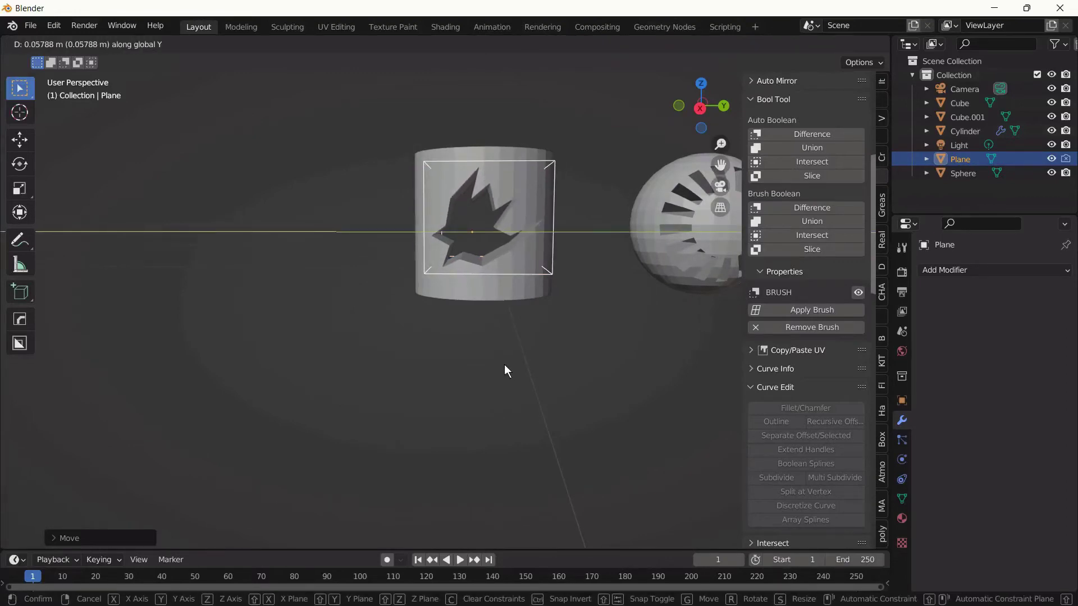
pyautogui.click(505, 370)
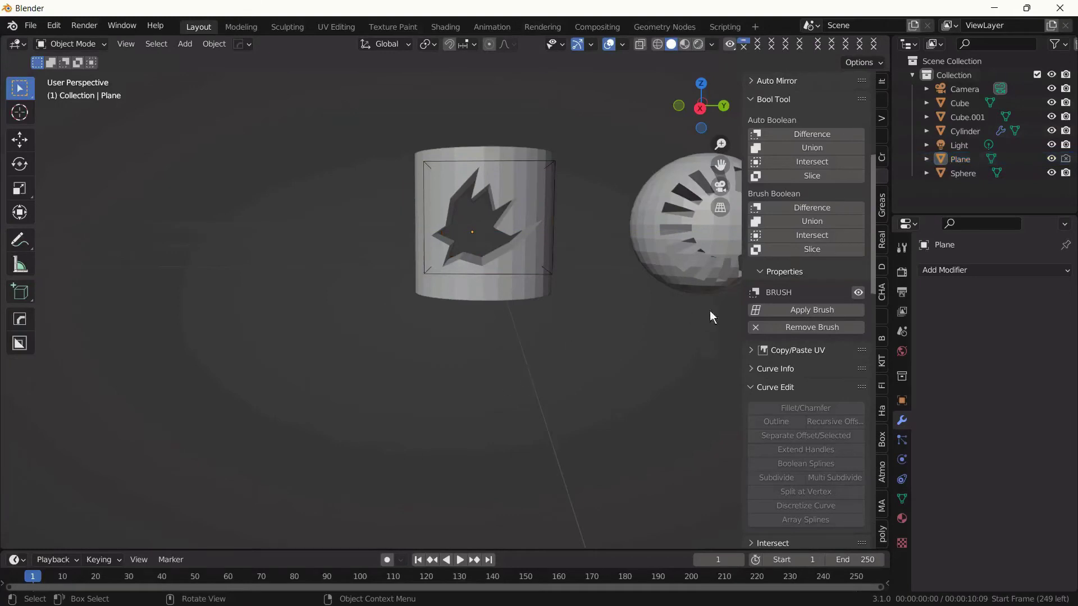
# Apply the Boolean brush to the cylinder, and delete the leftover spiky brush object
pyautogui.click(809, 309)
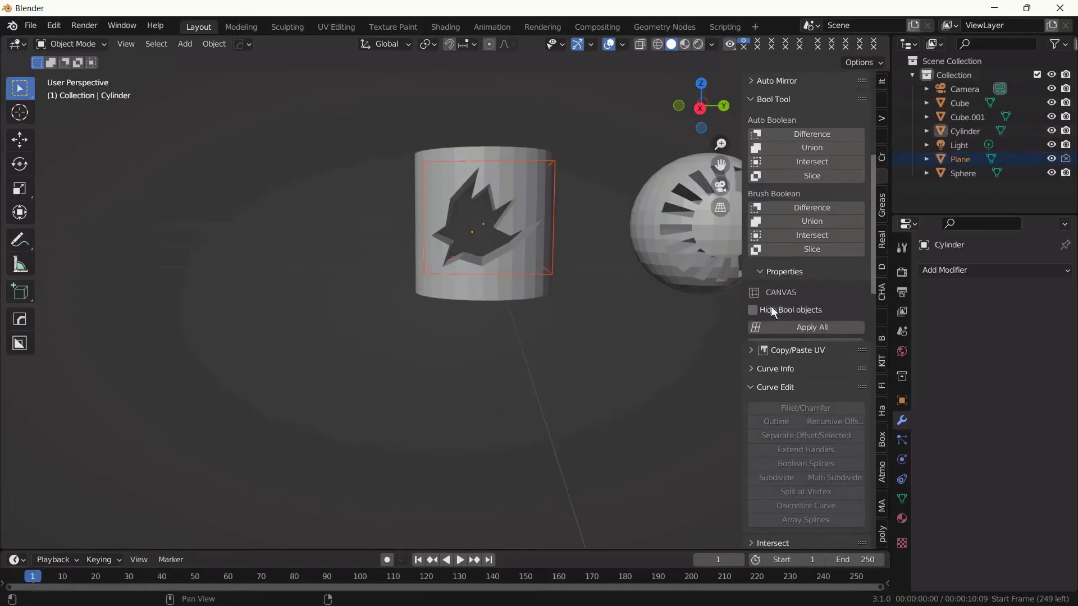
pyautogui.click(548, 270)
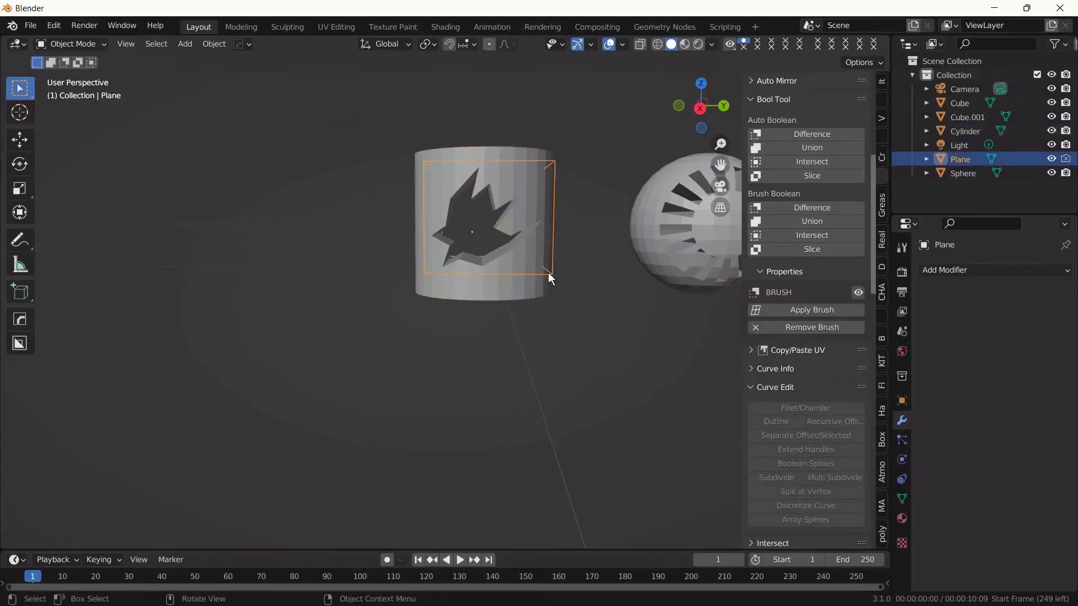
pyautogui.press('Delete')
pyautogui.moveTo(550, 348); pyautogui.dragTo(531, 363, button='middle')
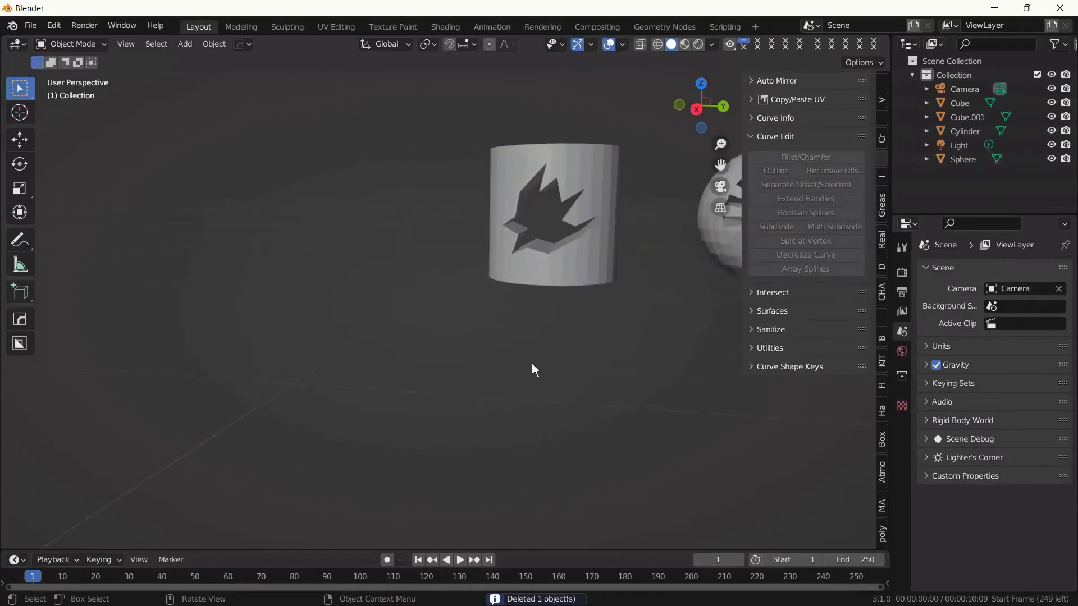
# Add an ico sphere and move it along negative Y to the free spot beyond the cylinder
pyautogui.scroll(-10, 575, 412)
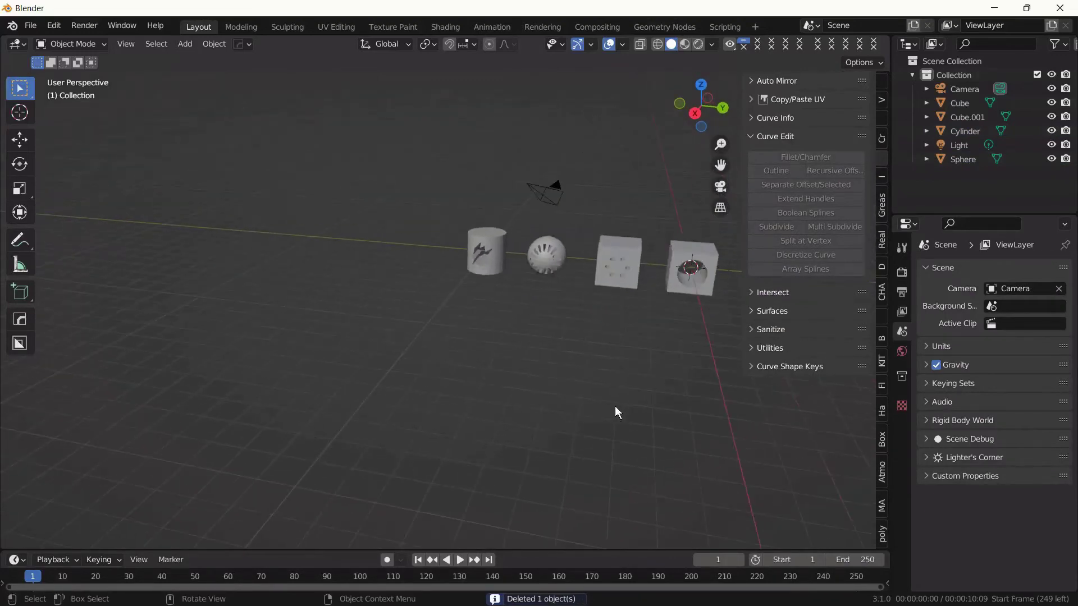
pyautogui.moveTo(615, 406); pyautogui.dragTo(635, 395, button='middle')
pyautogui.hotkey('shift', 'a')
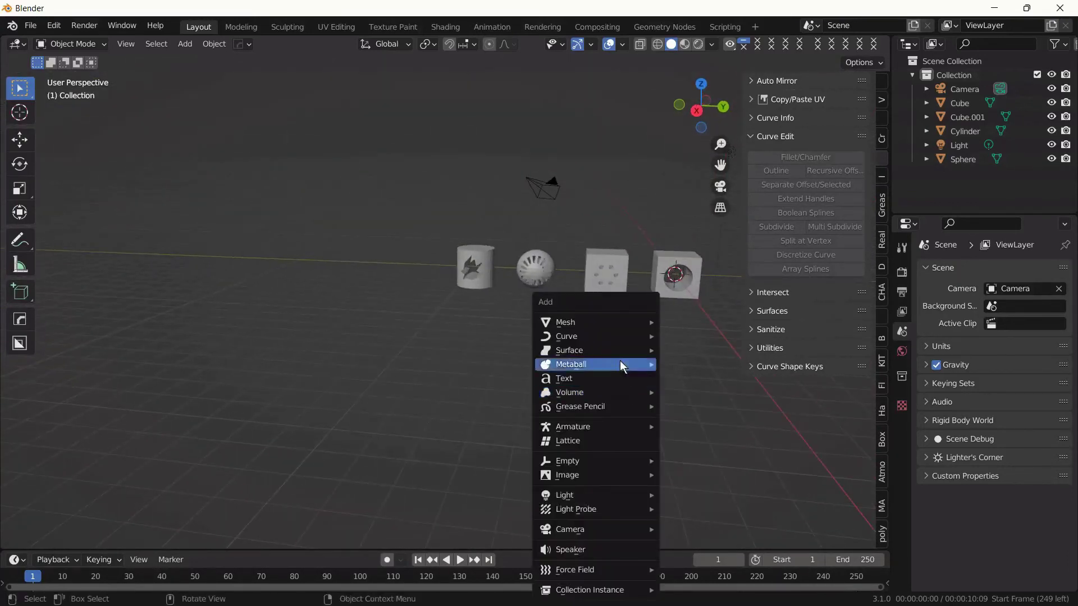
pyautogui.moveTo(610, 320)
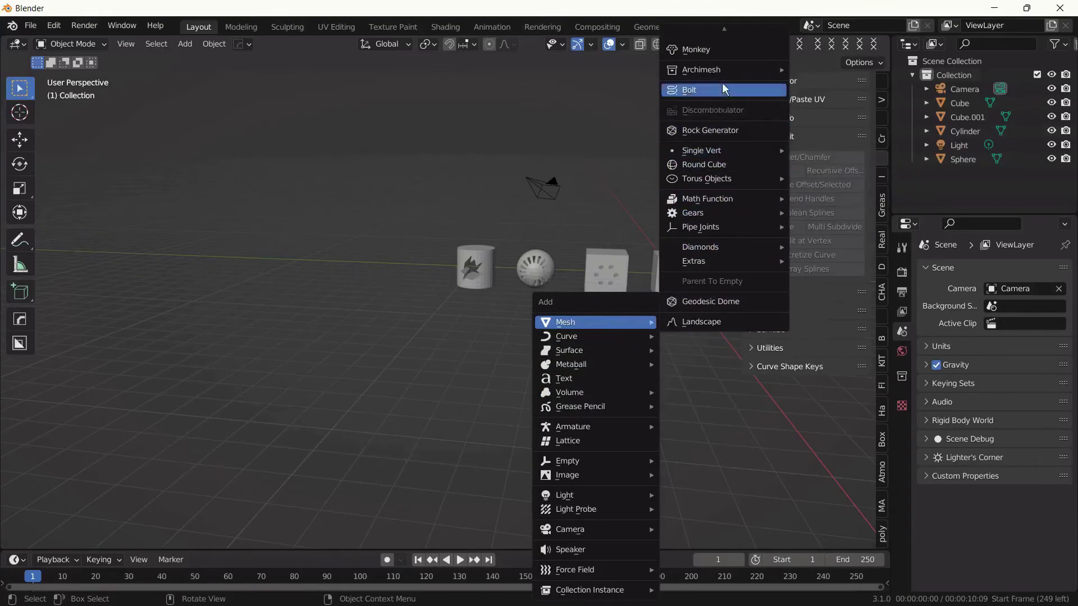
pyautogui.moveTo(730, 33)
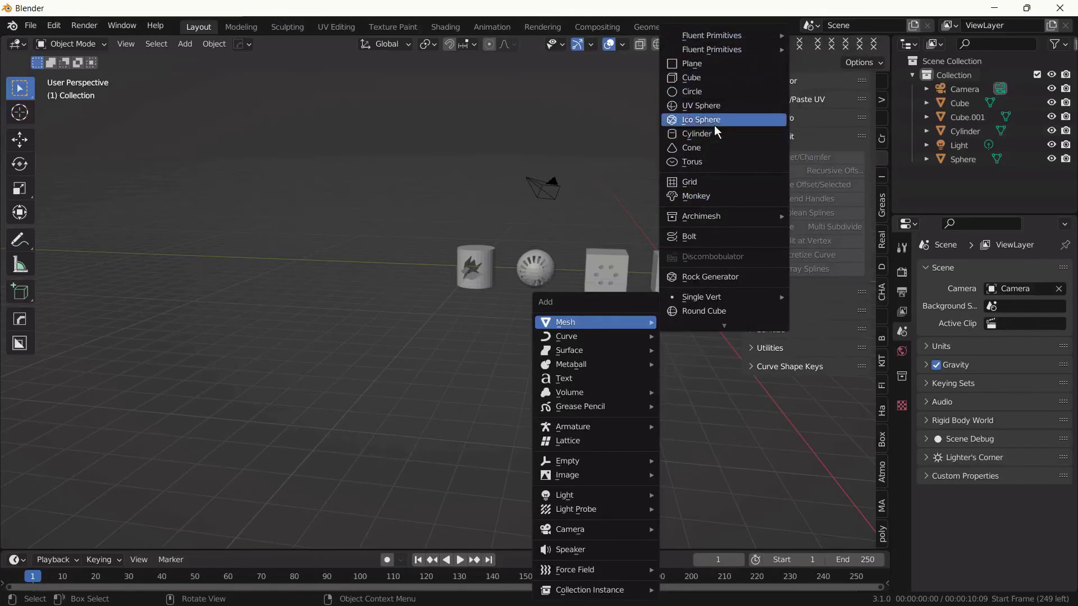
pyautogui.click(715, 124)
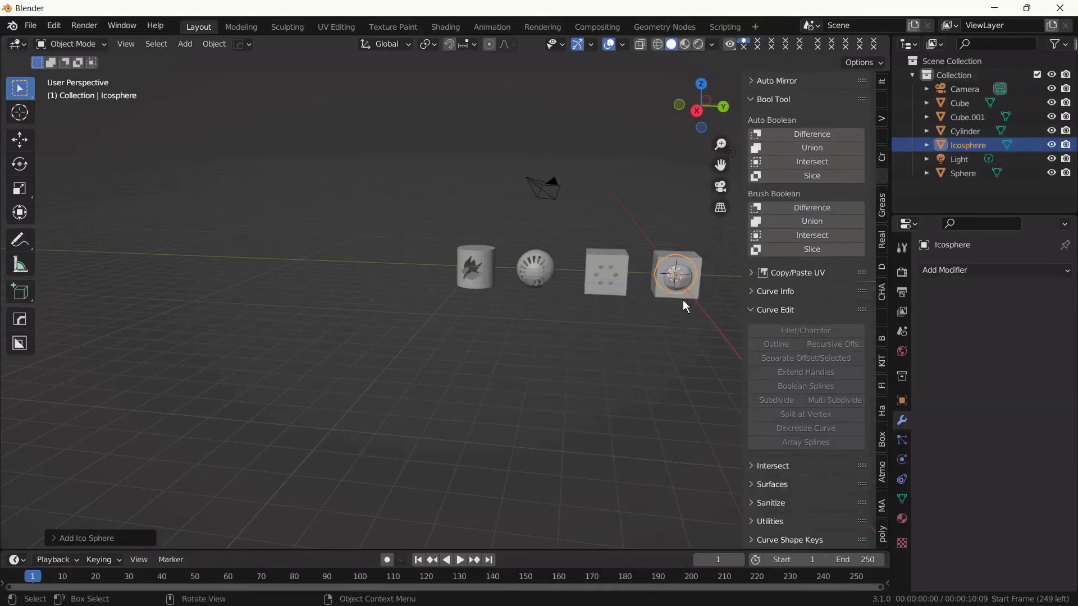
pyautogui.press('g')
pyautogui.press('y')
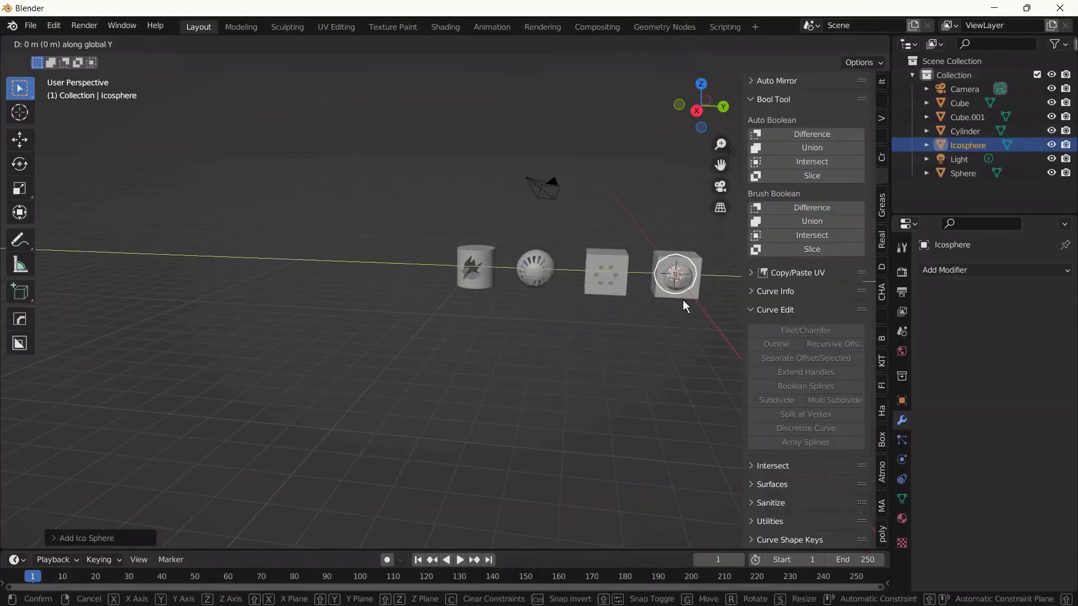
pyautogui.click(415, 310)
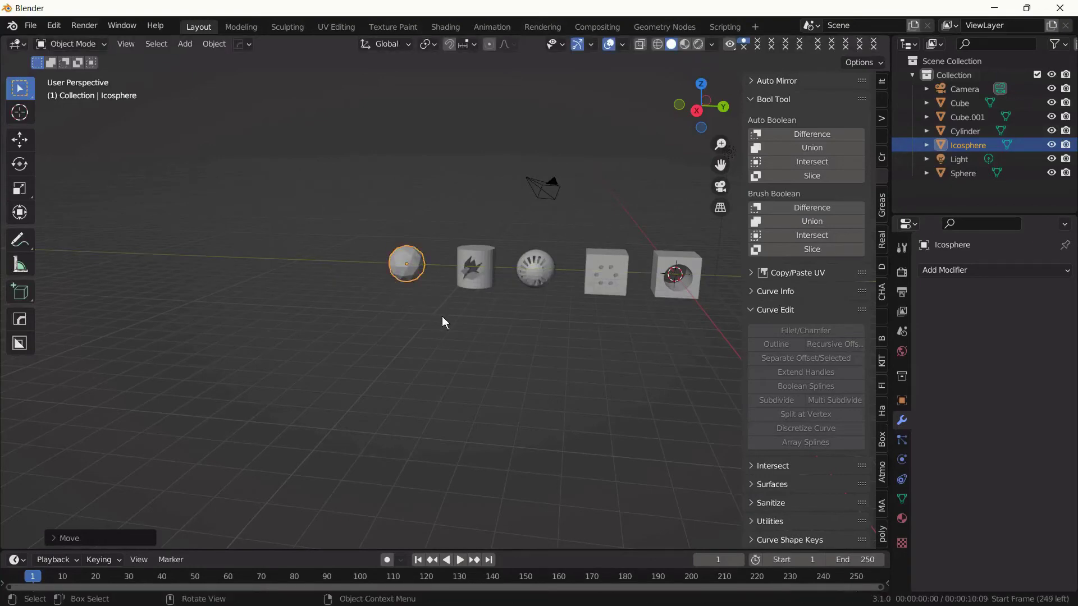
pyautogui.hotkey('shift', 'a')
pyautogui.moveTo(442, 317)
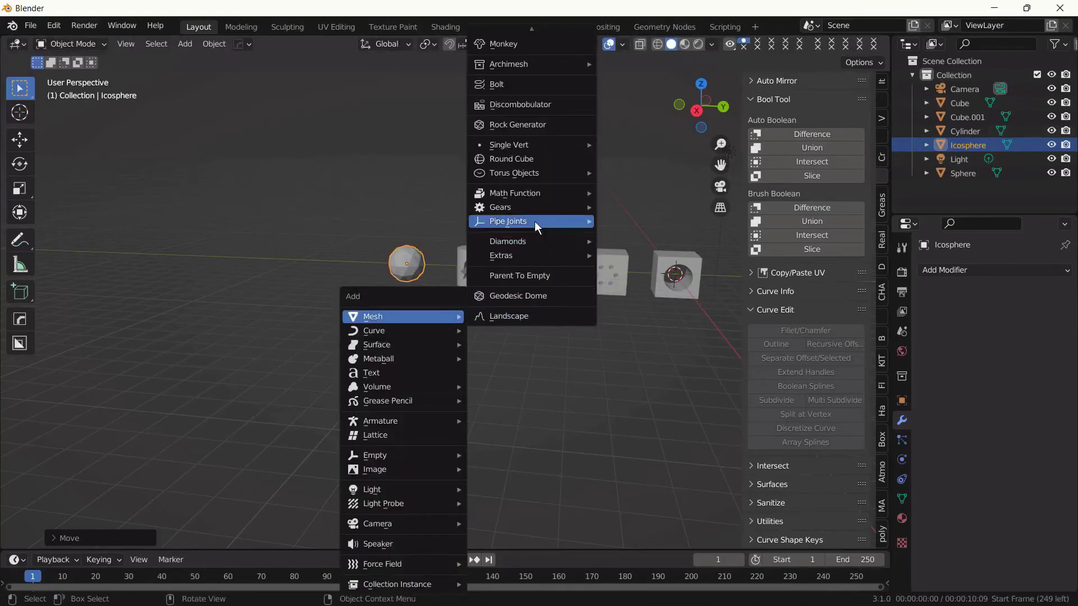
pyautogui.moveTo(558, 67)
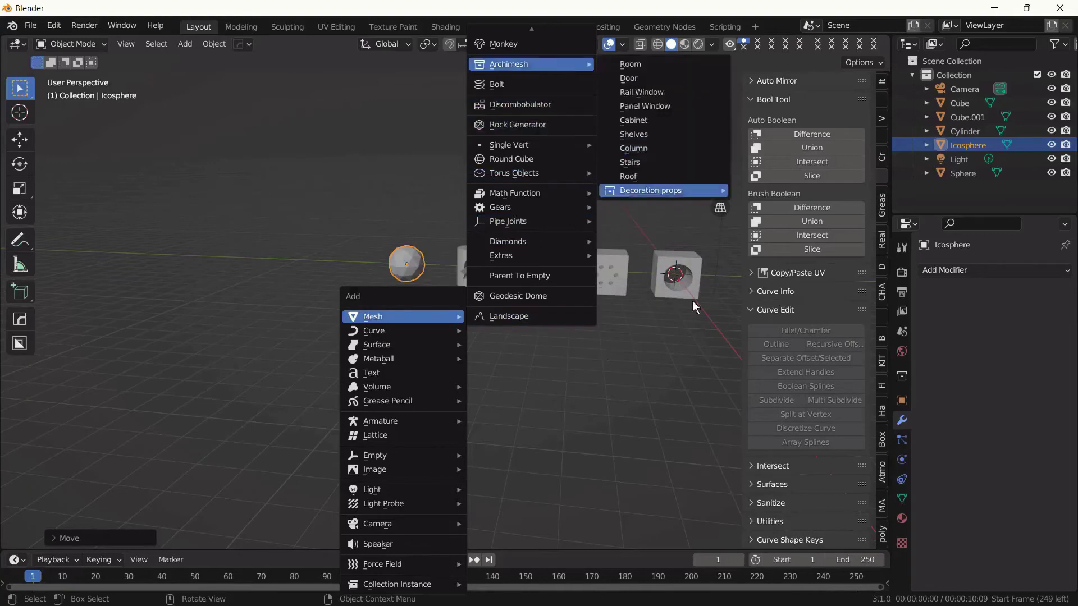
# Duplicate the ico sphere, place the copy beside it along negative Y, and move the copy along X in front of the original
pyautogui.hotkey('shift', 'd')
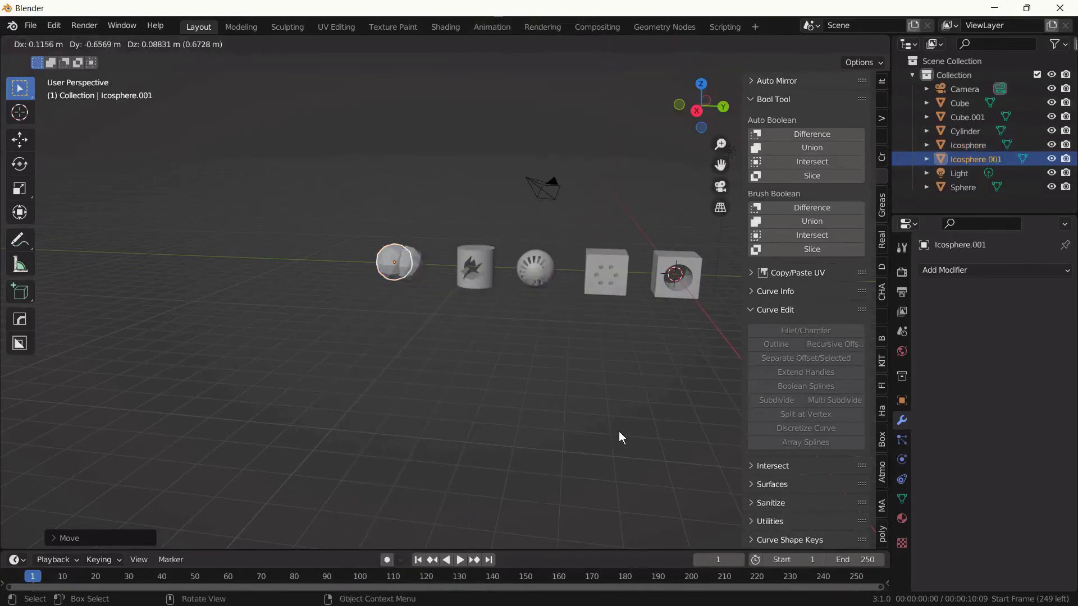
pyautogui.click(580, 437)
pyautogui.press('g')
pyautogui.press('x')
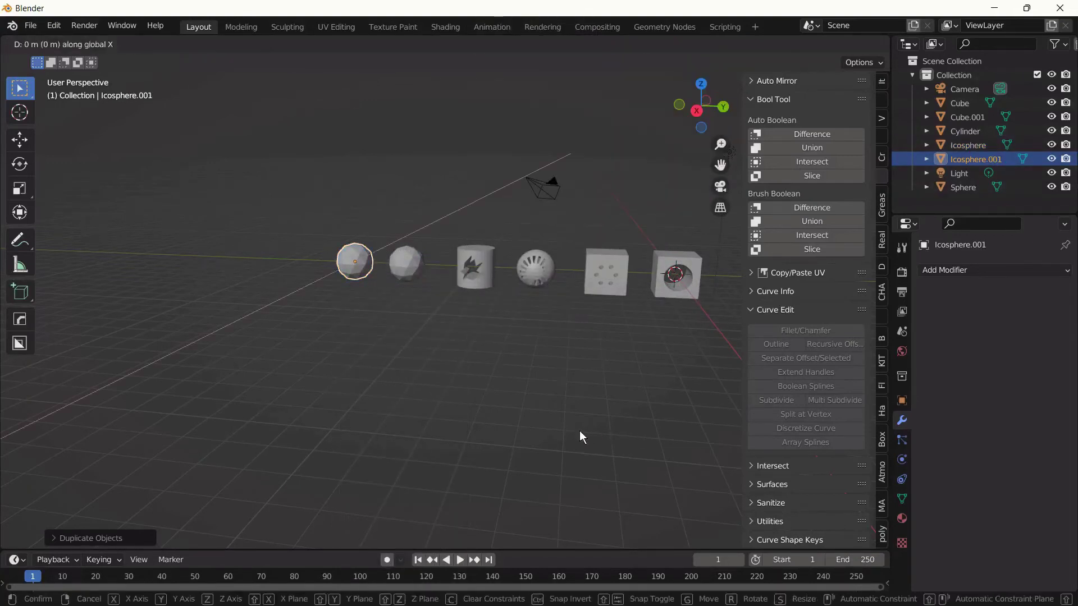
pyautogui.click(552, 469)
pyautogui.press('g')
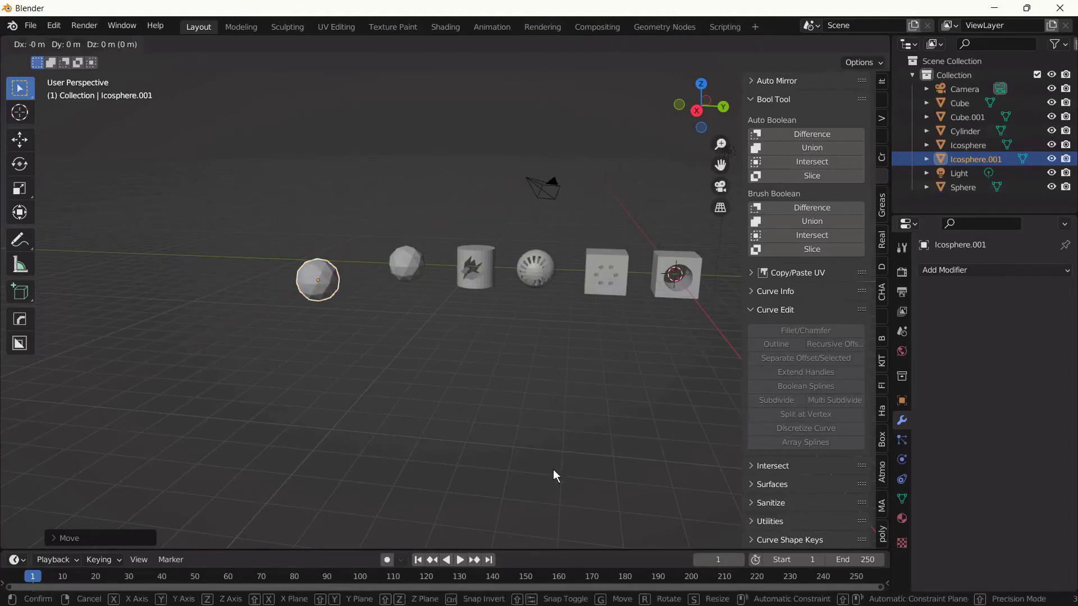
pyautogui.press('x')
pyautogui.click(601, 473)
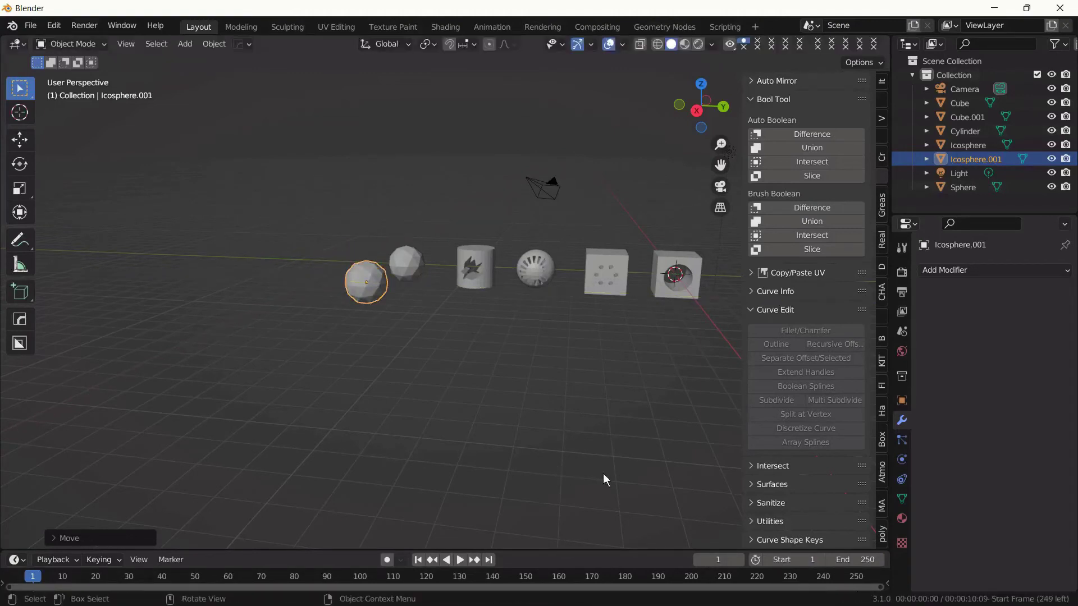
# Shift the duplicated ico sphere about 0.42 m along Y to line it up with the original in the right view
pyautogui.press('KP_3')
pyautogui.press('g')
pyautogui.press('y')
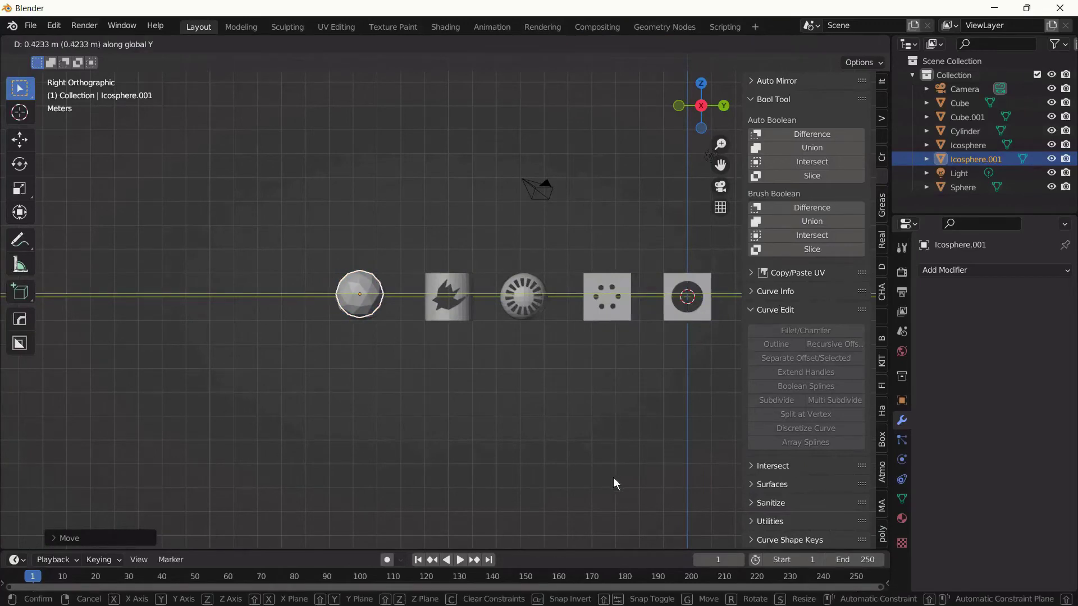
pyautogui.click(610, 475)
# Scale the original ico sphere up uniformly to about 2.01 times its size
pyautogui.moveTo(554, 435); pyautogui.dragTo(532, 415, button='middle')
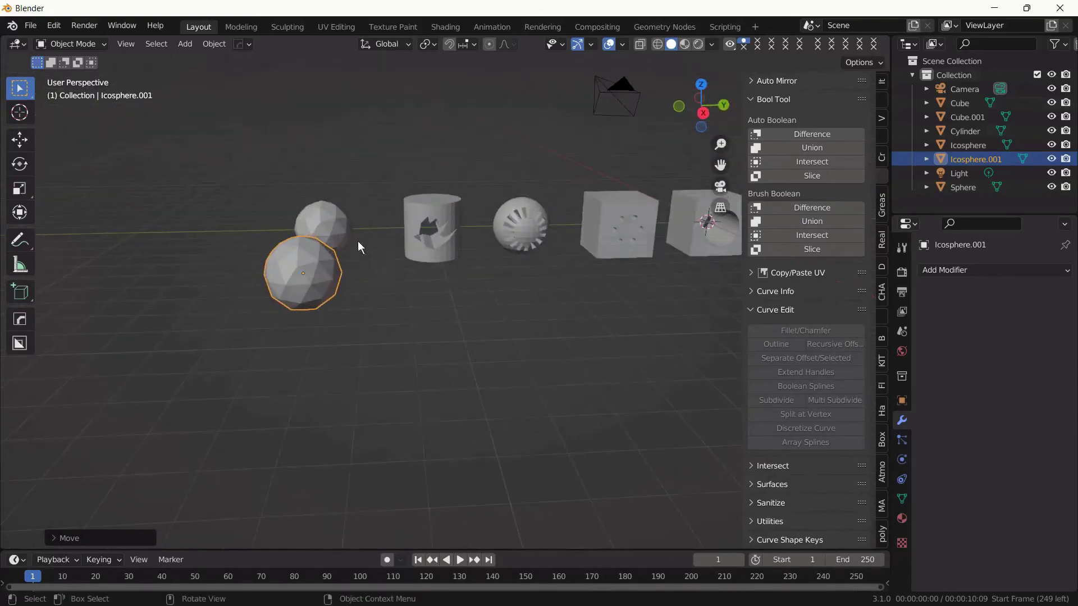
pyautogui.click(330, 222)
pyautogui.press('s')
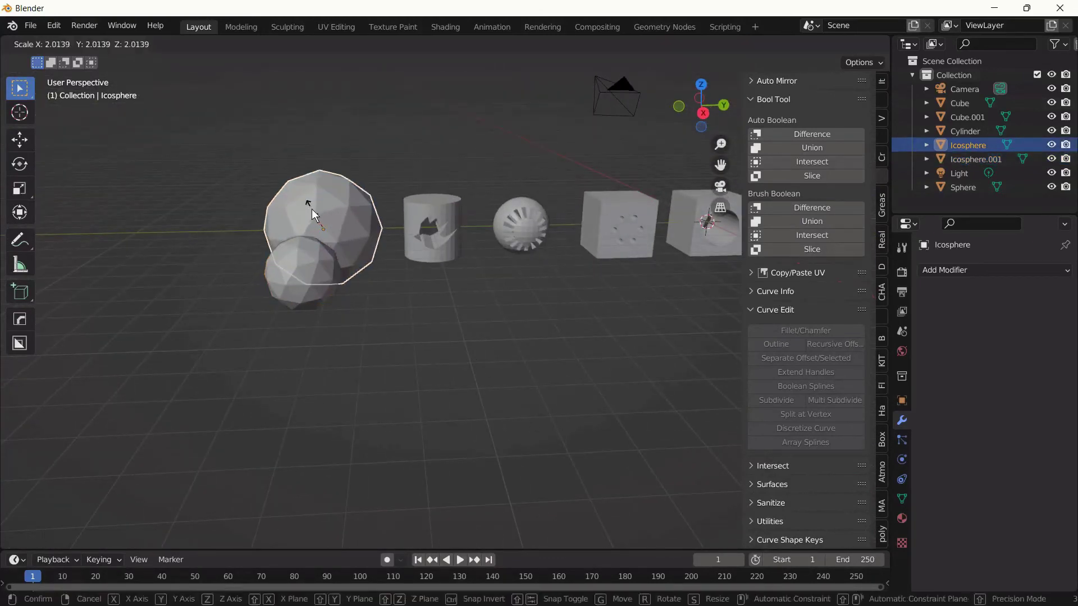
pyautogui.click(312, 210)
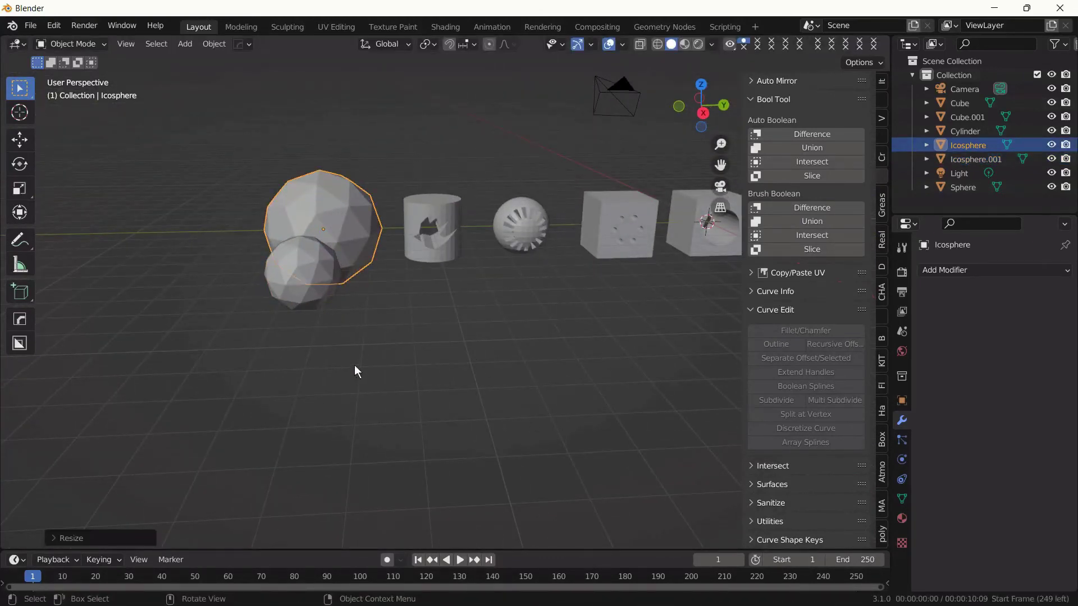
# Delete the faces of the upper half of the large ico sphere to leave an open bowl
pyautogui.moveTo(357, 368); pyautogui.dragTo(359, 436, button='middle')
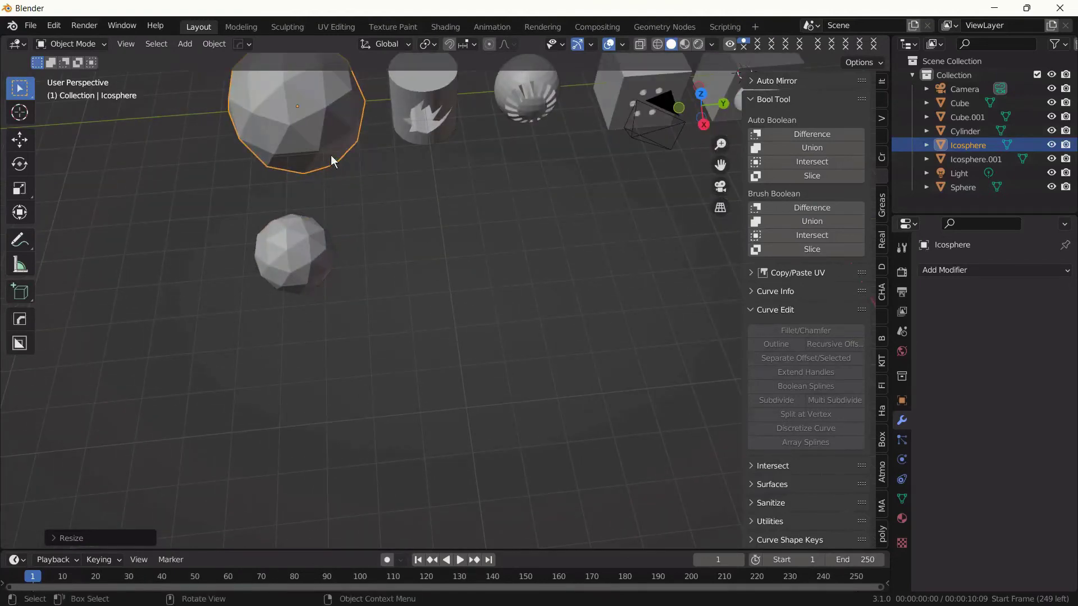
pyautogui.moveTo(425, 181); pyautogui.dragTo(547, 120, button='middle')
pyautogui.press('Tab')
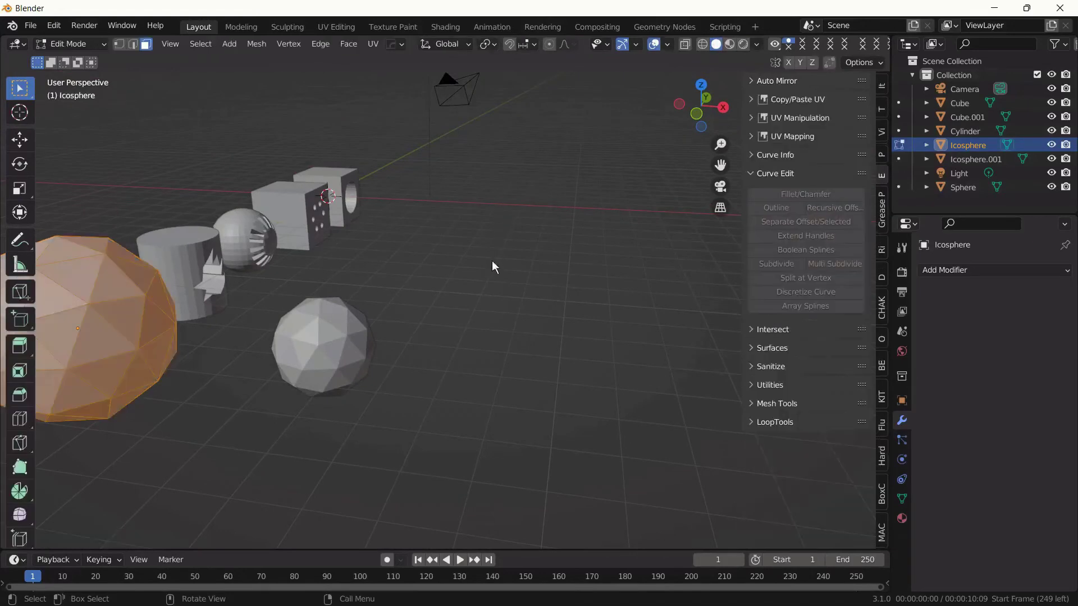
pyautogui.moveTo(492, 260); pyautogui.dragTo(512, 324, button='middle')
pyautogui.moveTo(469, 372); pyautogui.dragTo(580, 339, button='middle')
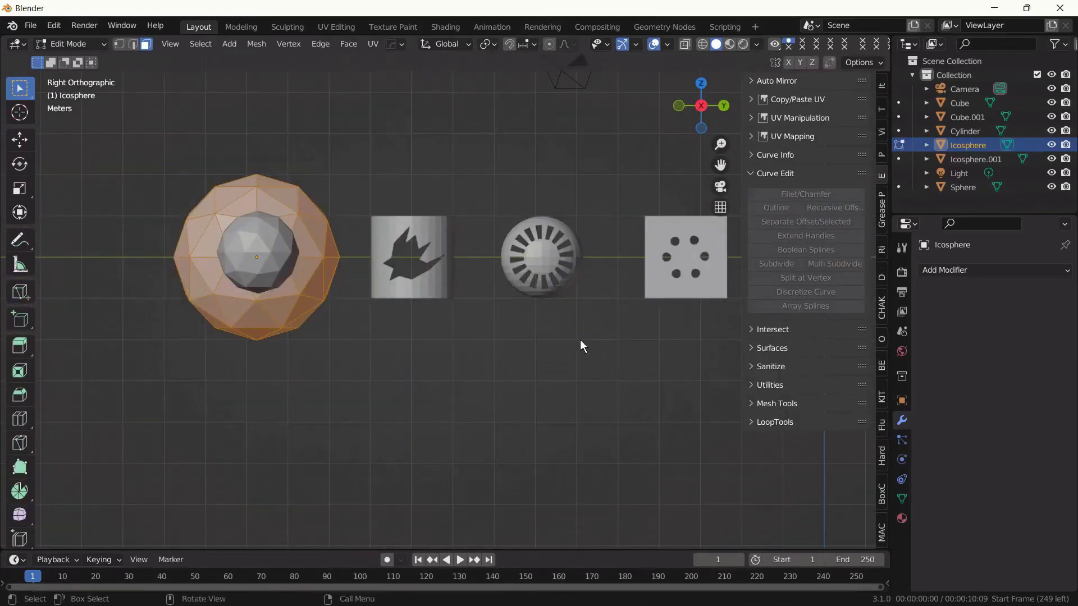
pyautogui.press('KP_1')
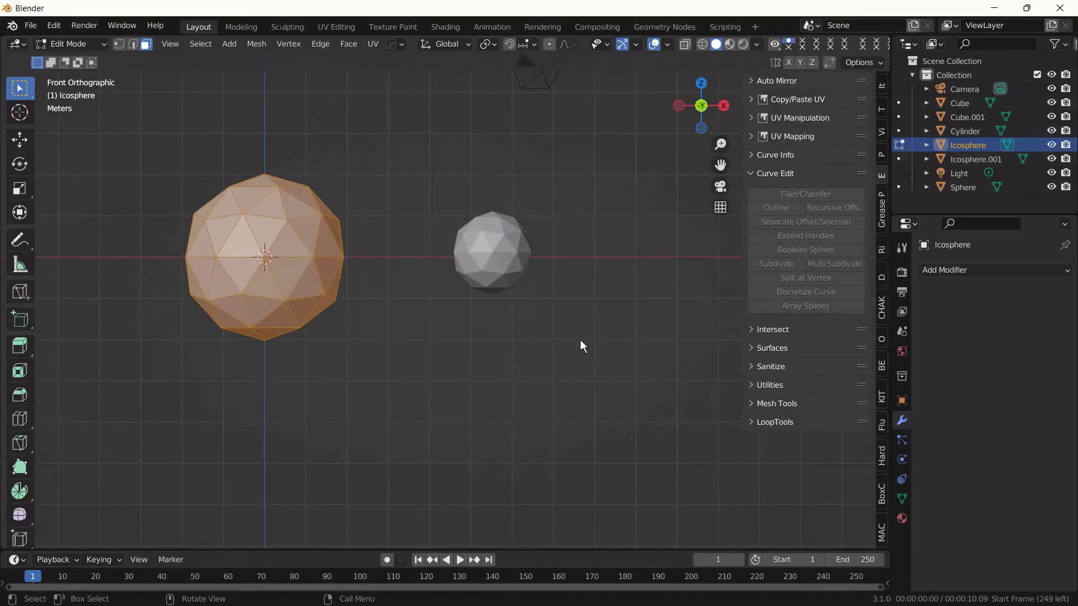
pyautogui.hotkey('alt', 'z')
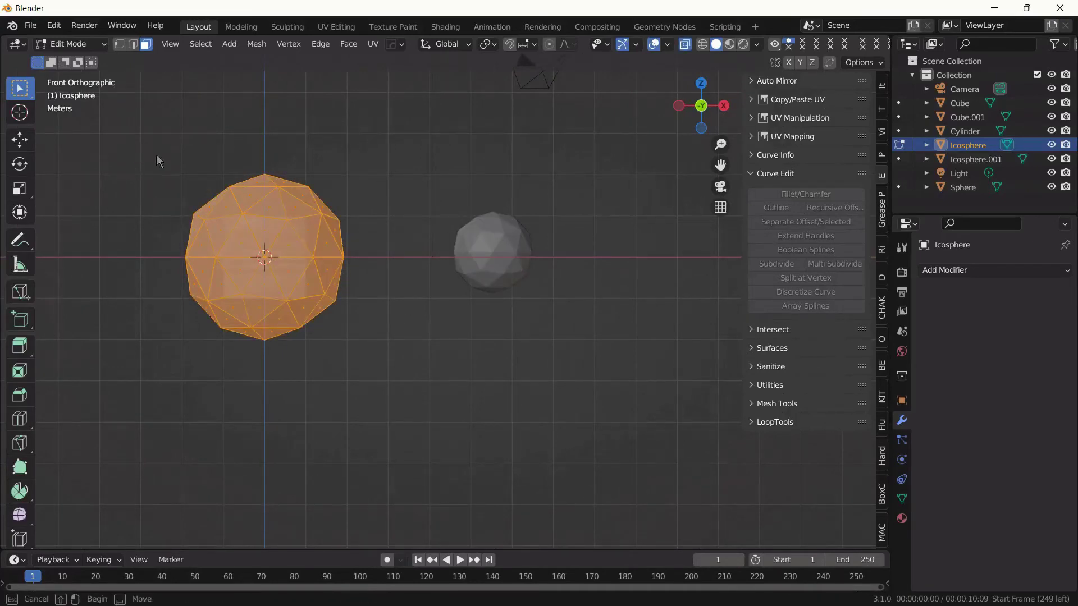
pyautogui.moveTo(142, 143); pyautogui.dragTo(354, 258)
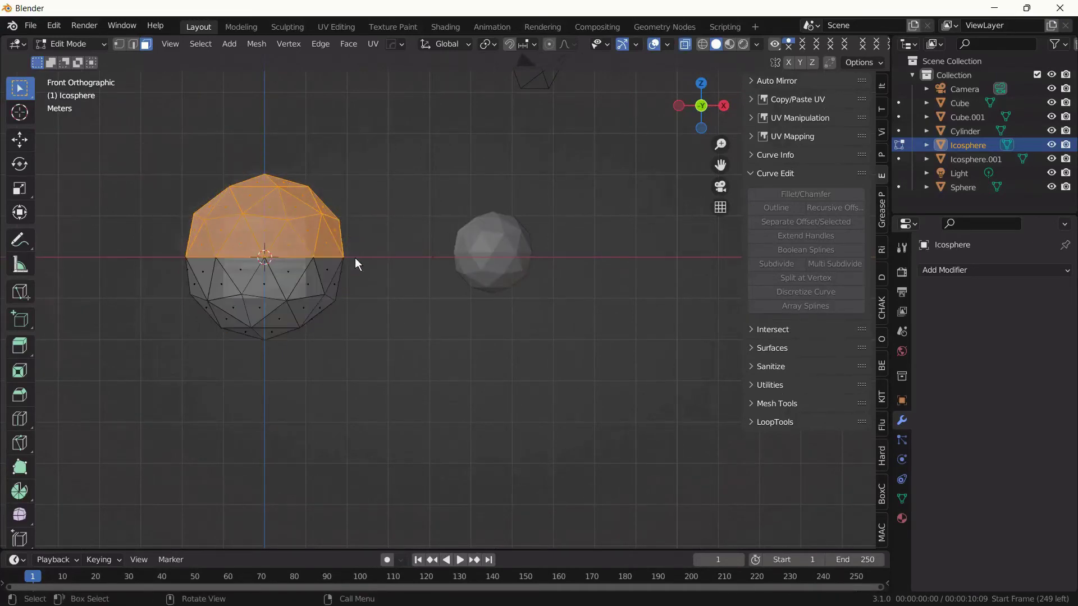
pyautogui.press('x')
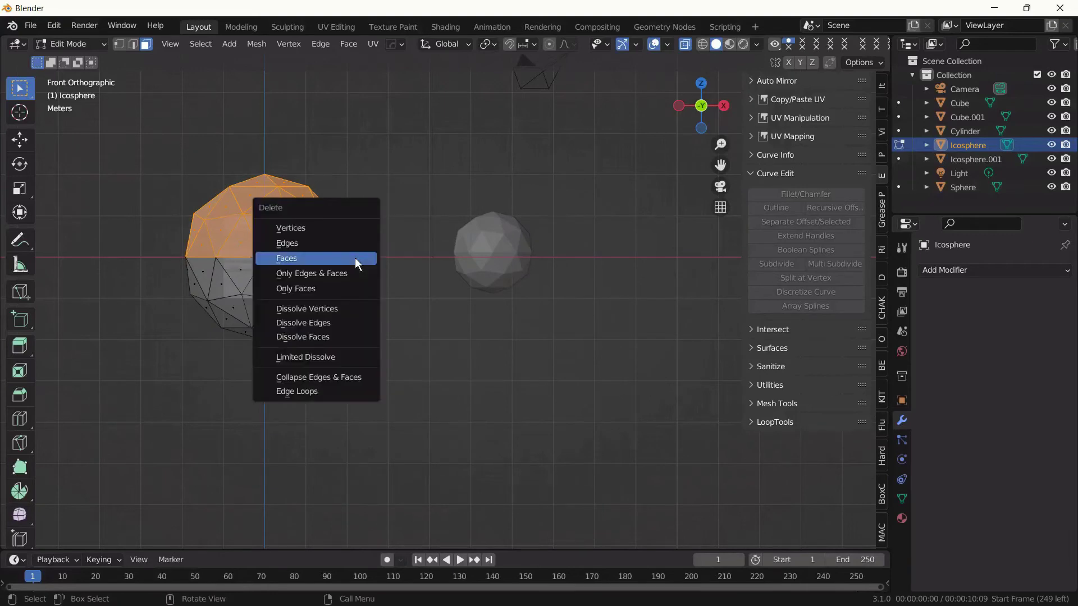
pyautogui.click(355, 258)
pyautogui.press('Tab')
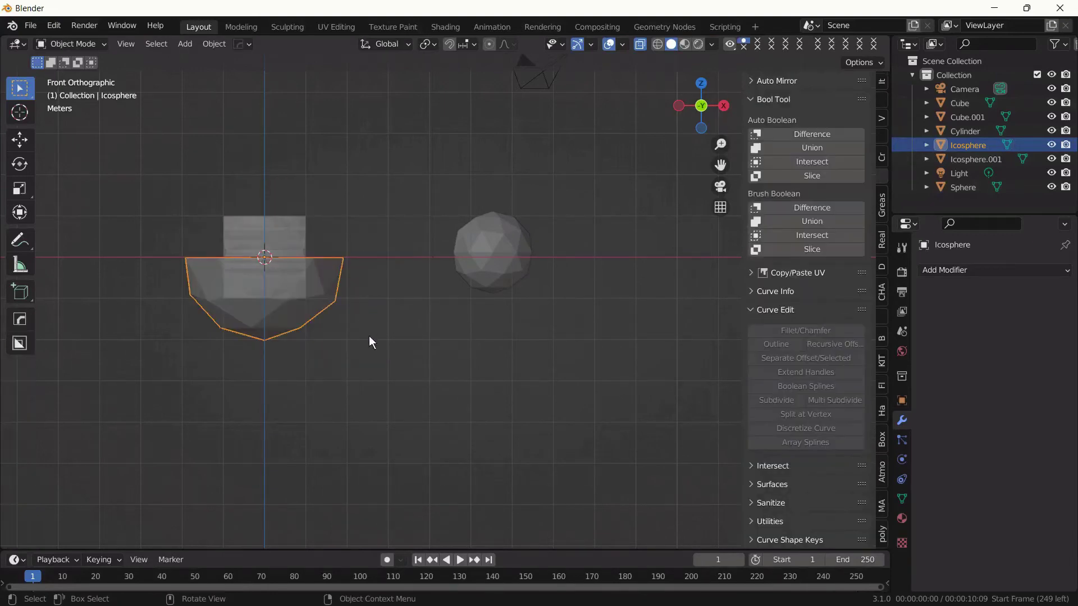
# Add a Solidify modifier to the open half ico sphere and set its thickness to 0.93 m
pyautogui.moveTo(368, 336)
pyautogui.mouseDown(button='middle')
pyautogui.moveTo(322, 374)
pyautogui.moveTo(307, 408)
pyautogui.mouseUp(button='middle')
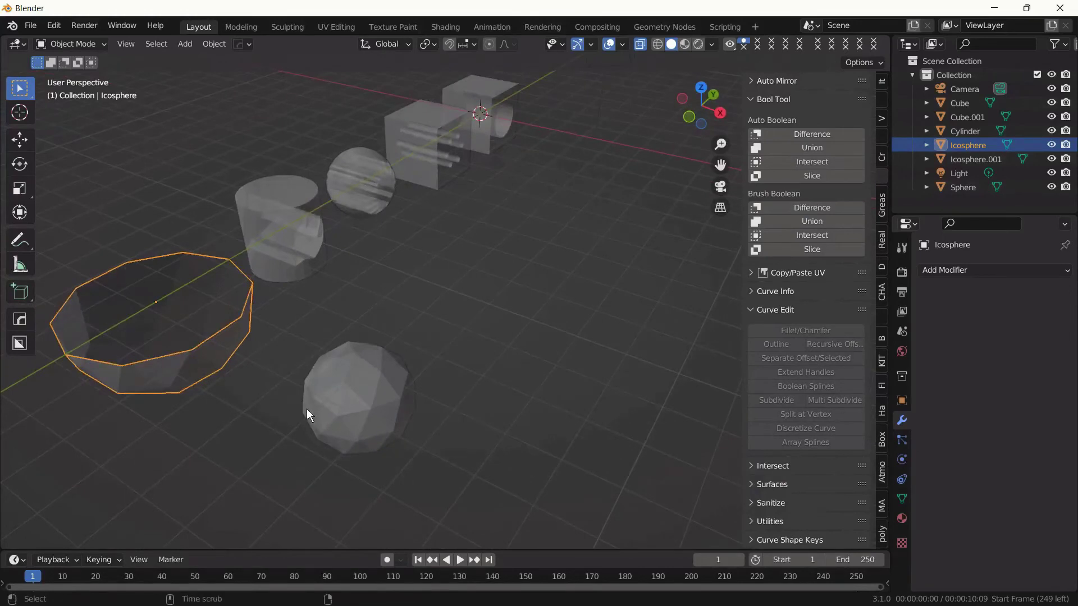
pyautogui.click(1010, 271)
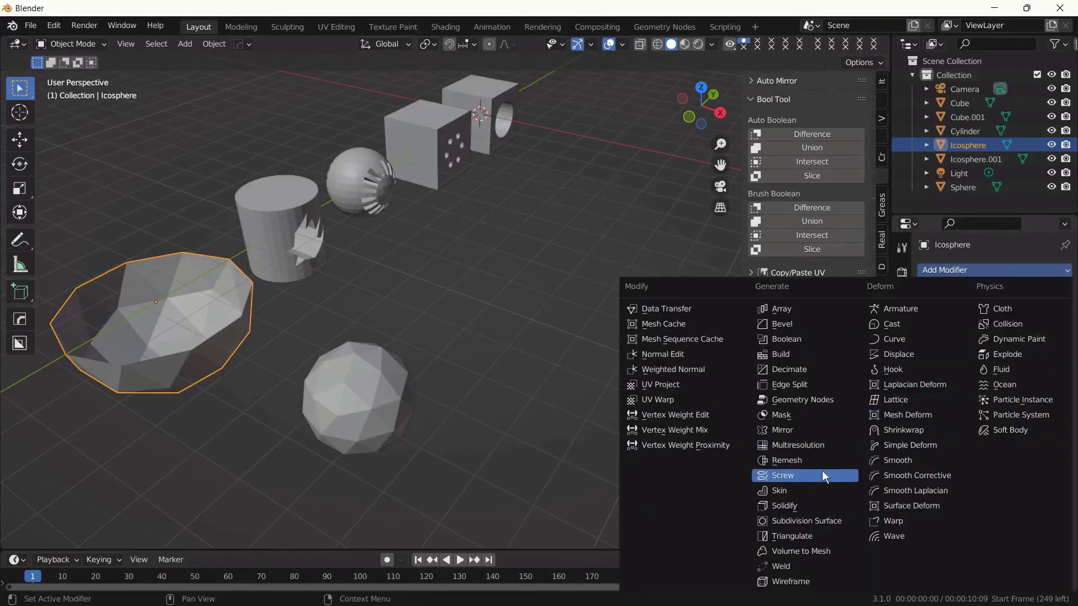
pyautogui.click(799, 504)
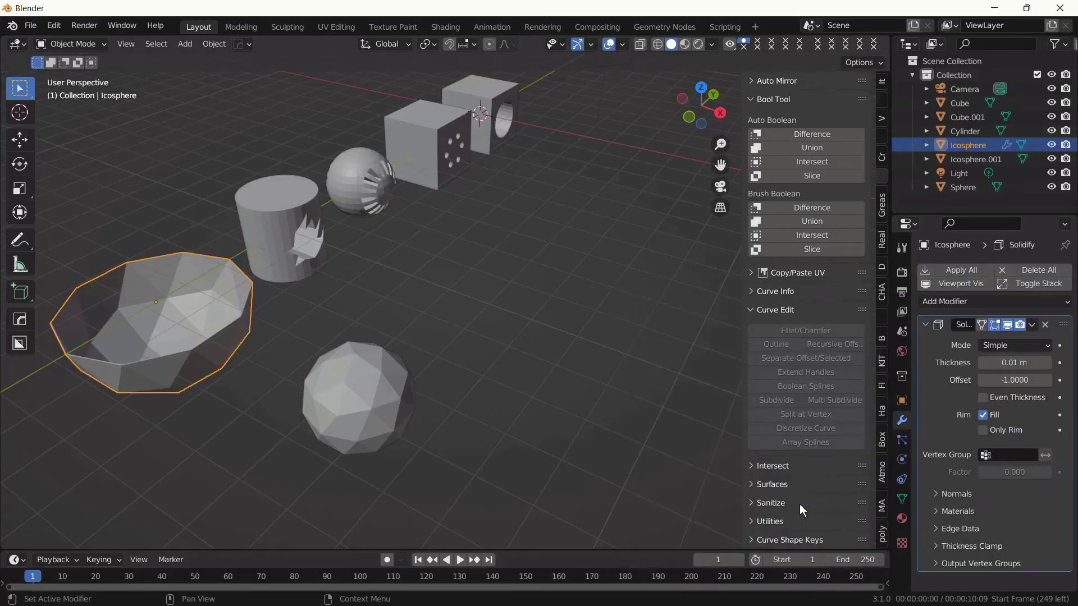
pyautogui.moveTo(1014, 363); pyautogui.dragTo(1035, 368)
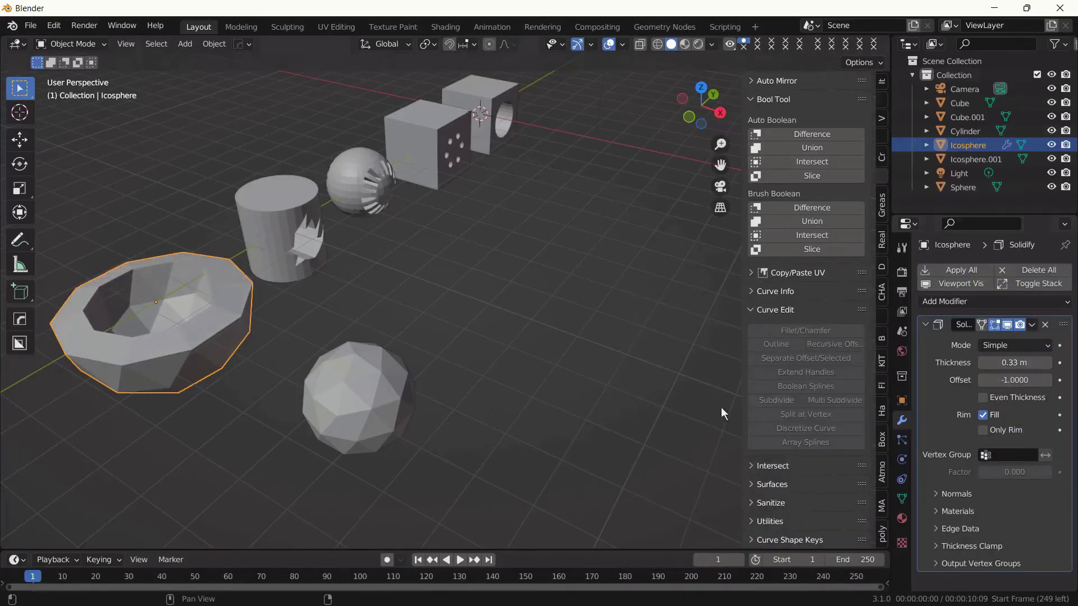
pyautogui.moveTo(721, 406); pyautogui.dragTo(672, 414, button='middle')
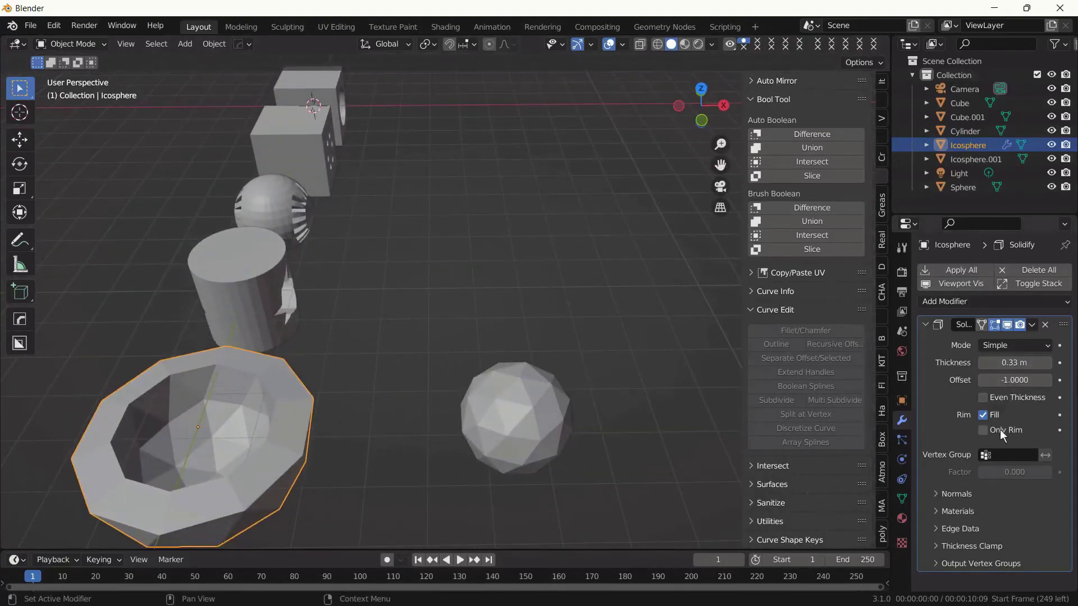
pyautogui.moveTo(1024, 363); pyautogui.dragTo(1062, 368)
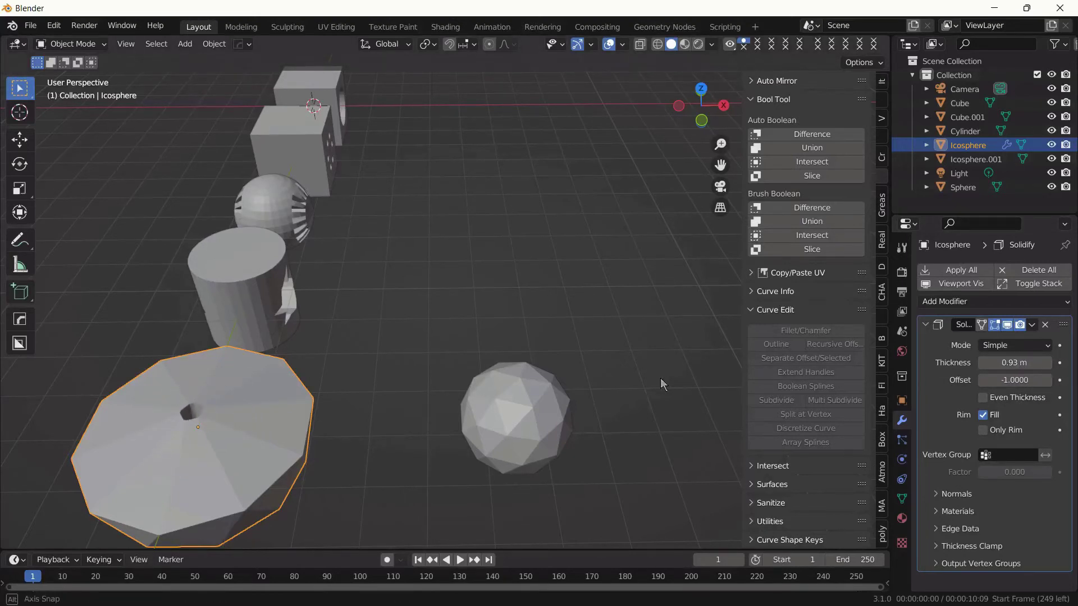
pyautogui.moveTo(660, 378); pyautogui.dragTo(678, 344, button='middle')
pyautogui.click(631, 403)
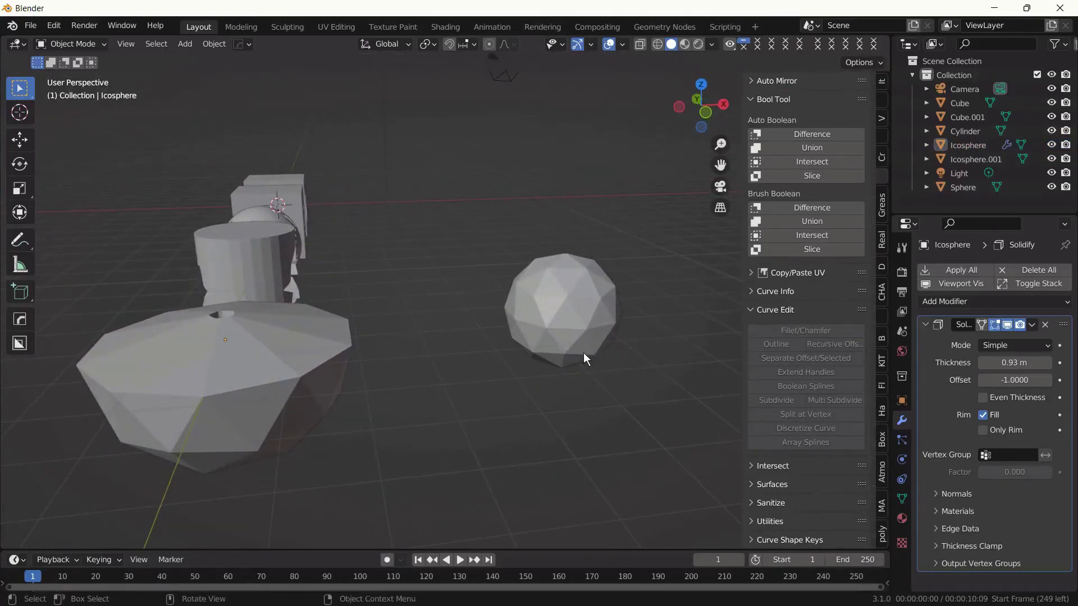
# Apply the Solidify modifier on the thickened half ico sphere
pyautogui.moveTo(583, 352); pyautogui.dragTo(426, 398, button='middle')
pyautogui.click(273, 295)
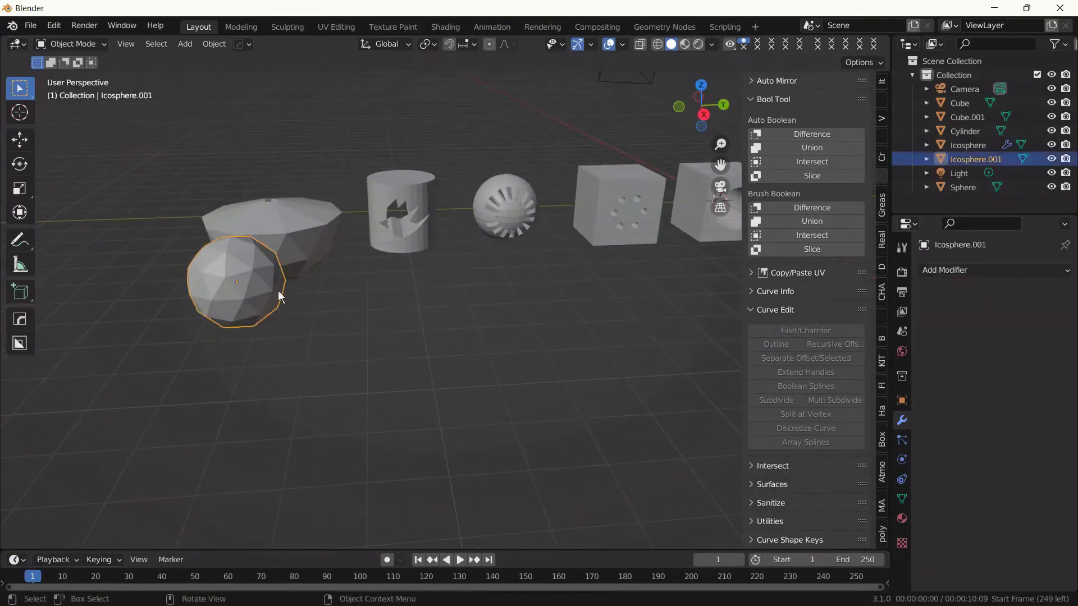
pyautogui.click(311, 226)
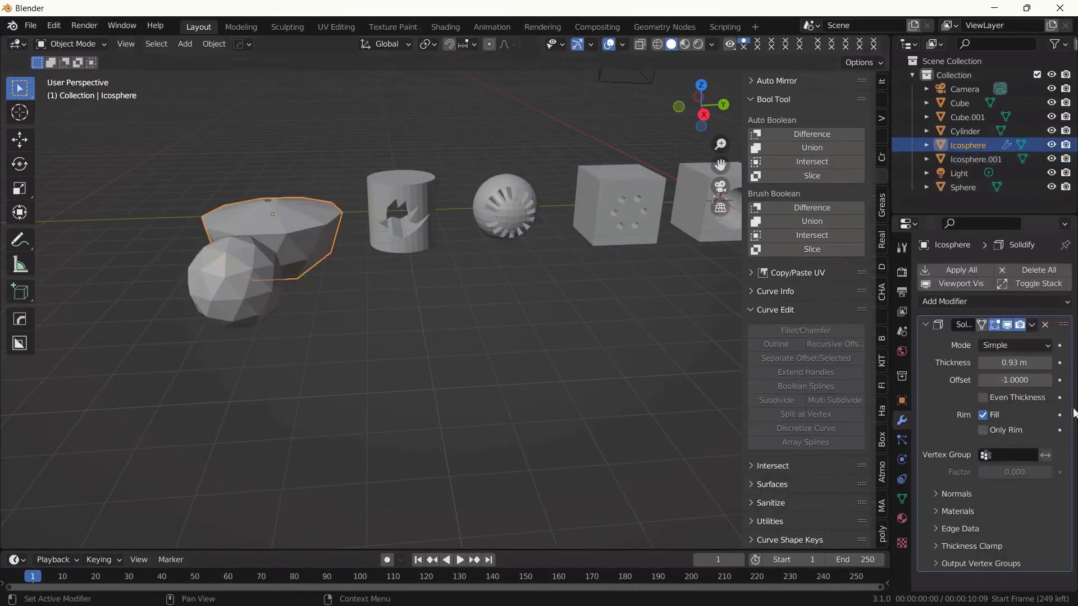
pyautogui.click(1031, 325)
pyautogui.click(967, 341)
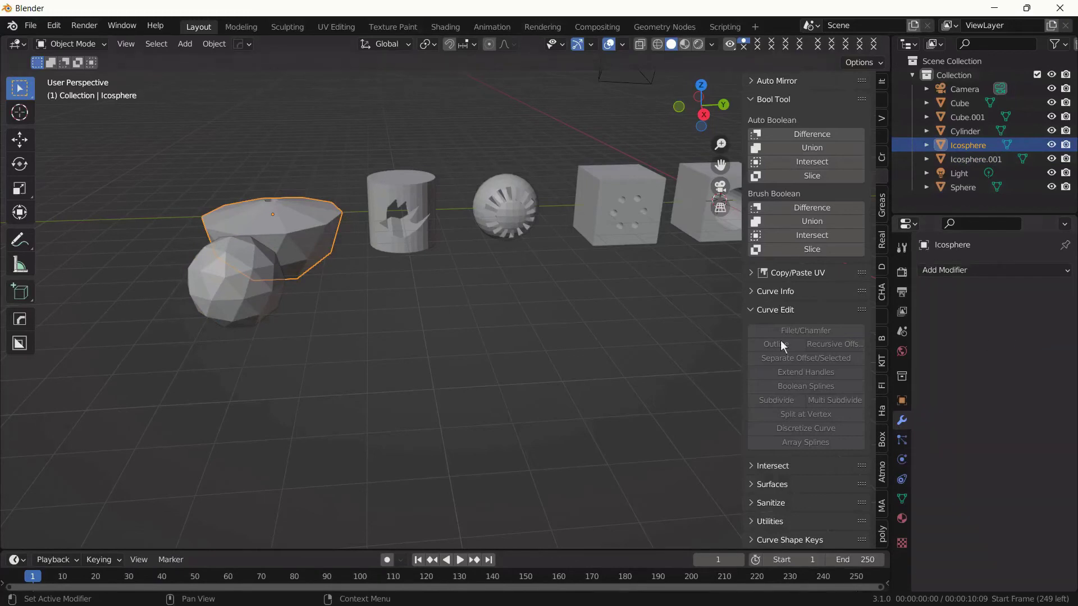
# Make the small ico sphere a Brush Boolean Difference cutter on the thickened half sphere
pyautogui.click(249, 291)
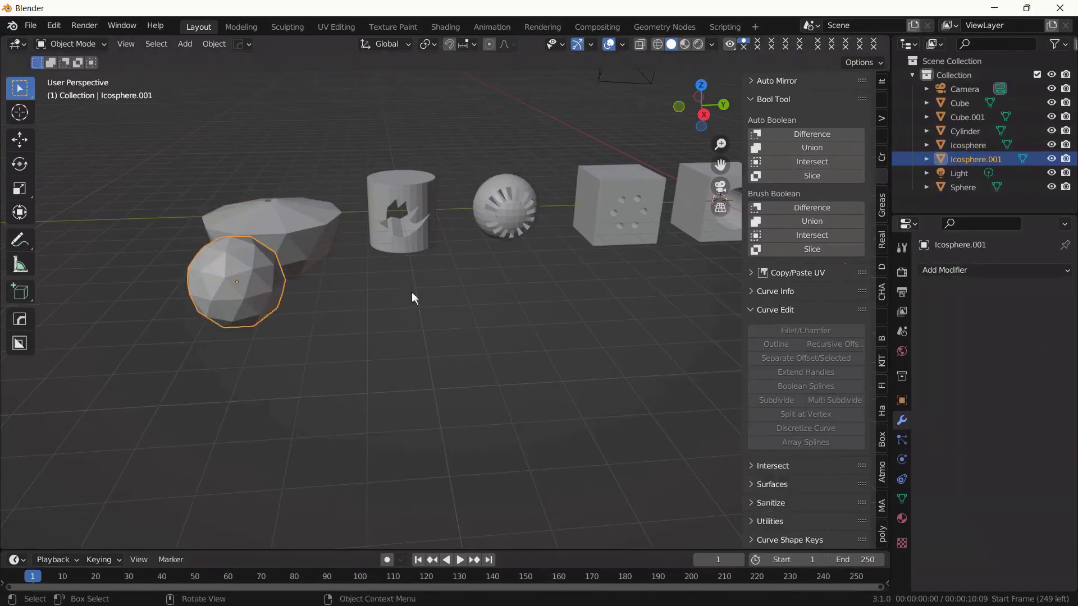
pyautogui.keyDown('shift'); pyautogui.click(299, 224); pyautogui.keyUp('shift')
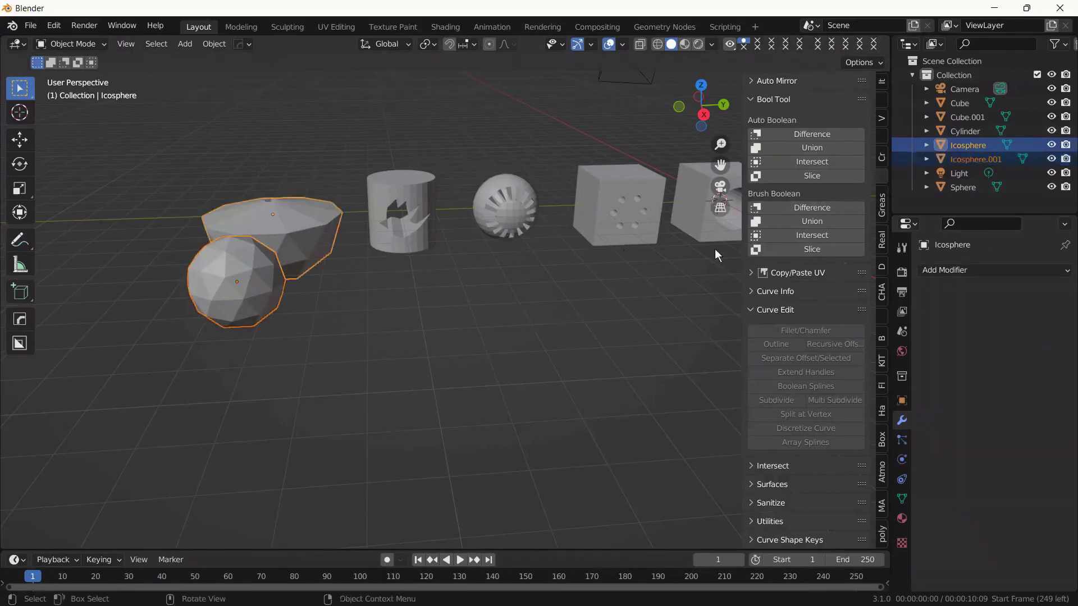
pyautogui.click(783, 209)
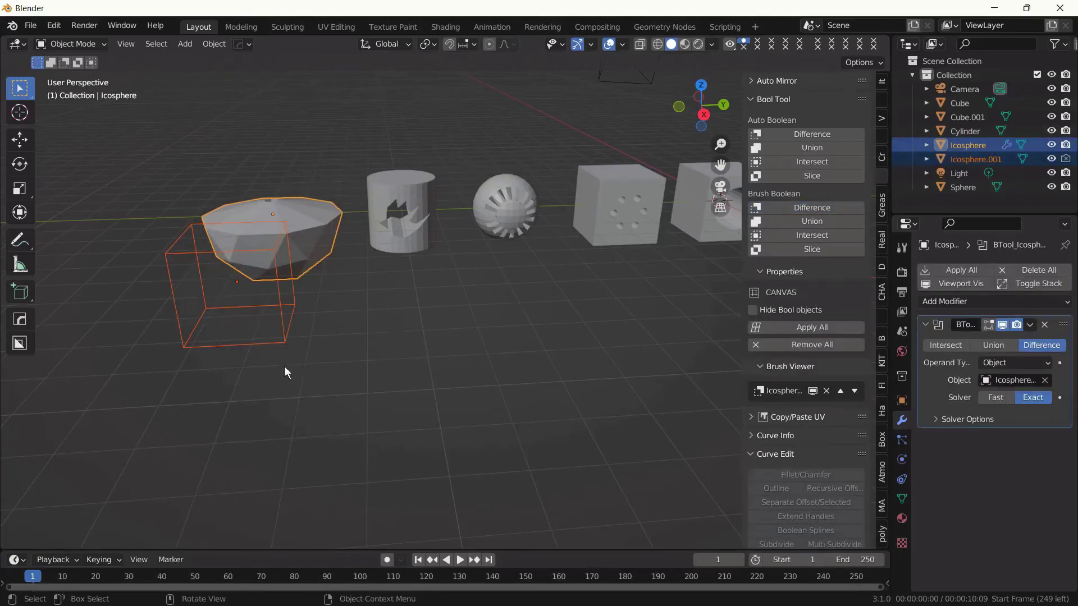
# Move the ico sphere brush along negative X into the half sphere, and centre it with a shift of about 0.04 m along negative Y
pyautogui.click(277, 343)
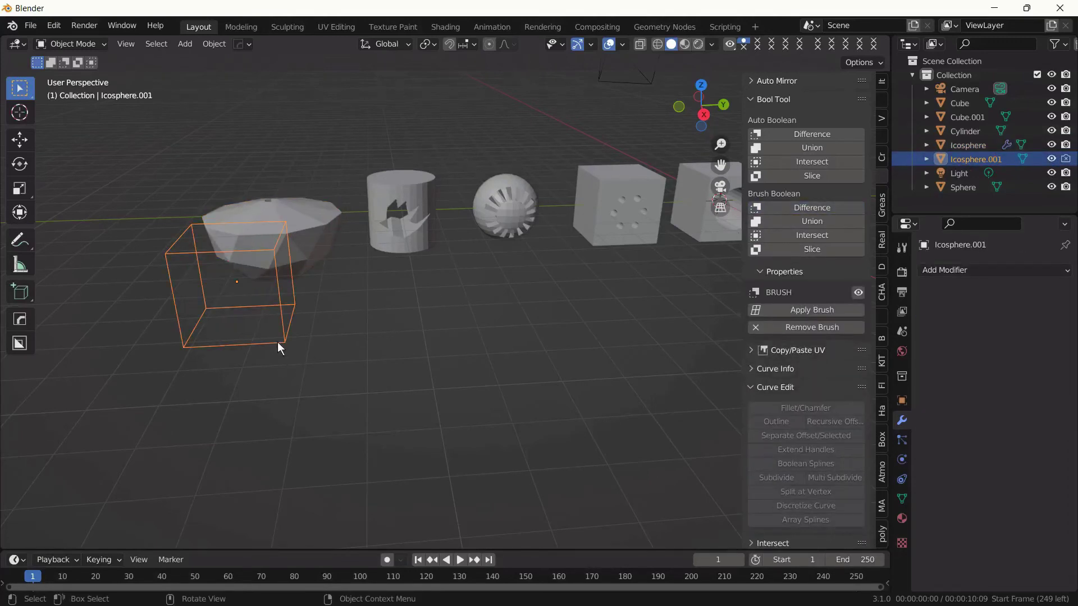
pyautogui.press('g')
pyautogui.press('x')
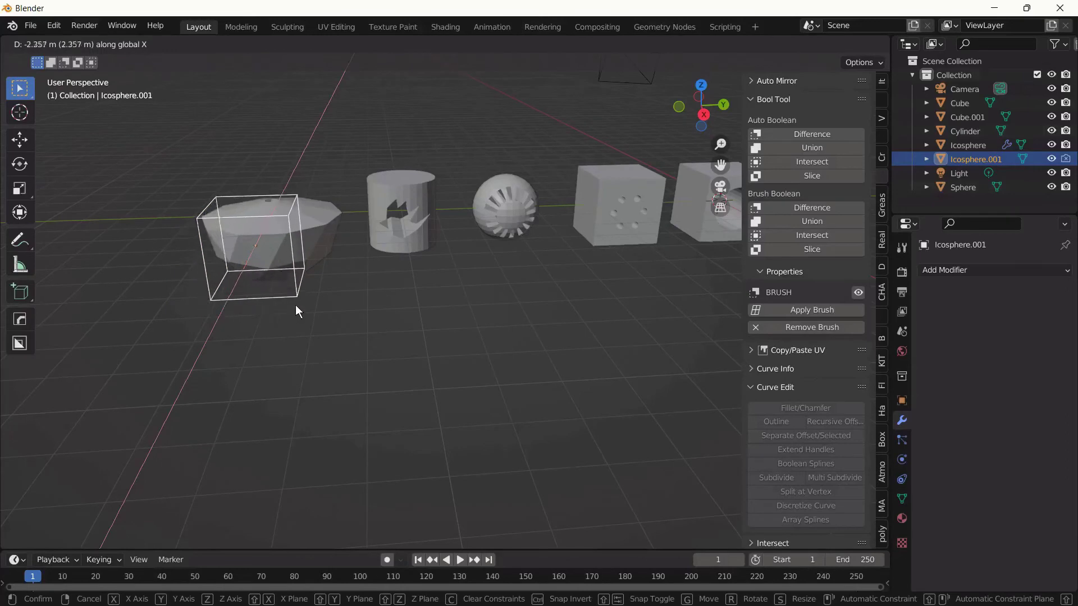
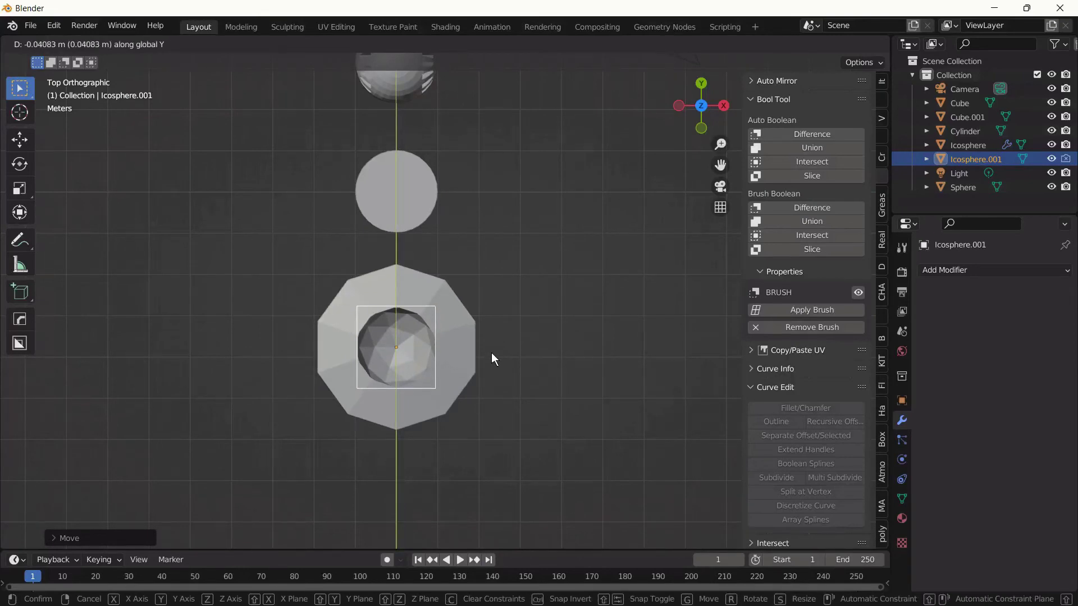
pyautogui.click(491, 359)
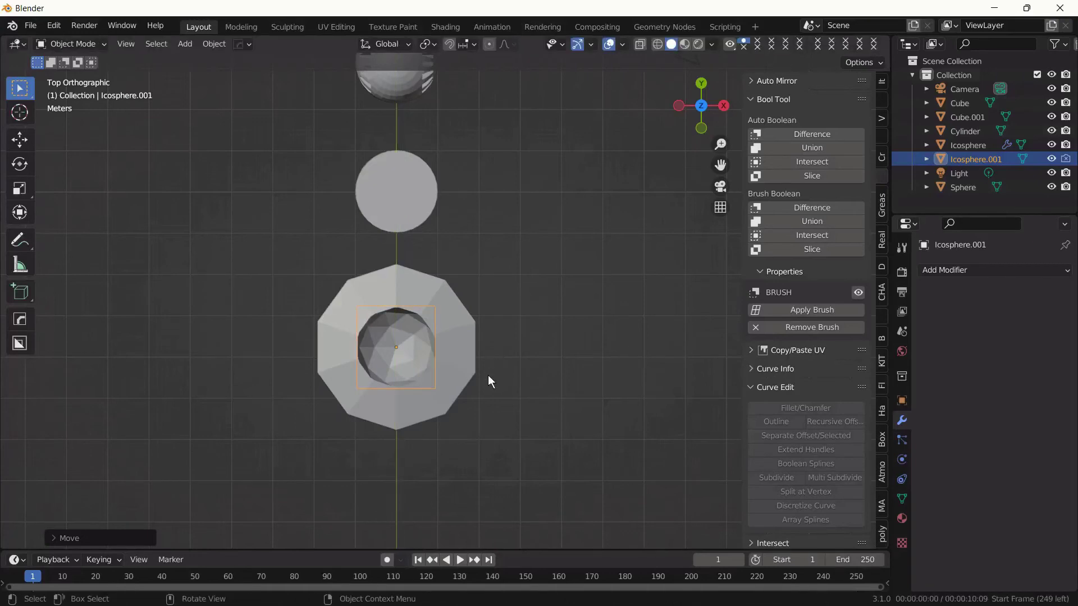
# Scale up the ico sphere brush so its cut leaves only a narrow rim around the half sphere's opening
pyautogui.scroll(6, 505, 359)
pyautogui.moveTo(521, 348); pyautogui.dragTo(541, 309, button='middle')
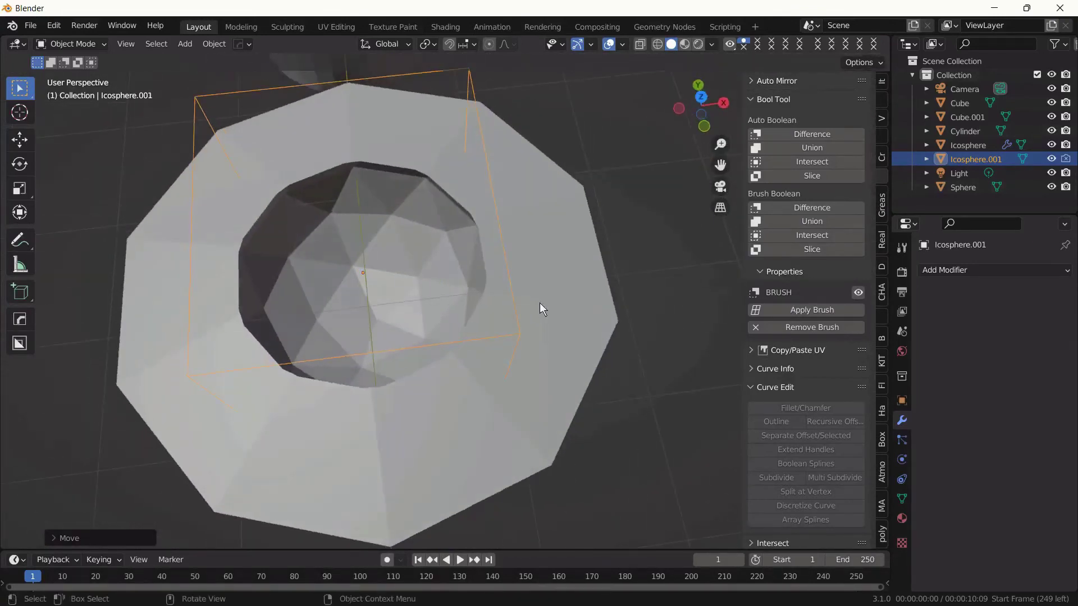
pyautogui.press('s')
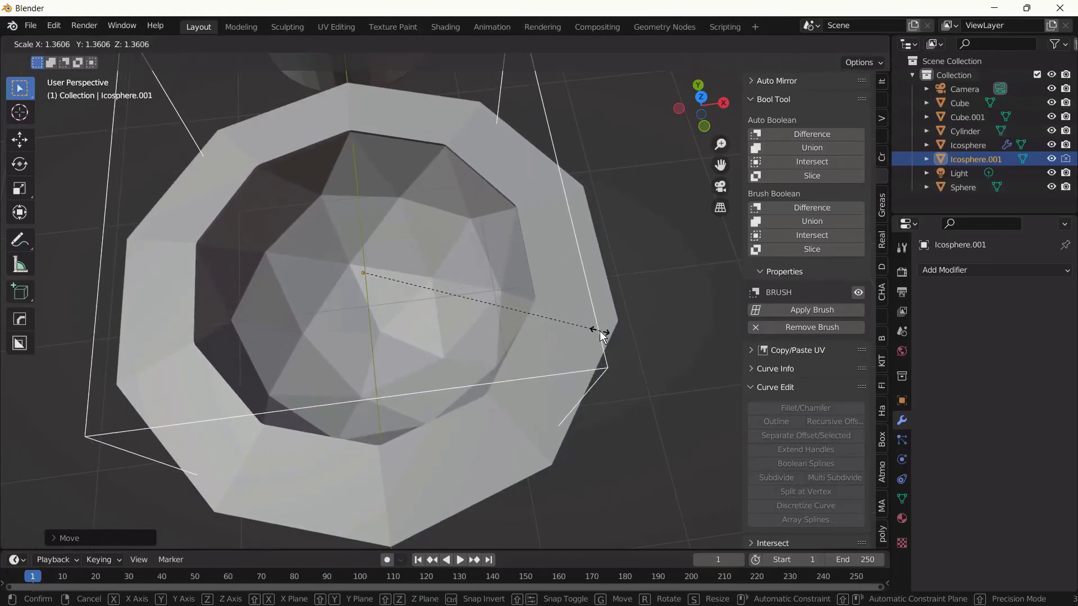
pyautogui.click(624, 349)
pyautogui.moveTo(624, 348)
pyautogui.mouseDown(button='middle')
pyautogui.moveTo(552, 303)
pyautogui.moveTo(468, 289)
pyautogui.moveTo(503, 392)
pyautogui.moveTo(611, 402)
pyautogui.moveTo(615, 360)
pyautogui.mouseUp(button='middle')
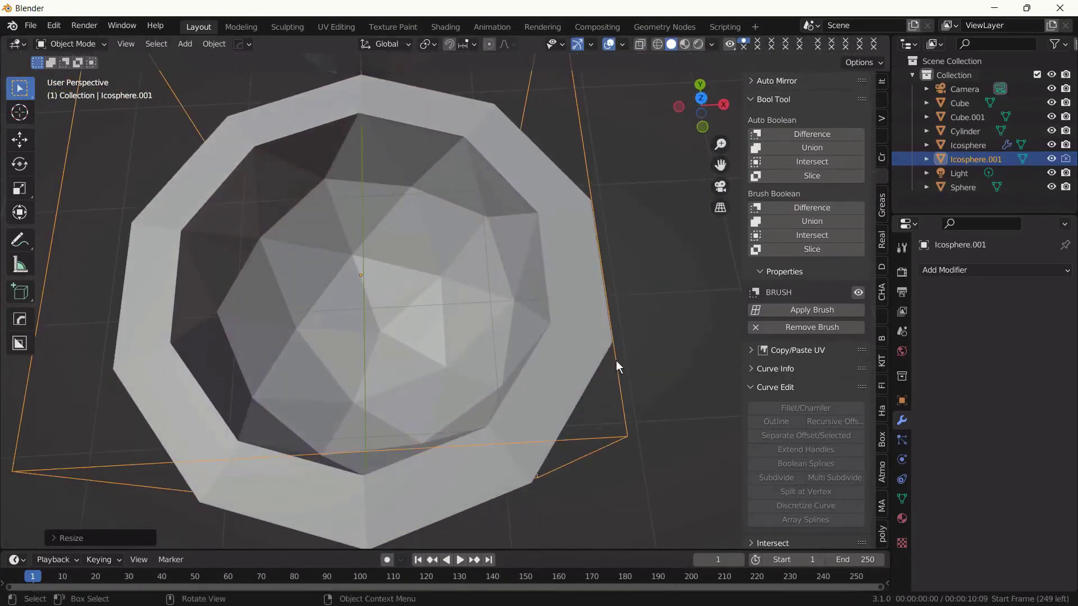
pyautogui.press('KP_7')
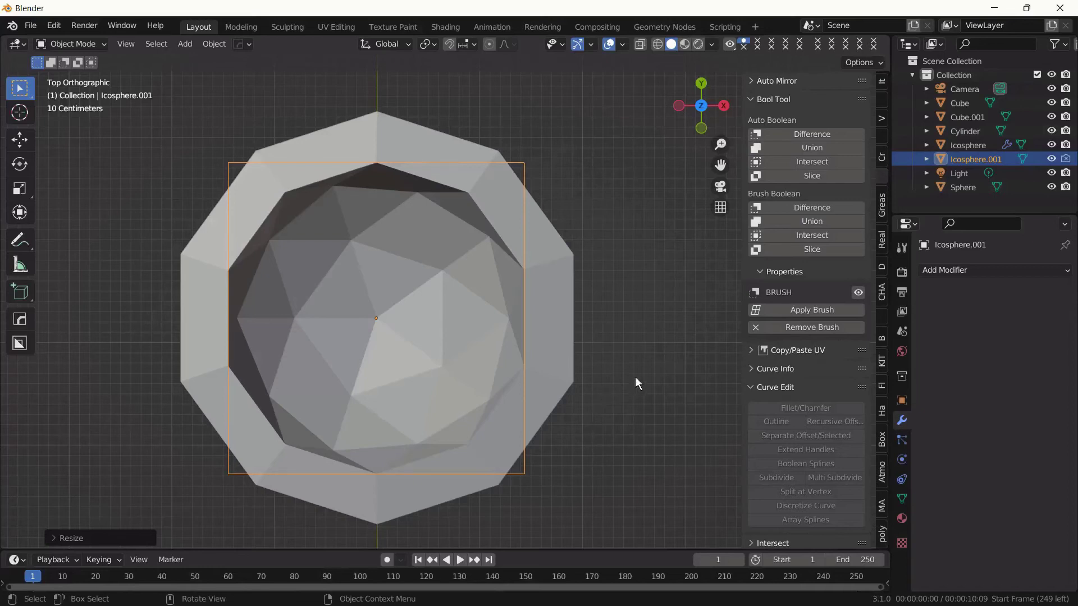
pyautogui.moveTo(635, 378)
pyautogui.mouseDown(button='middle')
pyautogui.moveTo(597, 387)
pyautogui.moveTo(527, 297)
pyautogui.moveTo(494, 276)
pyautogui.moveTo(442, 323)
pyautogui.moveTo(468, 269)
pyautogui.moveTo(471, 345)
pyautogui.moveTo(448, 329)
pyautogui.moveTo(464, 296)
pyautogui.mouseUp(button='middle')
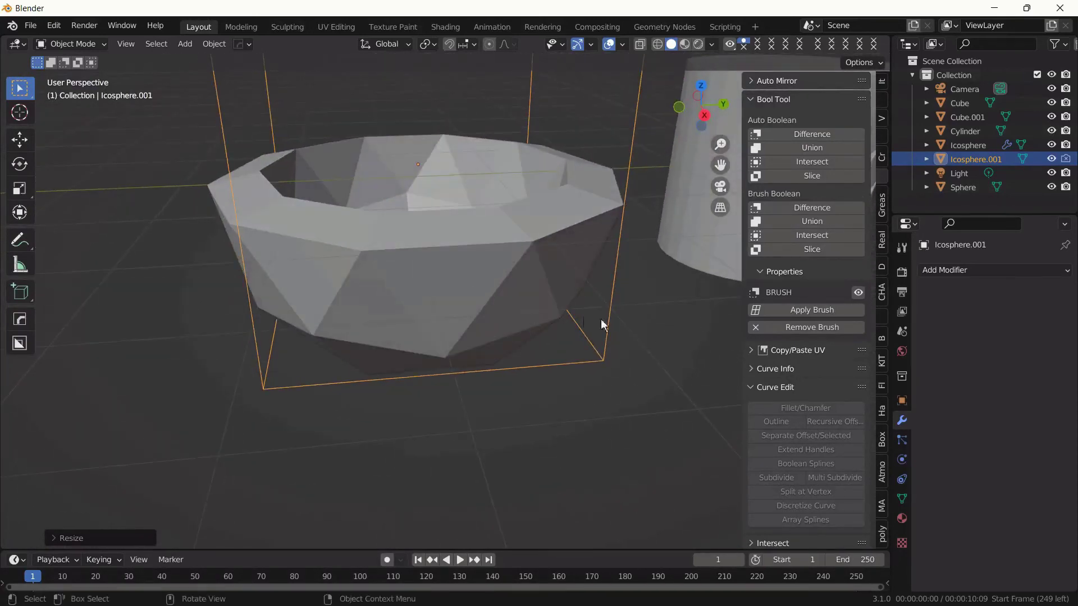
# Apply the difference brush to the bowl and delete the leftover ico sphere
pyautogui.click(815, 309)
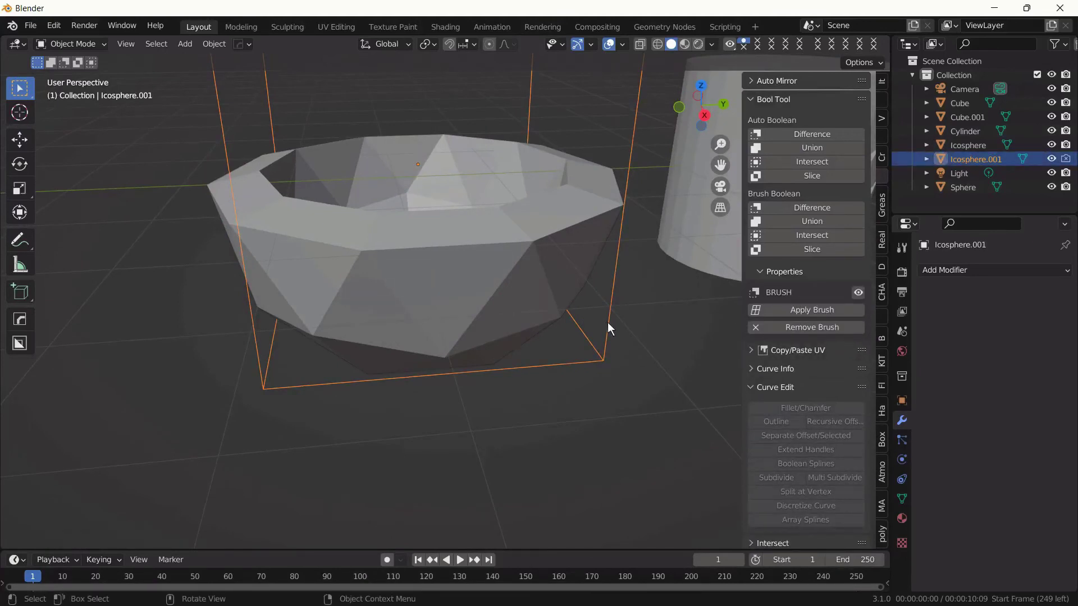
pyautogui.press('g')
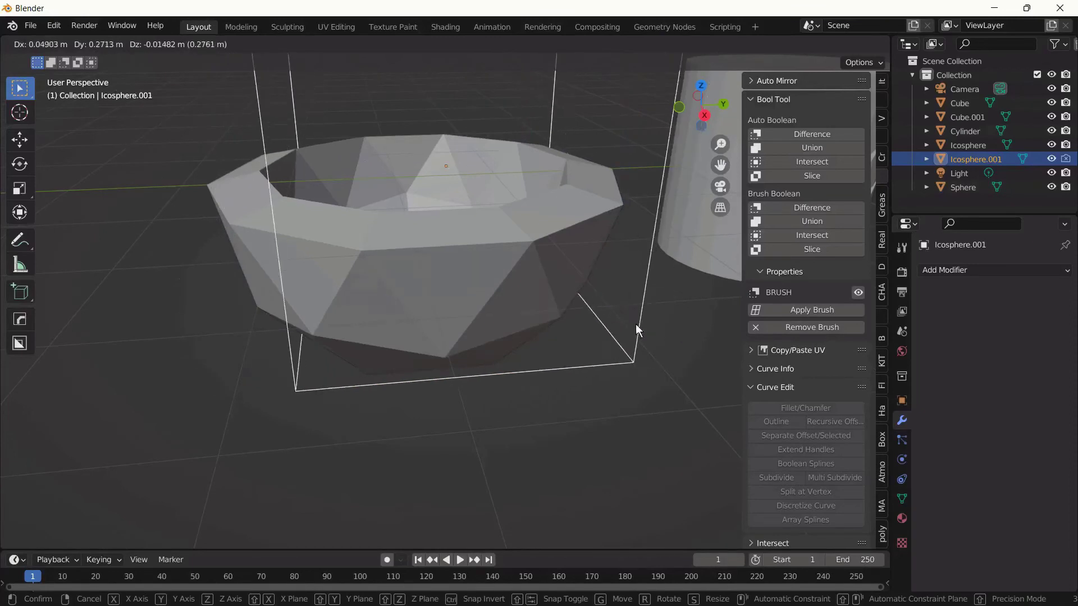
pyautogui.click(637, 330)
pyautogui.press('Delete')
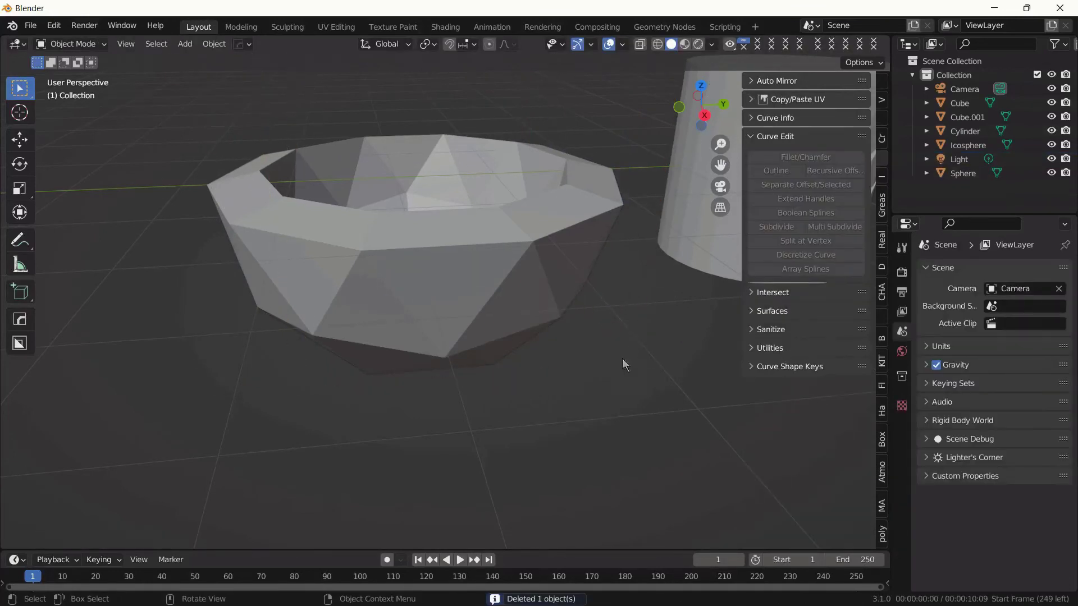
pyautogui.moveTo(623, 357)
pyautogui.mouseDown(button='middle')
pyautogui.moveTo(587, 402)
pyautogui.moveTo(603, 348)
pyautogui.mouseUp(button='middle')
pyautogui.scroll(-5, 605, 346)
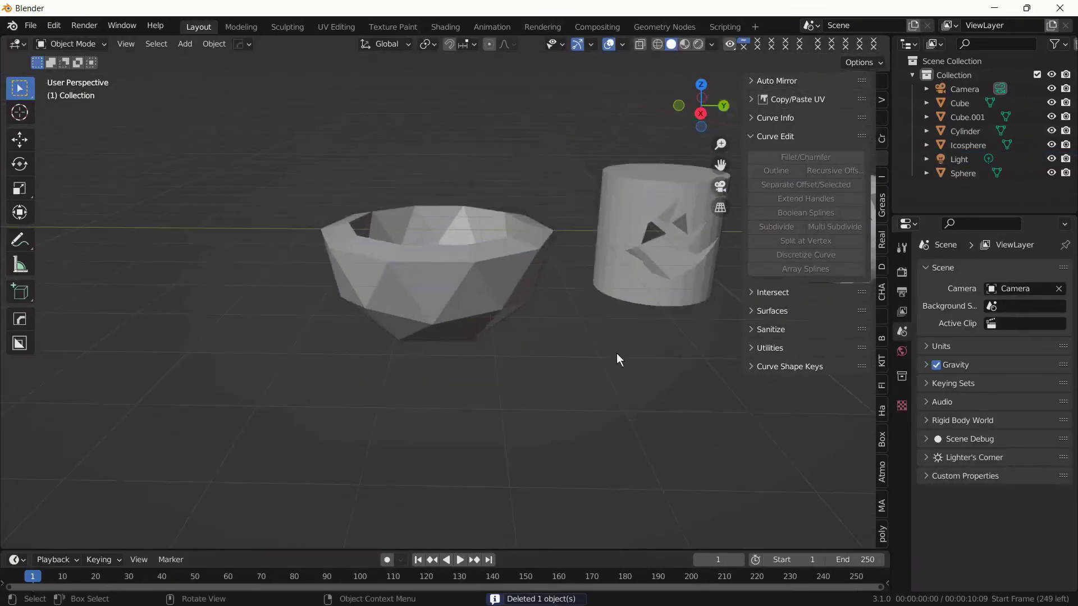
pyautogui.hotkey('shift', 'a')
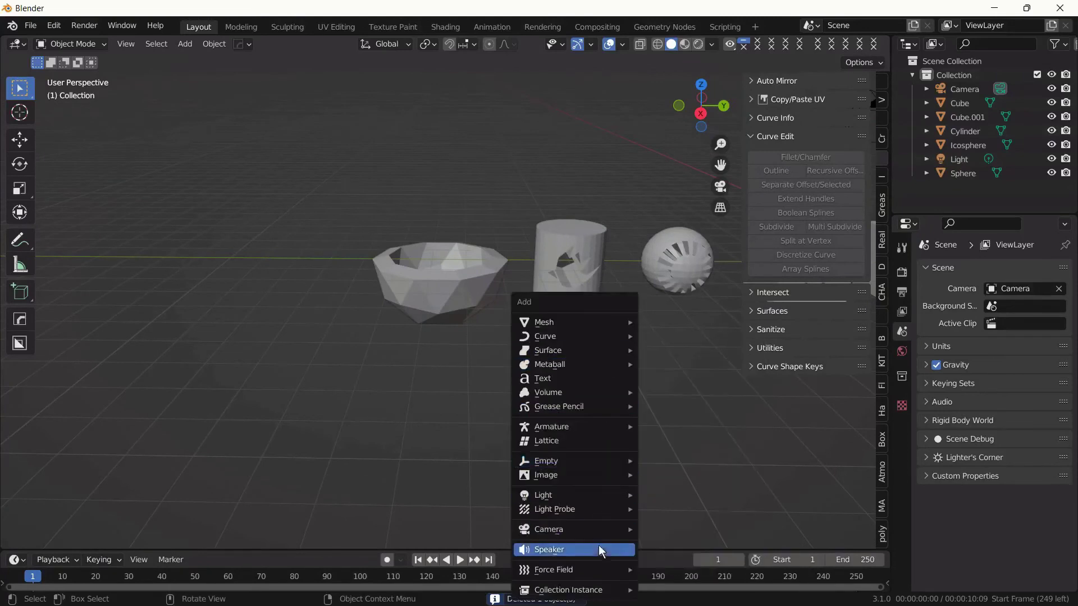
pyautogui.hotkey('shift', 'a')
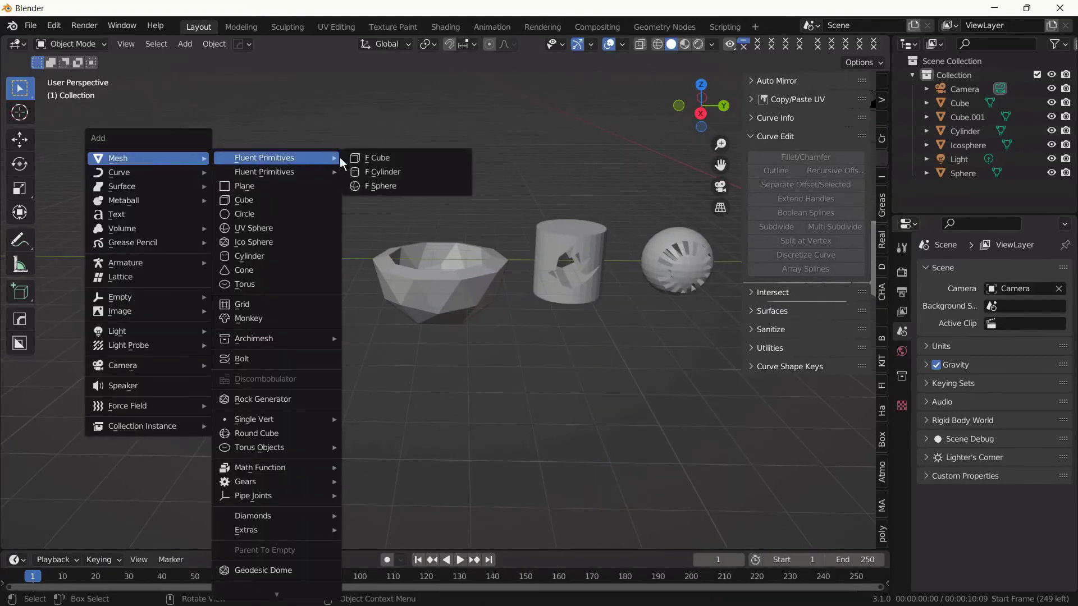
pyautogui.click(402, 276)
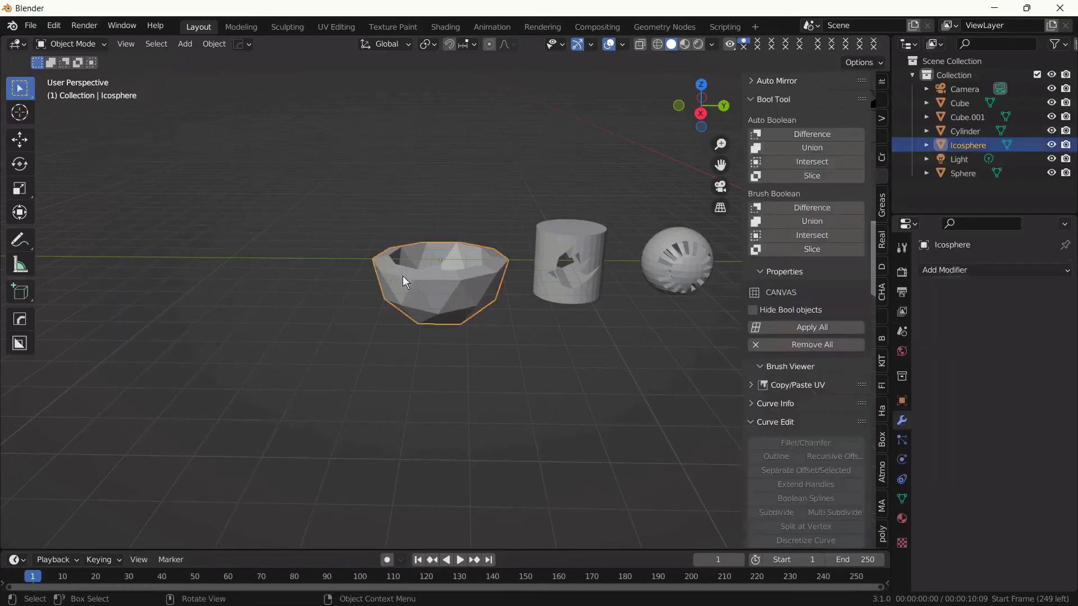
pyautogui.hotkey('shift', 'a')
pyautogui.click(326, 131)
pyautogui.hotkey('shift', 'a')
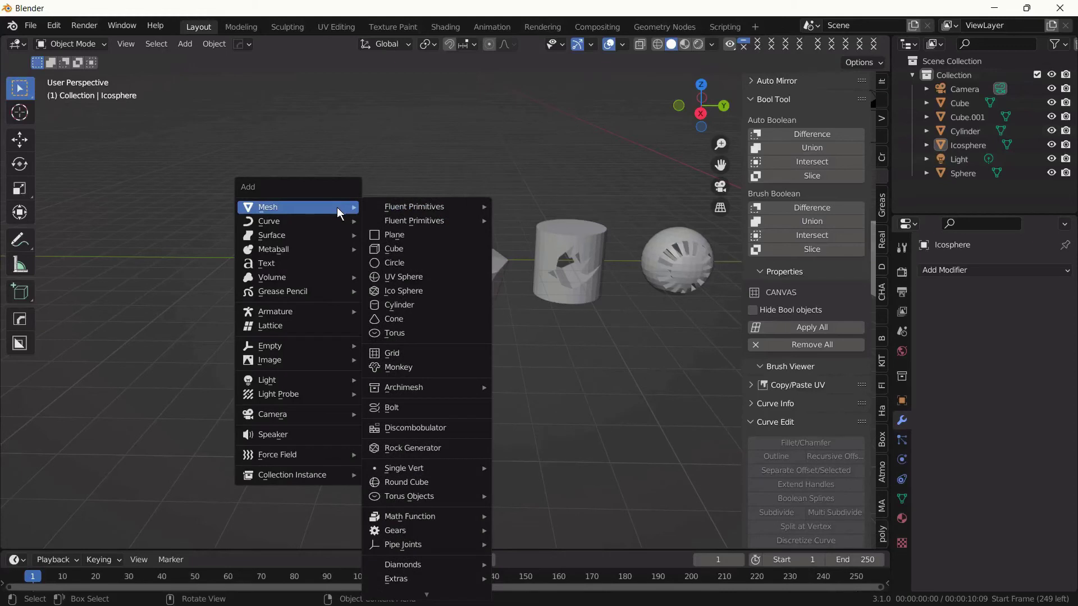
pyautogui.moveTo(291, 482)
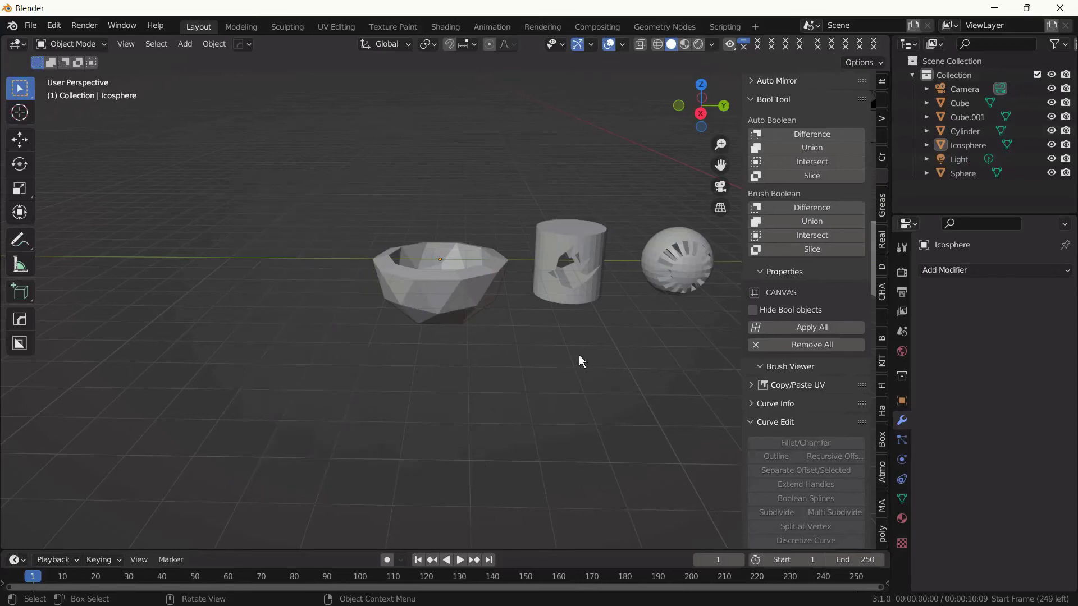
pyautogui.press('Tab')
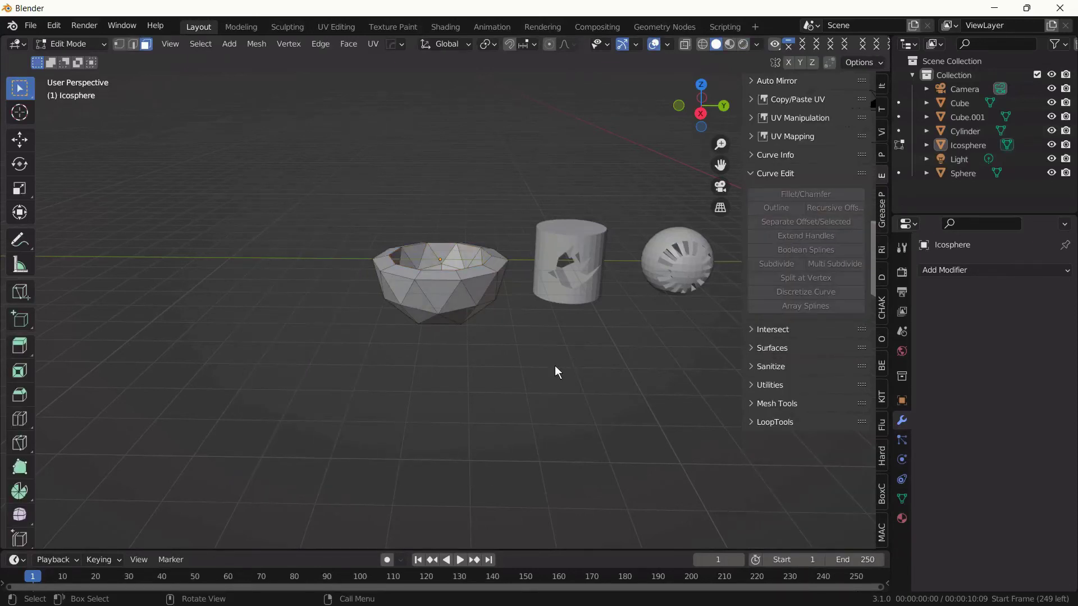
pyautogui.press('Tab')
pyautogui.press('Tab')
pyautogui.press('Tab')
pyautogui.scroll(-3, 635, 413)
# Add a text object and place it in front of the bowl, moving it along positive X and about 13.9 m along negative Y
pyautogui.hotkey('shift', 'a')
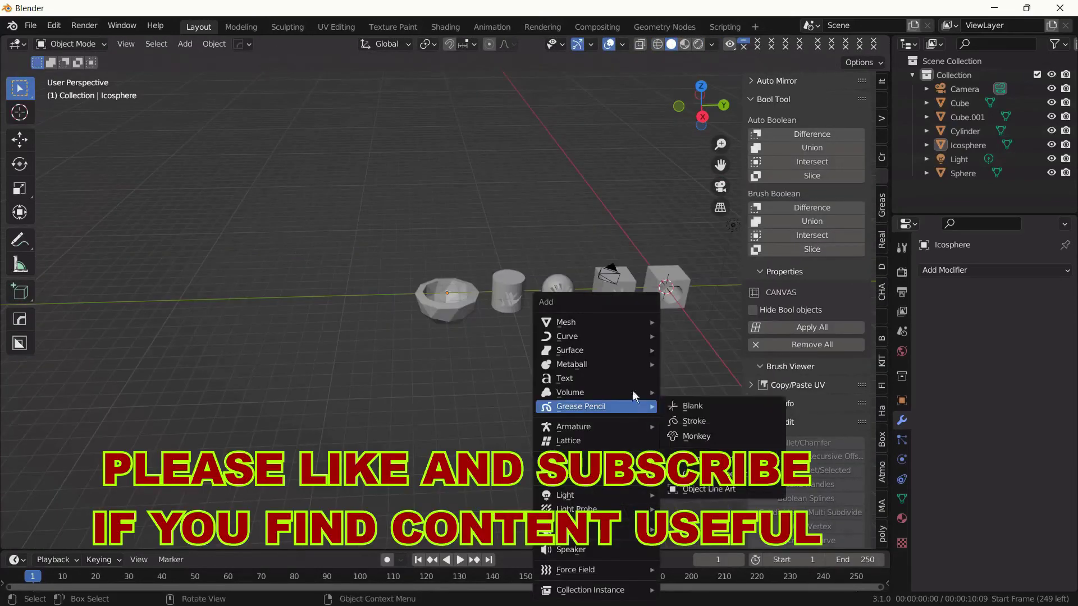
pyautogui.click(629, 375)
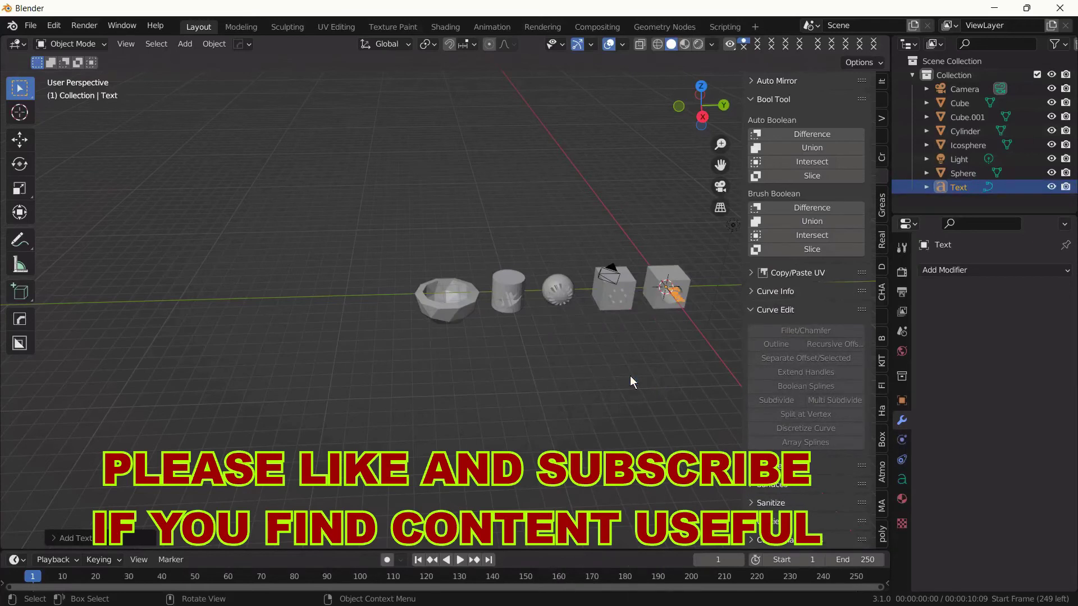
pyautogui.press('g')
pyautogui.press('x')
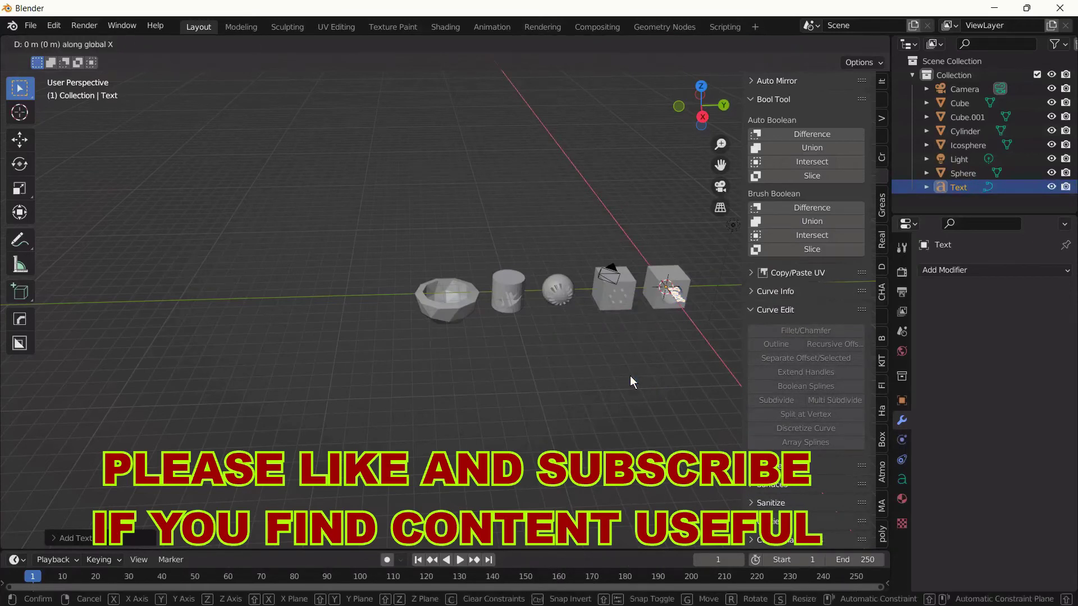
pyautogui.click(642, 430)
pyautogui.press('g')
pyautogui.press('y')
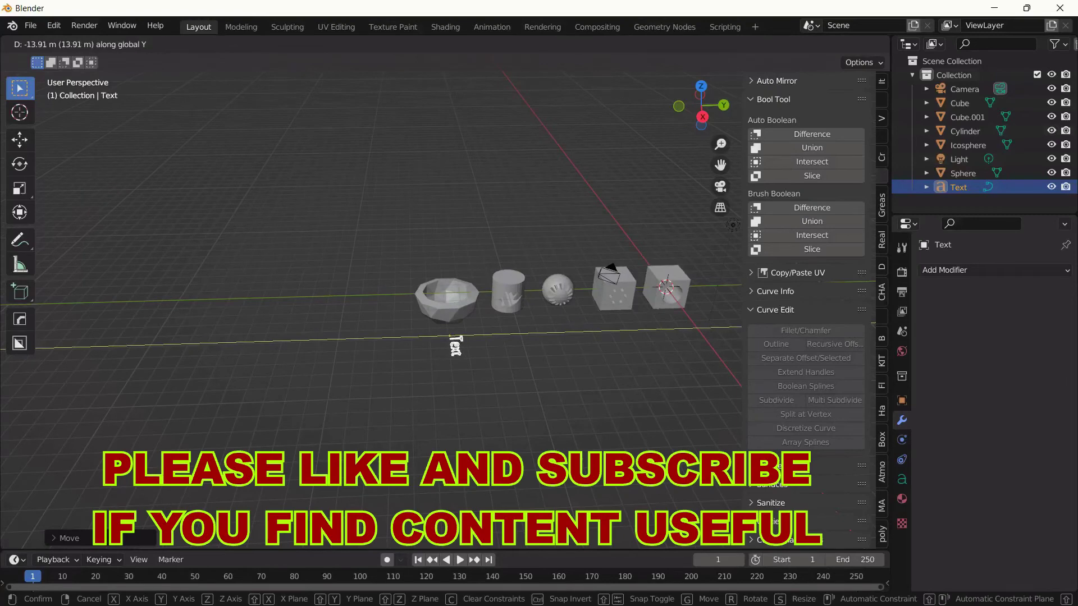
pyautogui.press('Return')
# Replace the default text with the single letter X
pyautogui.press('Tab')
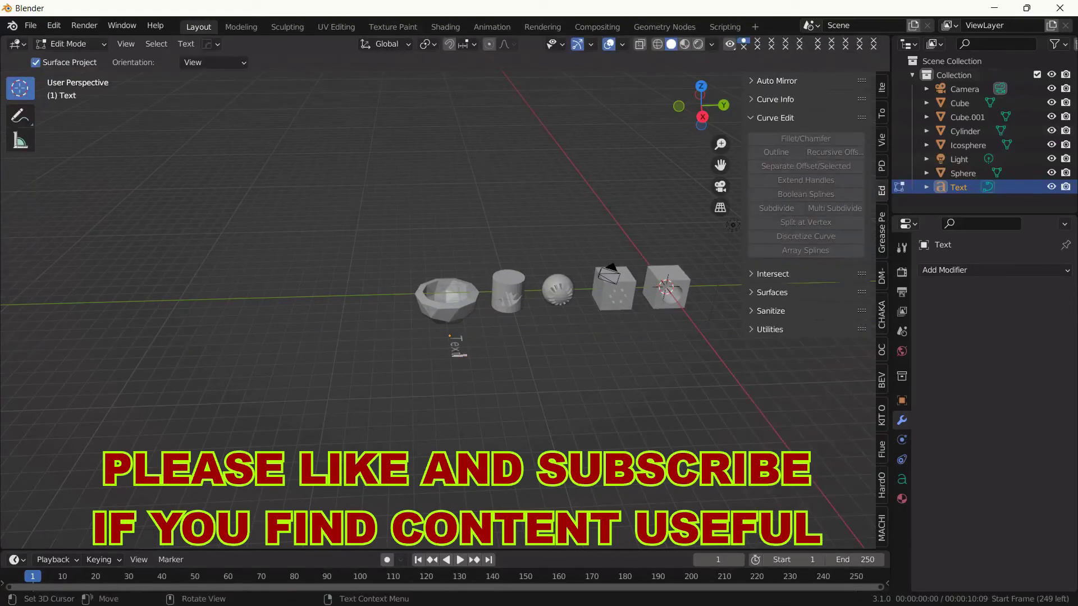
pyautogui.press('BackSpace')
pyautogui.press('BackSpace')
pyautogui.press('BackSpace')
pyautogui.press('BackSpace')
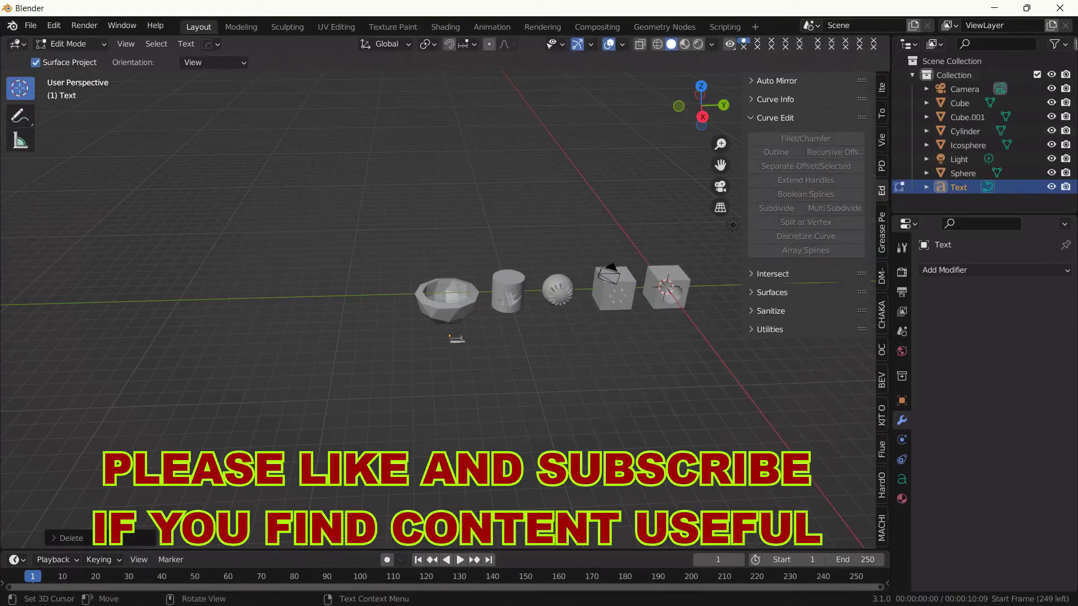
pyautogui.write('H')
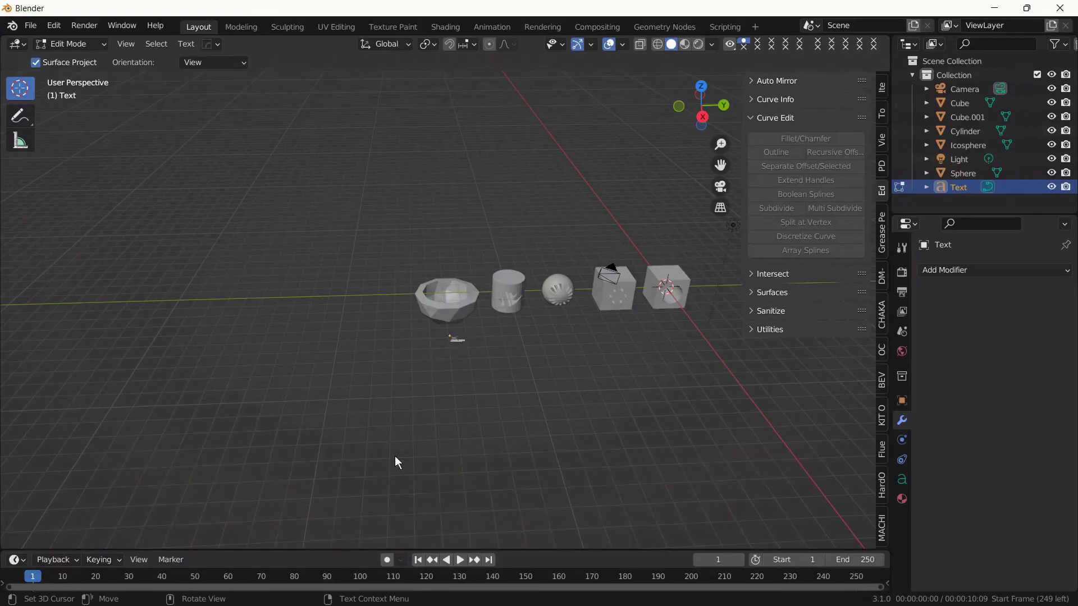
pyautogui.press('Tab')
# Scale the letter X up about 1.8 times and convert it to a mesh
pyautogui.scroll(5, 401, 420)
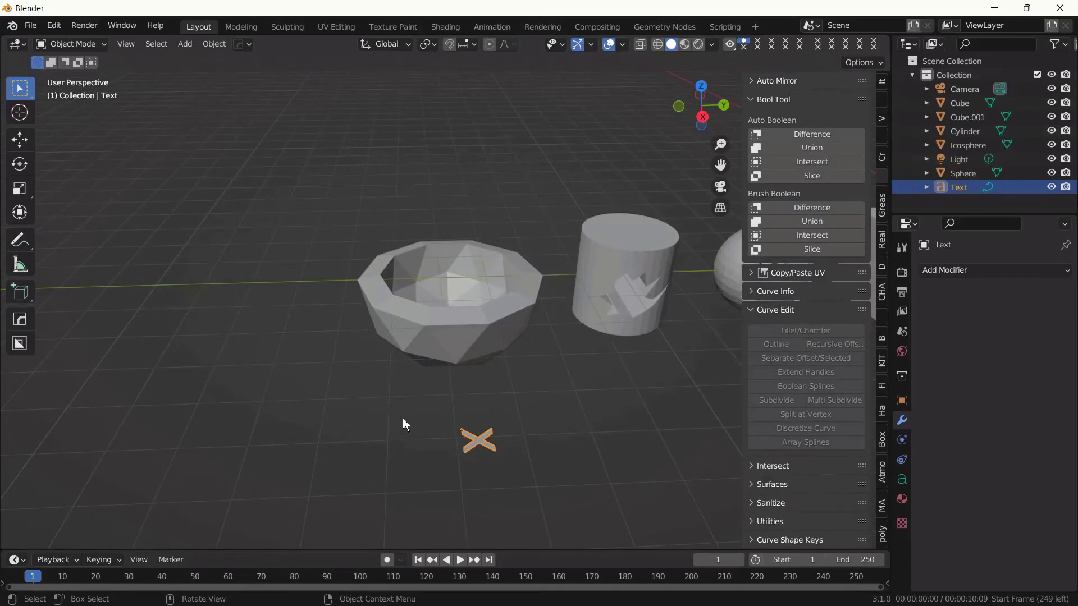
pyautogui.press('s')
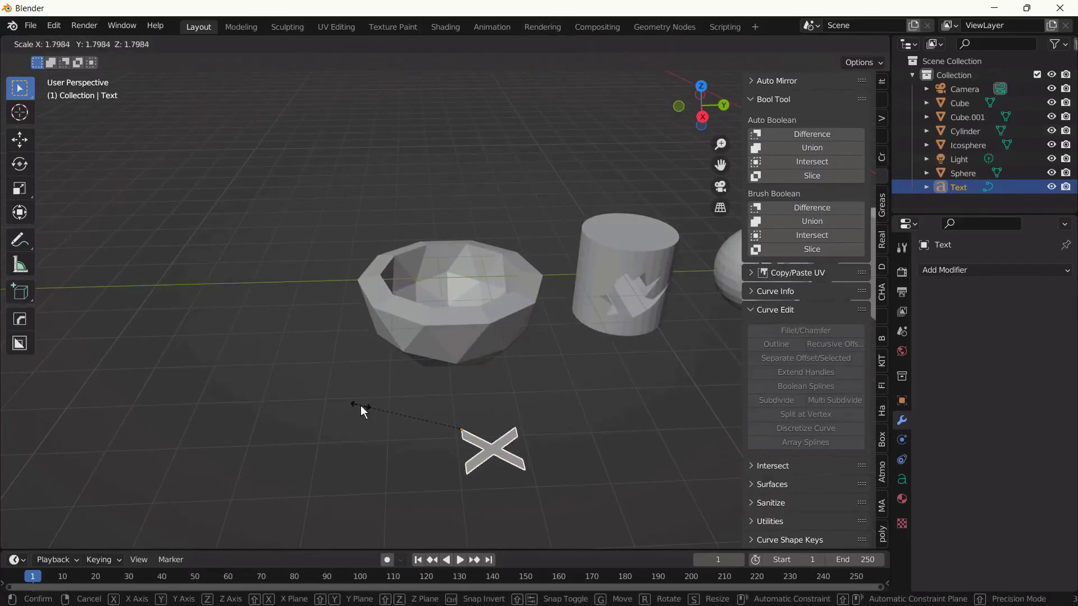
pyautogui.click(364, 405)
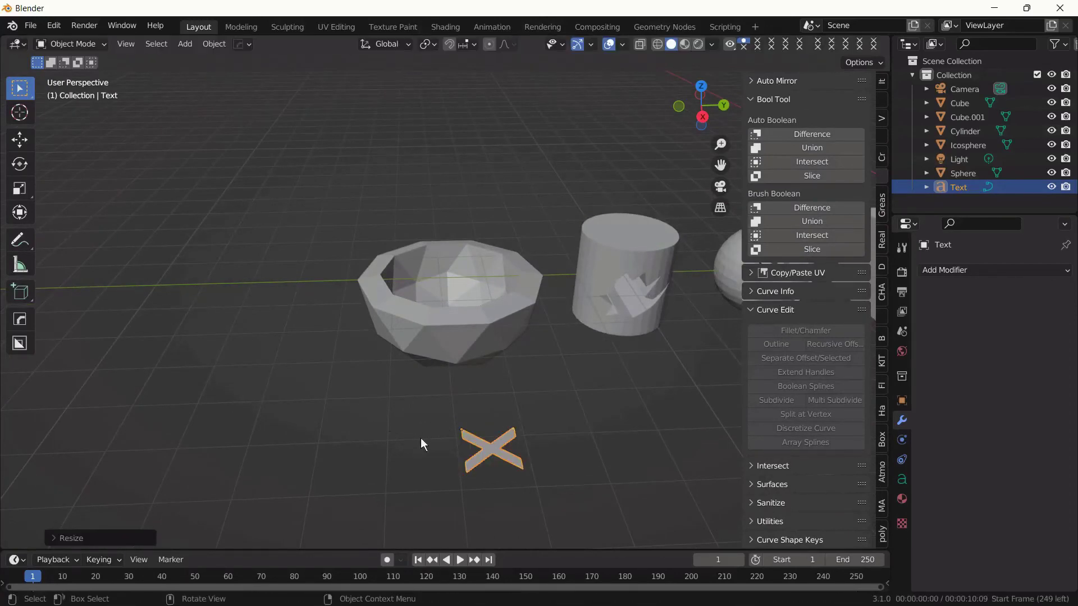
pyautogui.rightClick(470, 436)
pyautogui.moveTo(458, 312)
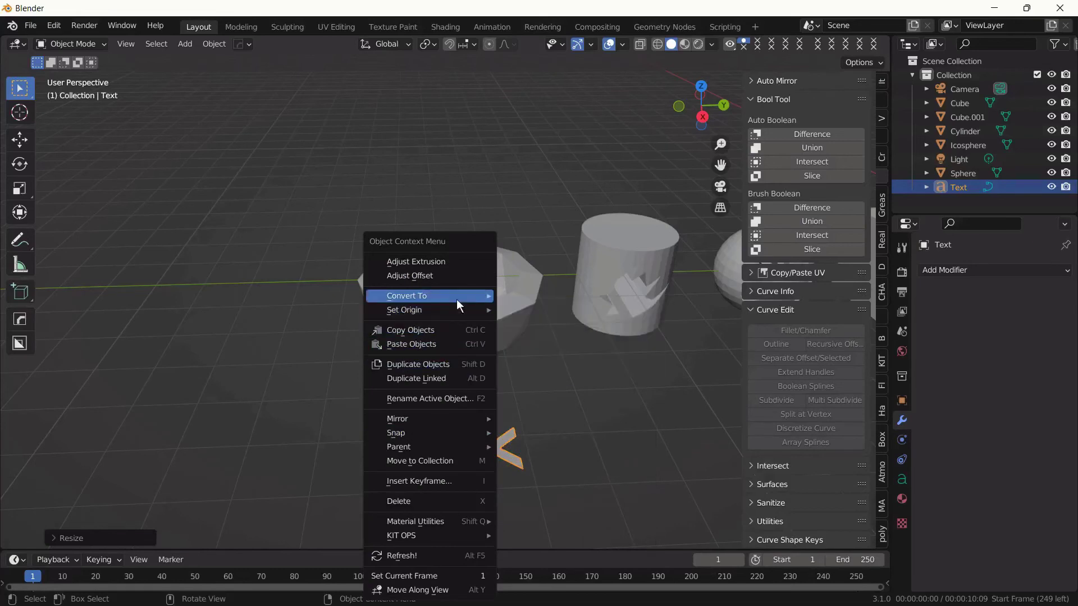
pyautogui.click(499, 309)
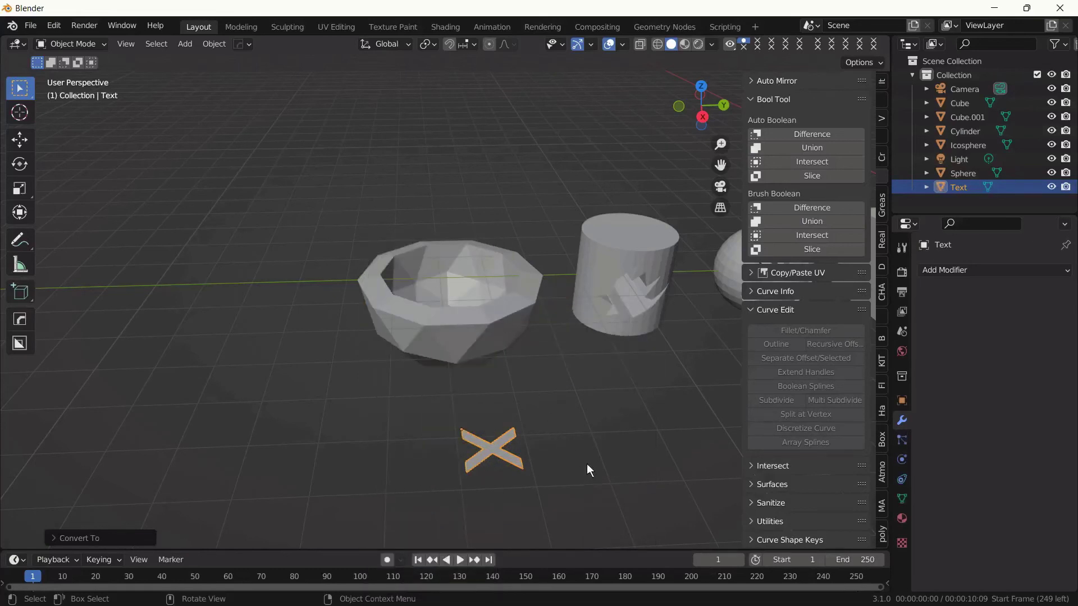
# Extrude all faces of the letter X mesh upward into a solid block letter
pyautogui.press('Tab')
pyautogui.press('a')
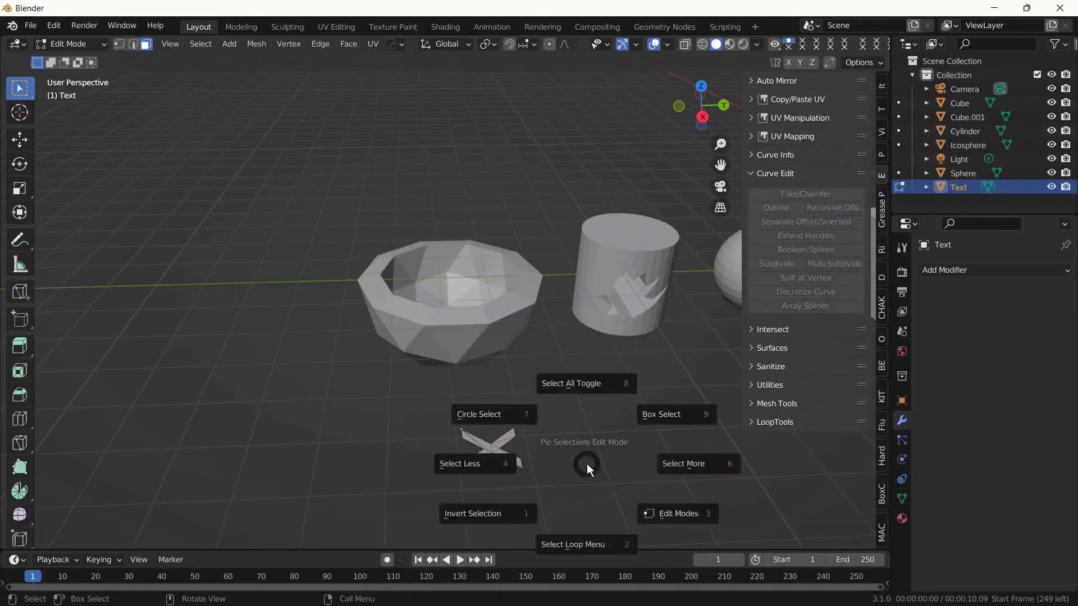
pyautogui.press('a')
pyautogui.press('e')
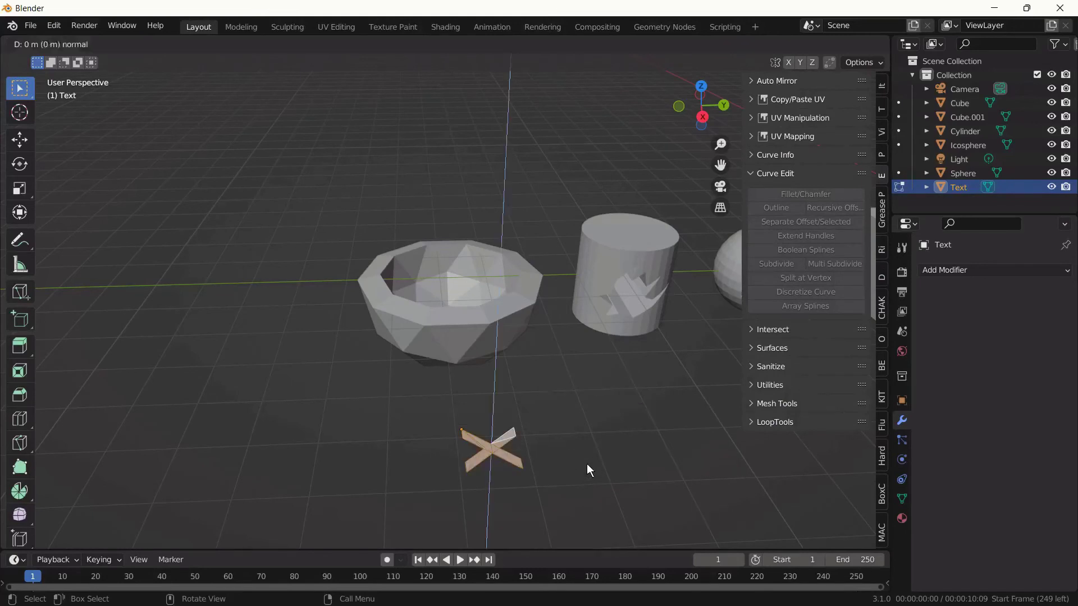
pyautogui.click(587, 427)
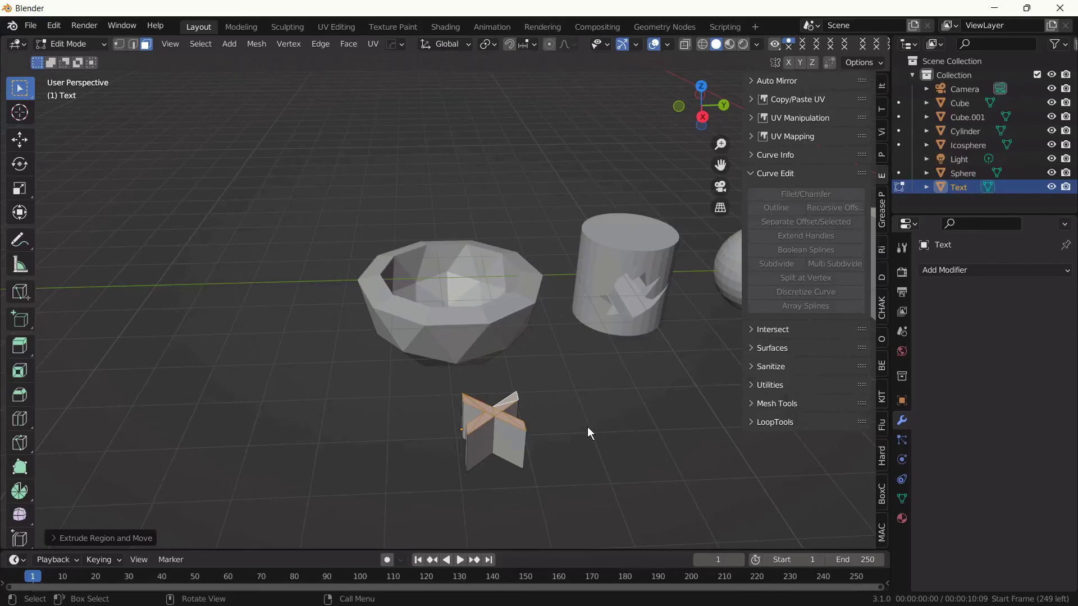
pyautogui.press('Tab')
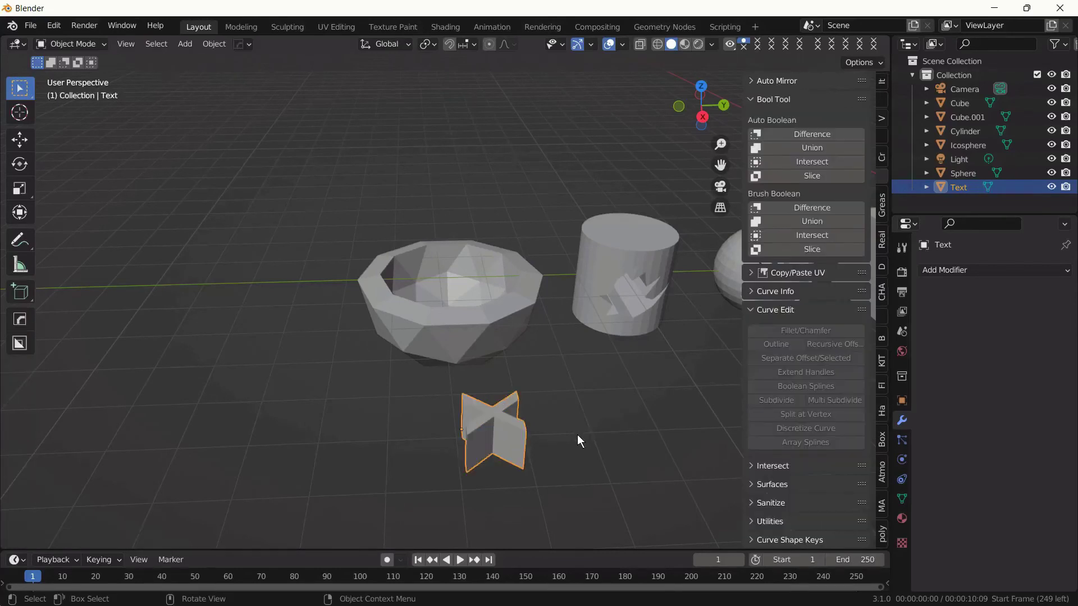
# Stand the letter X upright facing the bowl by rotating it 90° about the X axis and 90° about the Z axis
pyautogui.press('KP_3')
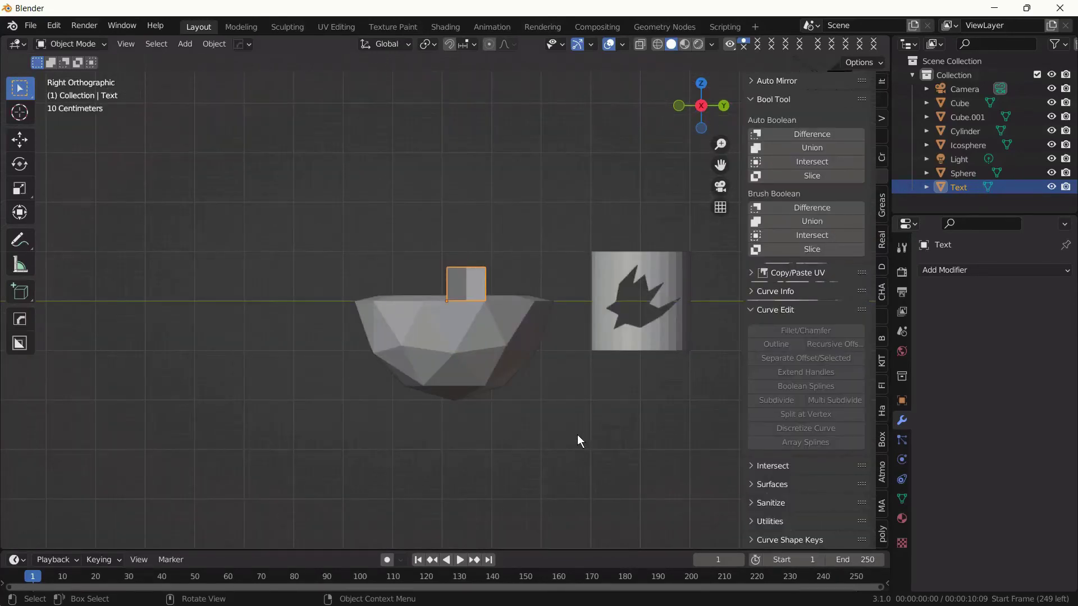
pyautogui.write('r')
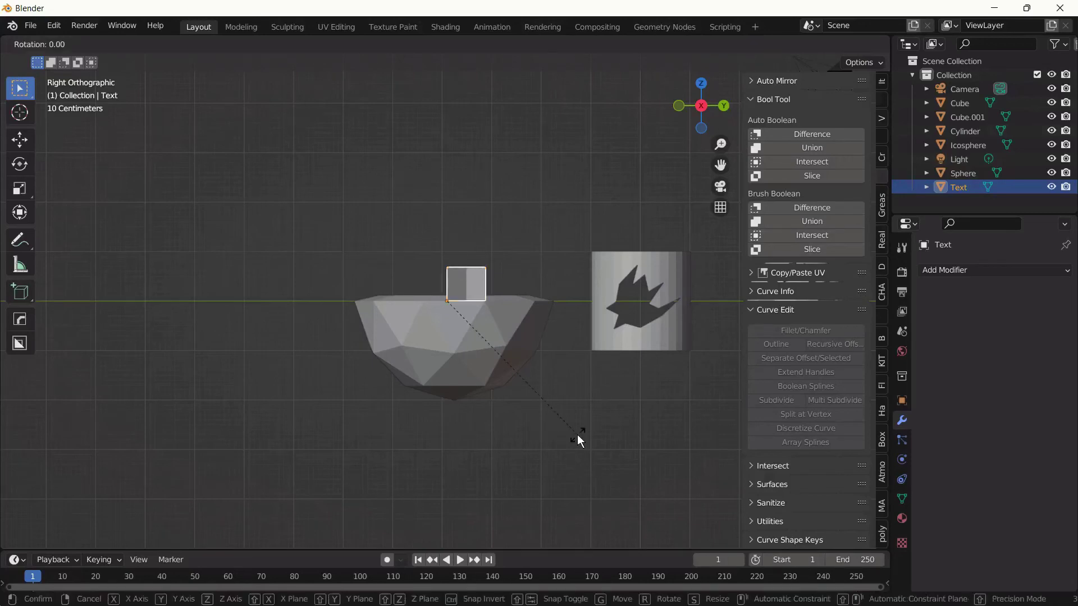
pyautogui.write('x90')
pyautogui.press('Return')
pyautogui.write('r')
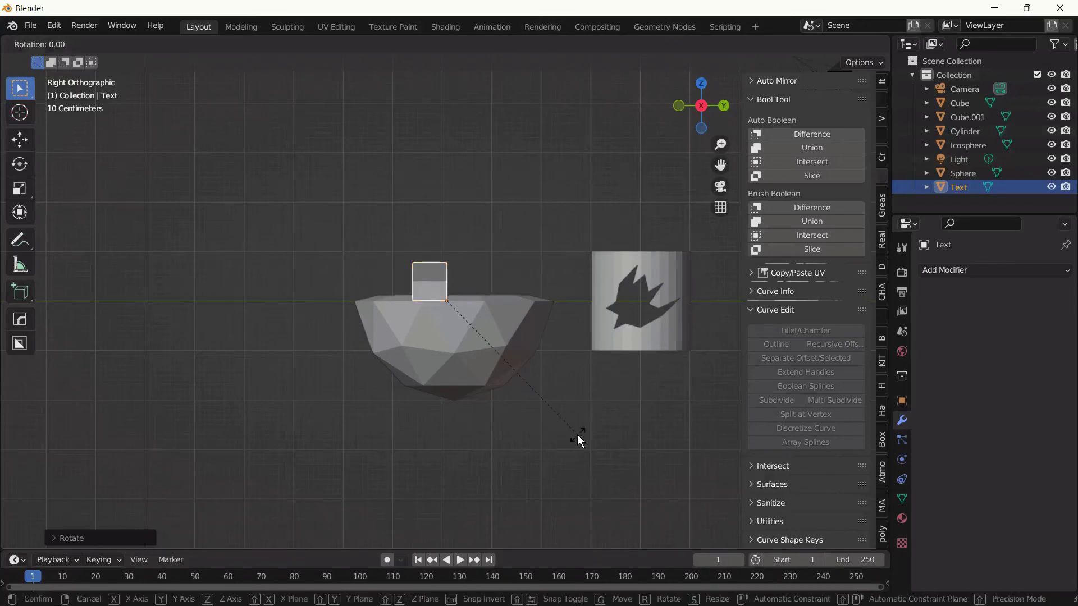
pyautogui.write('z90')
pyautogui.press('Return')
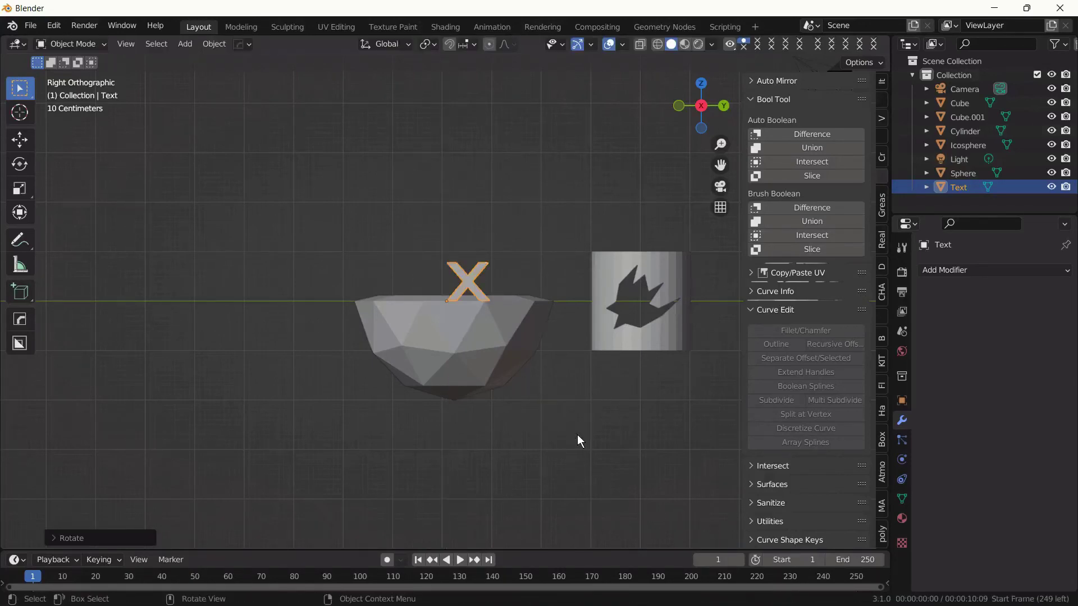
# Centre the letter X over the bowl's front by moving it about 1.3 m down and about 0.28 m along negative Y
pyautogui.press('g')
pyautogui.press('z')
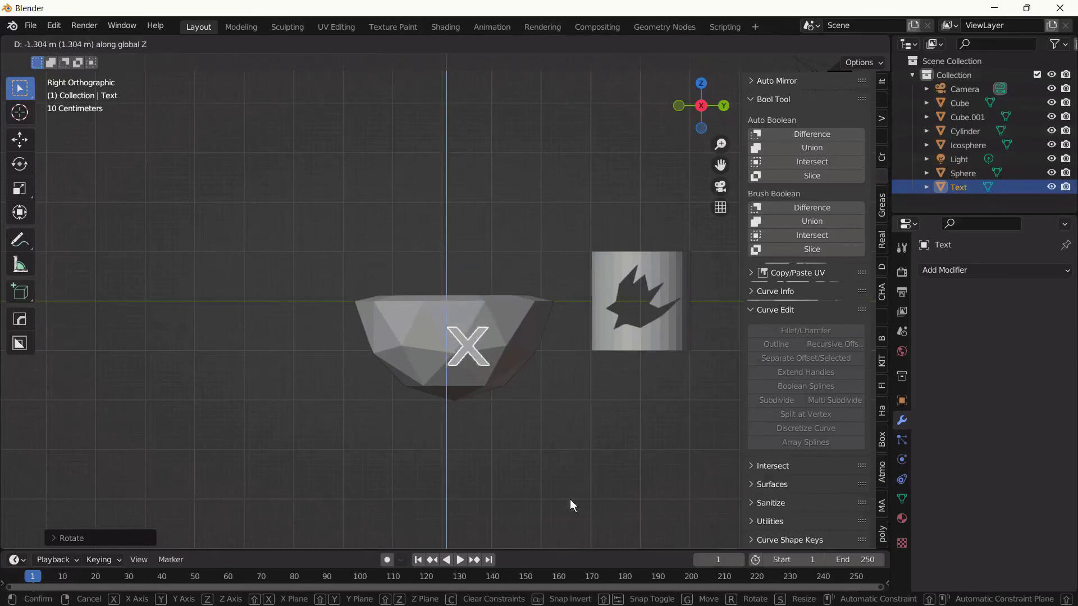
pyautogui.click(570, 505)
pyautogui.press('g')
pyautogui.press('y')
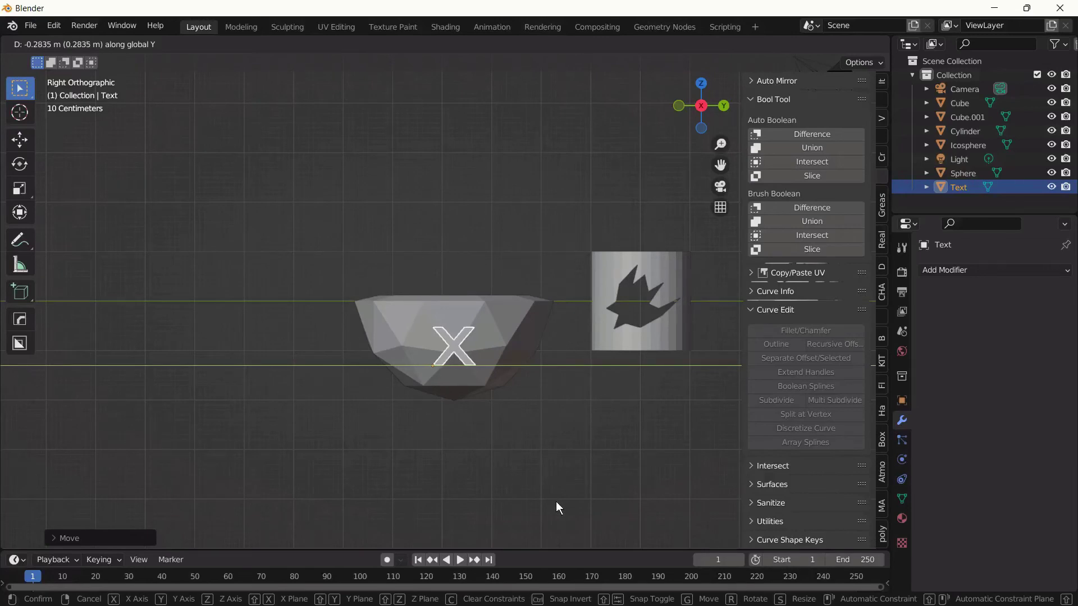
pyautogui.click(556, 501)
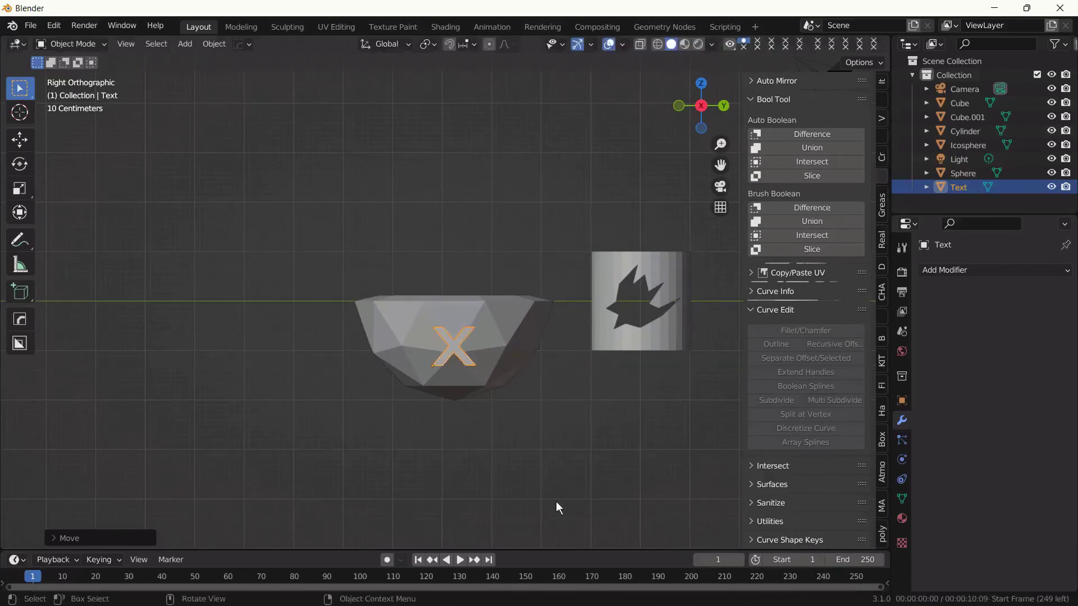
# Lower the letter X about 0.07 m along Z and scale it up about 1.1 times
pyautogui.press('g')
pyautogui.press('z')
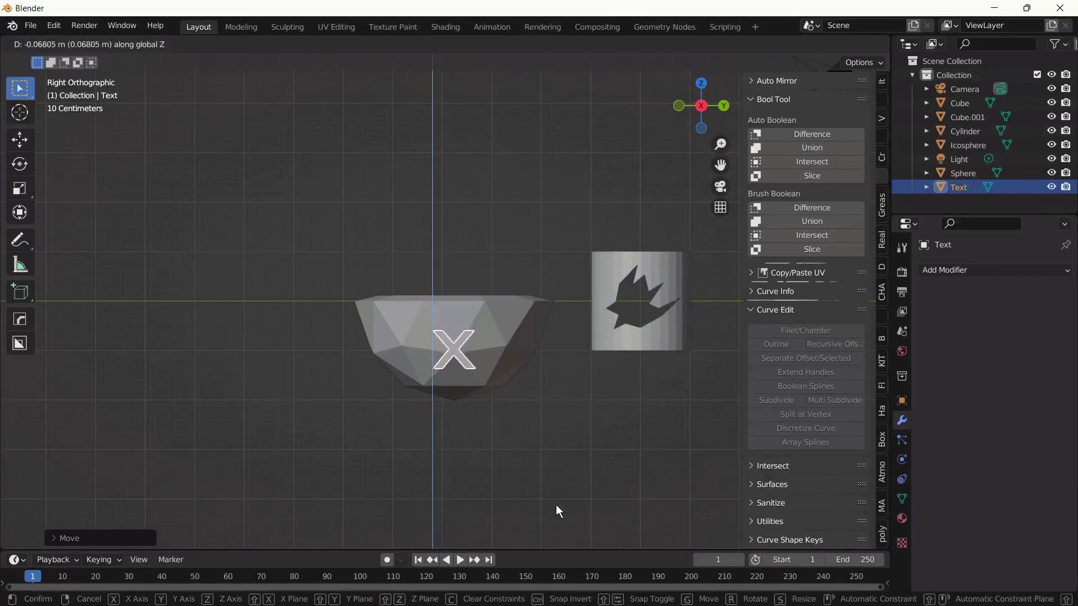
pyautogui.click(557, 506)
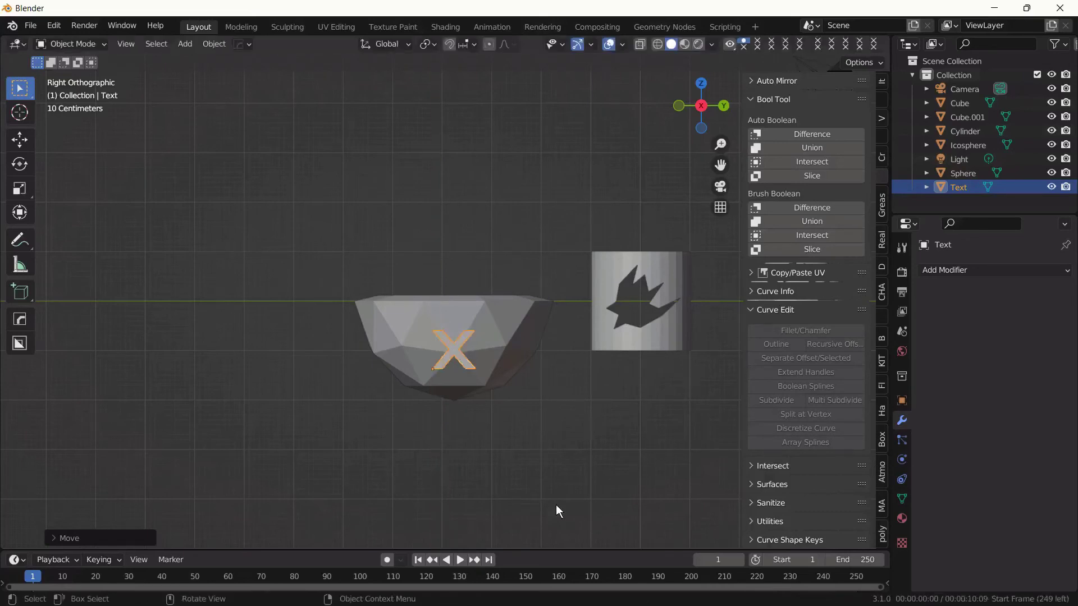
pyautogui.press('s')
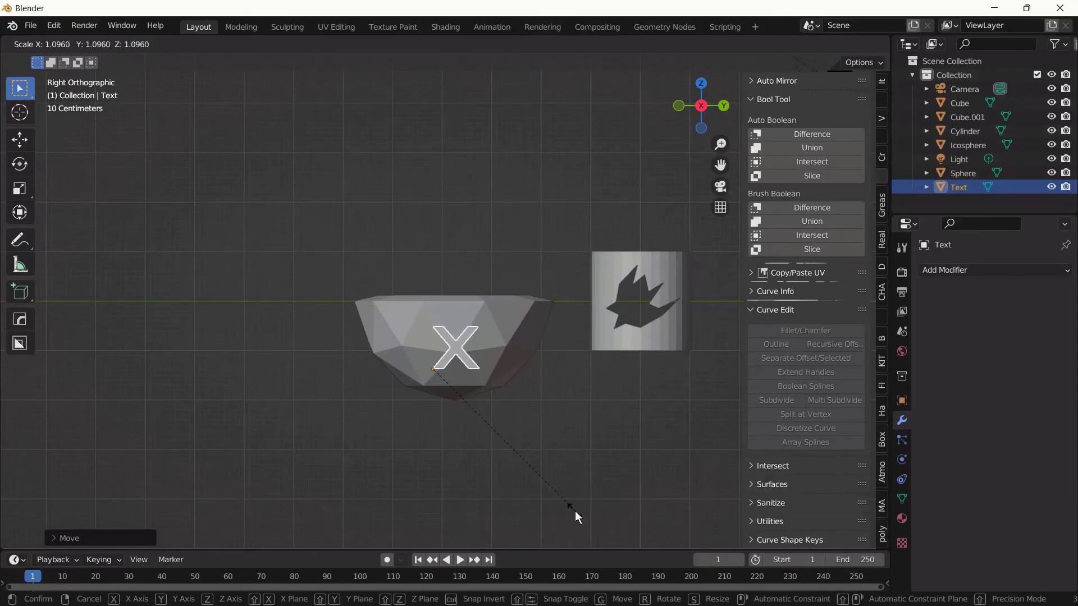
pyautogui.click(575, 512)
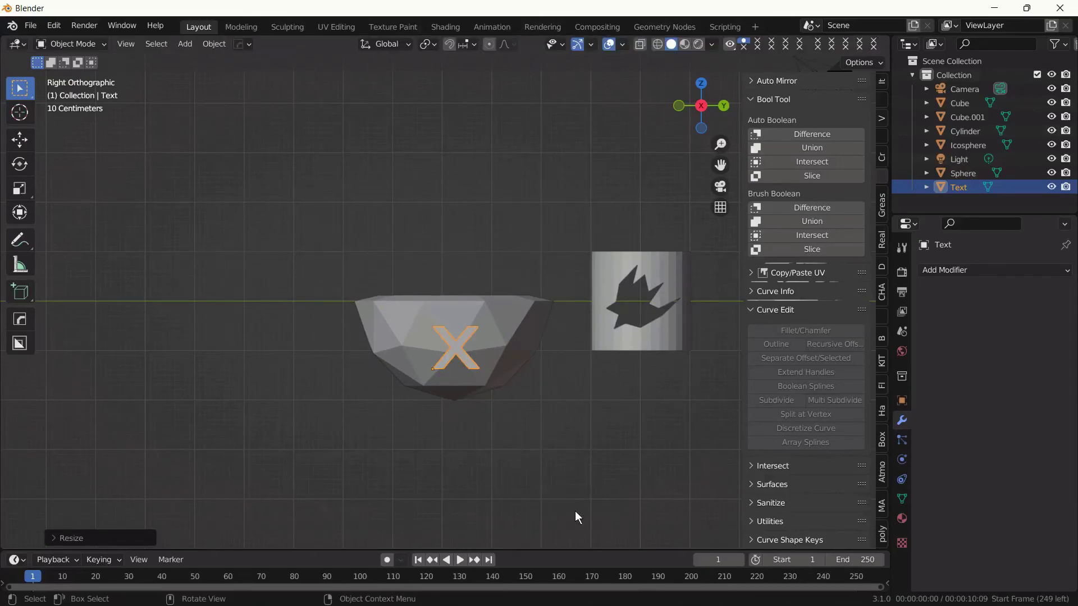
pyautogui.moveTo(575, 511); pyautogui.dragTo(478, 506, button='middle')
pyautogui.click(492, 356)
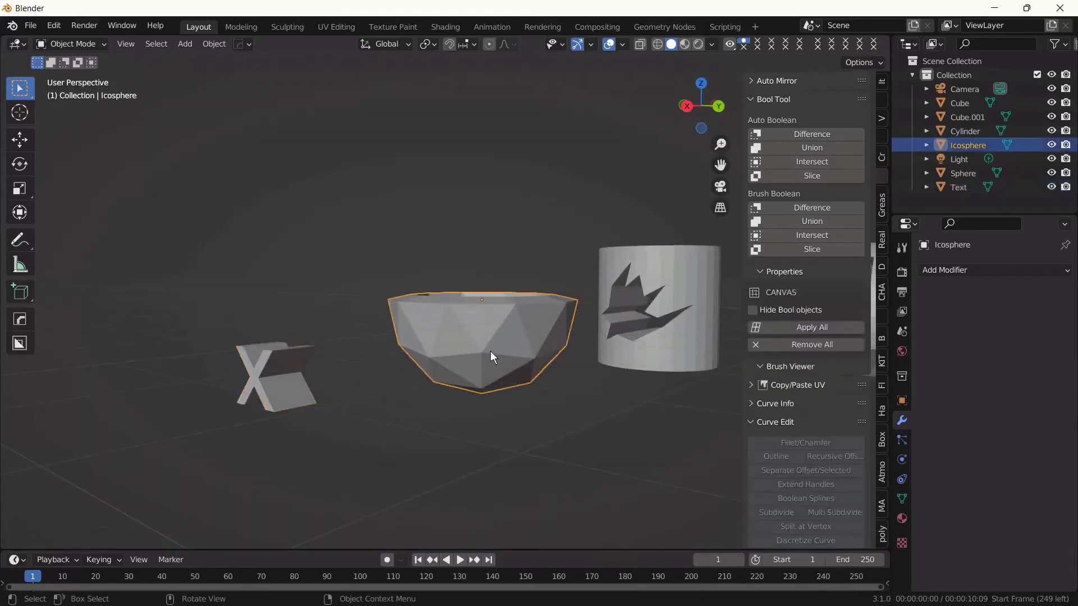
pyautogui.keyDown('shift'); pyautogui.click(274, 402); pyautogui.keyUp('shift')
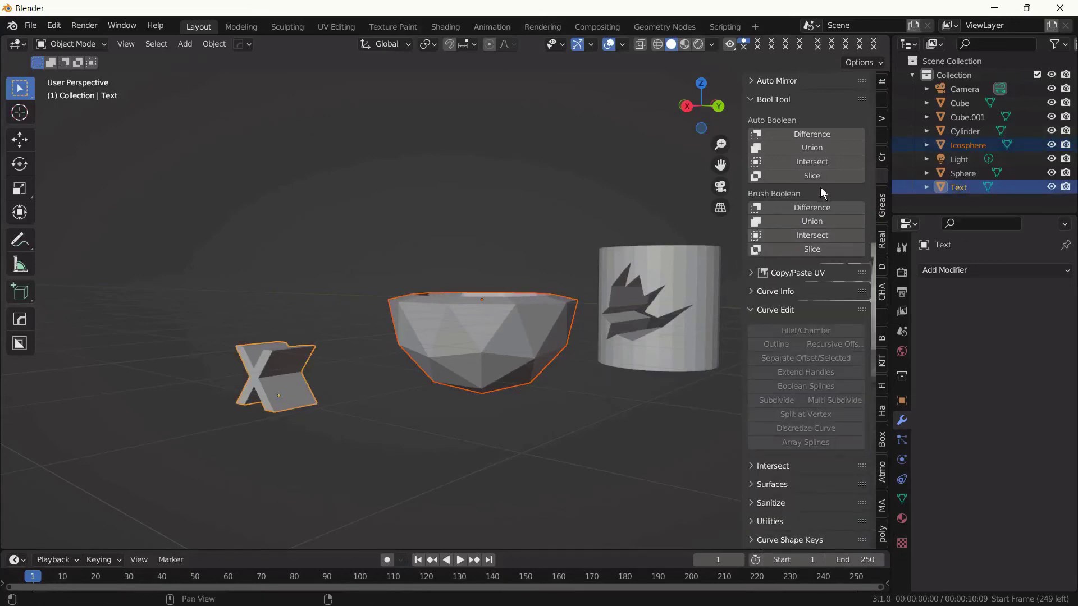
pyautogui.click(814, 208)
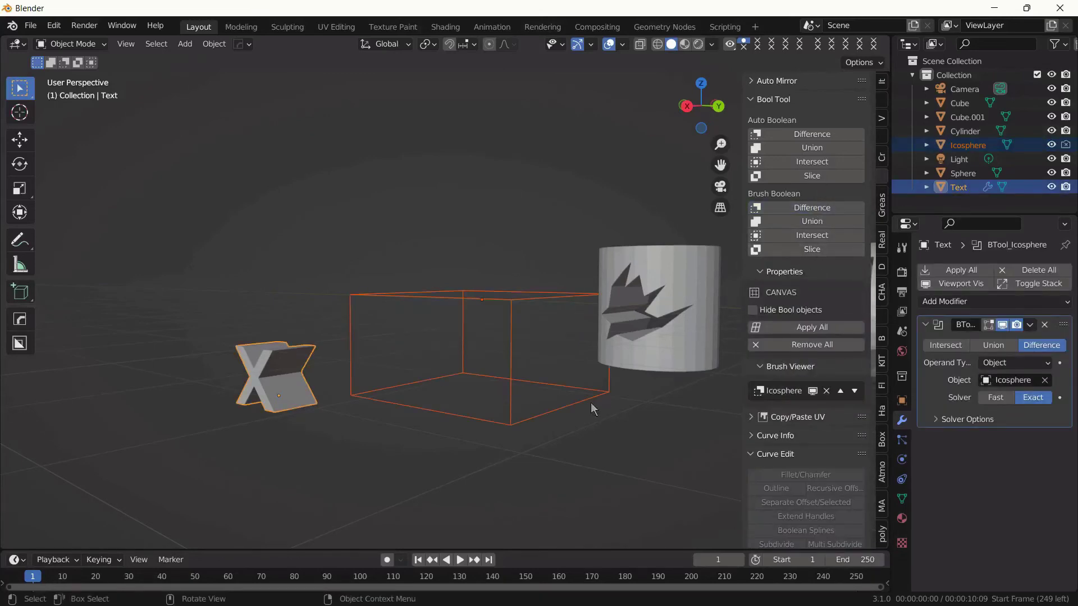
pyautogui.hotkey('ctrl', 'z')
pyautogui.hotkey('ctrl', 'shift', 'z')
pyautogui.hotkey('ctrl', 'z')
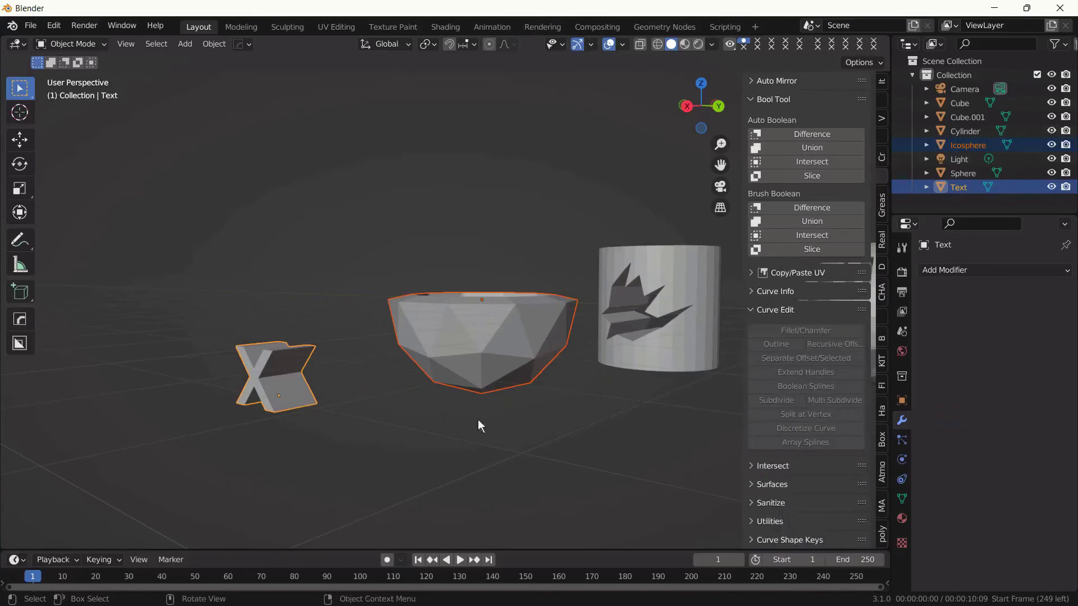
# Apply a Bool Tool brush Difference that uses the letter X as the cutter on the ico sphere bowl
pyautogui.click(452, 345)
pyautogui.click(285, 379)
pyautogui.keyDown('shift'); pyautogui.click(416, 353); pyautogui.keyUp('shift')
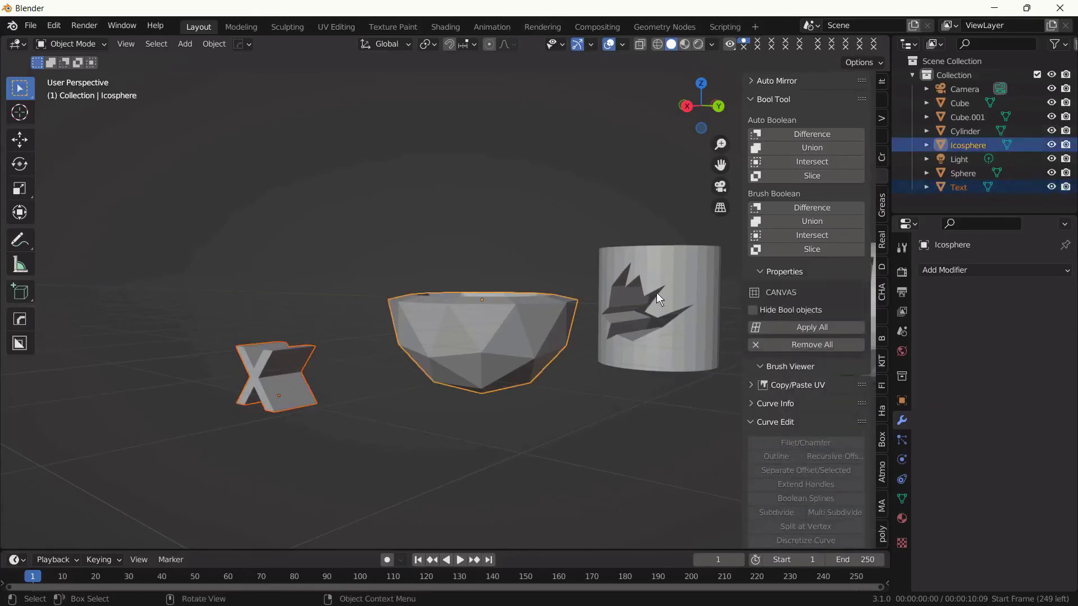
pyautogui.click(821, 208)
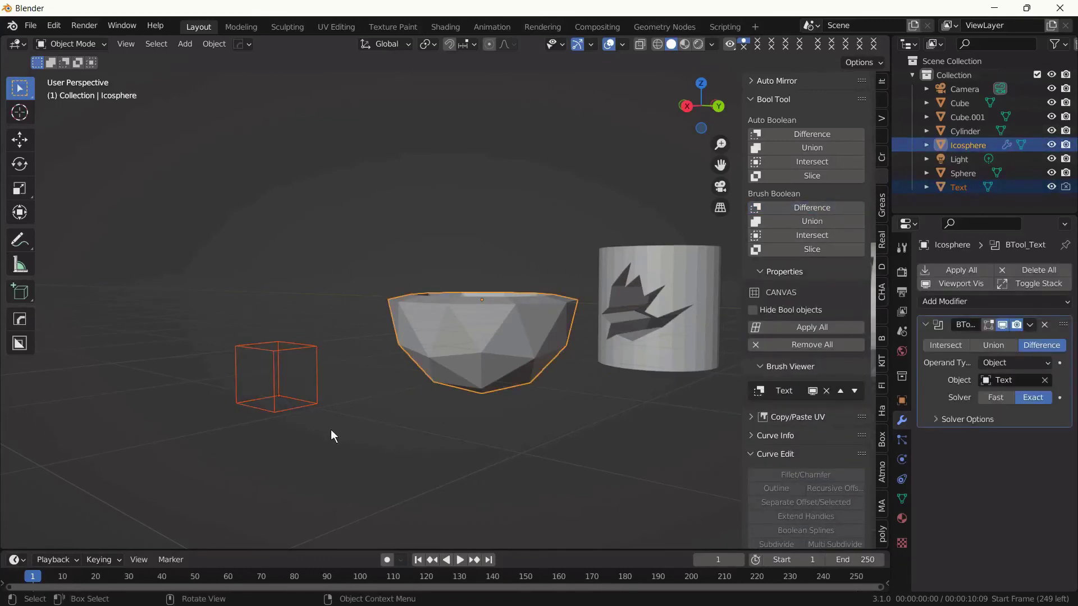
# Move the letter X brush along negative X into the bowl's wall
pyautogui.click(304, 411)
pyautogui.press('g')
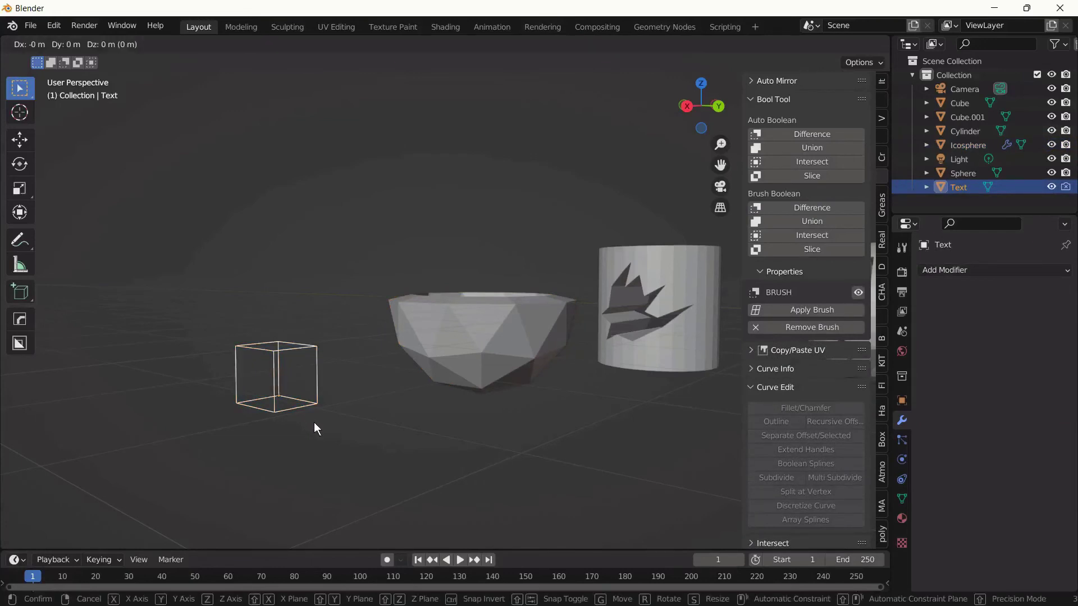
pyautogui.press('x')
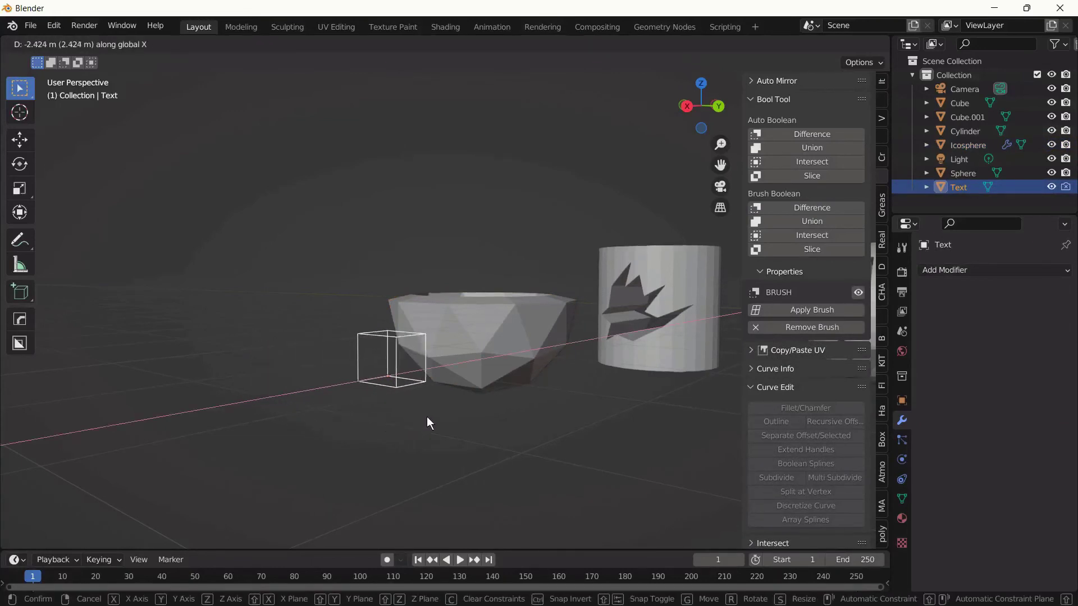
pyautogui.click(467, 412)
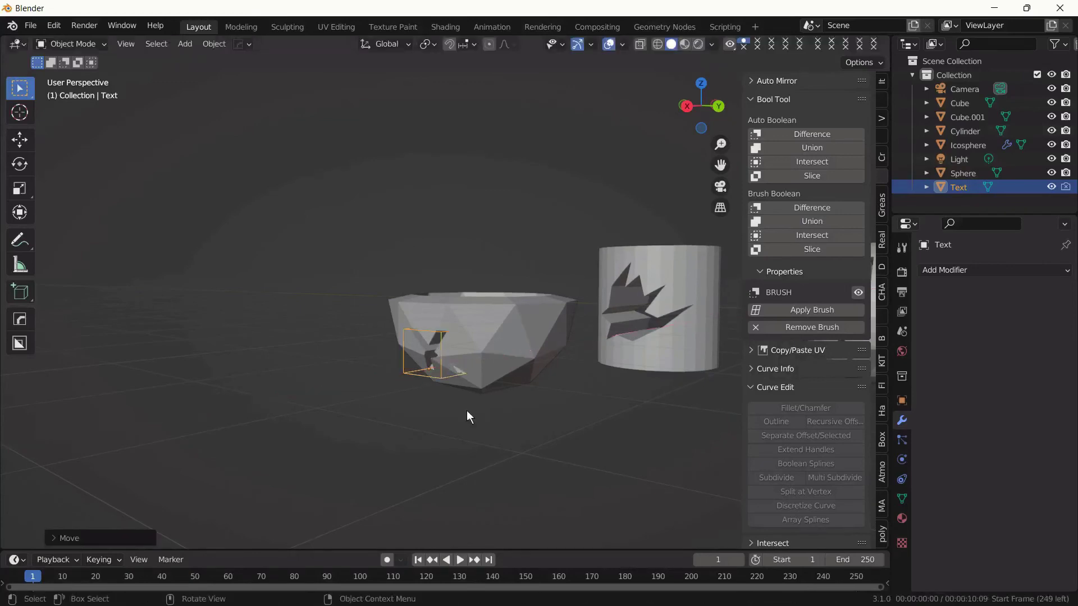
# Shrink the letter X brush's depth along X and shift it about 0.01 m along the X axis
pyautogui.moveTo(467, 412); pyautogui.dragTo(626, 459, button='middle')
pyautogui.press('s')
pyautogui.press('x')
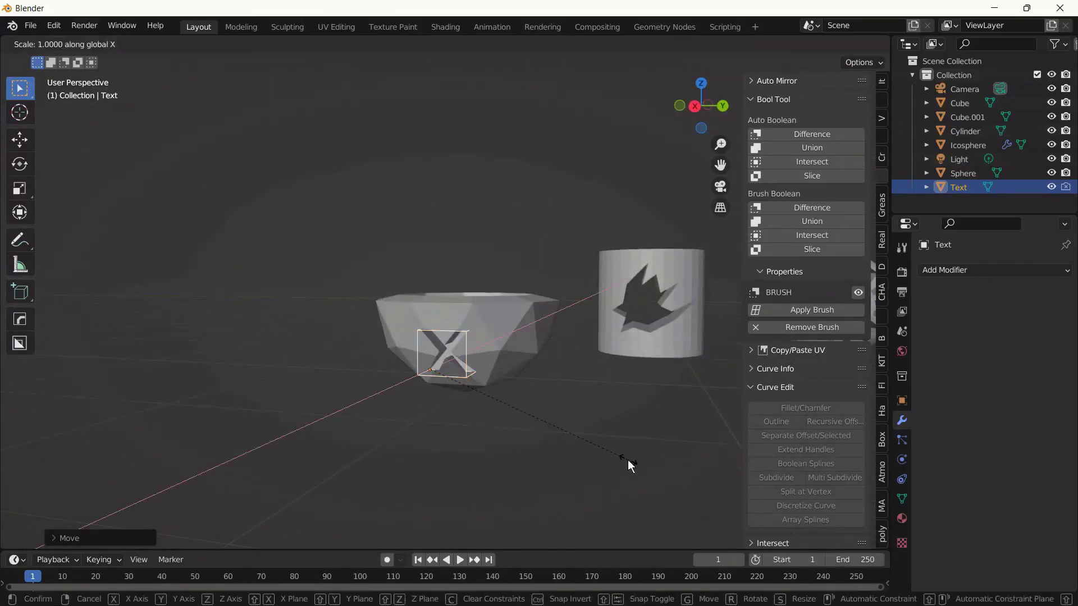
pyautogui.click(573, 449)
pyautogui.press('g')
pyautogui.press('x')
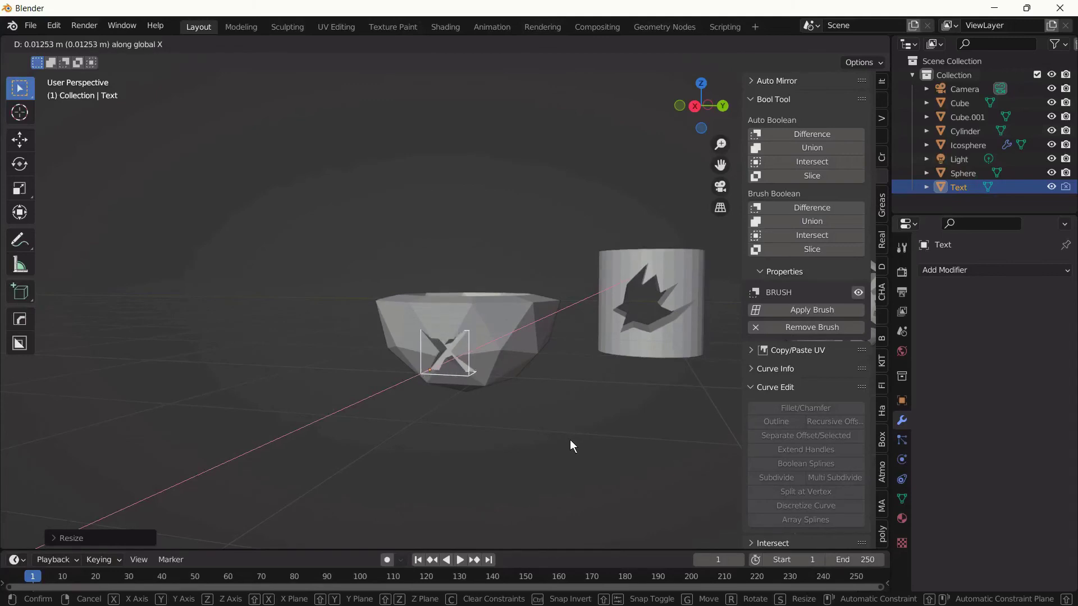
pyautogui.click(570, 441)
# Scale the letter X brush up about 1.1 times along X and move it about 0.06 m along the X axis
pyautogui.press('s')
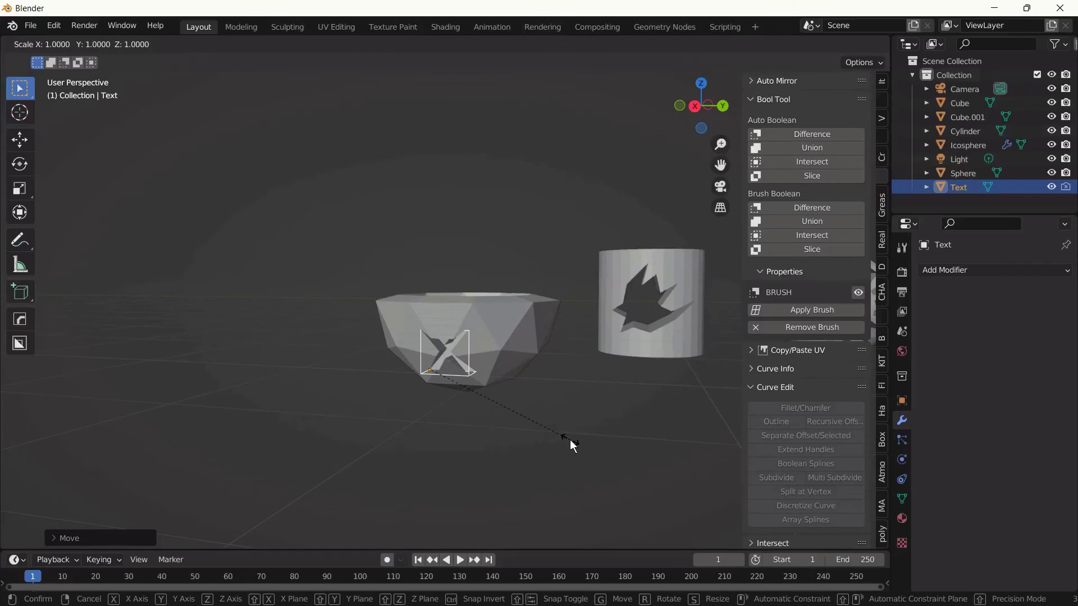
pyautogui.press('x')
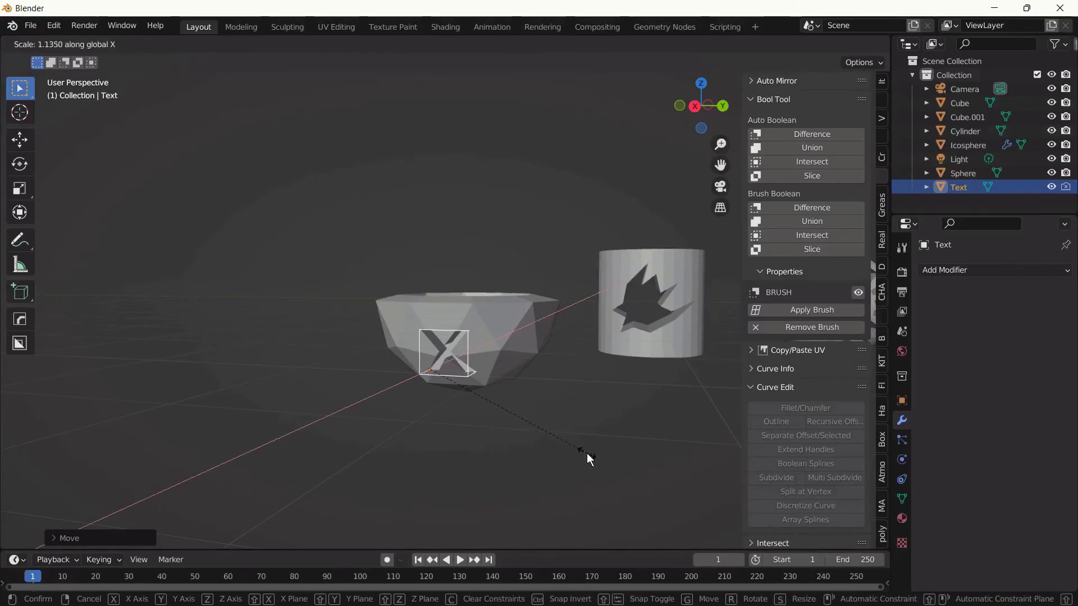
pyautogui.click(594, 457)
pyautogui.moveTo(594, 457); pyautogui.dragTo(374, 517, button='middle')
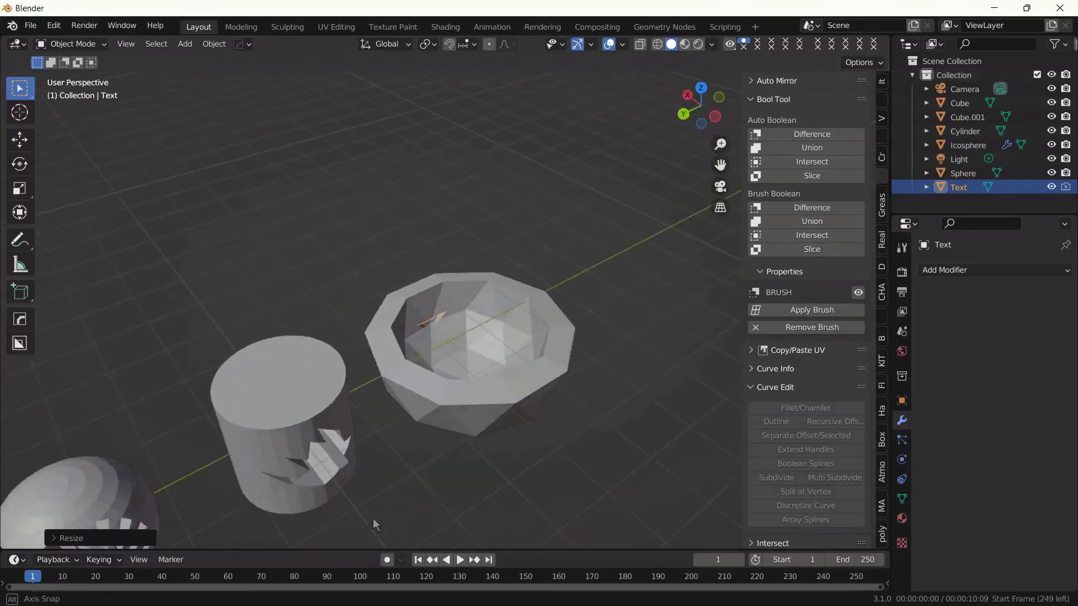
pyautogui.press('g')
pyautogui.press('x')
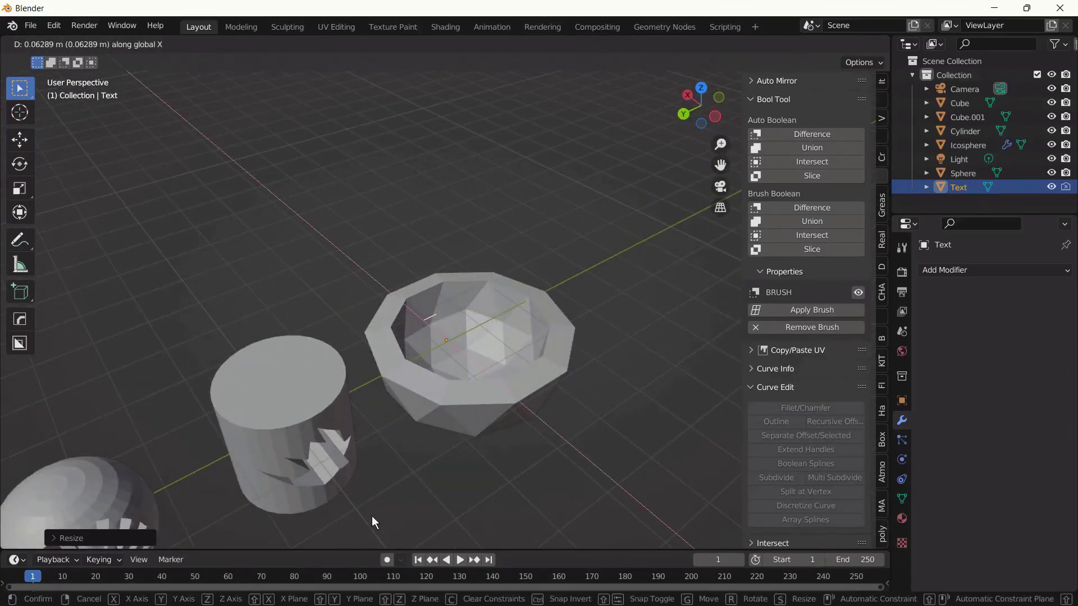
pyautogui.click(372, 516)
# Tilt the letter X brush slightly about the Y axis and raise it about 0.4 m along Z
pyautogui.moveTo(370, 516); pyautogui.dragTo(596, 461, button='middle')
pyautogui.press('r')
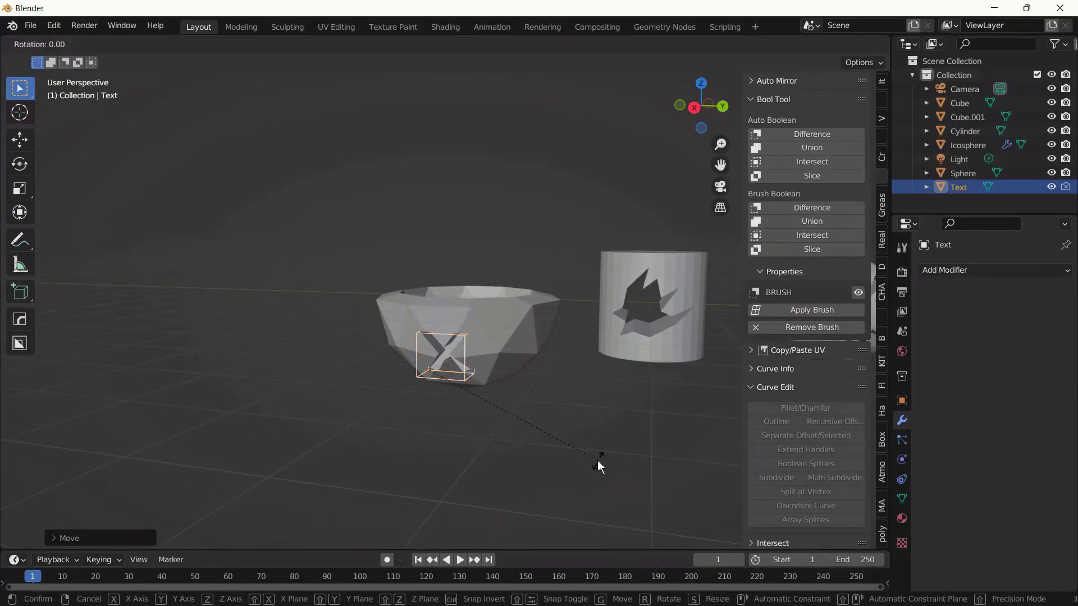
pyautogui.press('y')
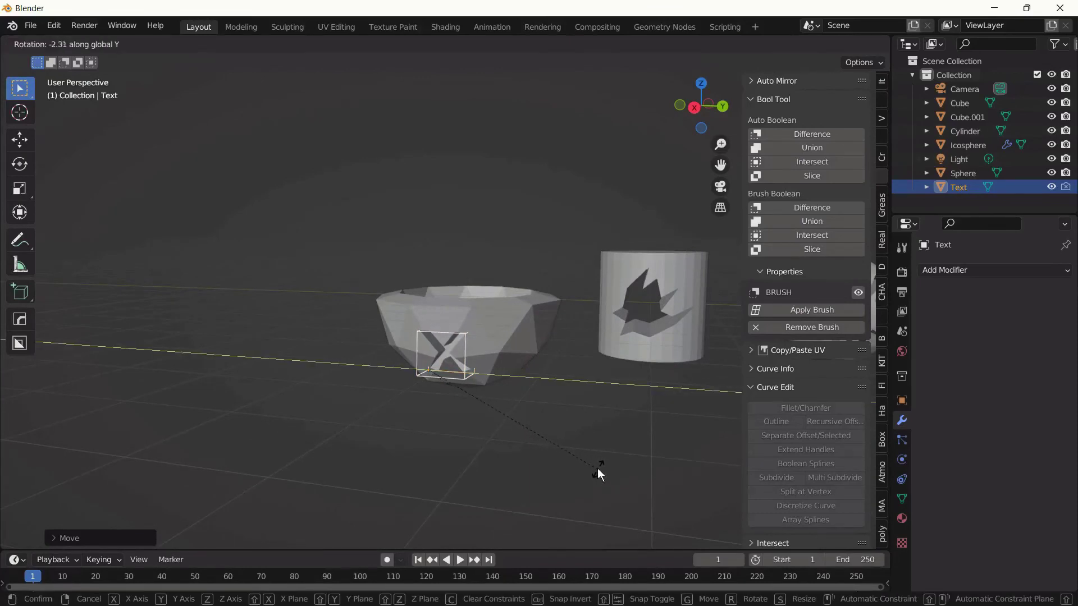
pyautogui.click(597, 438)
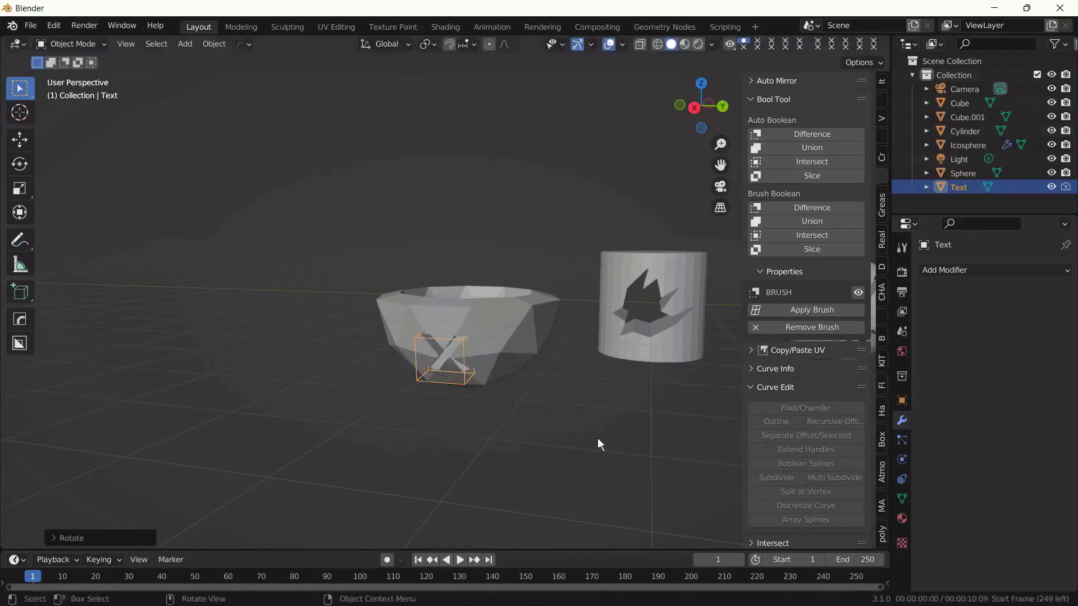
pyautogui.moveTo(597, 437); pyautogui.dragTo(634, 427, button='middle')
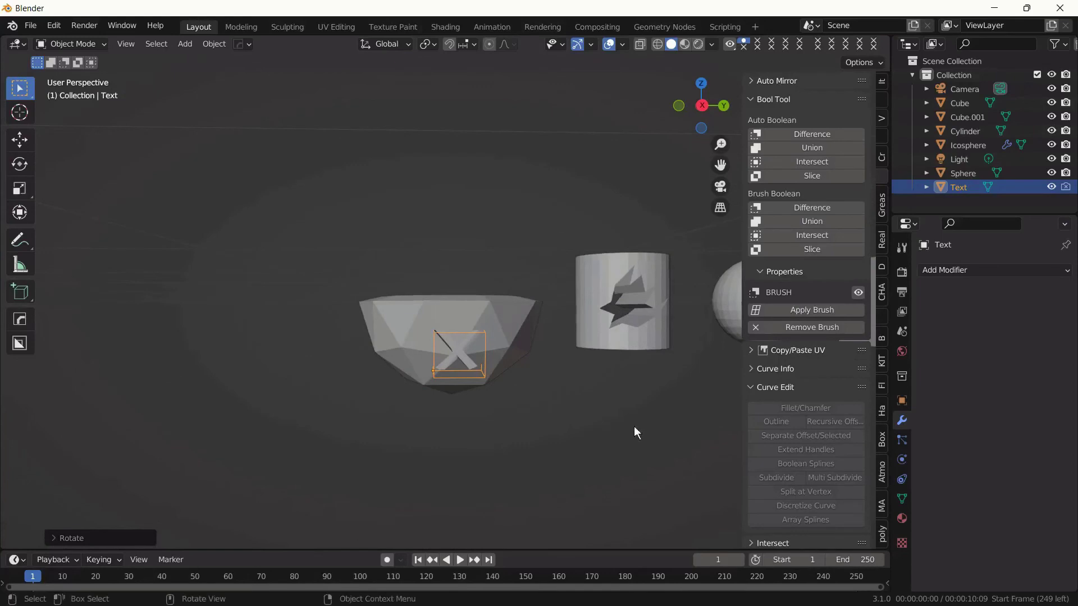
pyautogui.press('g')
pyautogui.press('z')
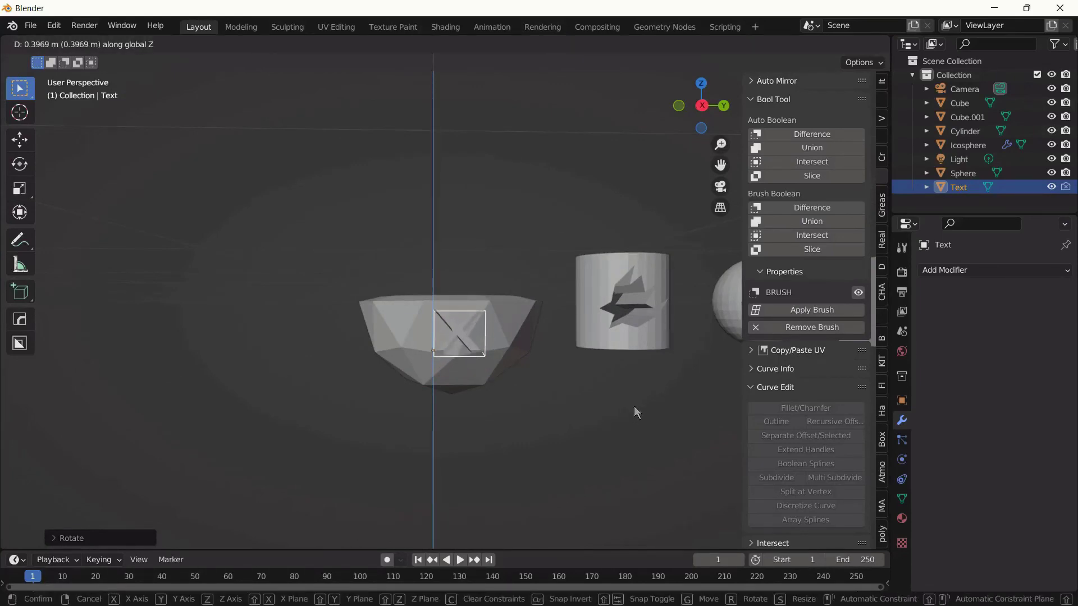
pyautogui.click(635, 407)
# Recentre the letter X brush on the bowl by moving it about 0.07 m along negative Y and 0.05 m down, then deselect it
pyautogui.moveTo(622, 402)
pyautogui.mouseDown(button='middle')
pyautogui.moveTo(556, 424)
pyautogui.moveTo(601, 400)
pyautogui.moveTo(538, 399)
pyautogui.moveTo(602, 407)
pyautogui.mouseUp(button='middle')
pyautogui.press('KP_3')
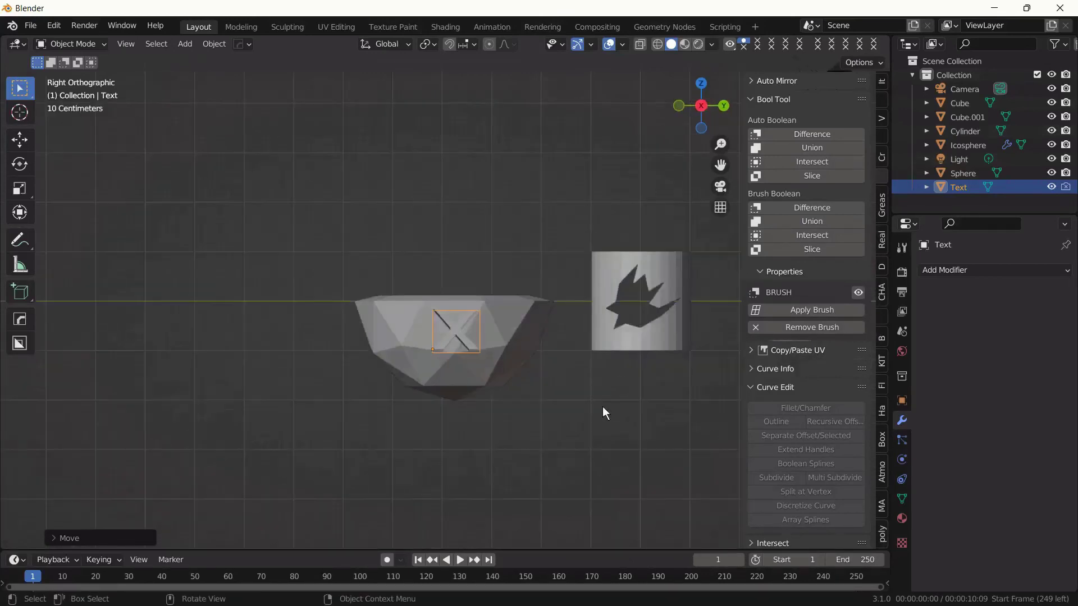
pyautogui.press('g')
pyautogui.press('y')
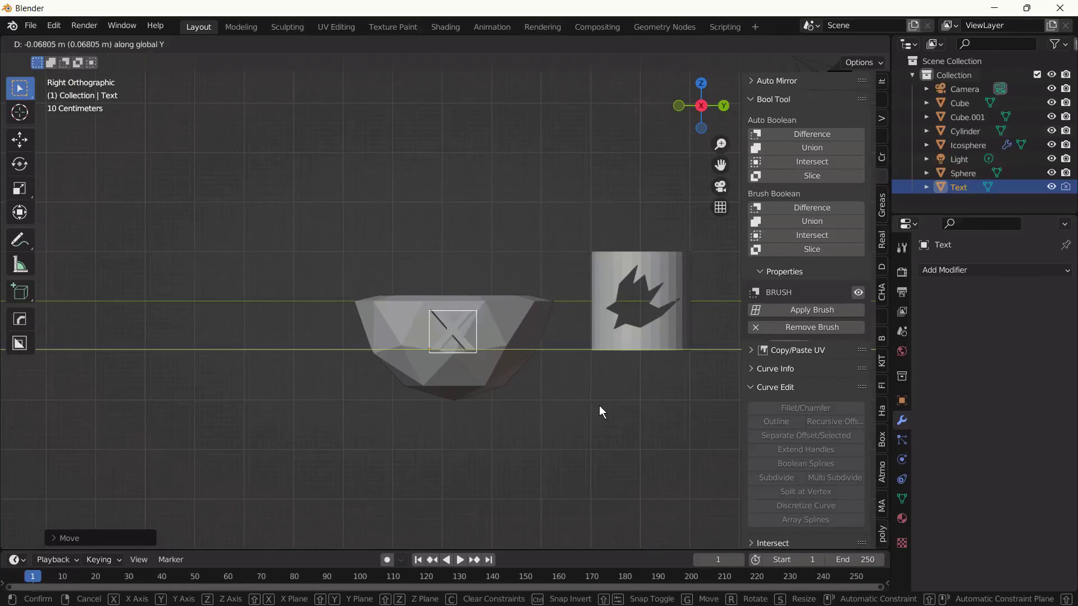
pyautogui.press('x')
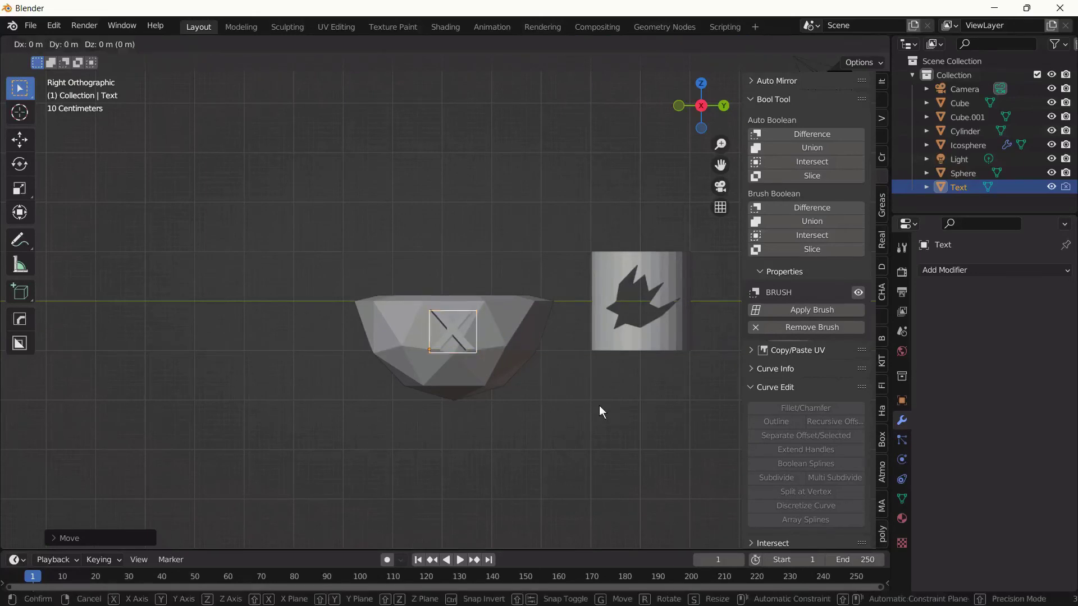
pyautogui.press('z')
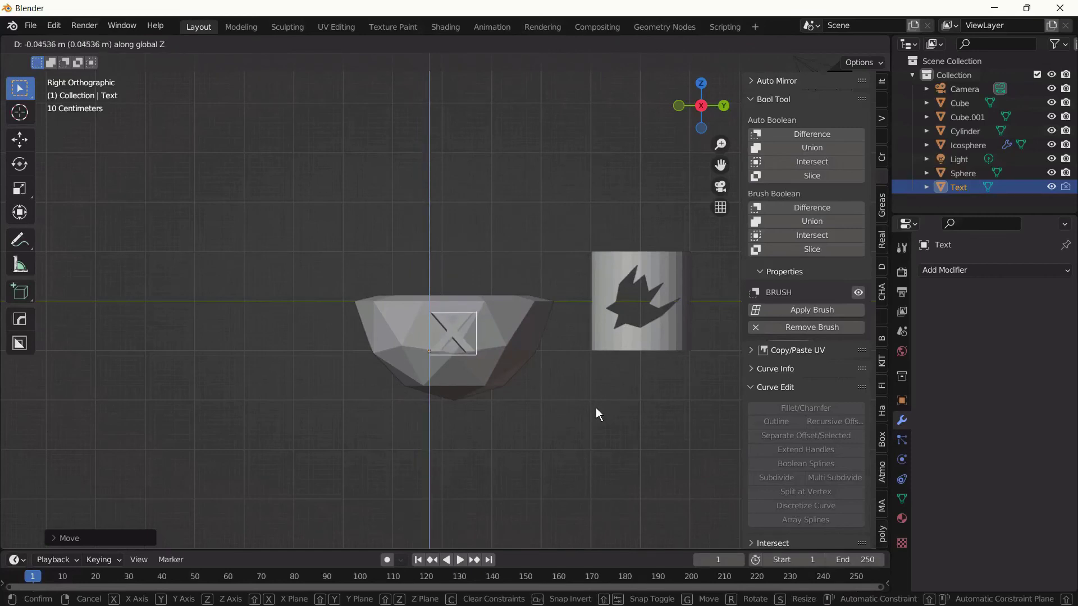
pyautogui.click(596, 407)
pyautogui.click(594, 407)
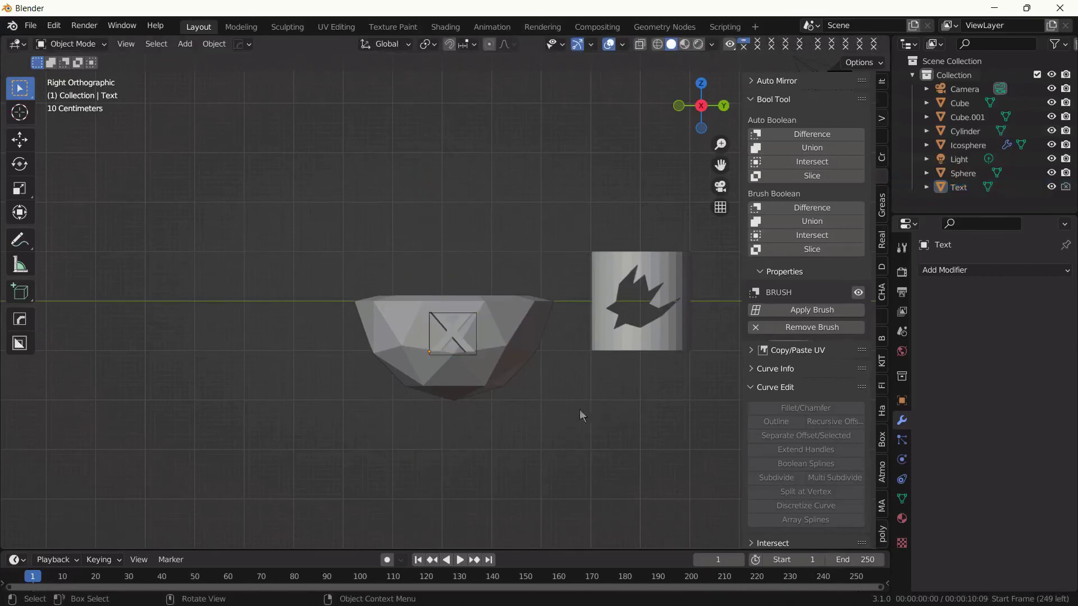
pyautogui.moveTo(579, 409); pyautogui.dragTo(529, 445, button='middle')
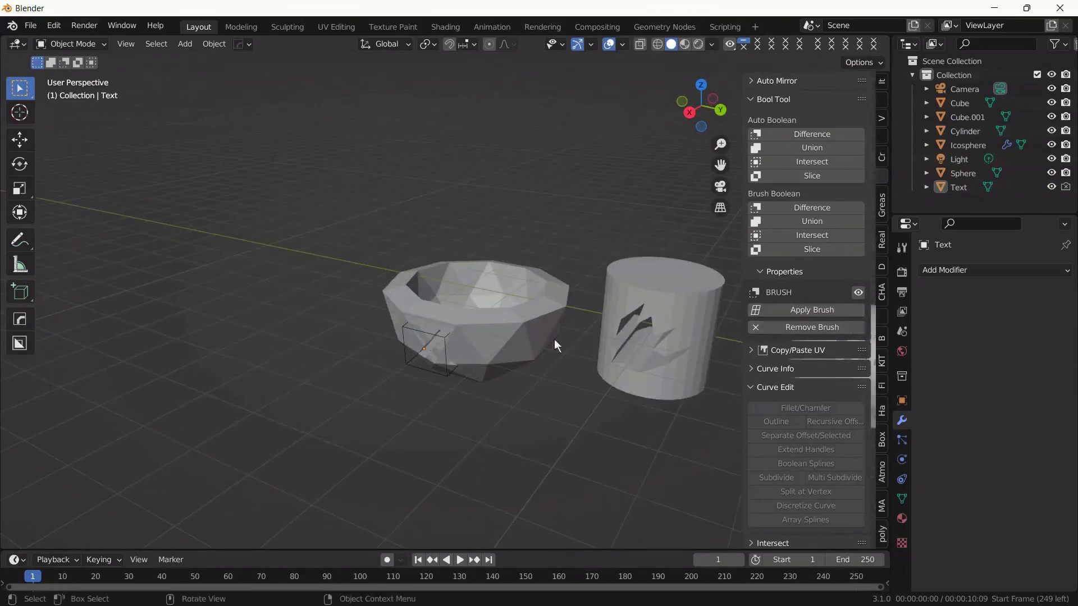
pyautogui.moveTo(553, 339)
pyautogui.mouseDown(button='middle')
pyautogui.moveTo(344, 417)
pyautogui.moveTo(323, 408)
pyautogui.moveTo(515, 400)
pyautogui.moveTo(530, 352)
pyautogui.mouseUp(button='middle')
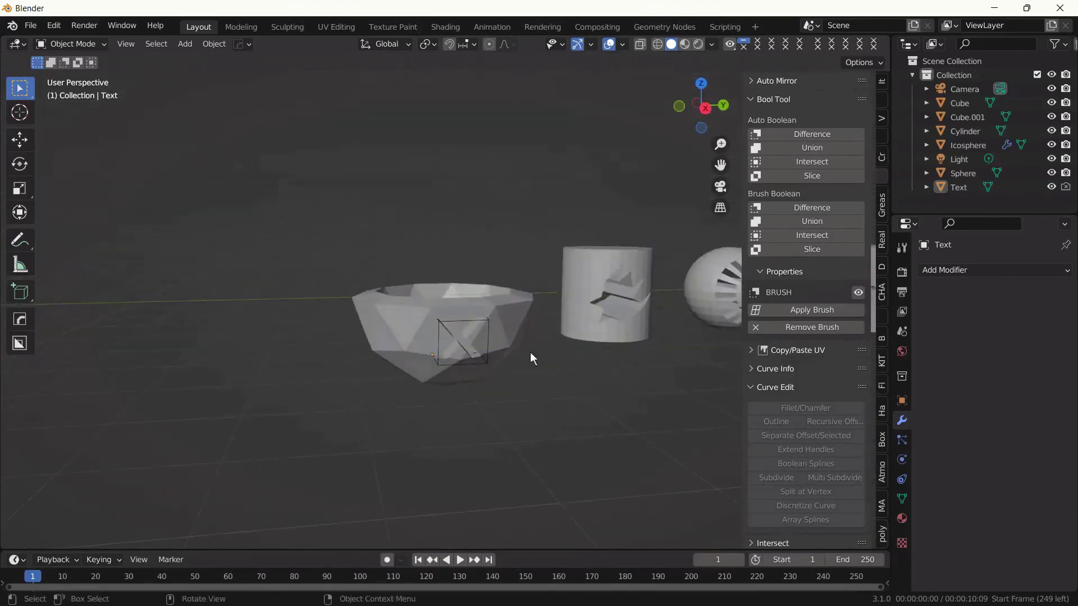
pyautogui.moveTo(504, 413); pyautogui.dragTo(498, 353, button='middle')
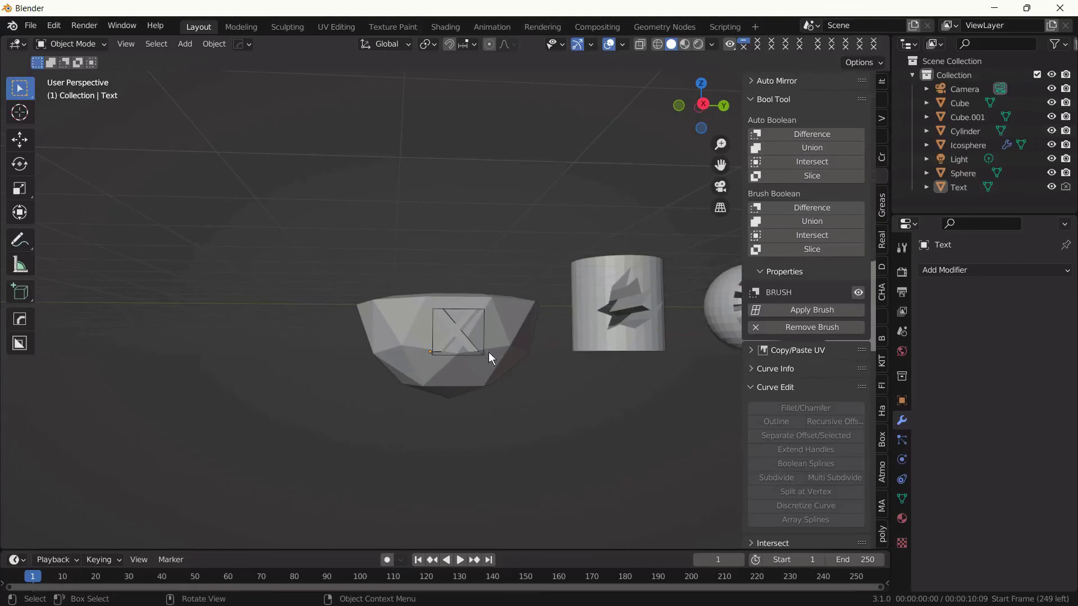
# Apply the letter X Difference to the ico sphere bowl and delete the letter X brush
pyautogui.click(483, 352)
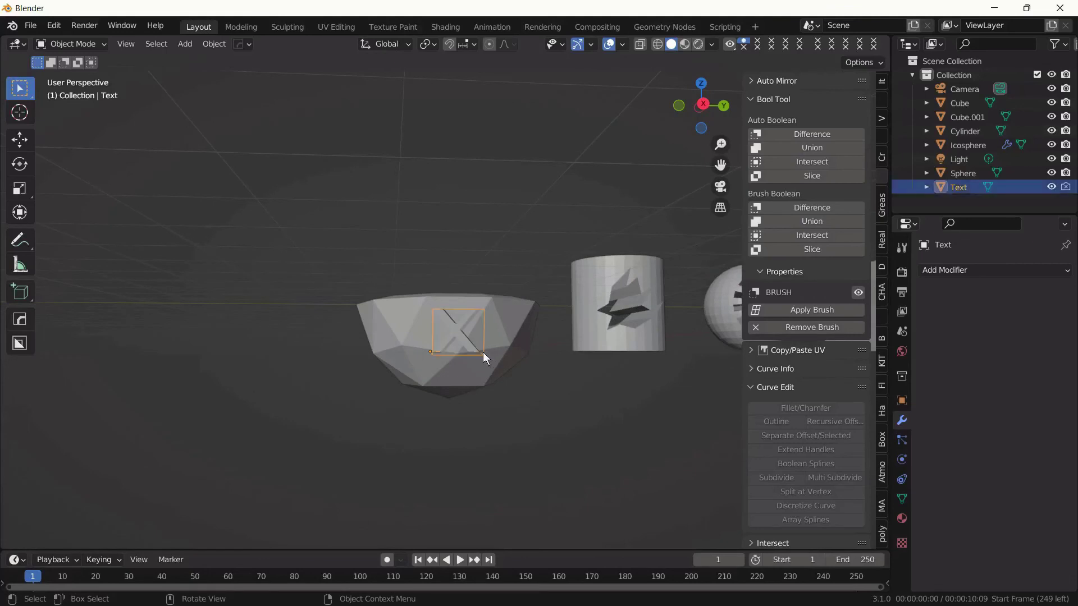
pyautogui.keyDown('shift'); pyautogui.click(493, 346); pyautogui.keyUp('shift')
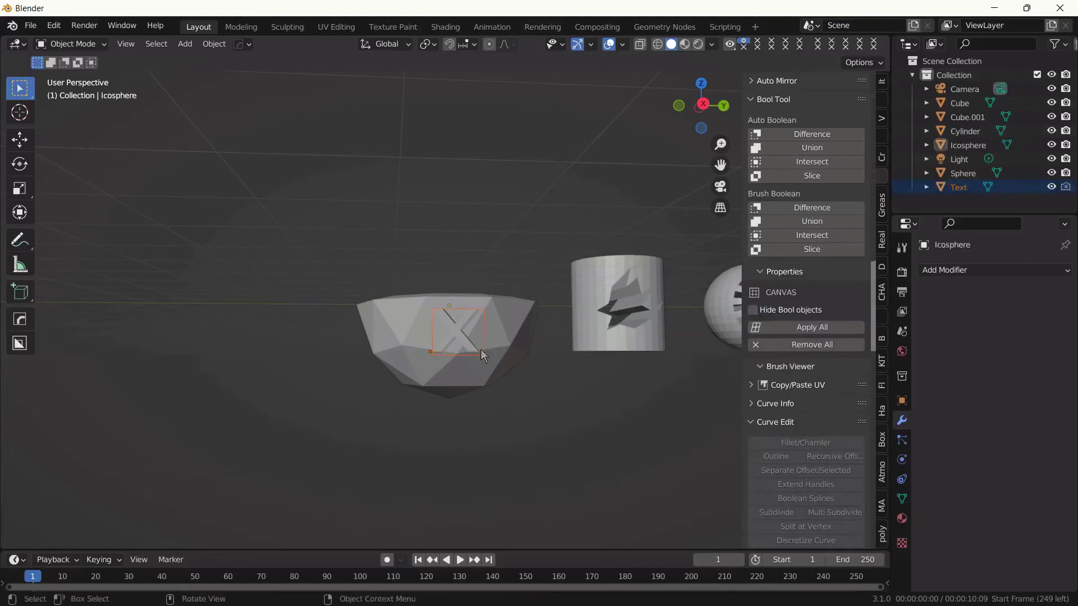
pyautogui.click(481, 354)
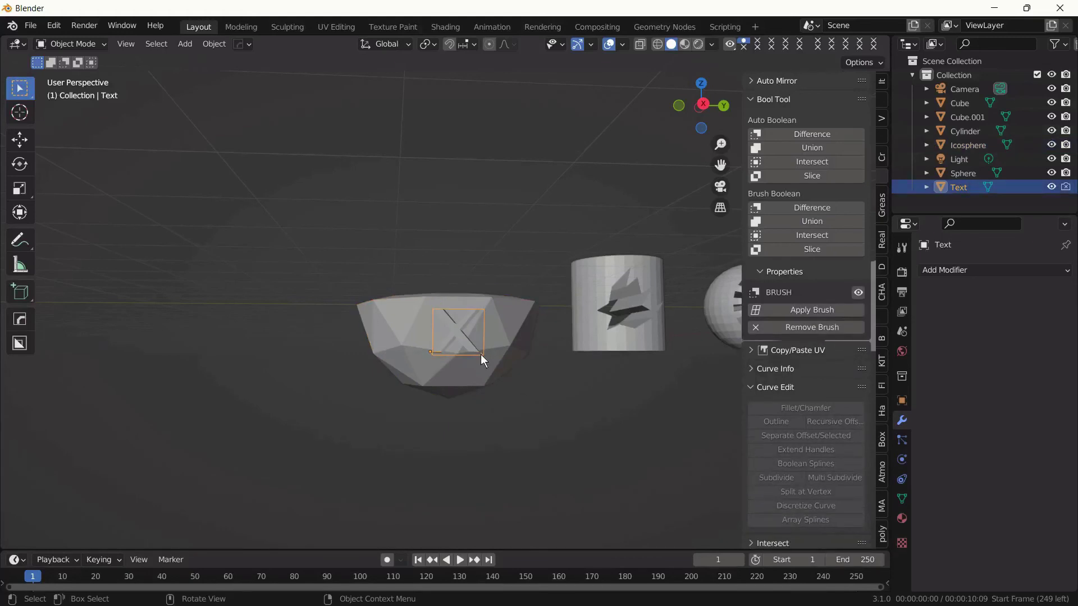
pyautogui.press('Delete')
pyautogui.moveTo(480, 355)
pyautogui.mouseDown(button='middle')
pyautogui.moveTo(439, 378)
pyautogui.moveTo(429, 406)
pyautogui.moveTo(381, 419)
pyautogui.moveTo(308, 380)
pyautogui.moveTo(392, 349)
pyautogui.moveTo(495, 352)
pyautogui.moveTo(450, 354)
pyautogui.moveTo(527, 425)
pyautogui.moveTo(548, 415)
pyautogui.moveTo(502, 388)
pyautogui.moveTo(631, 240)
pyautogui.mouseUp(button='middle')
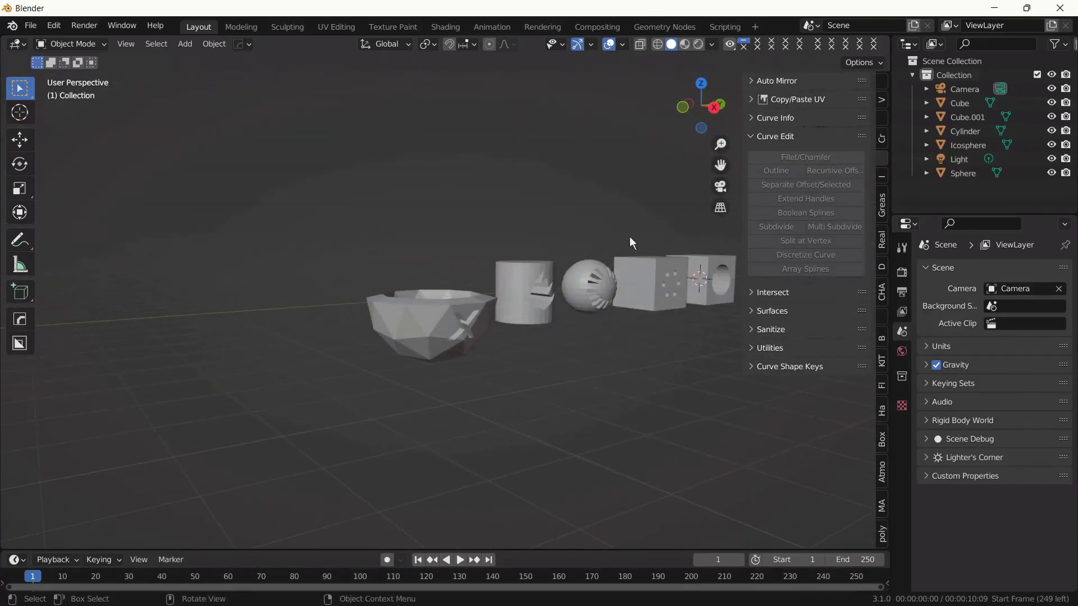
# Switch the viewport to rendered shading and lower the light about 6.4 m along Z
pyautogui.click(698, 44)
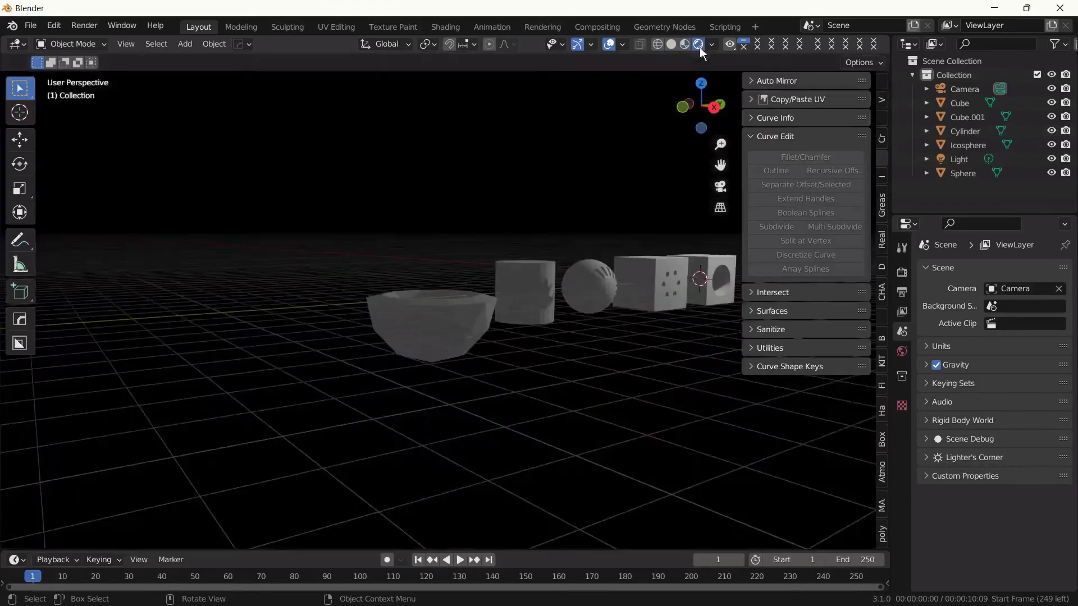
pyautogui.scroll(-5, 592, 357)
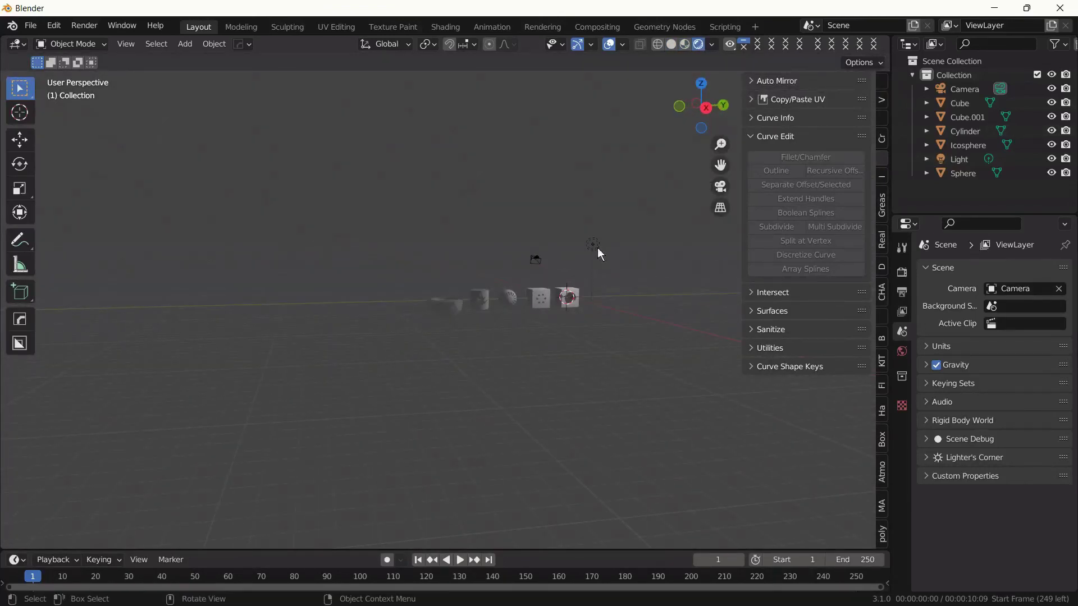
pyautogui.click(597, 248)
pyautogui.click(587, 338)
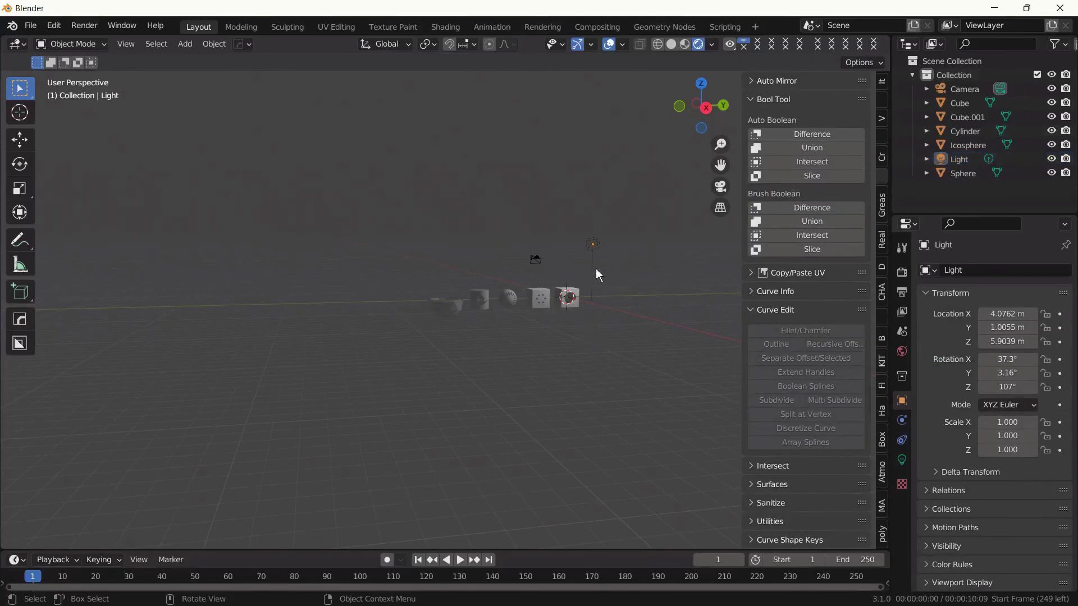
pyautogui.click(595, 250)
pyautogui.press('g')
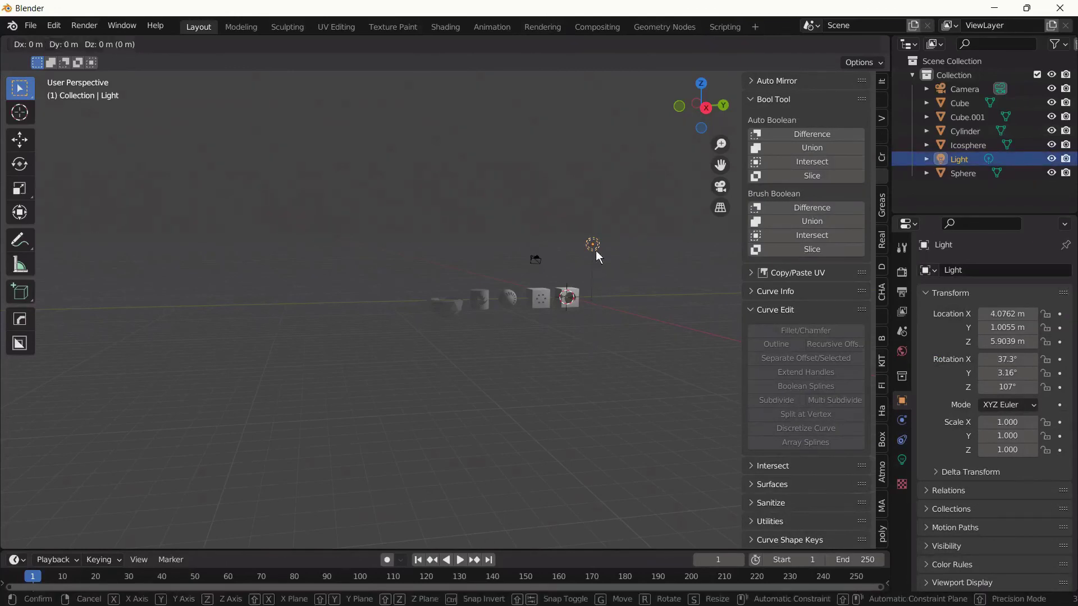
pyautogui.press('z')
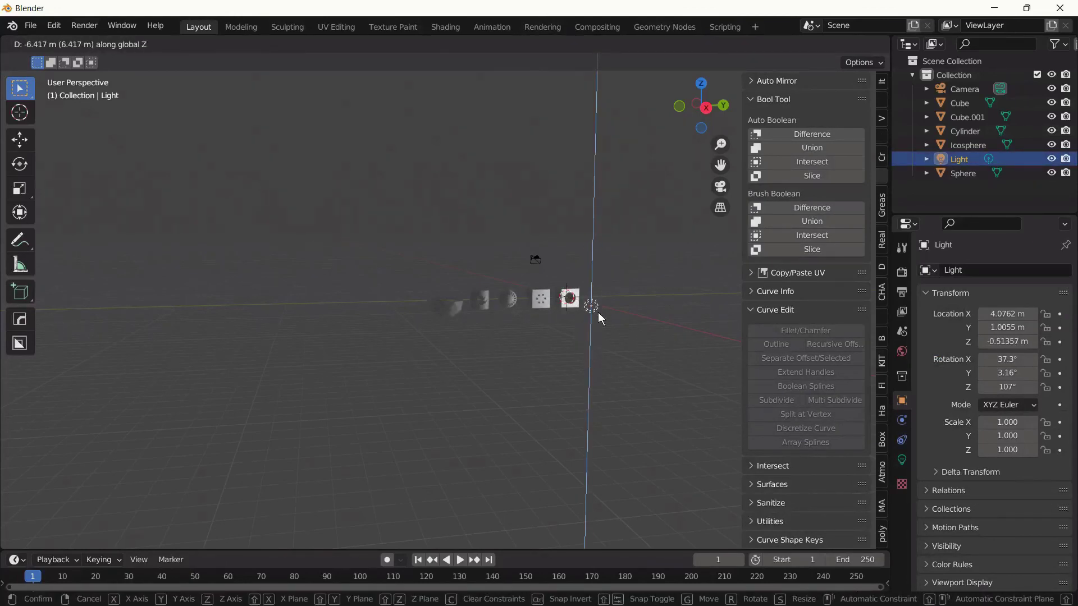
pyautogui.click(598, 312)
# Duplicate the light and place the copy about 17.8 m along negative Y, beyond the bowl
pyautogui.hotkey('shift', 'd')
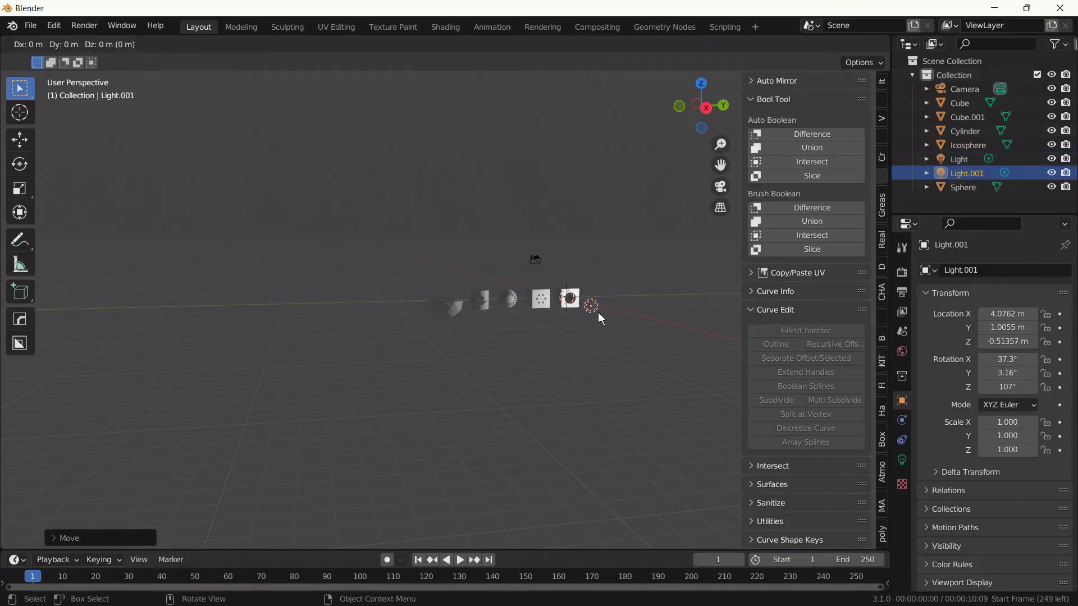
pyautogui.press('y')
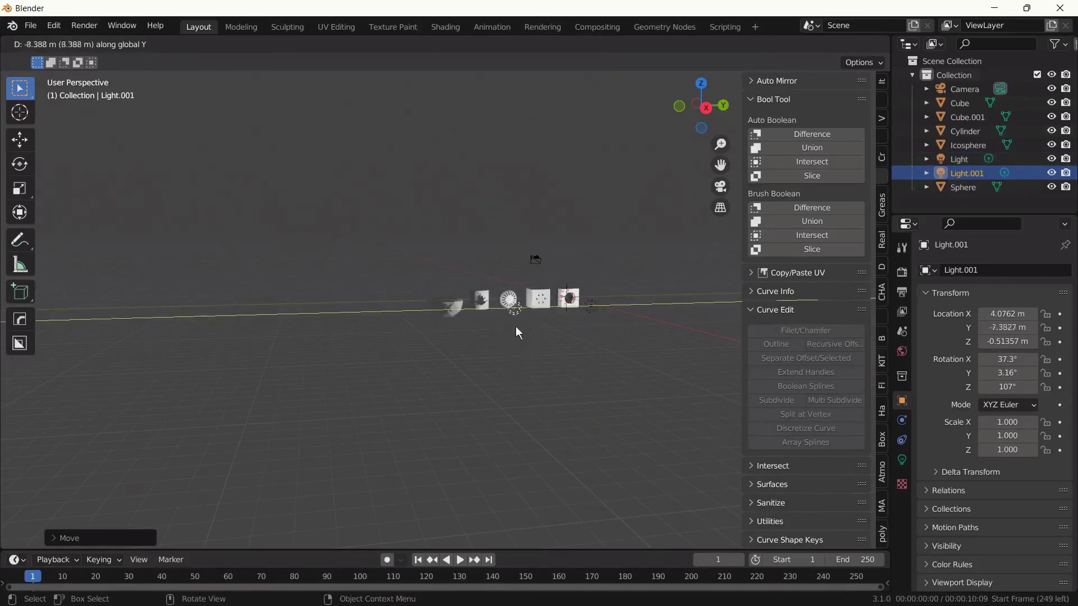
pyautogui.click(432, 360)
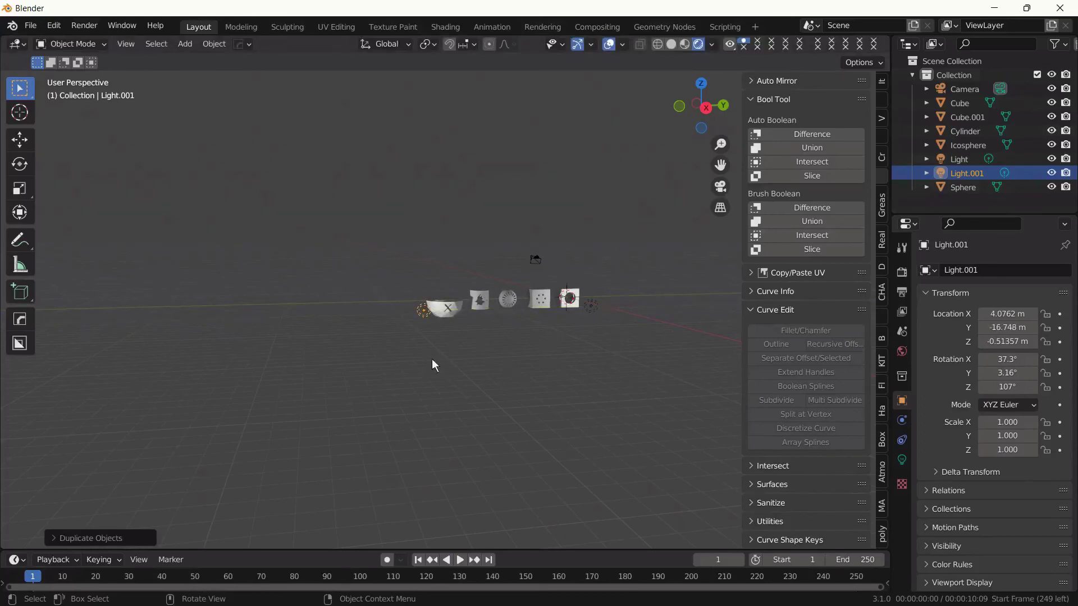
# Duplicate the light by the bowl, placing the copy about 9.7 m along Y and 7.3 m along X in front of the objects
pyautogui.hotkey('shift', 'd')
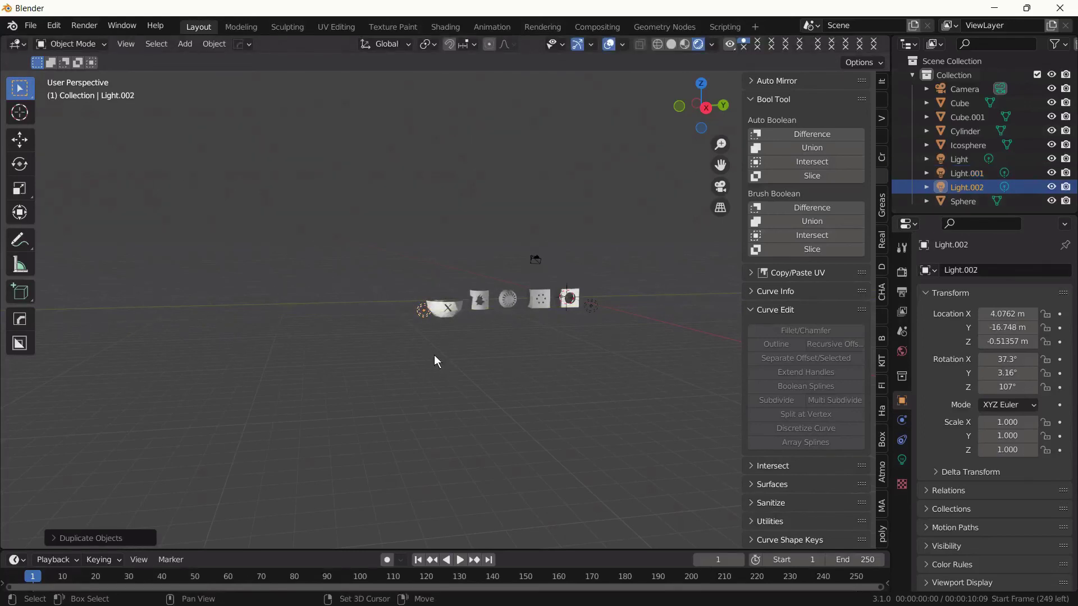
pyautogui.press('y')
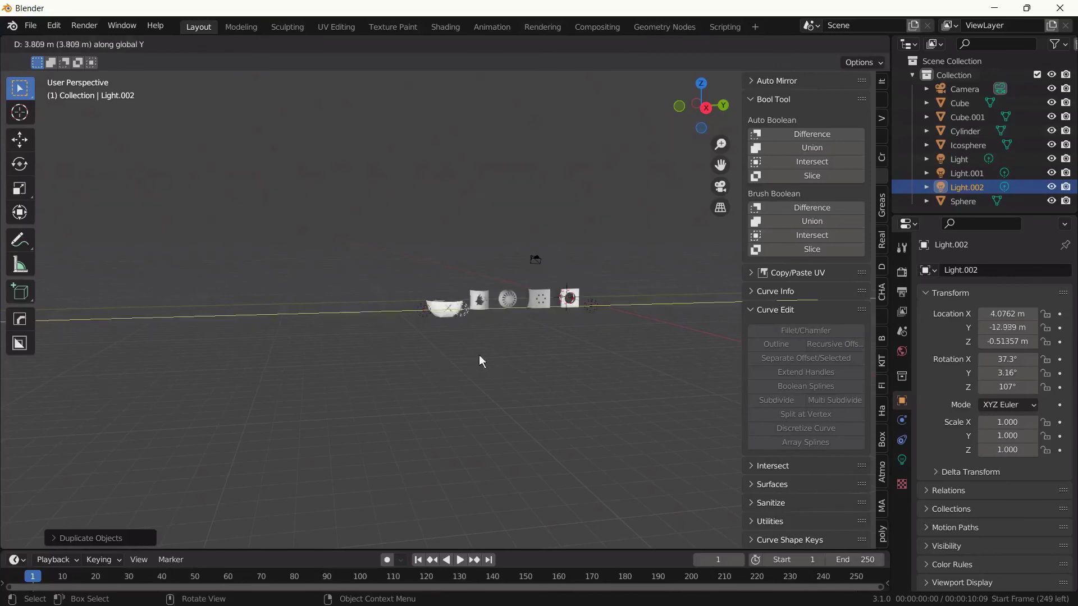
pyautogui.click(528, 356)
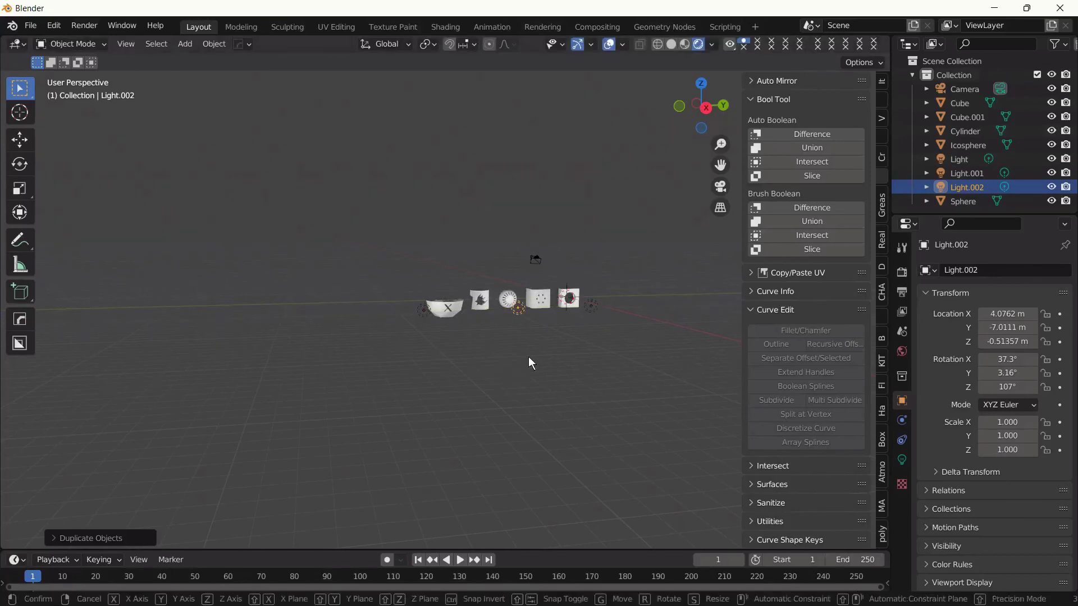
pyautogui.press('g')
pyautogui.press('x')
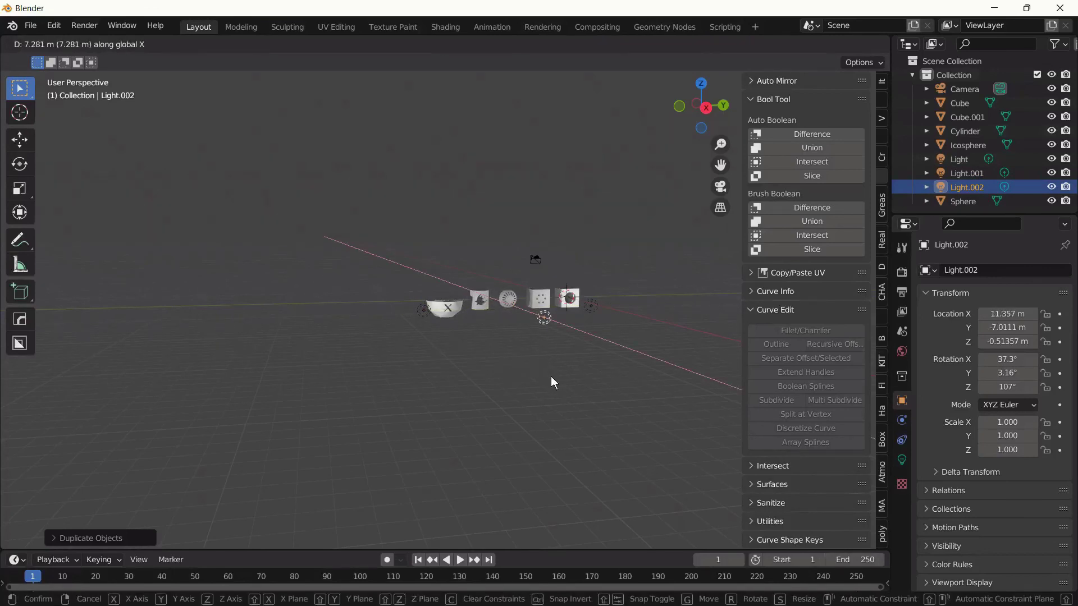
pyautogui.click(552, 381)
# Move the light beside the bowl about 3 m along the X axis
pyautogui.scroll(4, 547, 377)
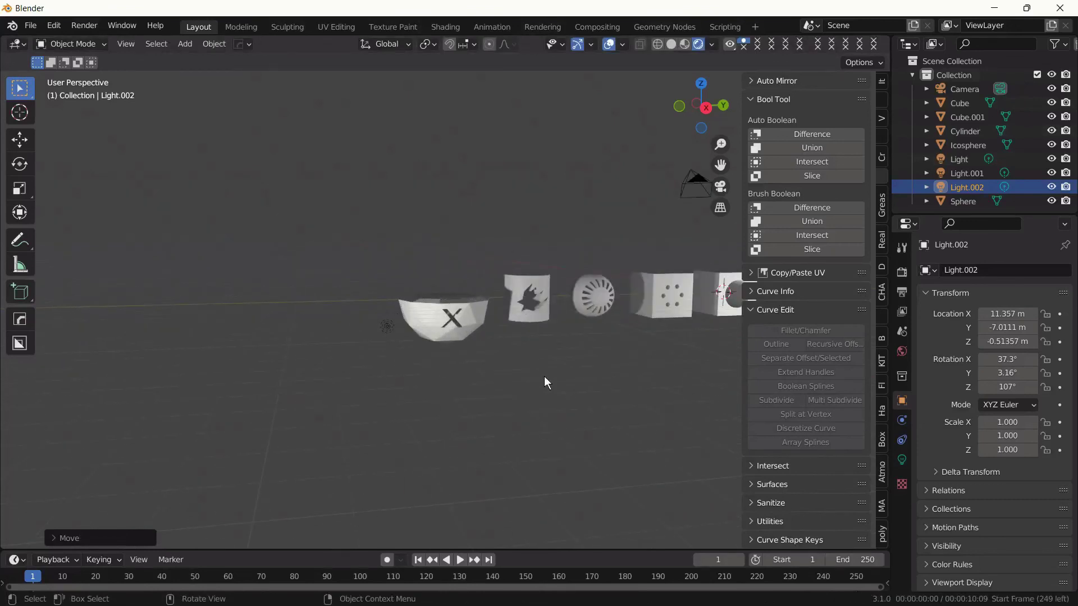
pyautogui.moveTo(545, 376)
pyautogui.mouseDown(button='middle')
pyautogui.moveTo(561, 377)
pyautogui.moveTo(525, 375)
pyautogui.mouseUp(button='middle')
pyautogui.click(392, 327)
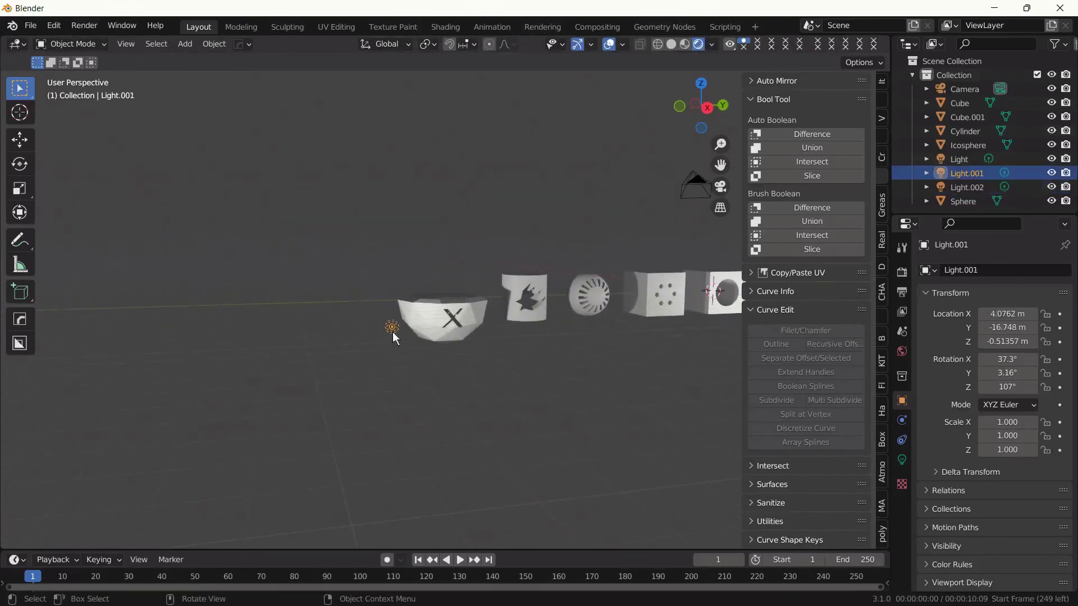
pyautogui.press('g')
pyautogui.press('x')
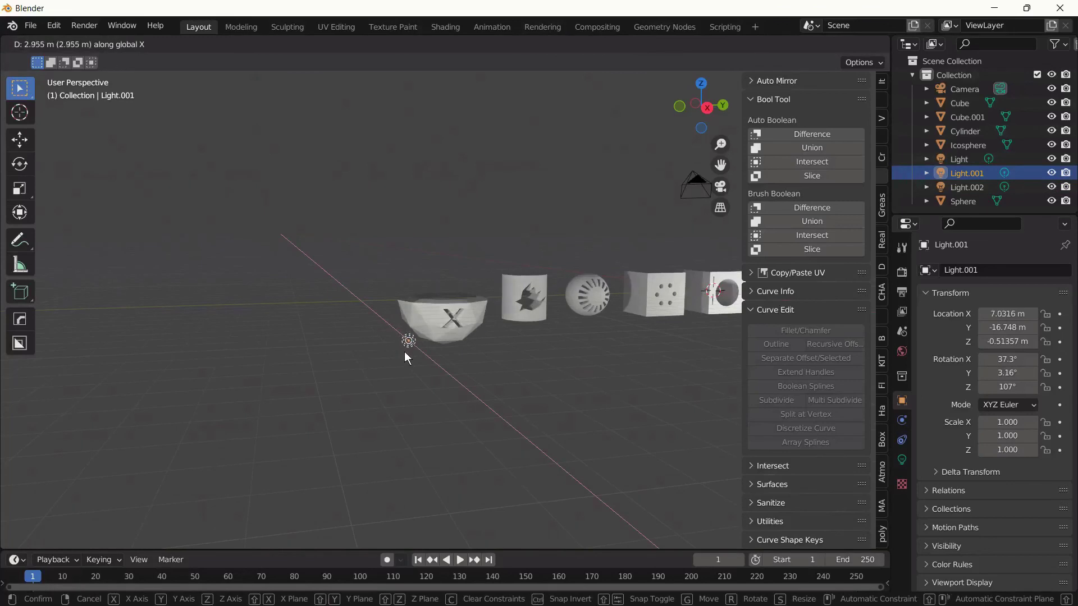
pyautogui.click(405, 353)
# Raise the bowl about 0.63 m along Z in the right view to line it up with the other objects, then deselect it
pyautogui.scroll(-5, 519, 381)
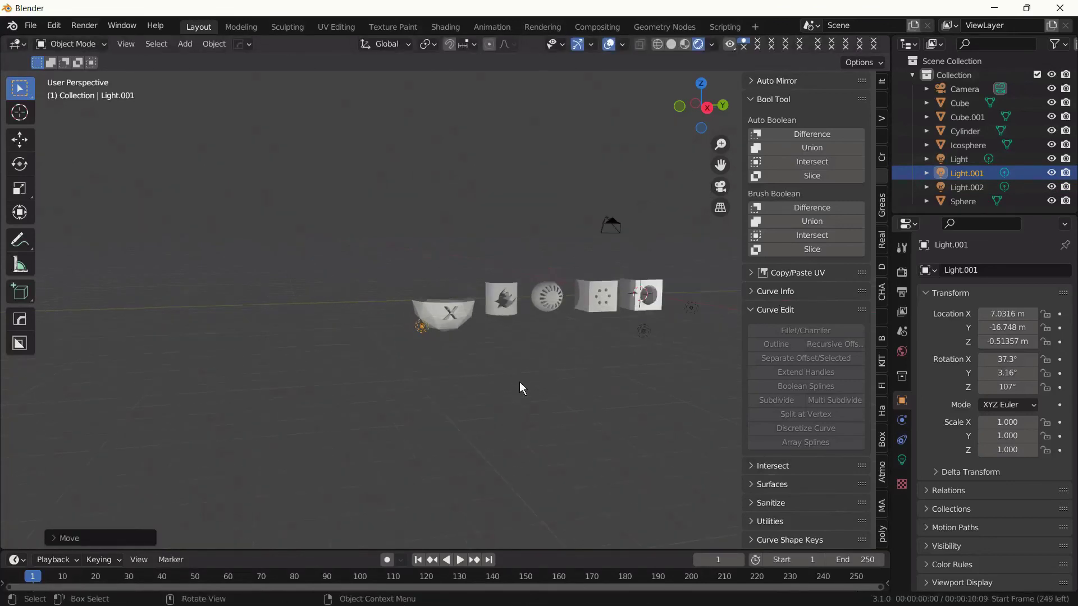
pyautogui.moveTo(525, 381); pyautogui.dragTo(482, 345, button='middle')
pyautogui.click(450, 319)
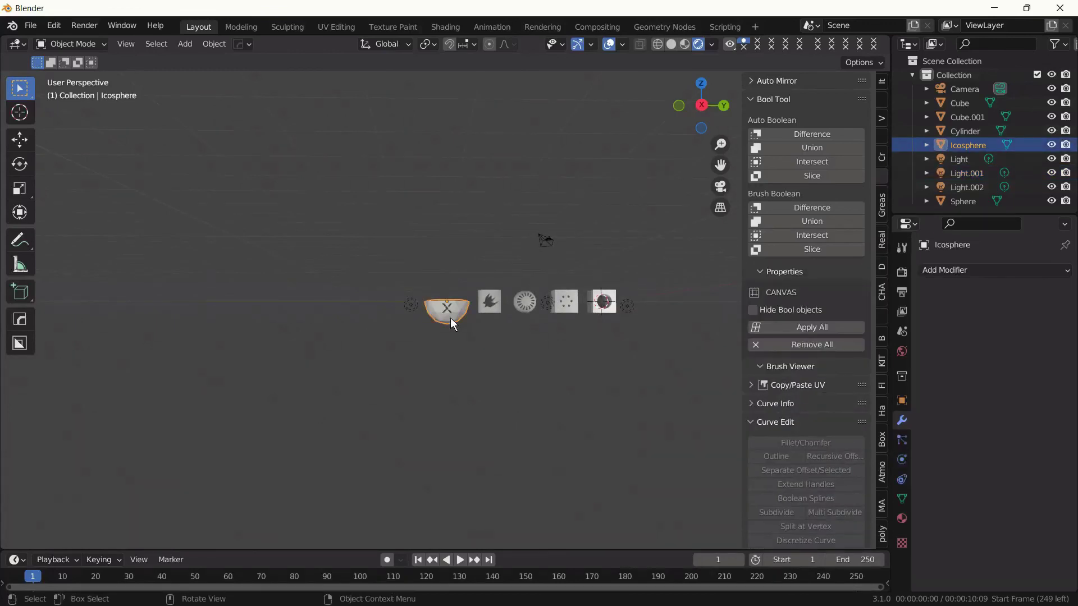
pyautogui.press('KP_3')
pyautogui.press('g')
pyautogui.press('z')
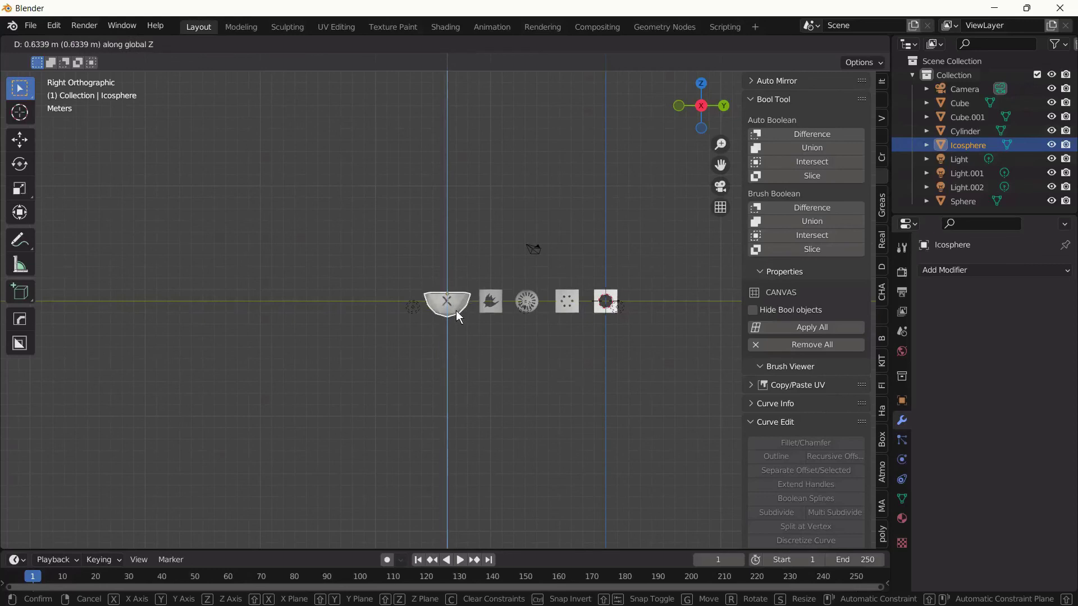
pyautogui.click(456, 311)
pyautogui.click(450, 346)
# Duplicate the light in front of the bowl and raise the copy about 6.2 m along Z
pyautogui.moveTo(450, 346); pyautogui.dragTo(494, 367, button='middle')
pyautogui.scroll(5, 495, 368)
pyautogui.moveTo(570, 380); pyautogui.dragTo(428, 401, button='middle')
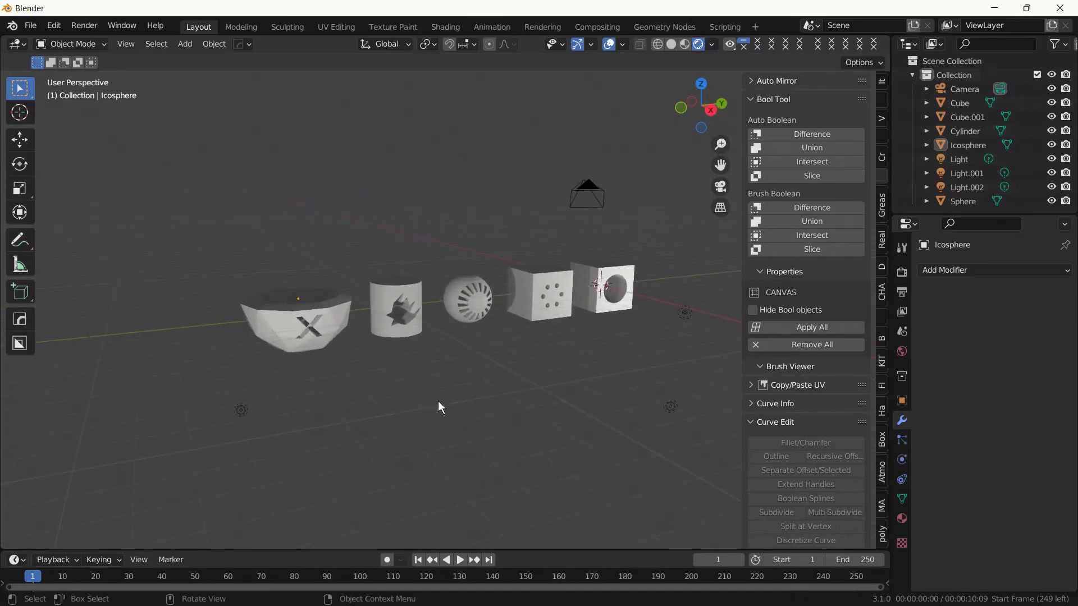
pyautogui.click(247, 412)
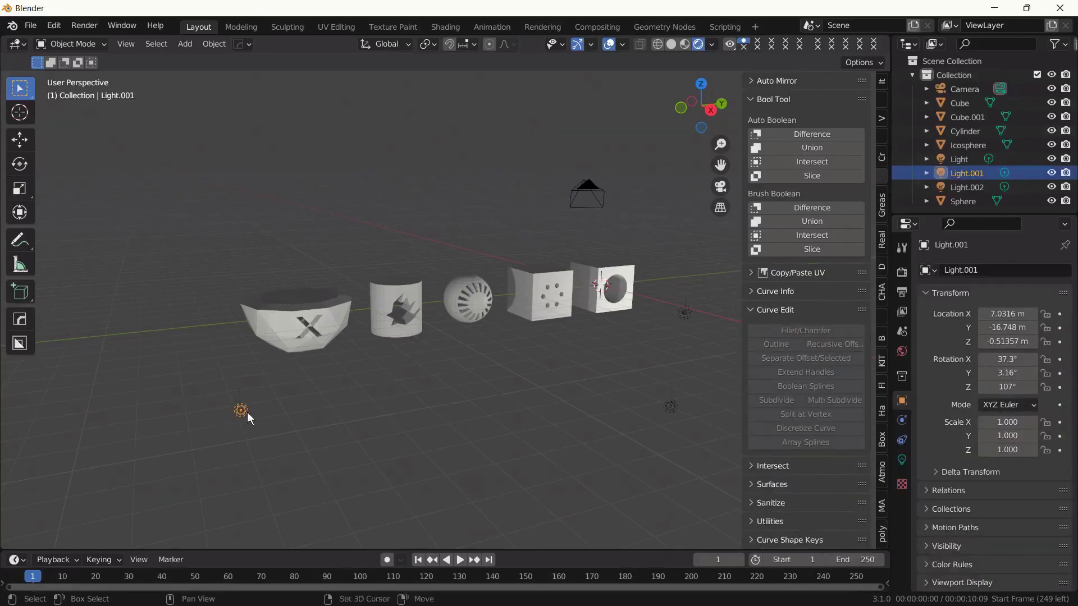
pyautogui.hotkey('shift', 'd')
pyautogui.press('z')
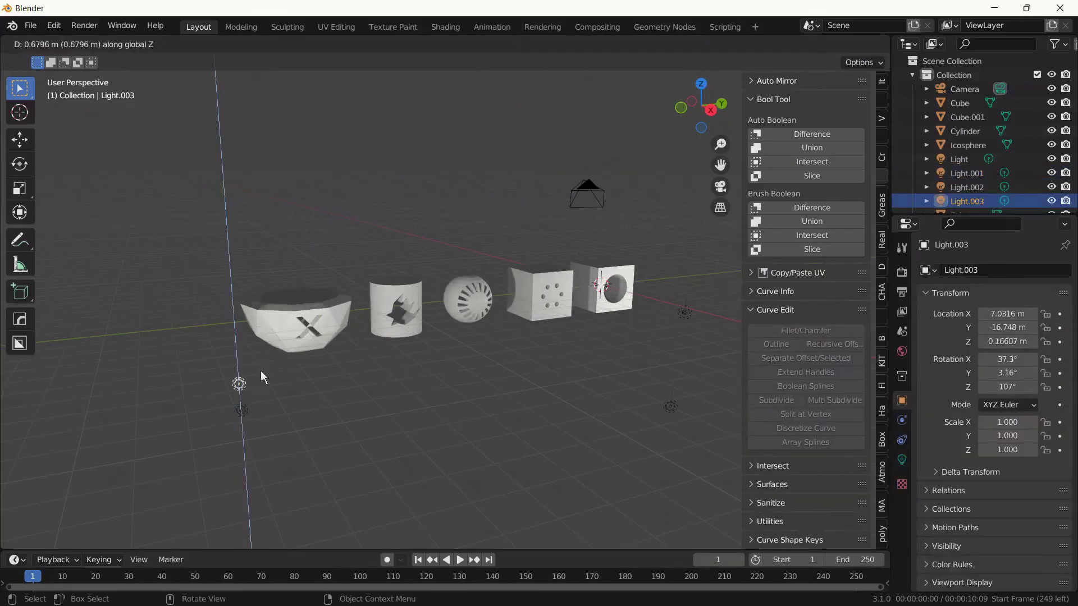
pyautogui.click(337, 154)
# Move the raised light about 8.3 m along Y and about 2 m along negative X to sit above the objects
pyautogui.press('g')
pyautogui.press('y')
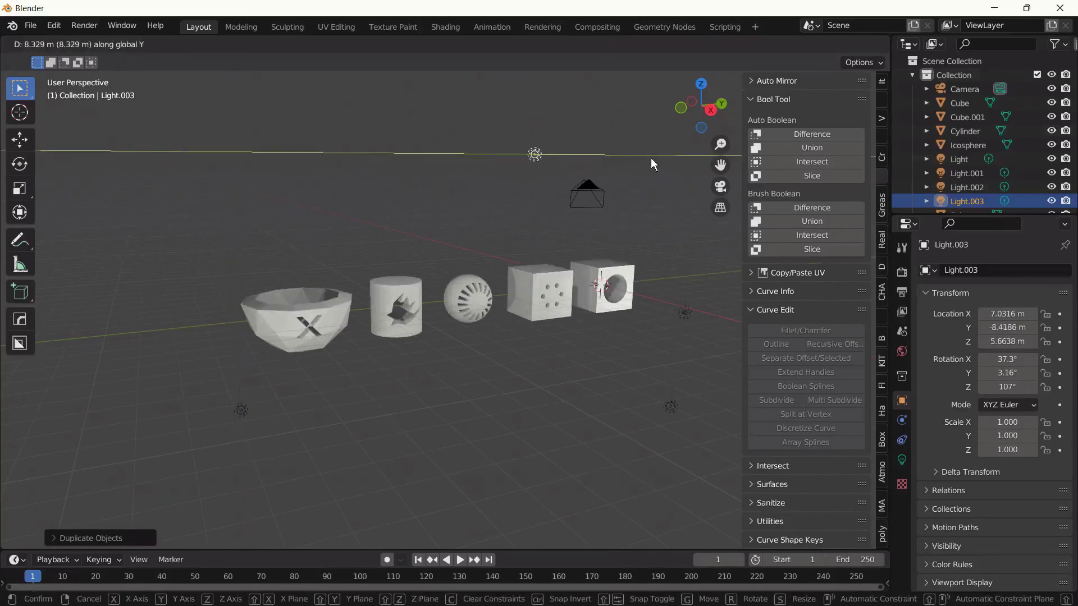
pyautogui.click(651, 162)
pyautogui.press('g')
pyautogui.press('x')
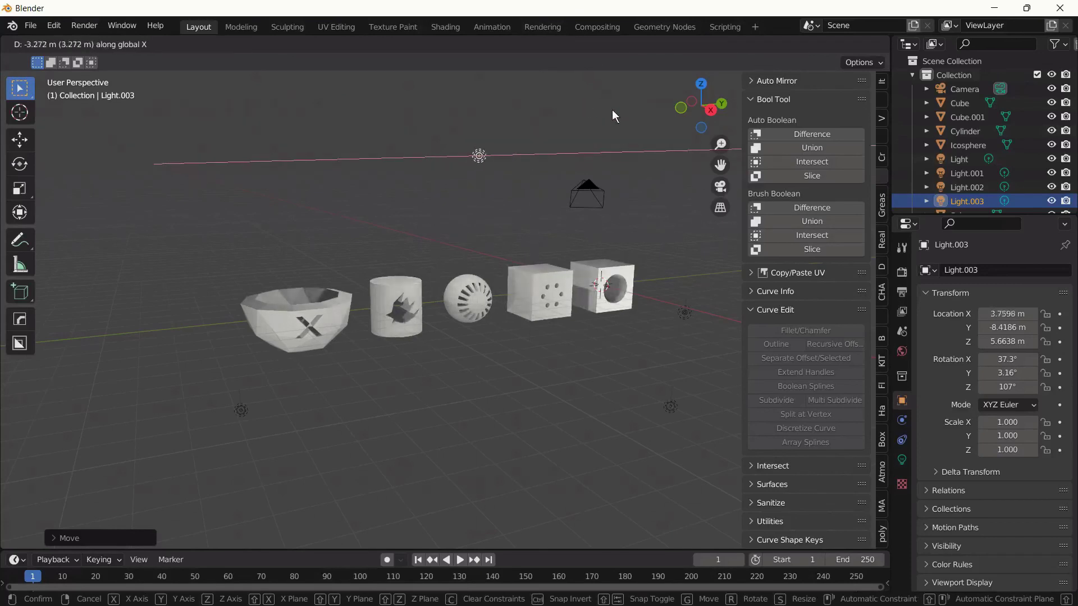
pyautogui.click(615, 110)
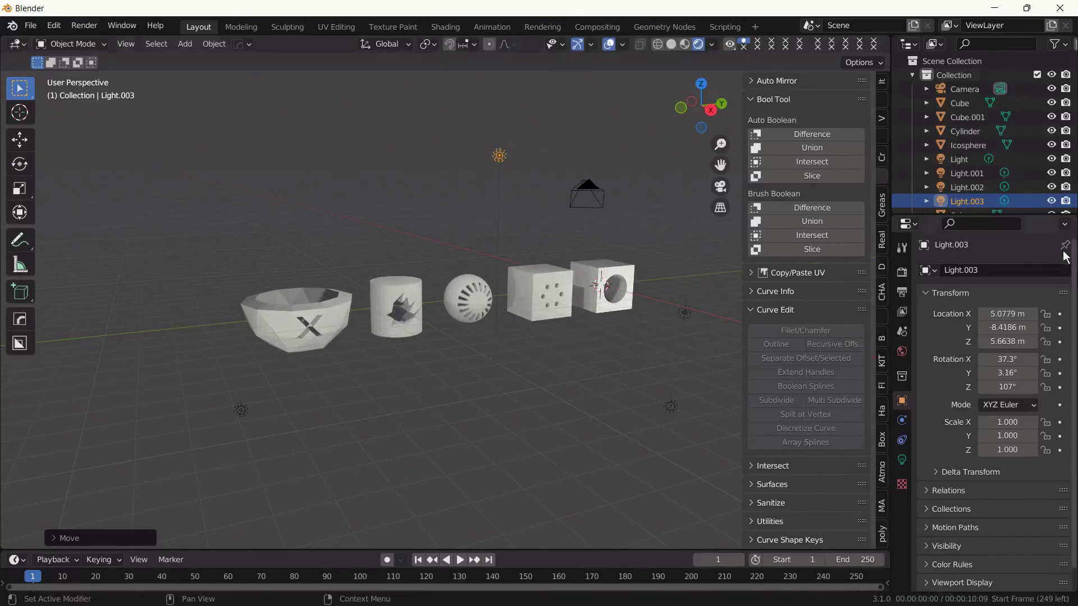
# Change the overhead light to an Area light with a Square shape and a size of 4.6 m
pyautogui.click(902, 460)
pyautogui.click(1046, 332)
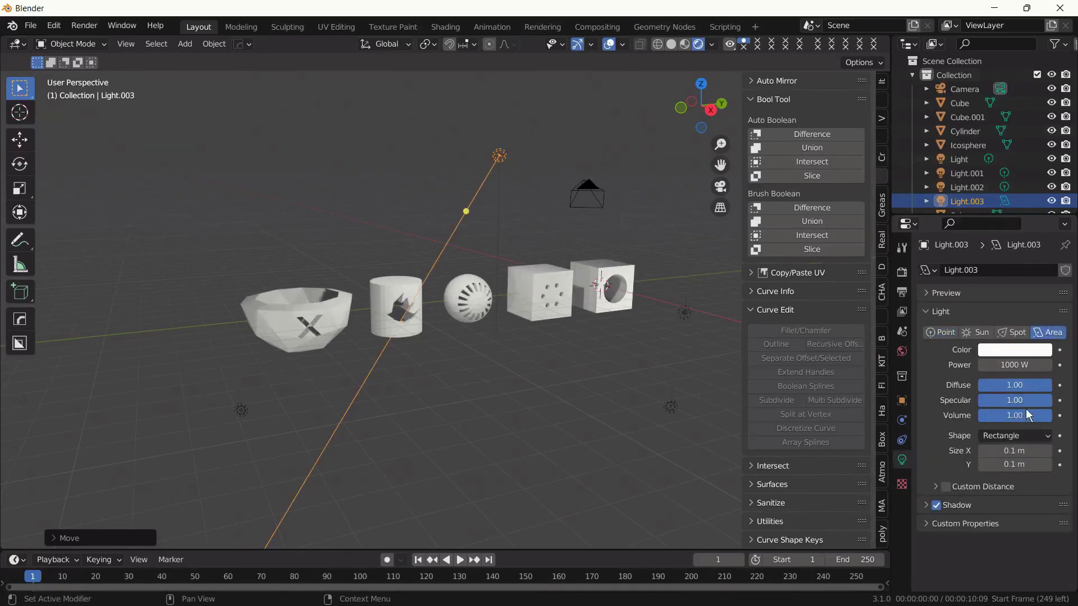
pyautogui.click(1015, 441)
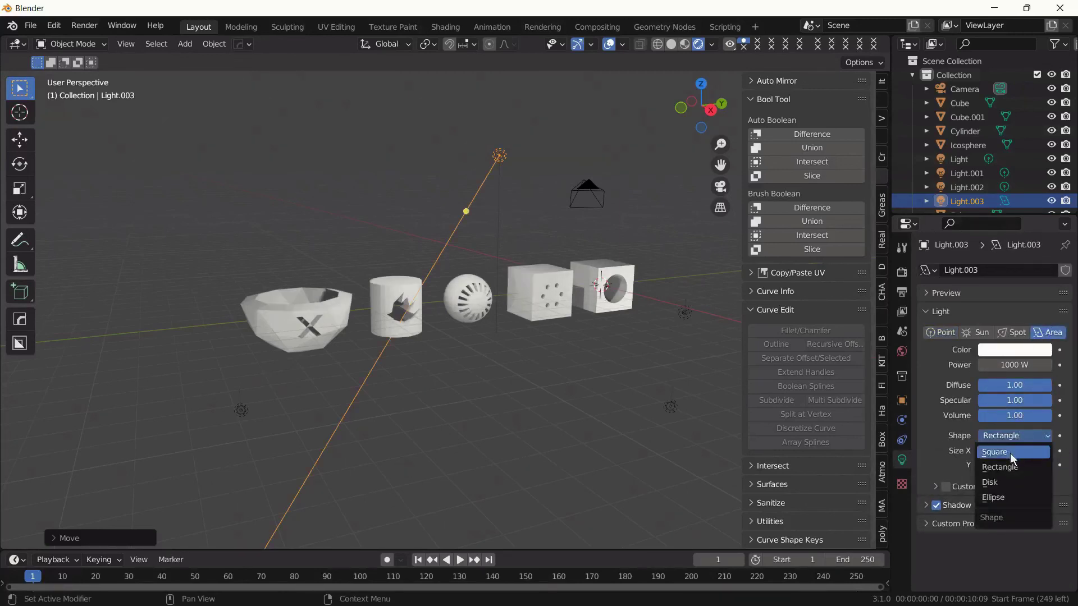
pyautogui.click(1010, 453)
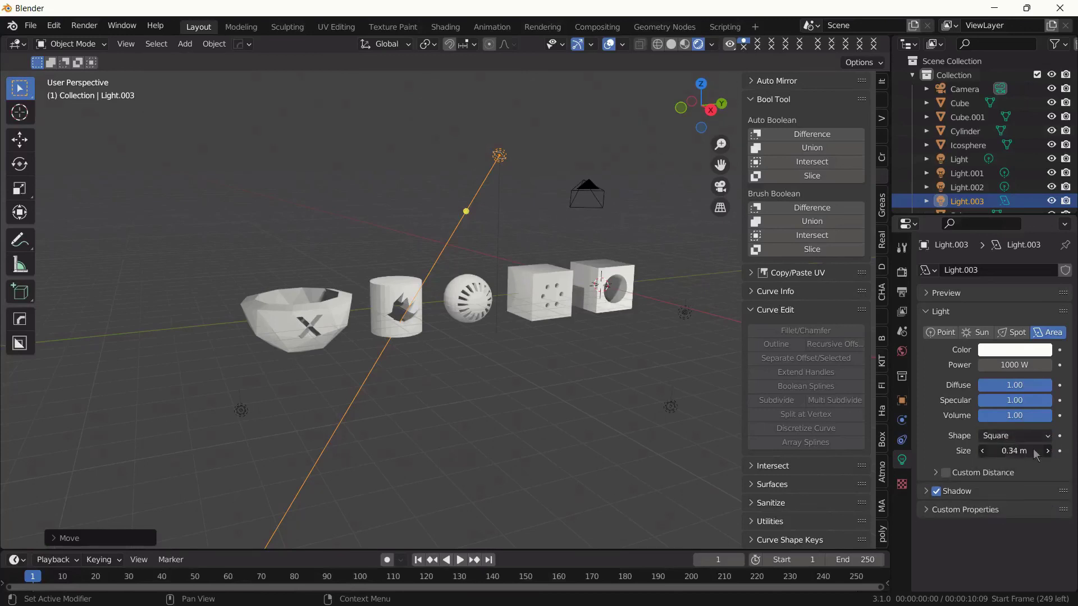
pyautogui.moveTo(93, 457); pyautogui.dragTo(186, 471)
# Move the overhead area light about 3.1 m along Y and rotate it about -23° around the global Z axis
pyautogui.moveTo(366, 420); pyautogui.dragTo(603, 446, button='middle')
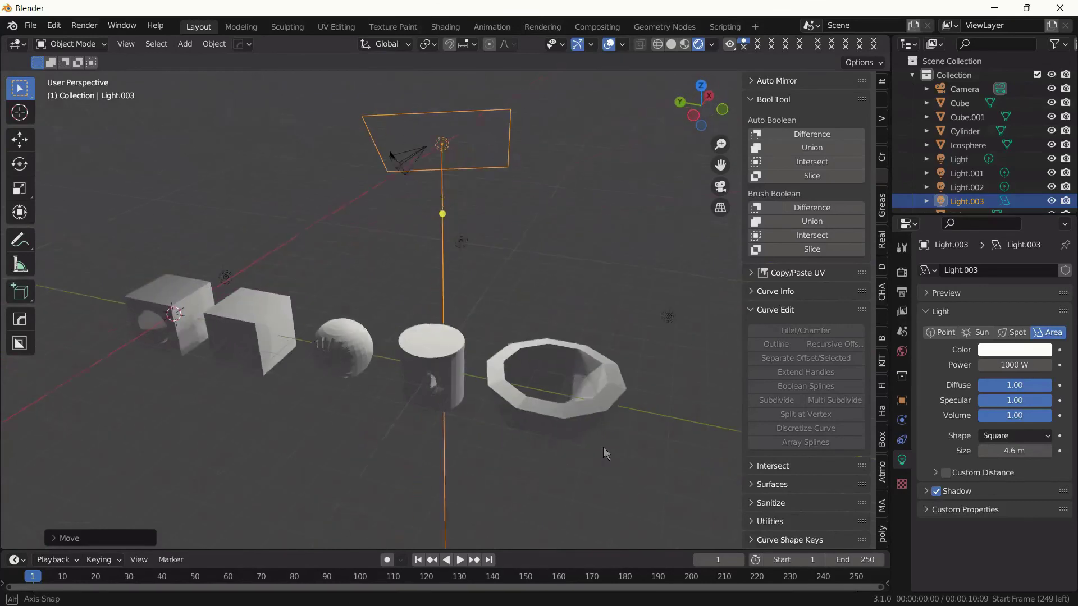
pyautogui.press('g')
pyautogui.press('y')
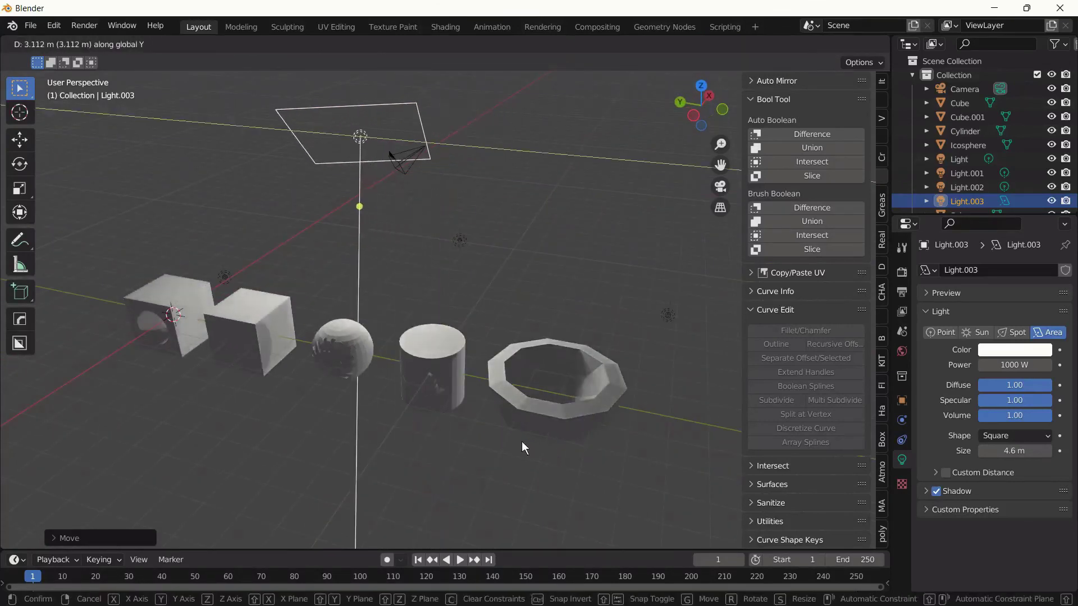
pyautogui.click(521, 441)
pyautogui.press('r')
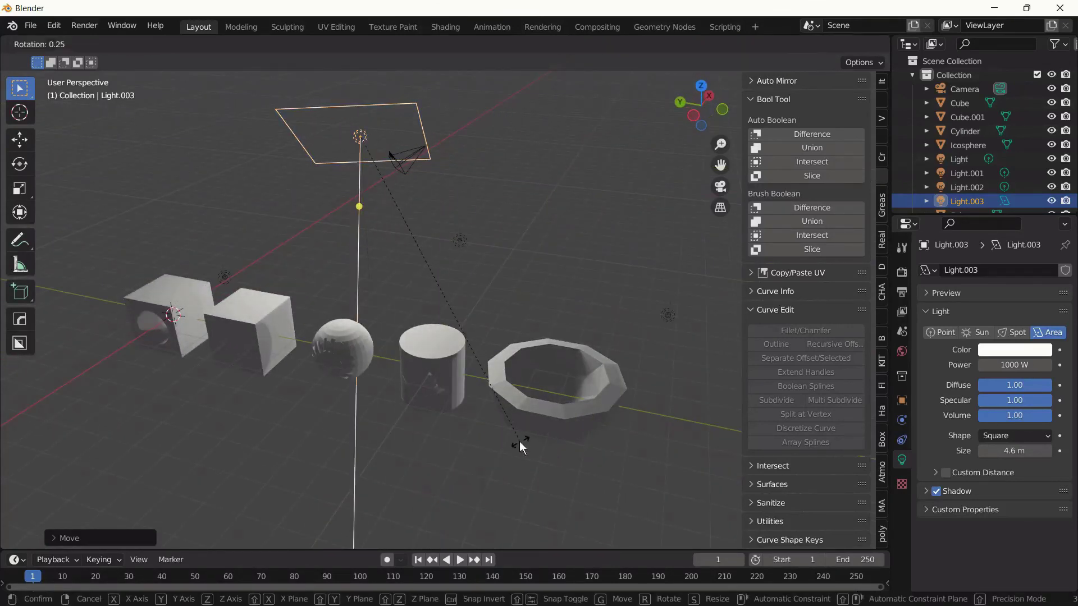
pyautogui.press('z')
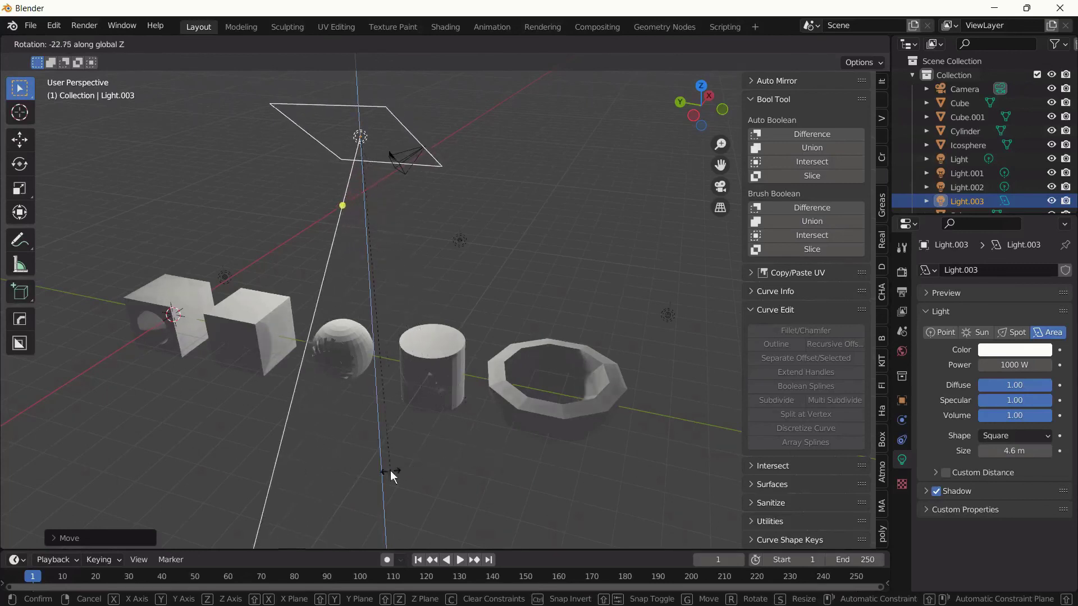
pyautogui.click(387, 473)
# Shift the area light about 1 m along negative Y and raise it along Z, higher above the objects
pyautogui.moveTo(429, 462); pyautogui.dragTo(138, 430, button='middle')
pyautogui.press('g')
pyautogui.press('y')
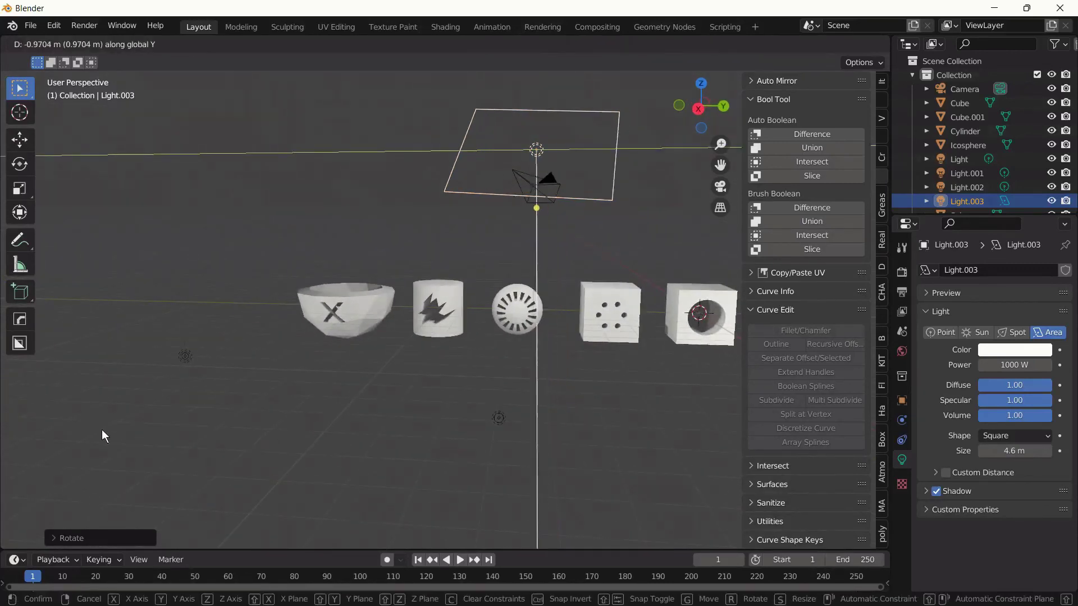
pyautogui.click(94, 430)
pyautogui.press('g')
pyautogui.press('z')
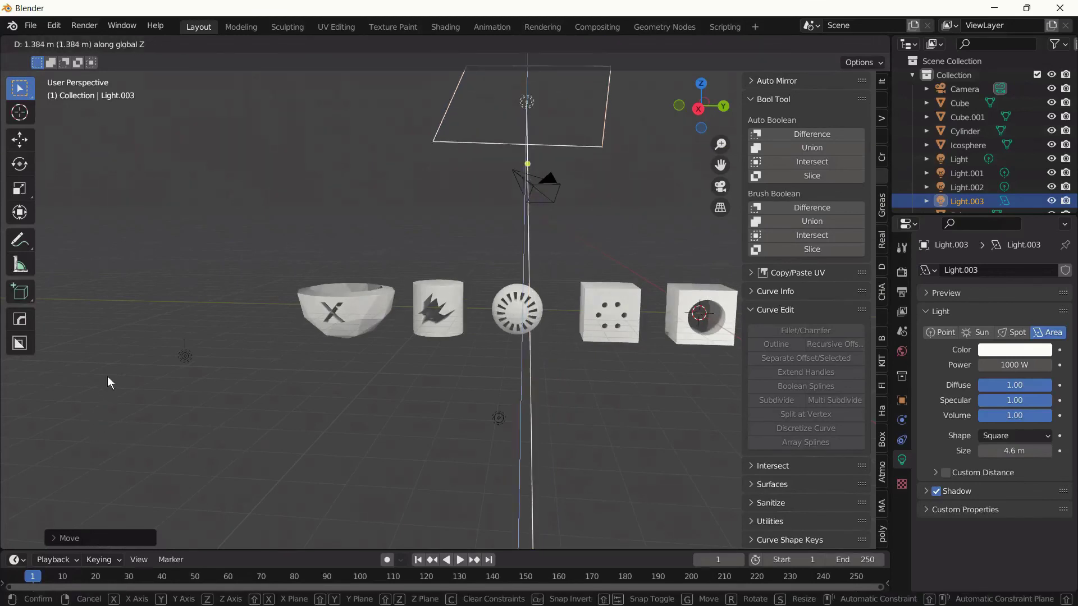
pyautogui.click(128, 321)
# Give the cube with the six small holes a new material with a dark grey base color of value 0.137
pyautogui.scroll(3, 267, 398)
pyautogui.moveTo(267, 398); pyautogui.dragTo(328, 398, button='middle')
pyautogui.click(603, 300)
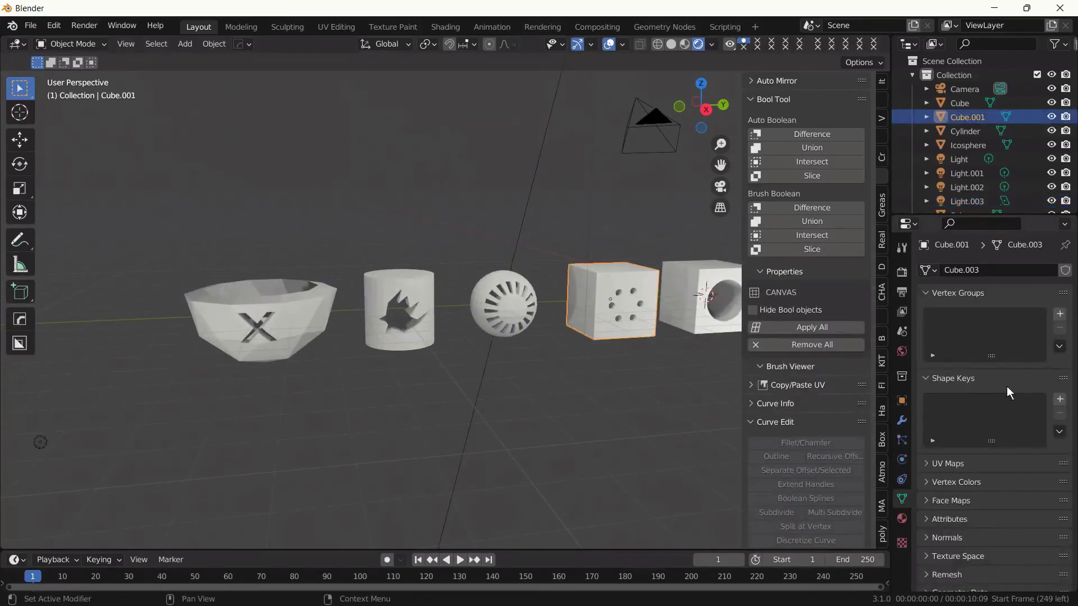
pyautogui.click(895, 520)
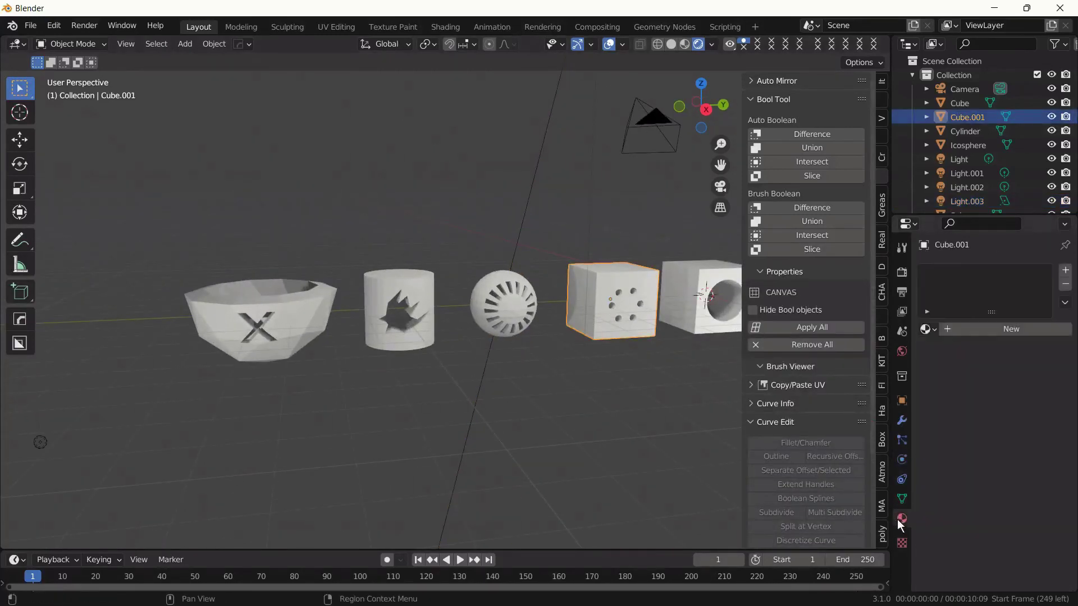
pyautogui.click(991, 333)
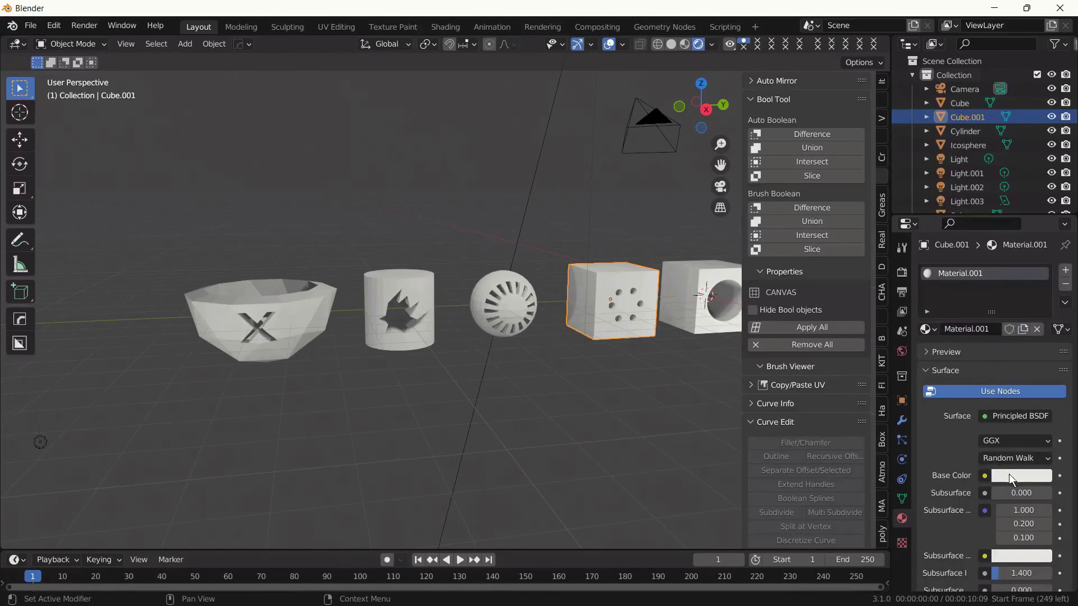
pyautogui.click(1008, 474)
pyautogui.scroll(-8, 1028, 375)
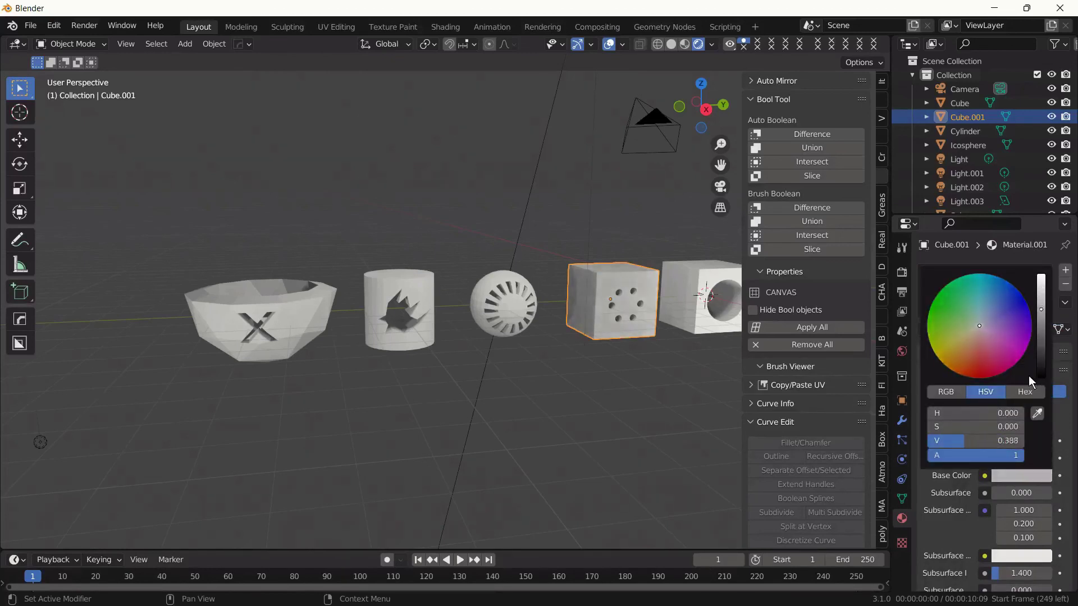
pyautogui.scroll(-5, 1028, 376)
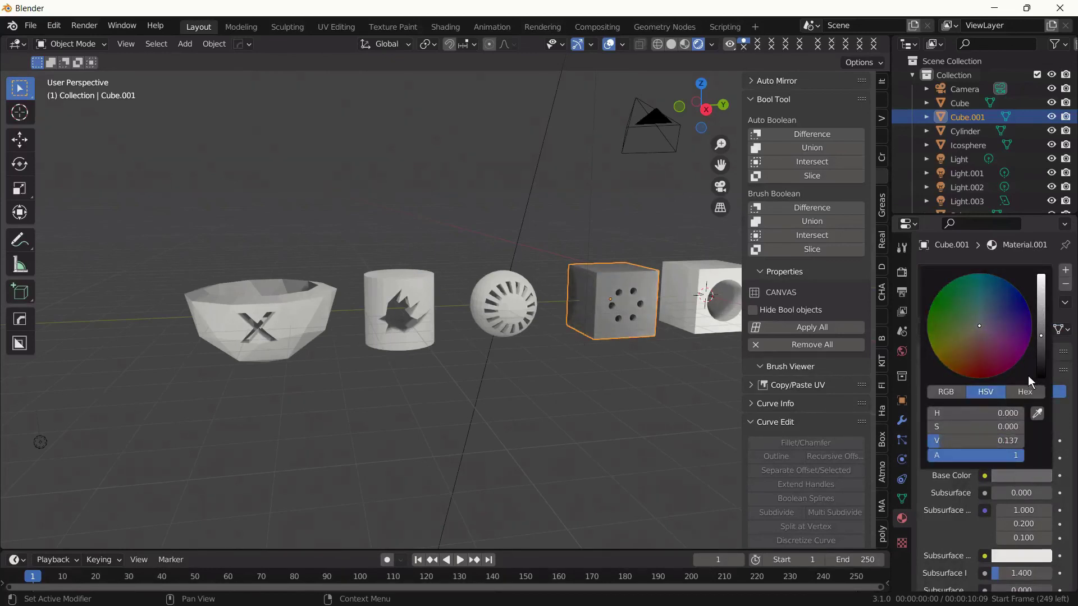
# Set the six-hole cube's material to a Metallic value of 0.633 and a Roughness of 0.472
pyautogui.scroll(-2, 994, 555)
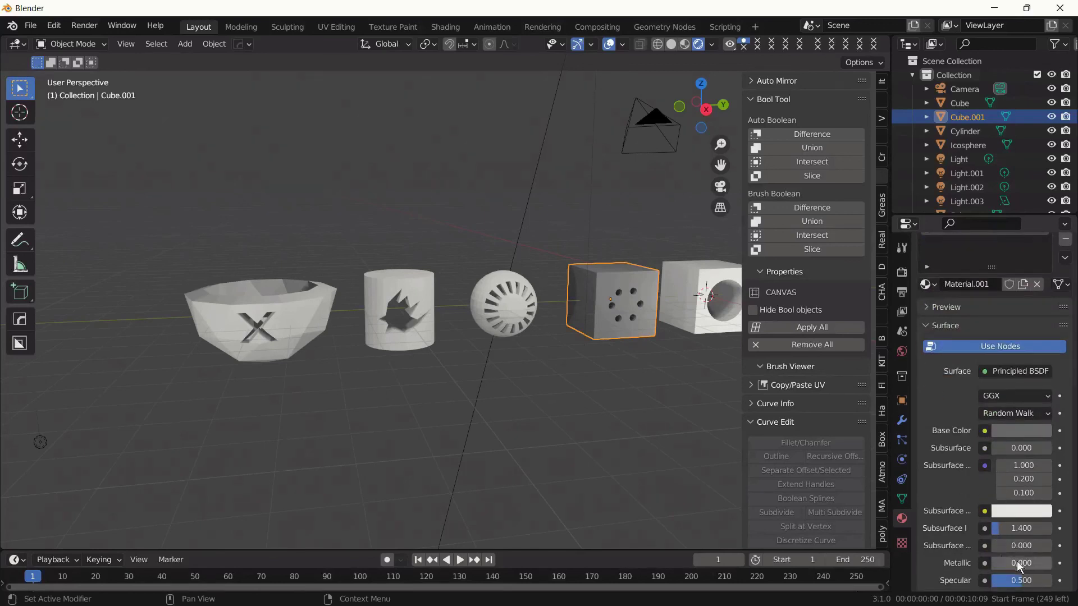
pyautogui.moveTo(1017, 561); pyautogui.dragTo(1064, 563)
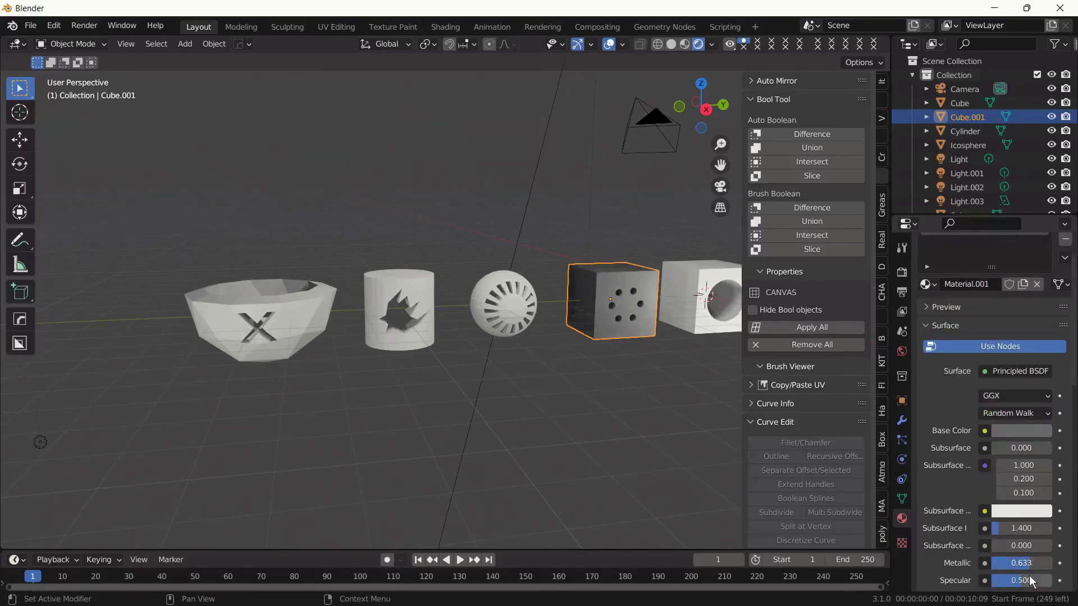
pyautogui.scroll(-2, 1029, 575)
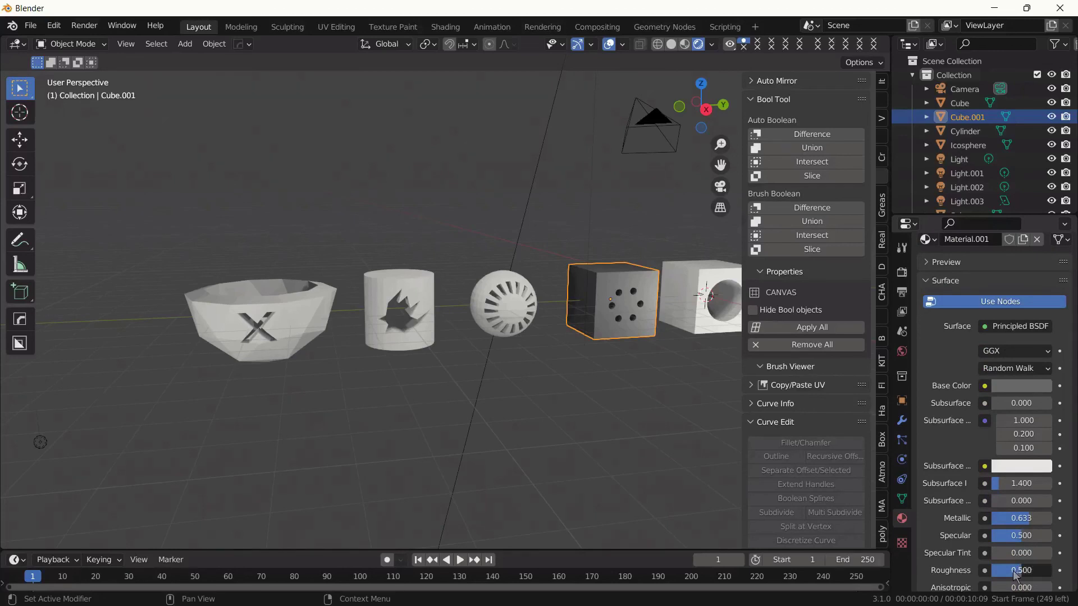
pyautogui.moveTo(1007, 571)
pyautogui.mouseDown()
pyautogui.moveTo(987, 577)
pyautogui.moveTo(1033, 575)
pyautogui.mouseUp()
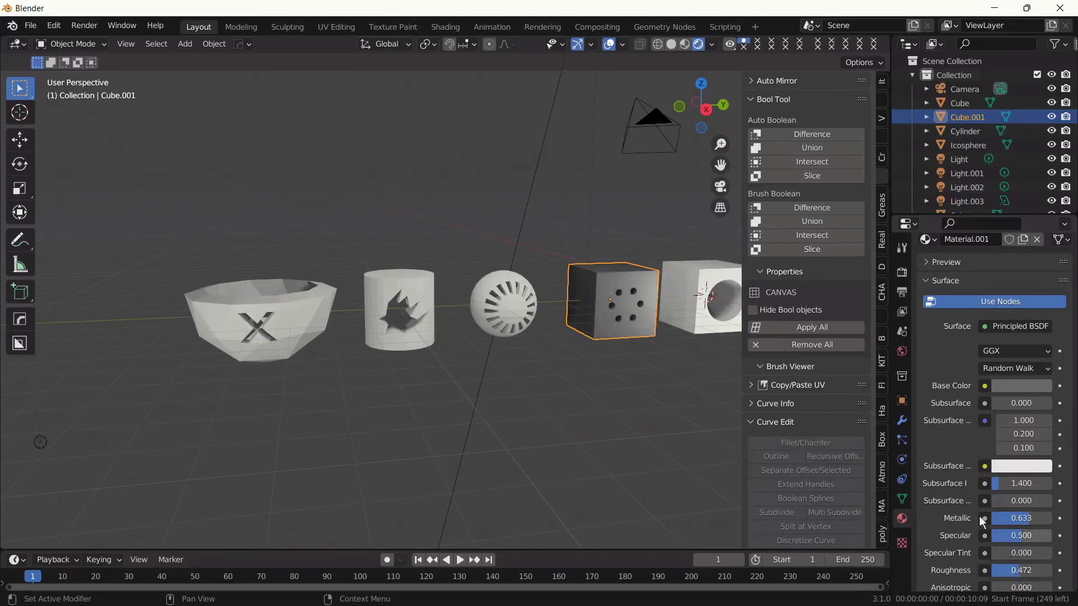
pyautogui.scroll(3, 947, 483)
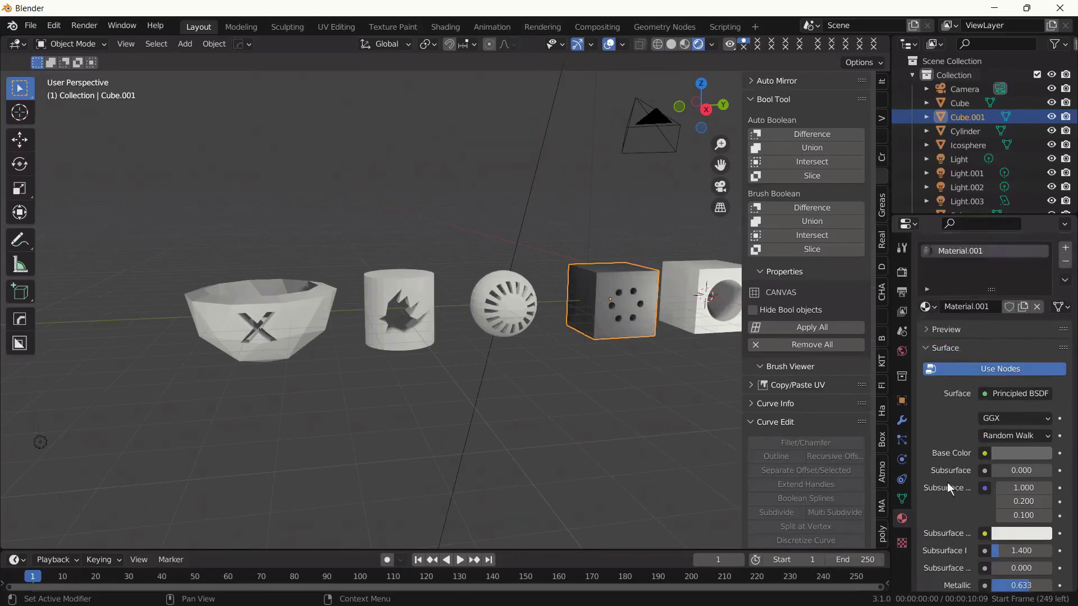
# Assign the existing Material.001 to the cube with the large round hole and to the slotted sphere
pyautogui.click(690, 294)
pyautogui.click(926, 330)
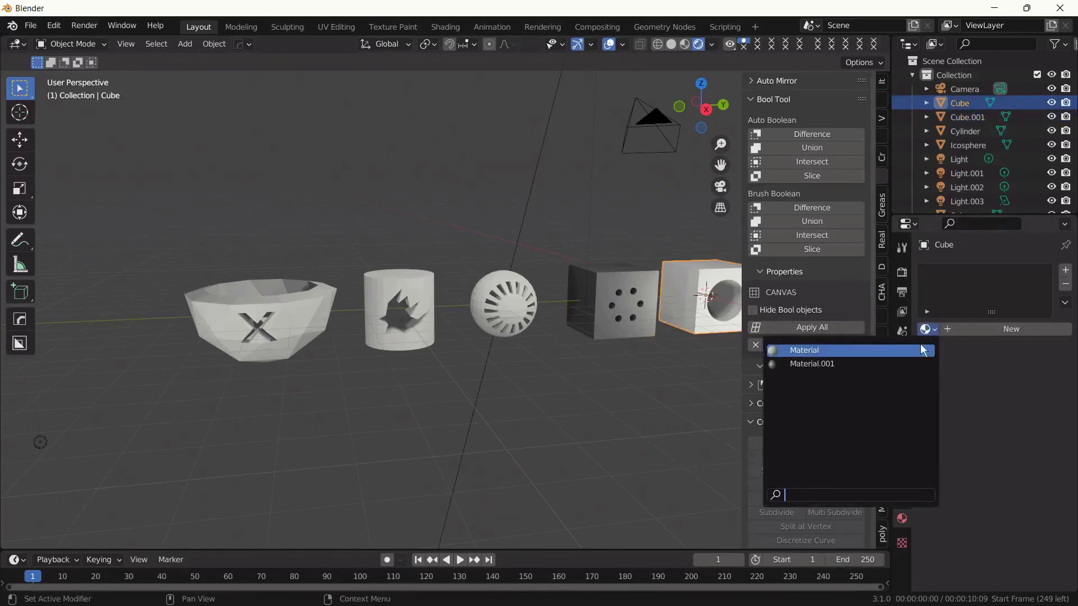
pyautogui.click(910, 368)
pyautogui.click(522, 312)
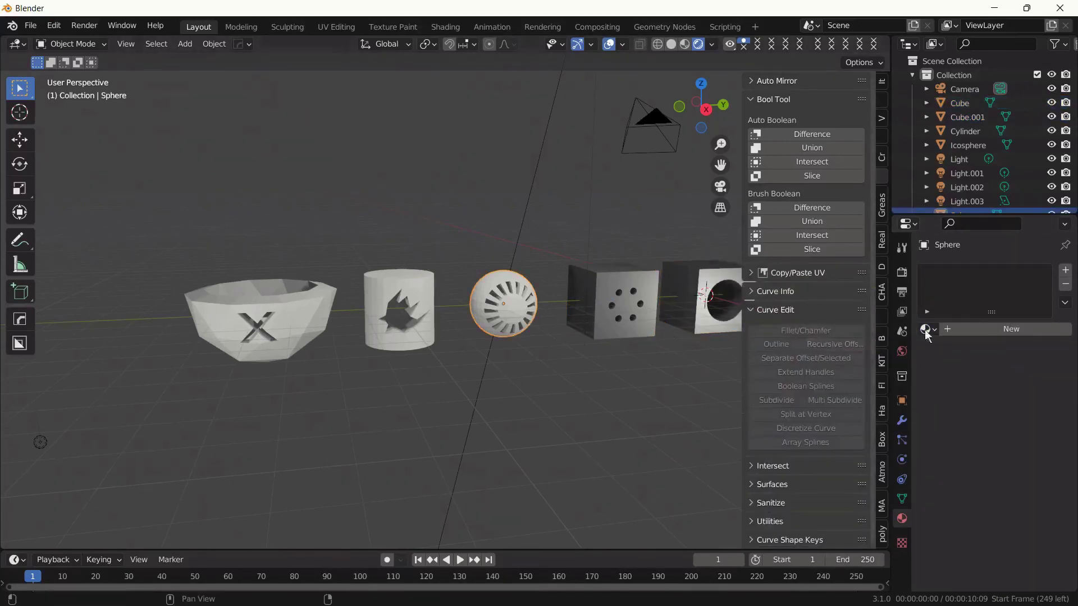
pyautogui.click(926, 329)
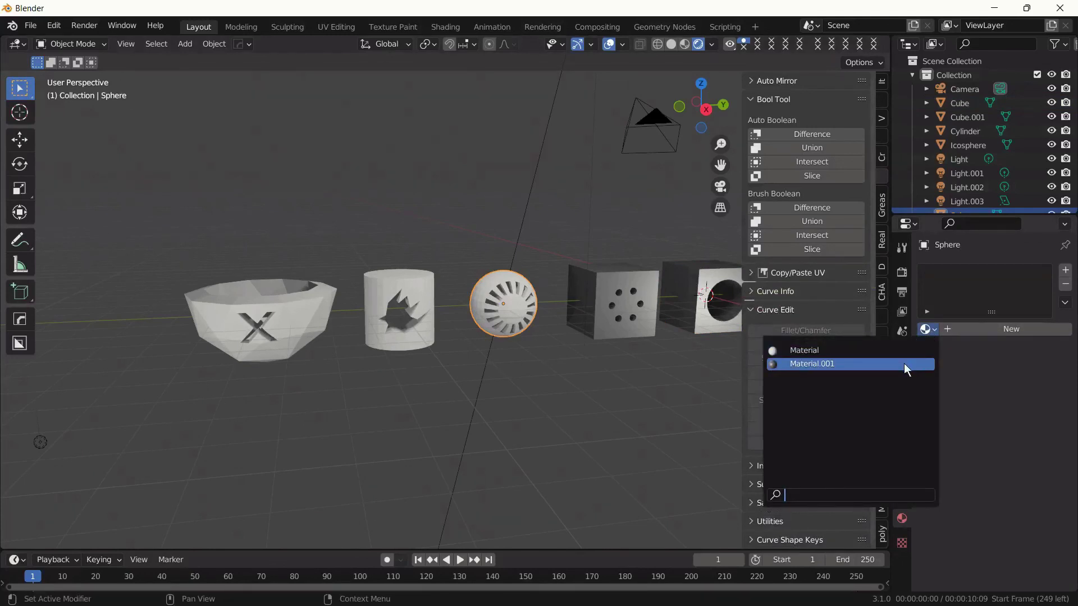
pyautogui.click(903, 363)
# Assign the existing Material.001 to the cylinder and to the bowl with the X cutout
pyautogui.click(423, 325)
pyautogui.click(932, 329)
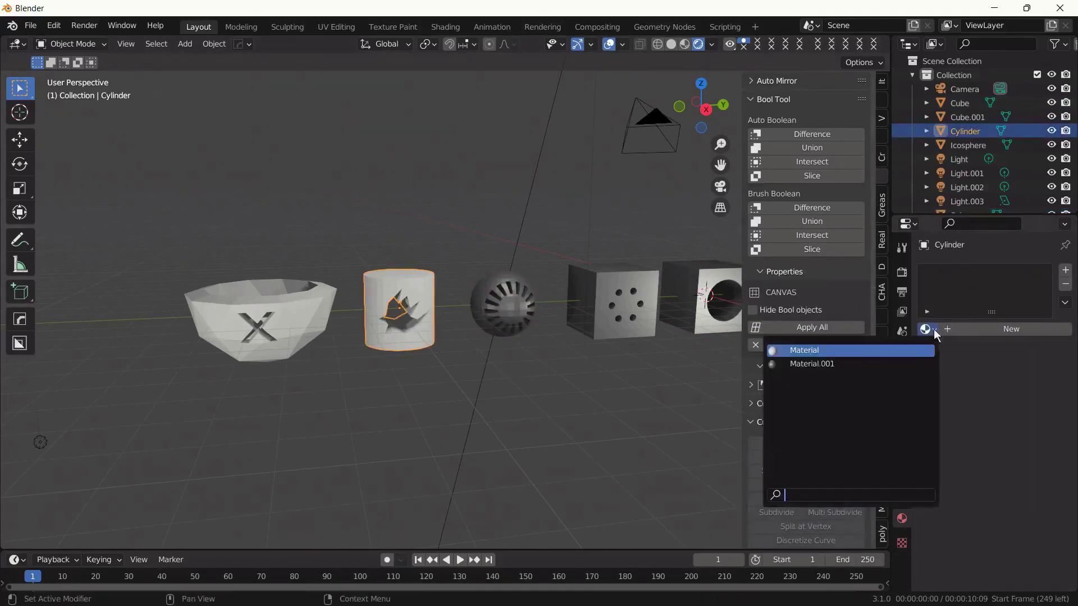
pyautogui.click(916, 369)
pyautogui.click(261, 317)
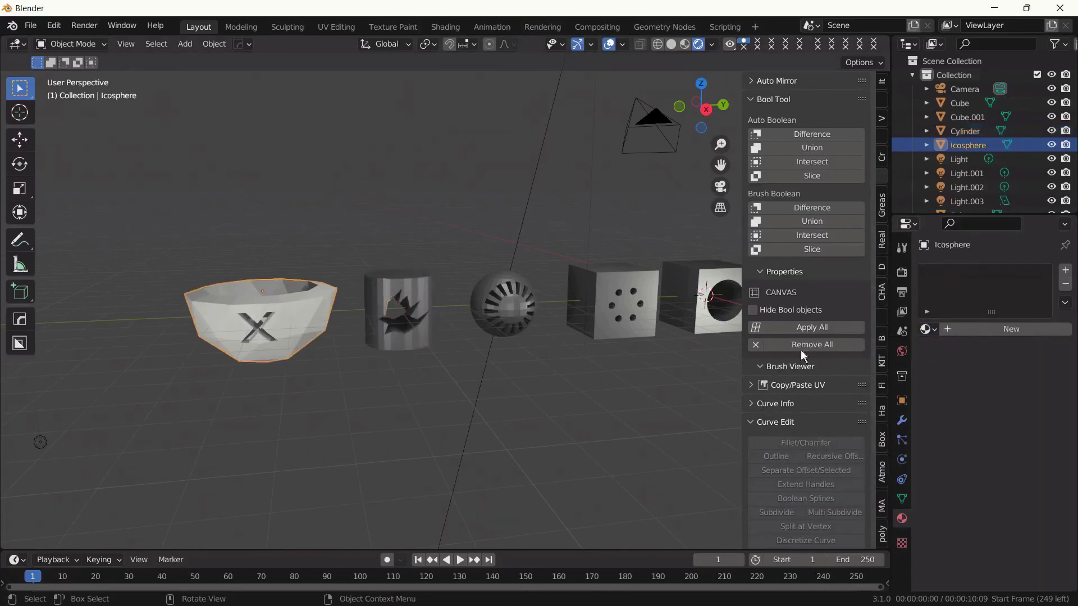
pyautogui.click(926, 329)
pyautogui.click(916, 367)
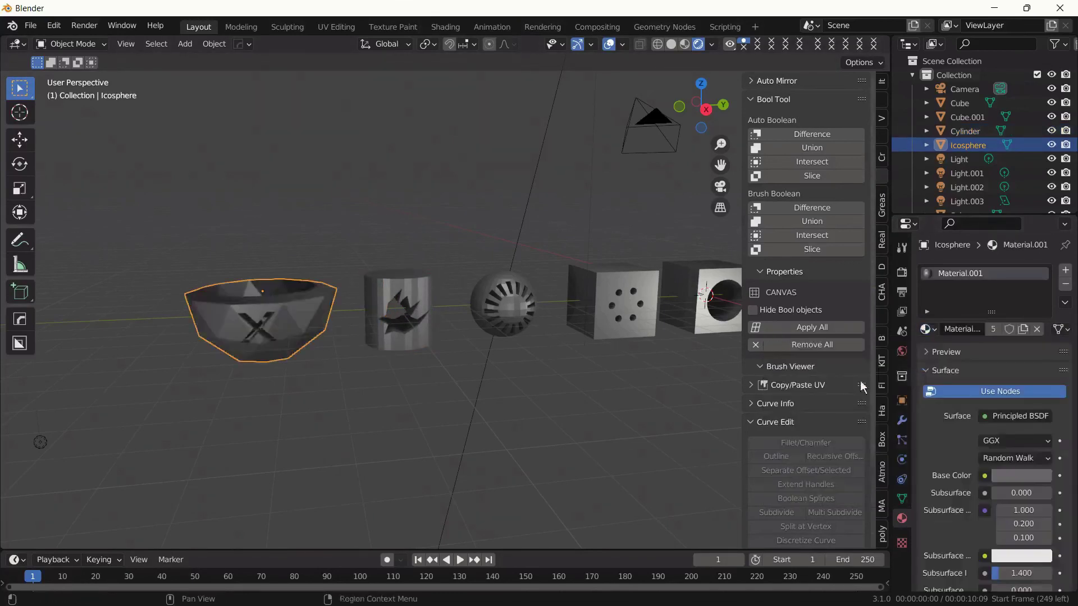
pyautogui.moveTo(556, 428); pyautogui.dragTo(638, 403, button='middle')
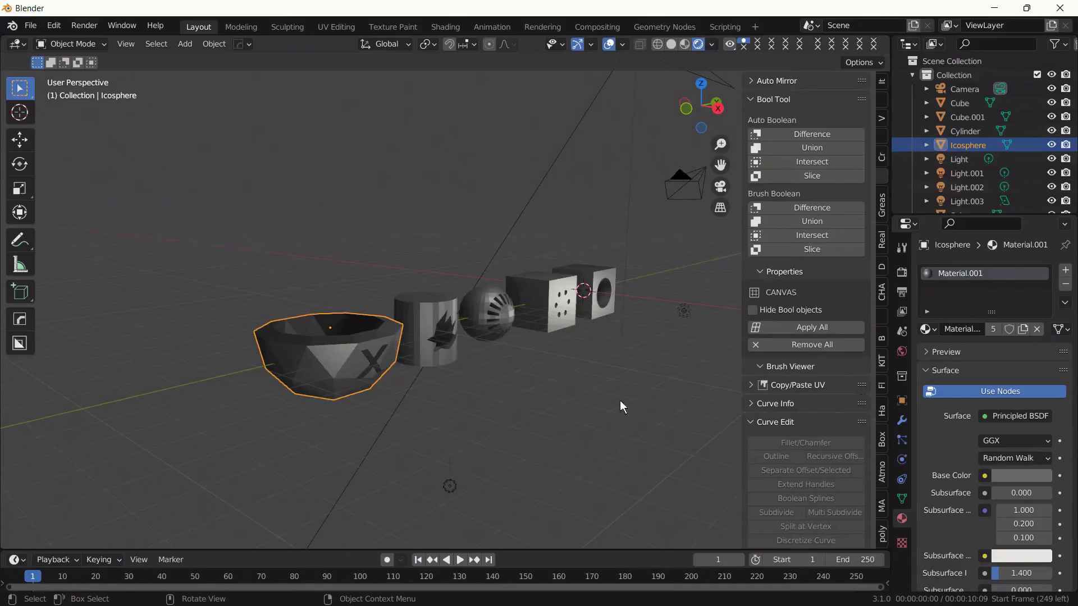